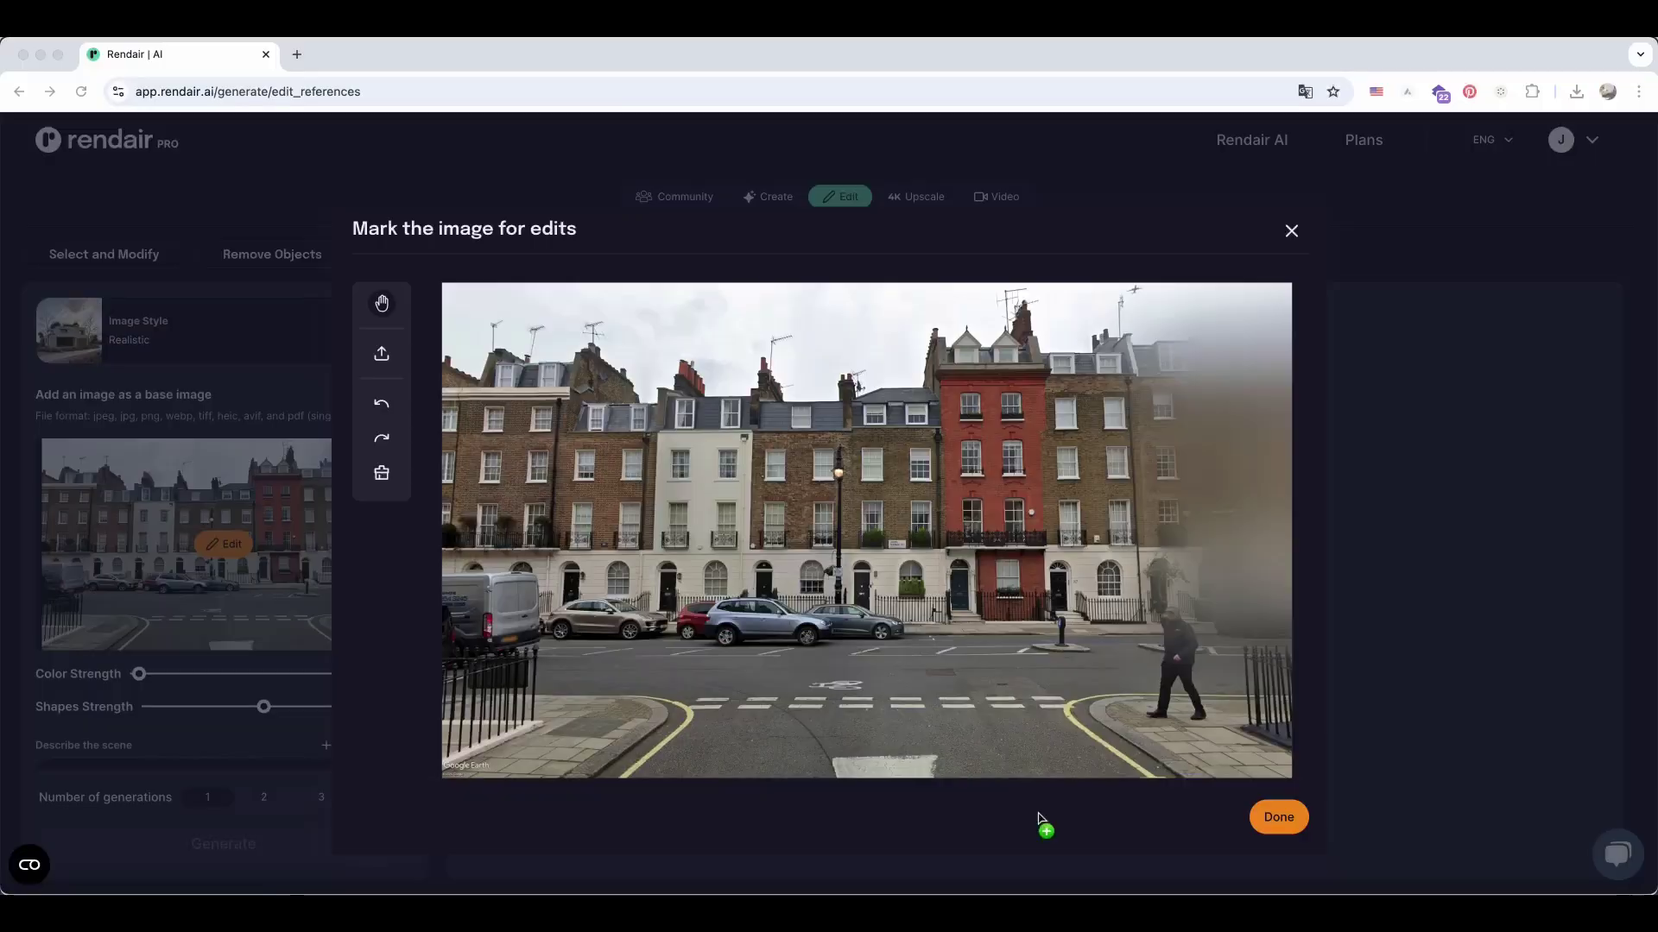
# Step: Fly from the whole globe down to the 'london for ai mark 1' placemark over London's rooftops
pyautogui.click(1273, 815)
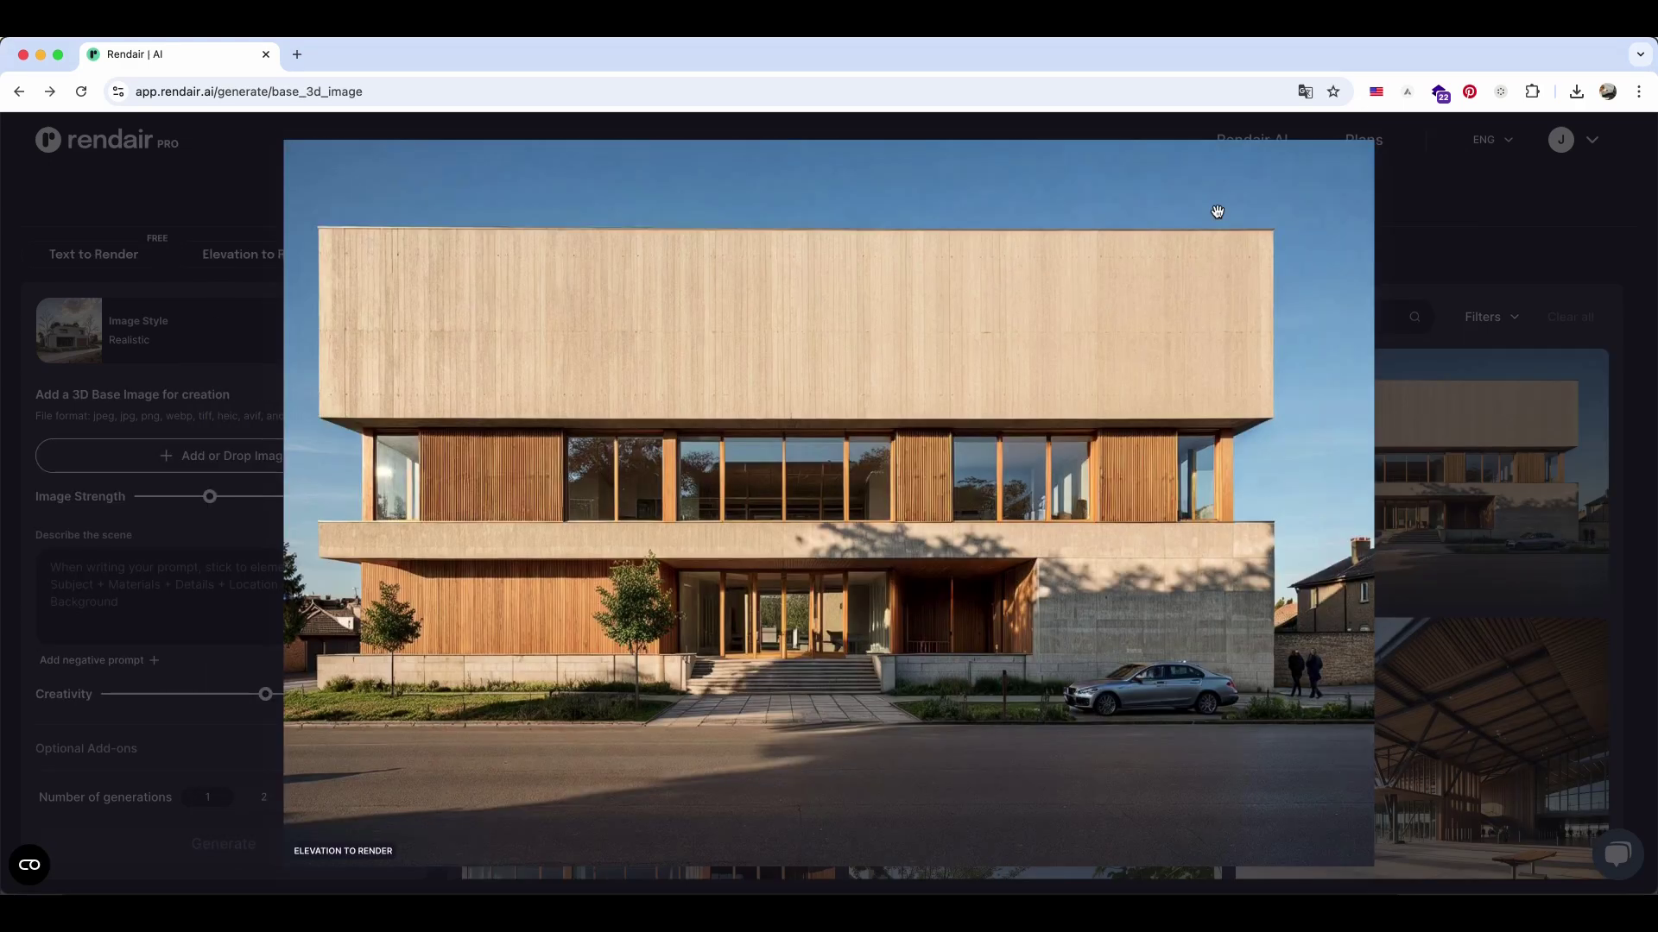
pyautogui.click(1301, 168)
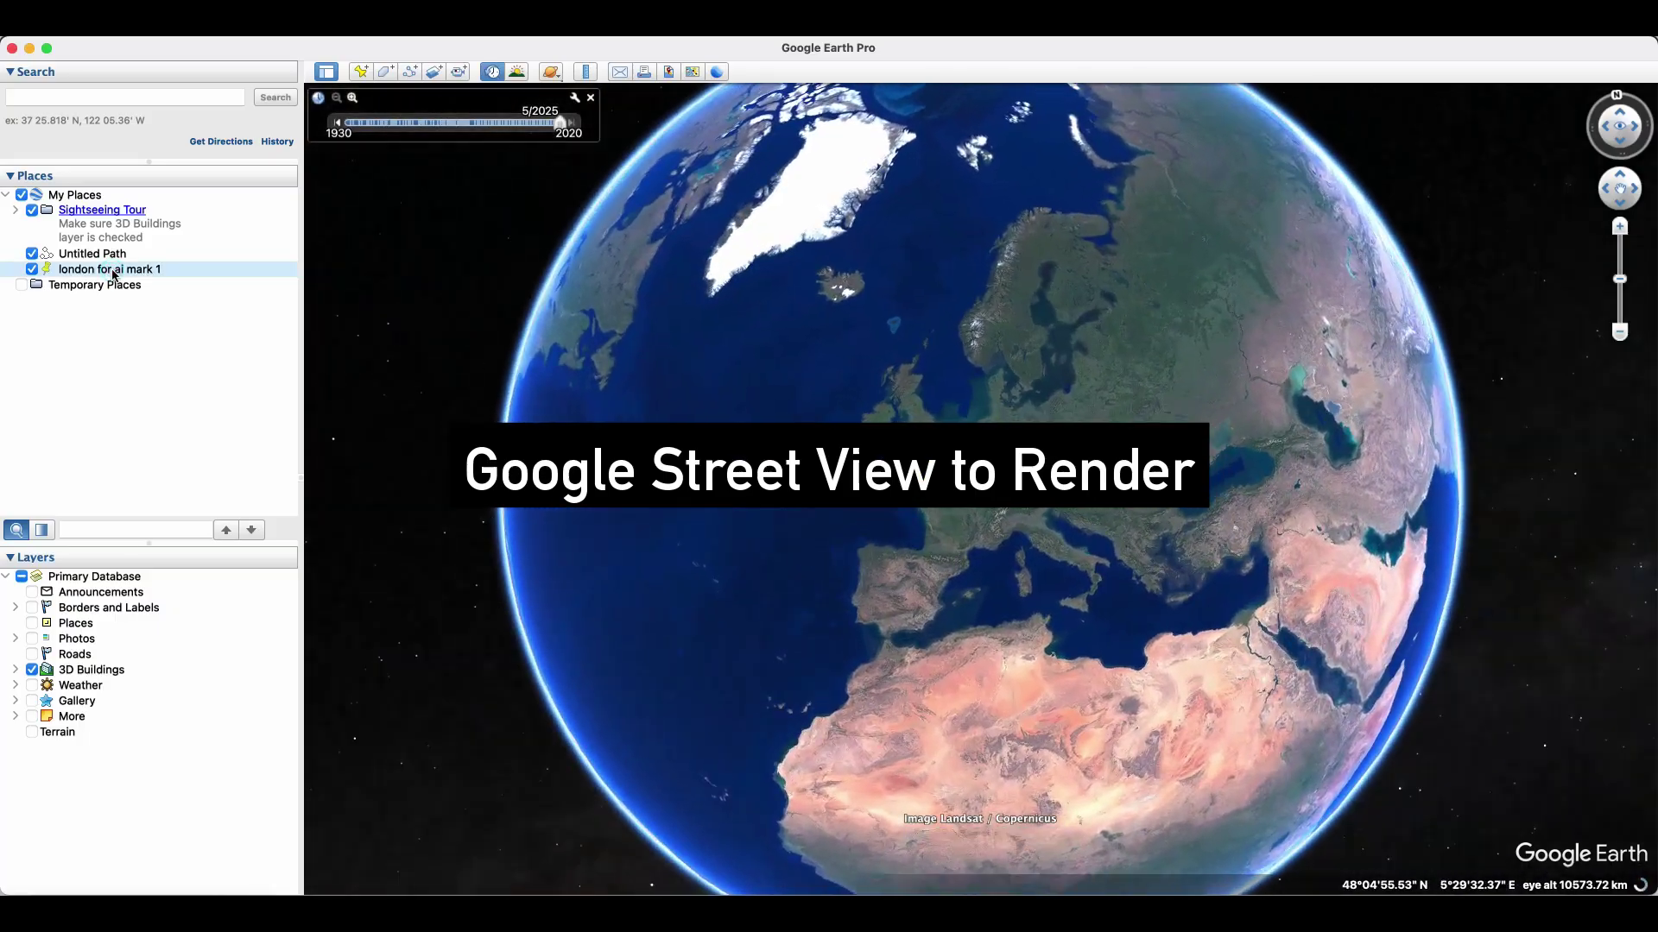
pyautogui.doubleClick(115, 274)
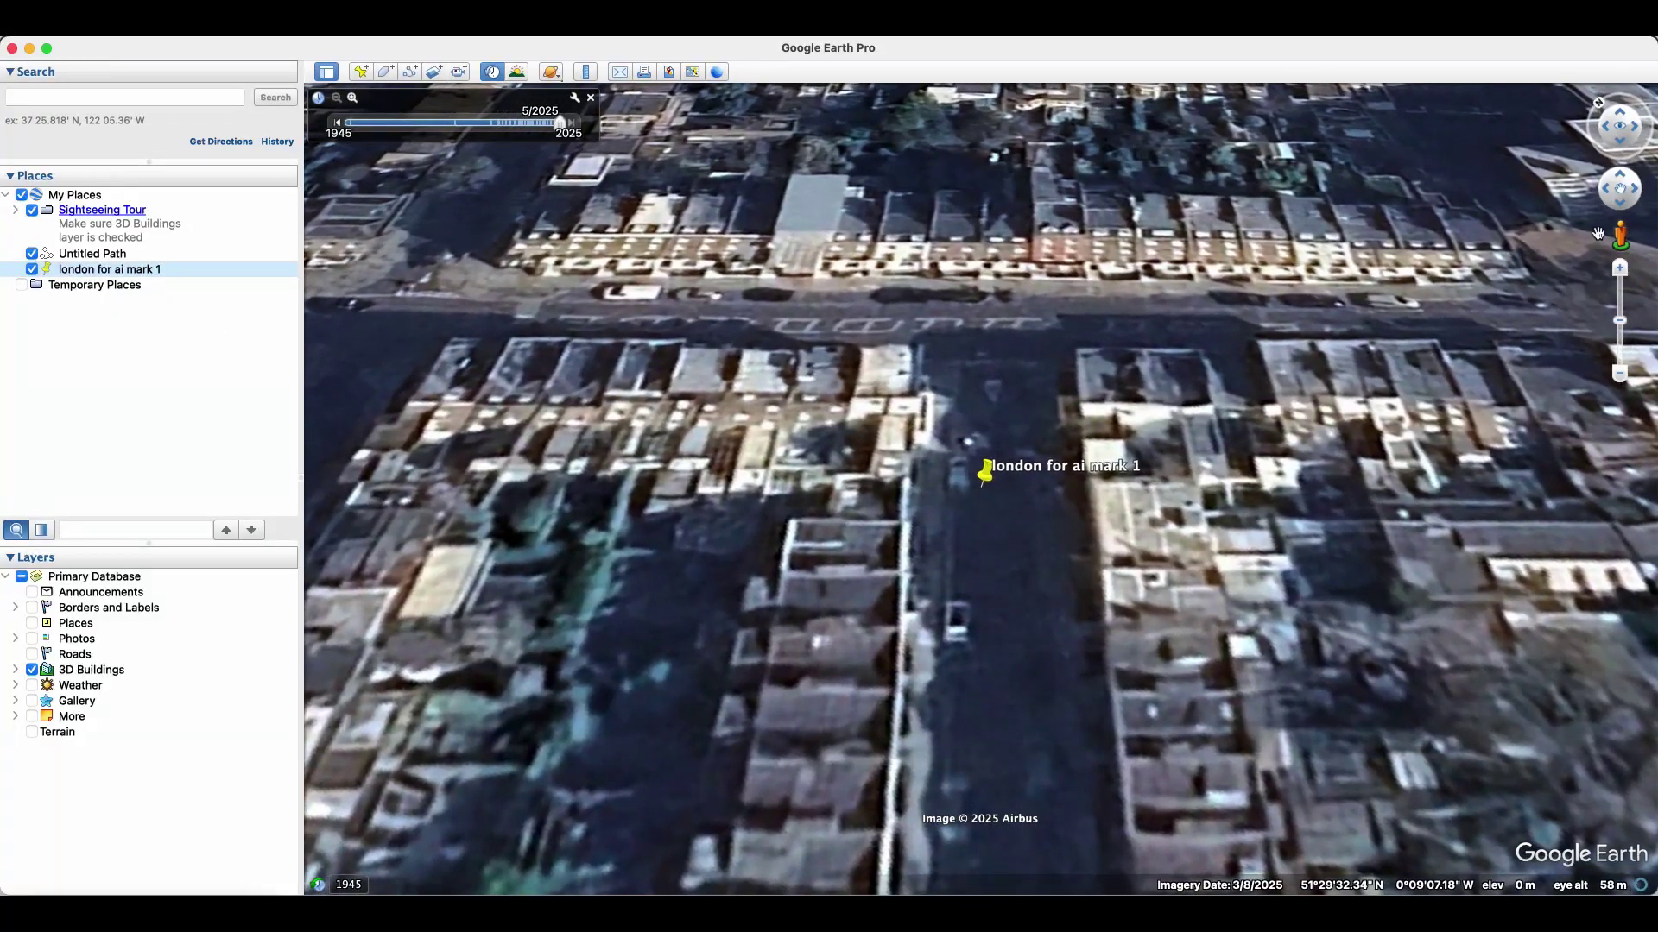
# Step: Enter Street View facing the terraced houses and hide the scale bar and compass overlays
pyautogui.moveTo(1598, 233); pyautogui.dragTo(986, 446)
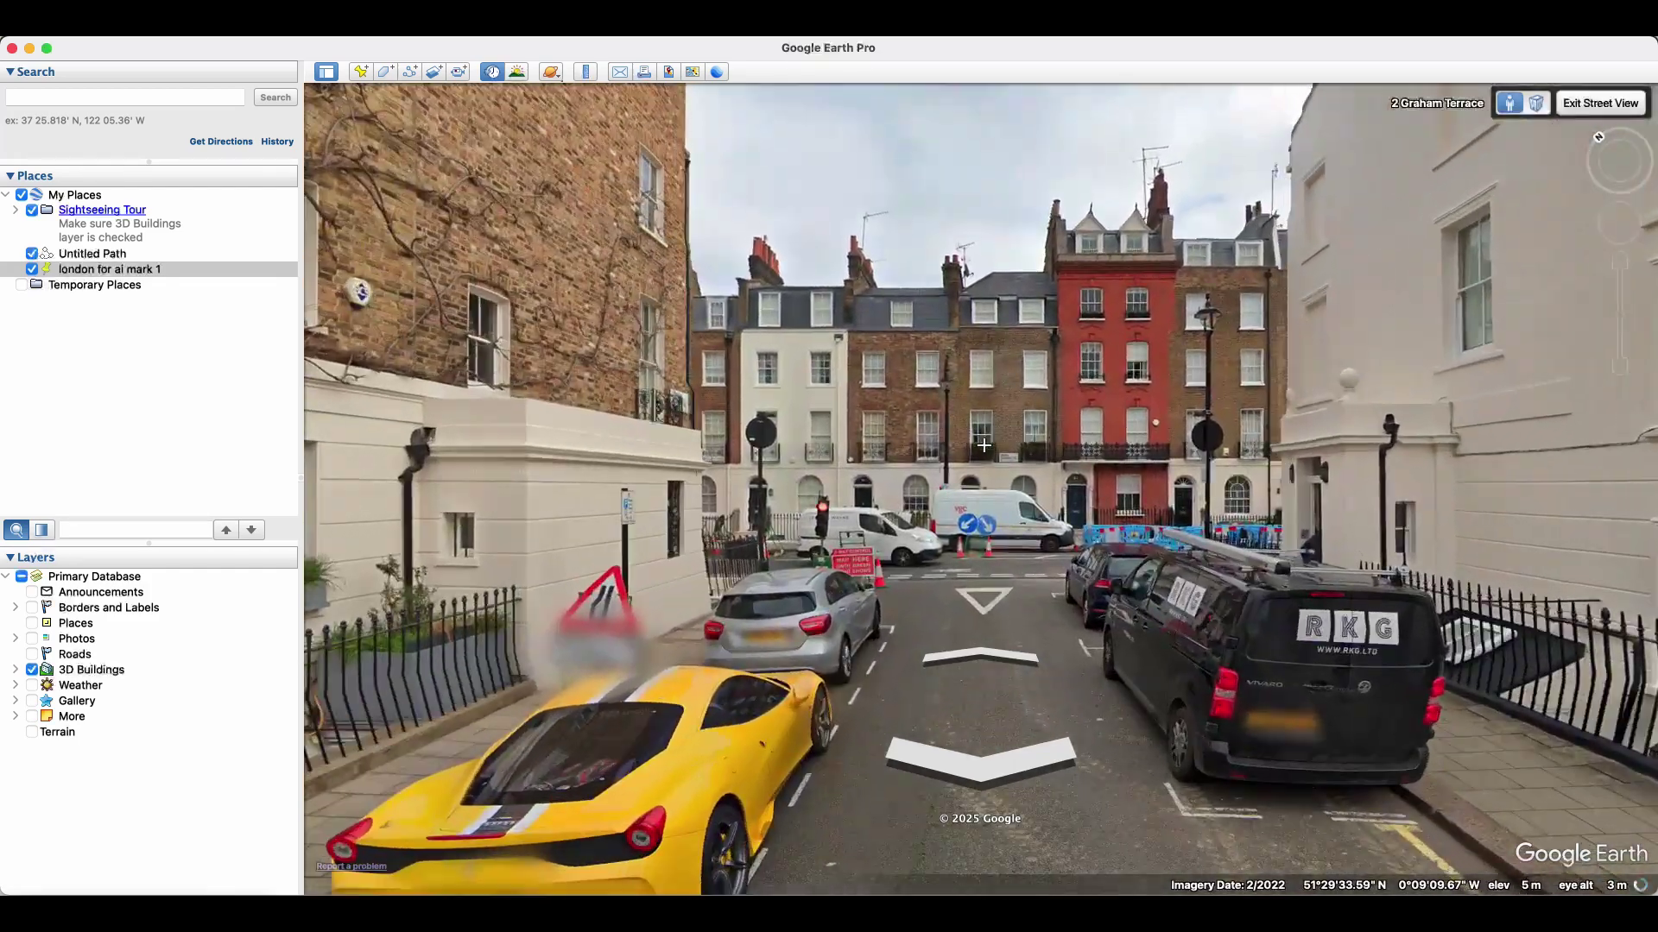
pyautogui.doubleClick(983, 445)
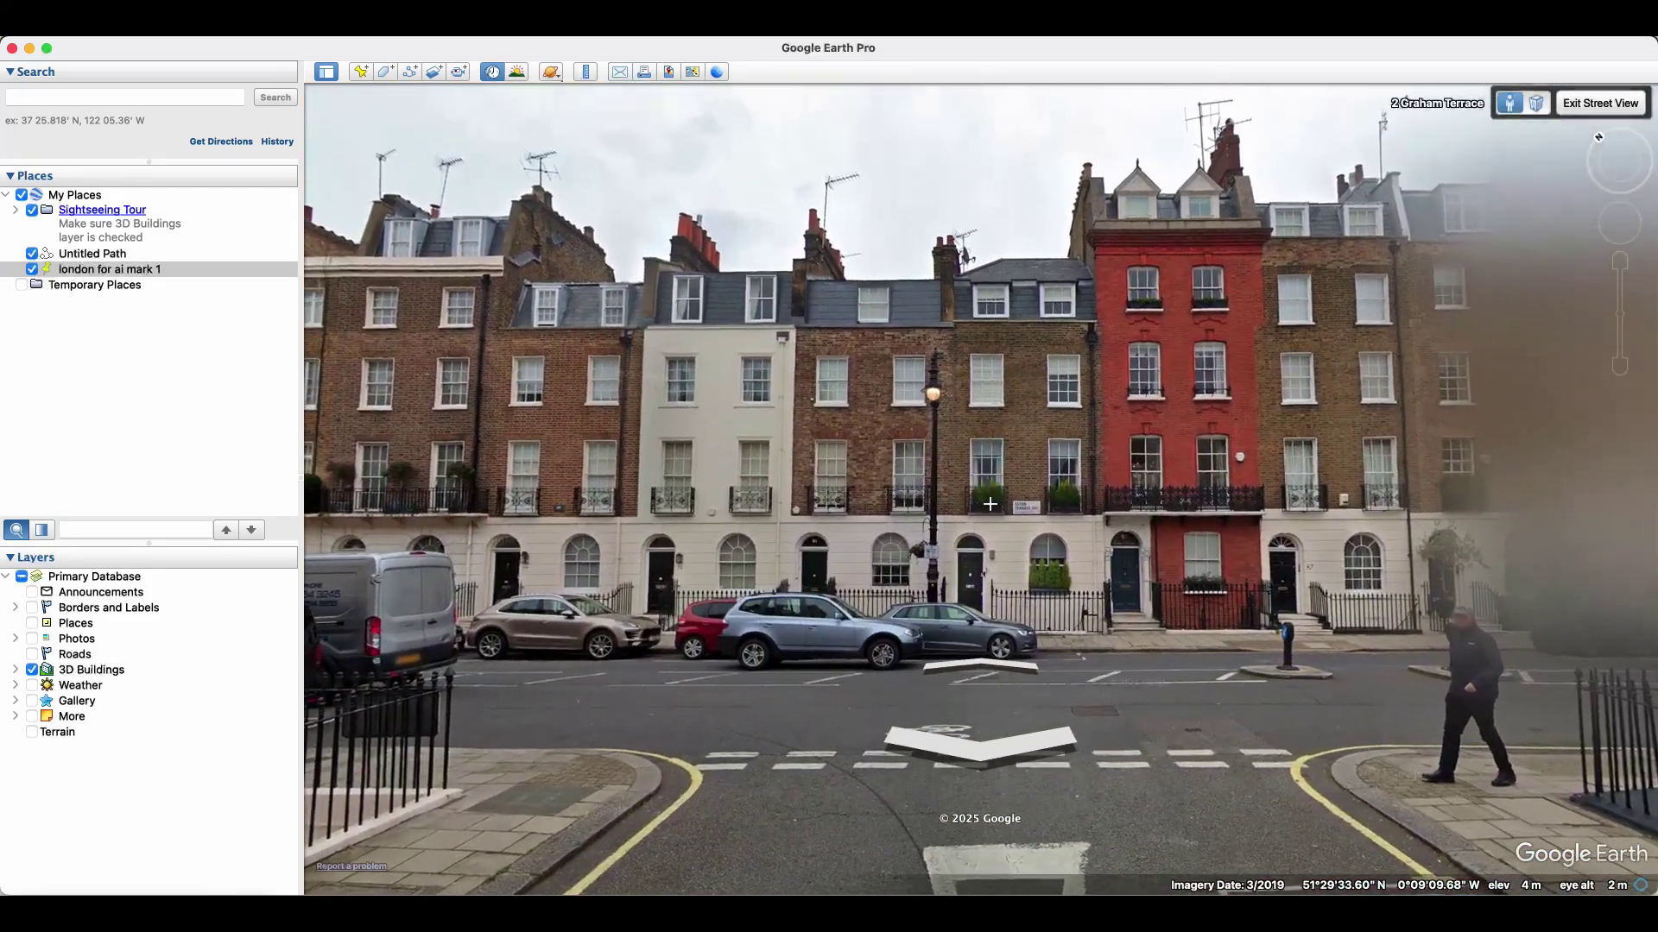
pyautogui.click(668, 72)
pyautogui.click(343, 95)
pyautogui.click(326, 198)
pyautogui.click(326, 199)
pyautogui.click(326, 217)
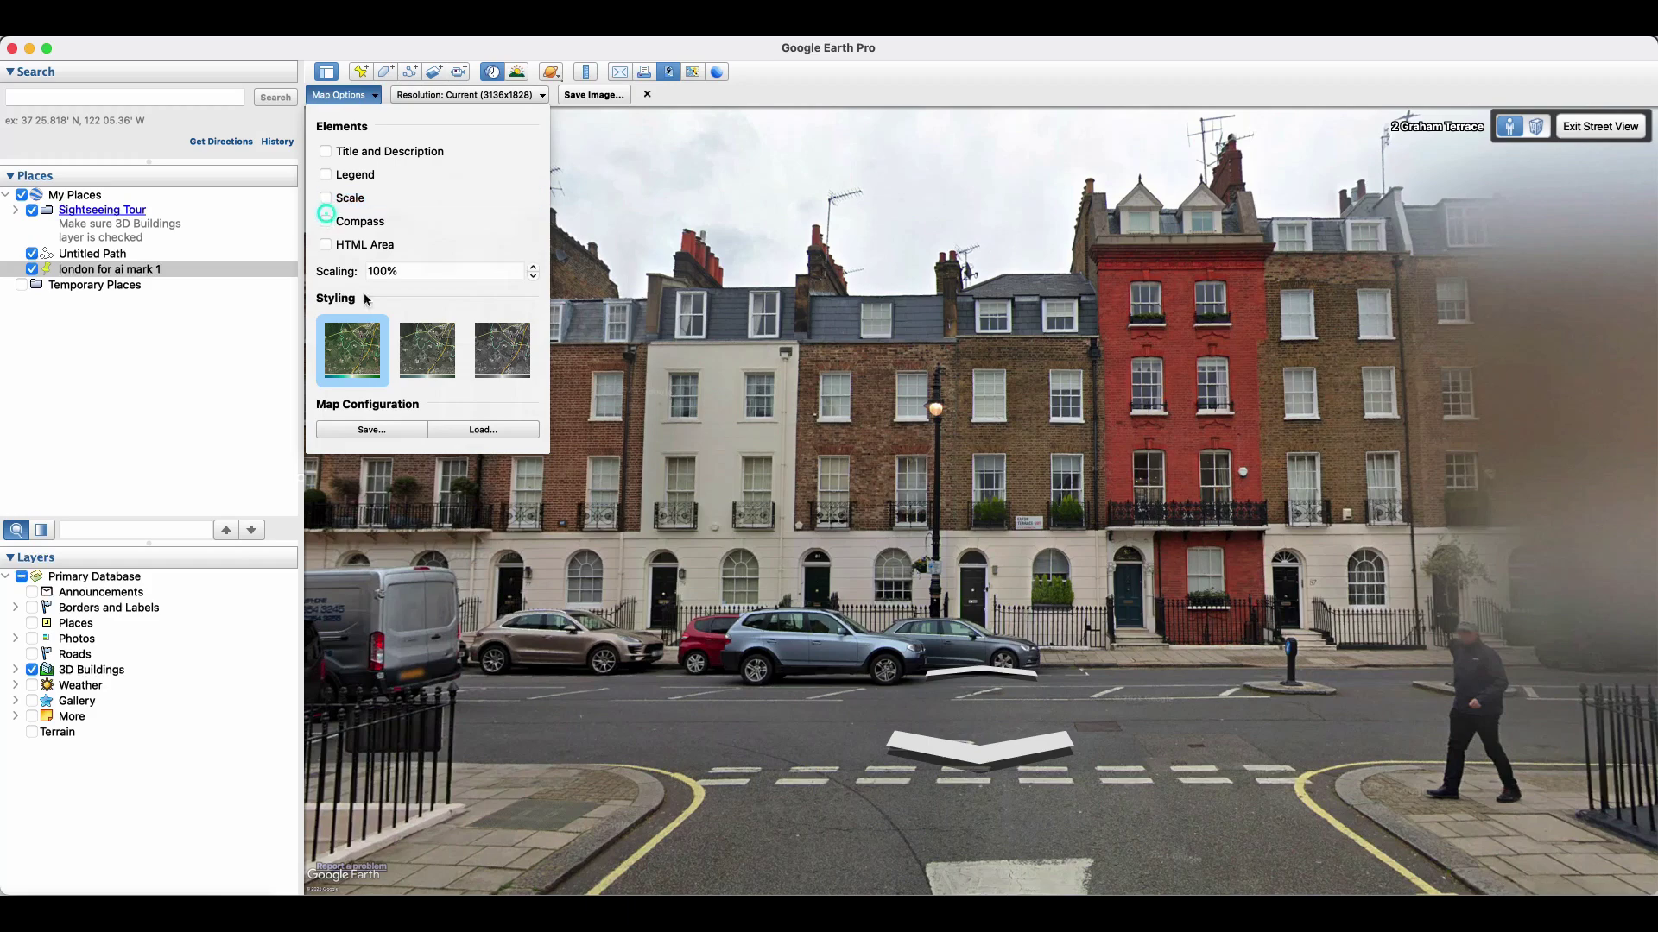
pyautogui.click(356, 98)
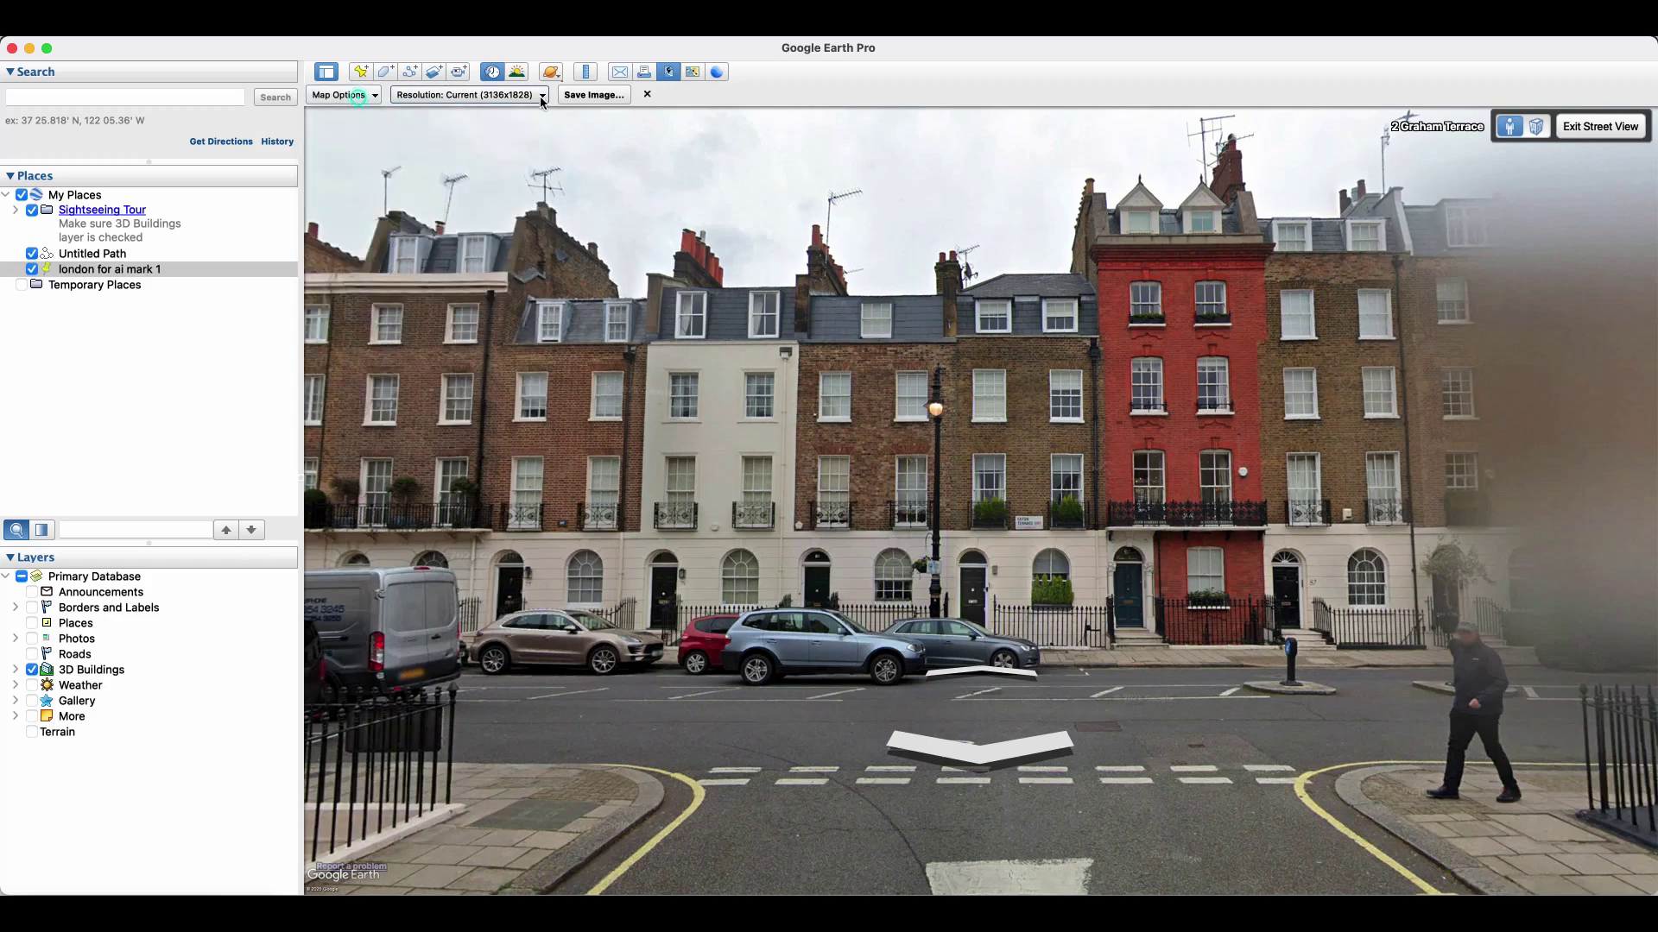
# Step: Save the street view image as a JPEG named 'london street view'
pyautogui.click(602, 98)
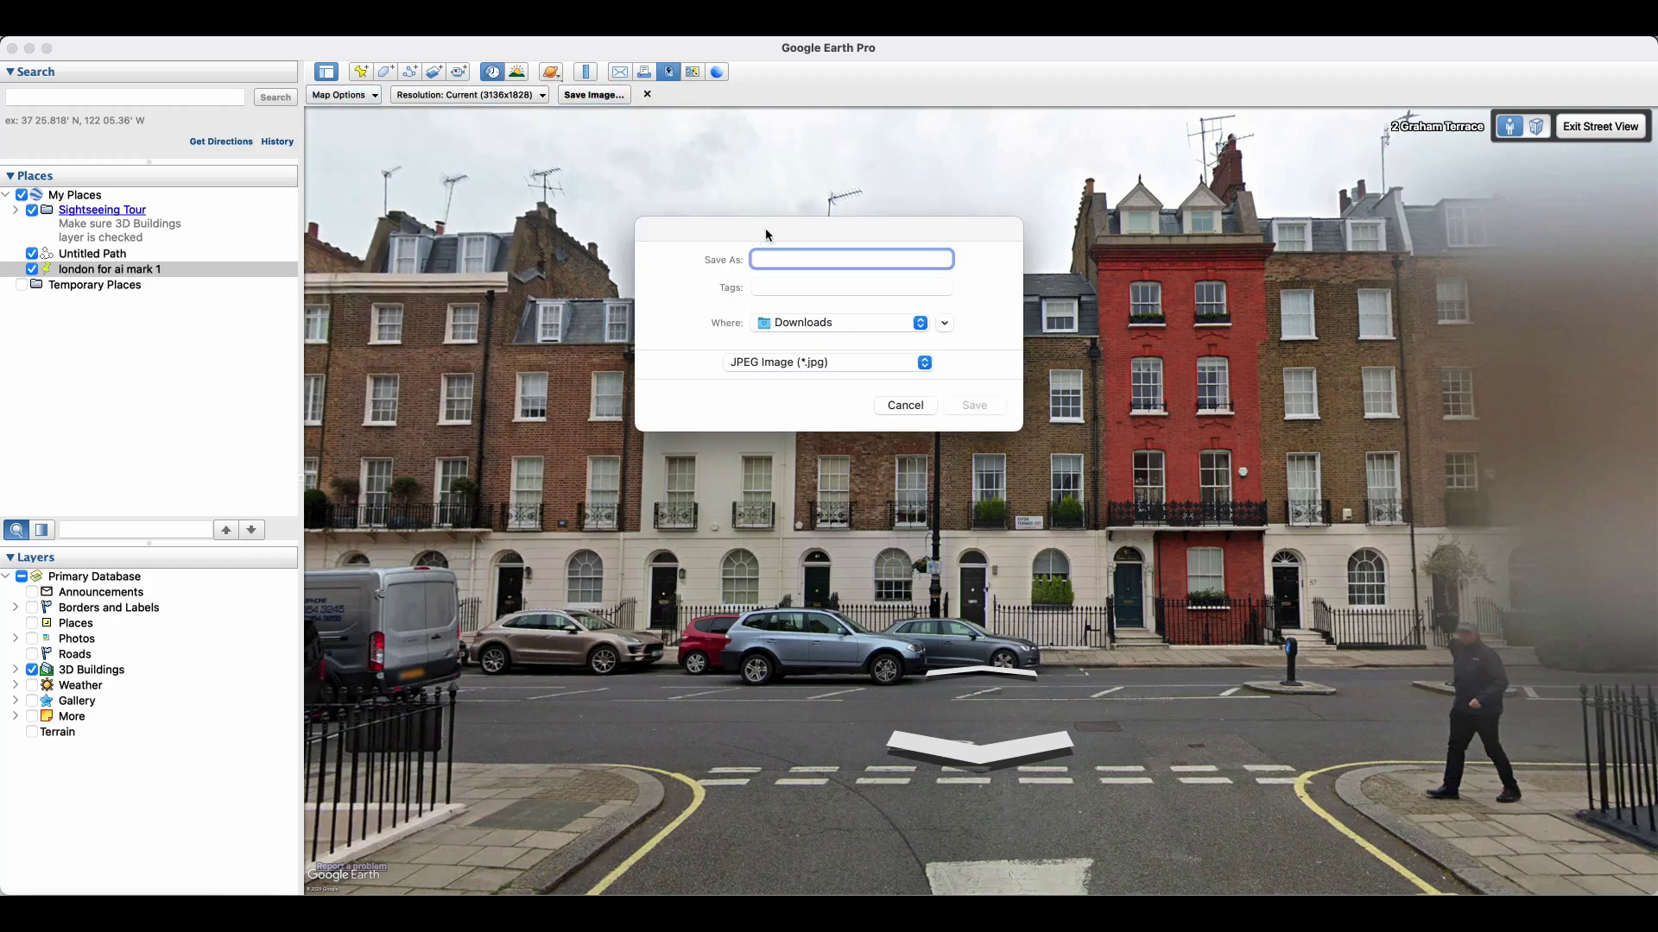
pyautogui.write('london street view')
pyautogui.press('Return')
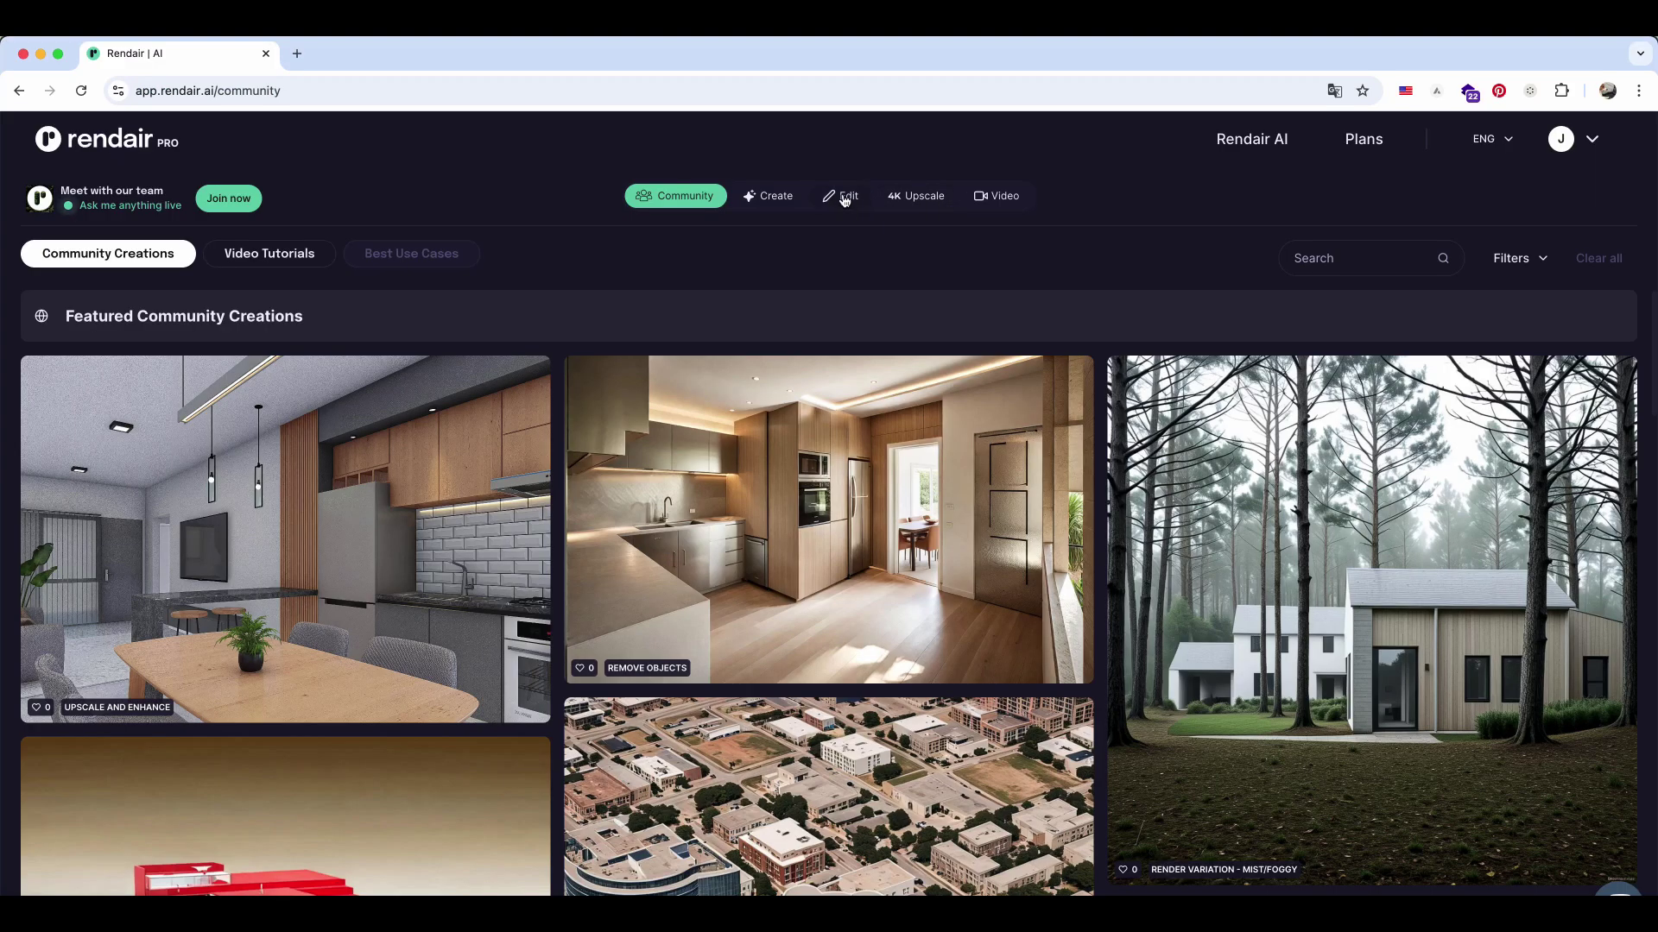
# Step: Load the street view photo as the base image and outline the red building
pyautogui.click(845, 200)
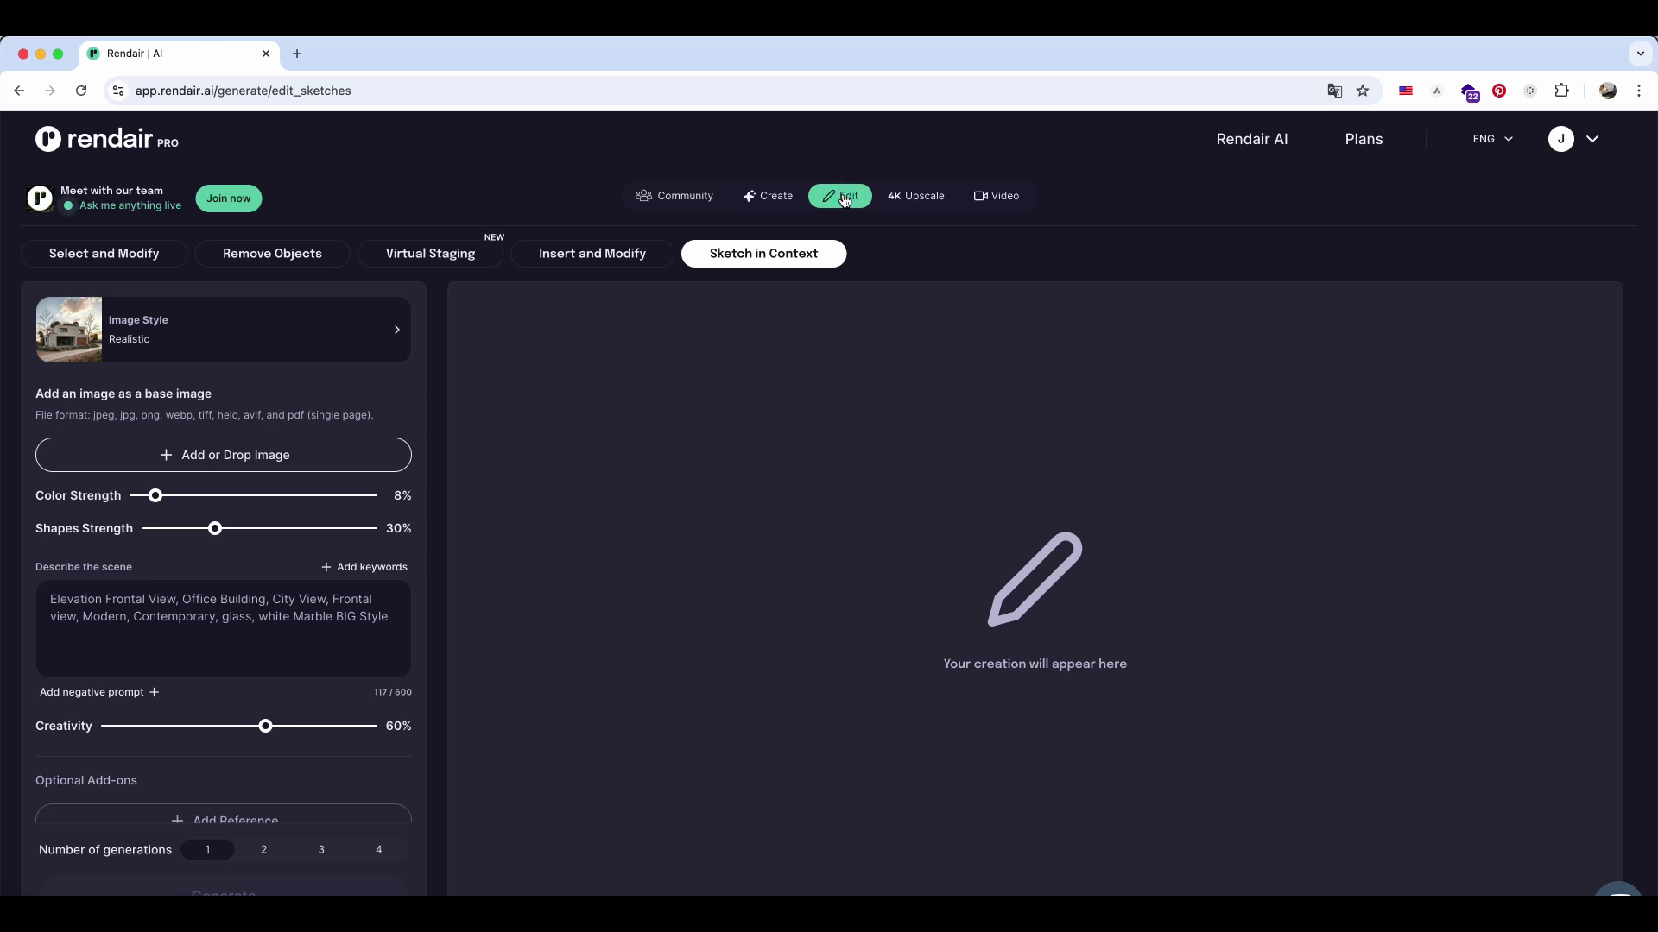
pyautogui.moveTo(270, 652); pyautogui.dragTo(253, 444)
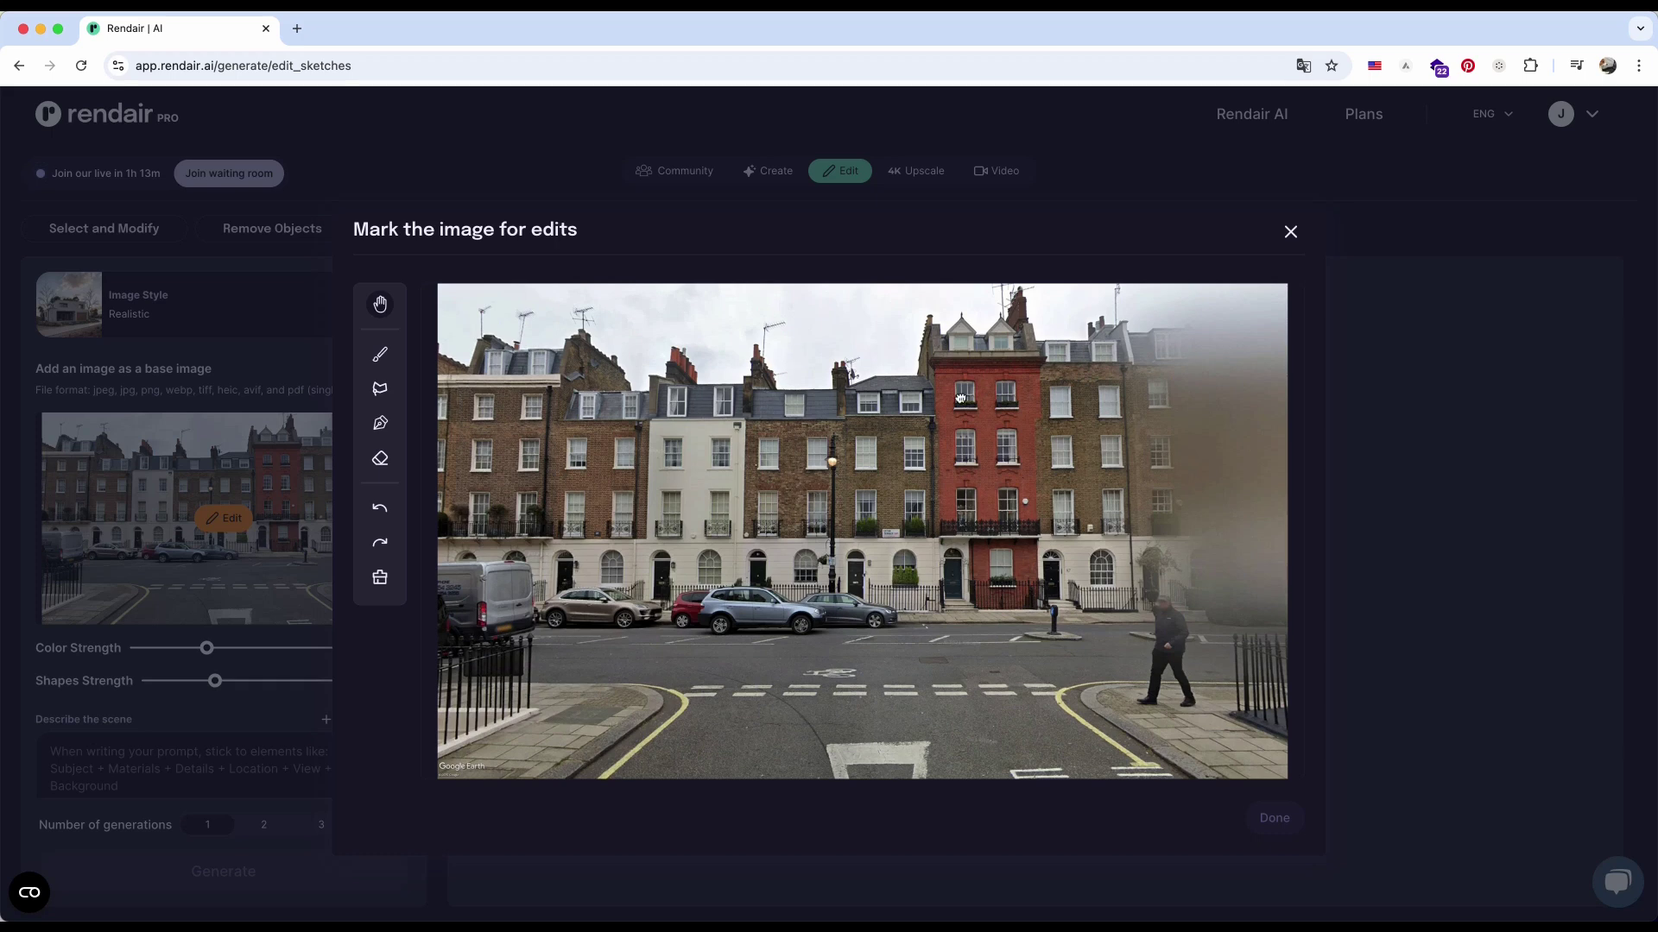
pyautogui.click(379, 423)
pyautogui.click(935, 354)
pyautogui.click(1041, 354)
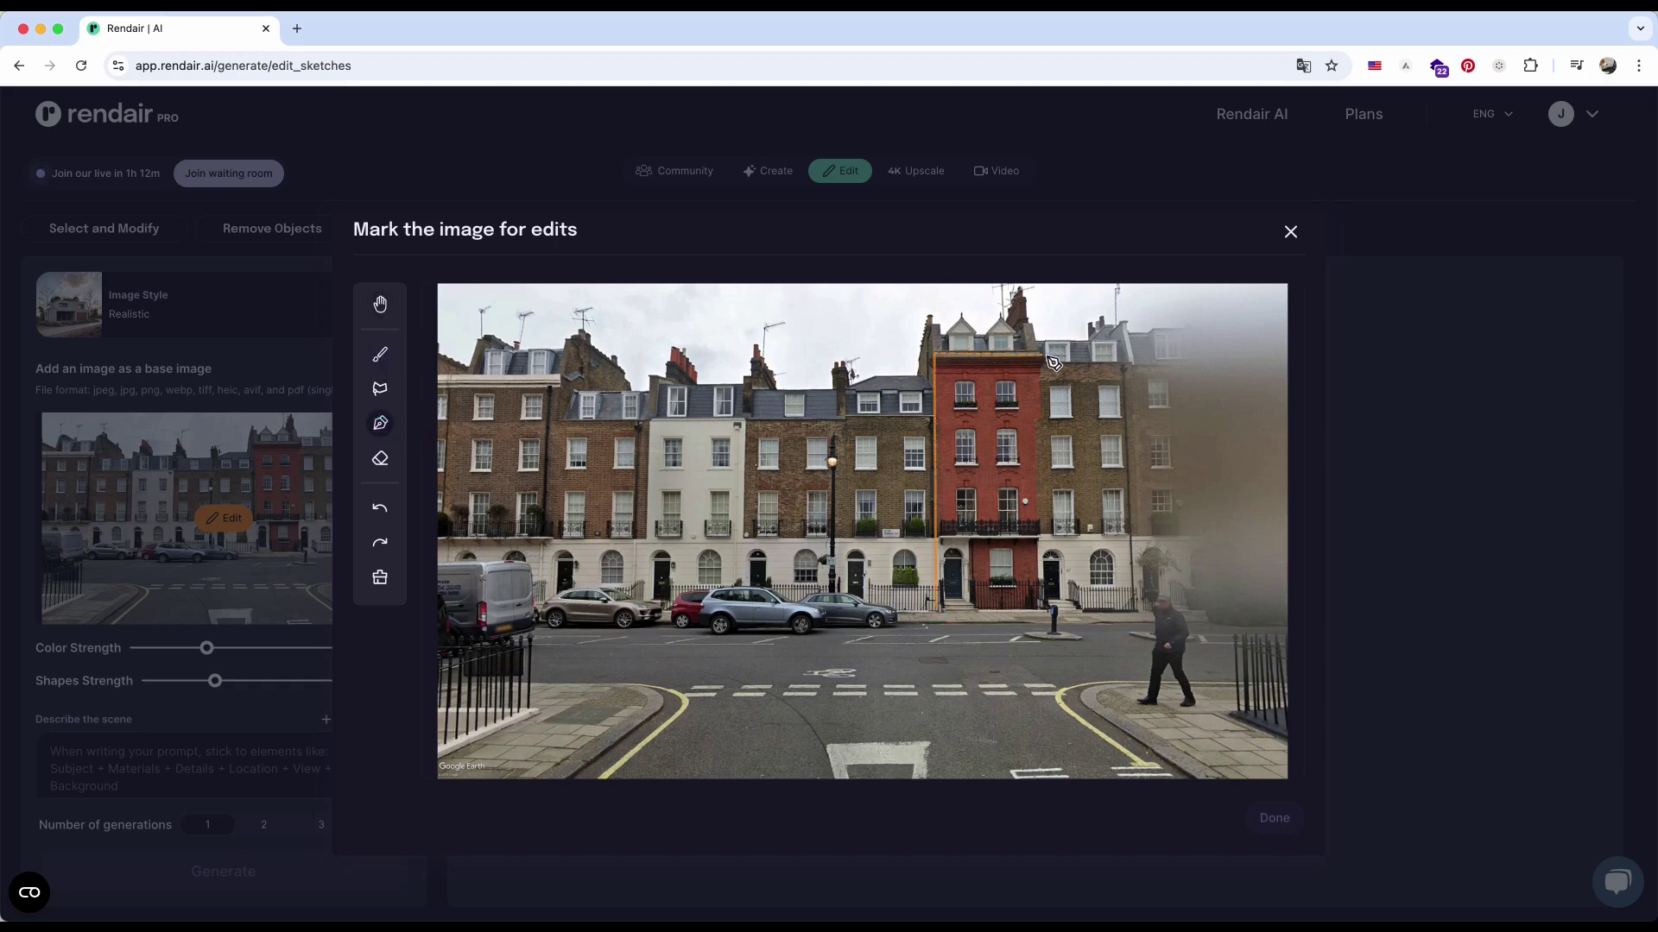
pyautogui.click(1041, 610)
pyautogui.click(935, 611)
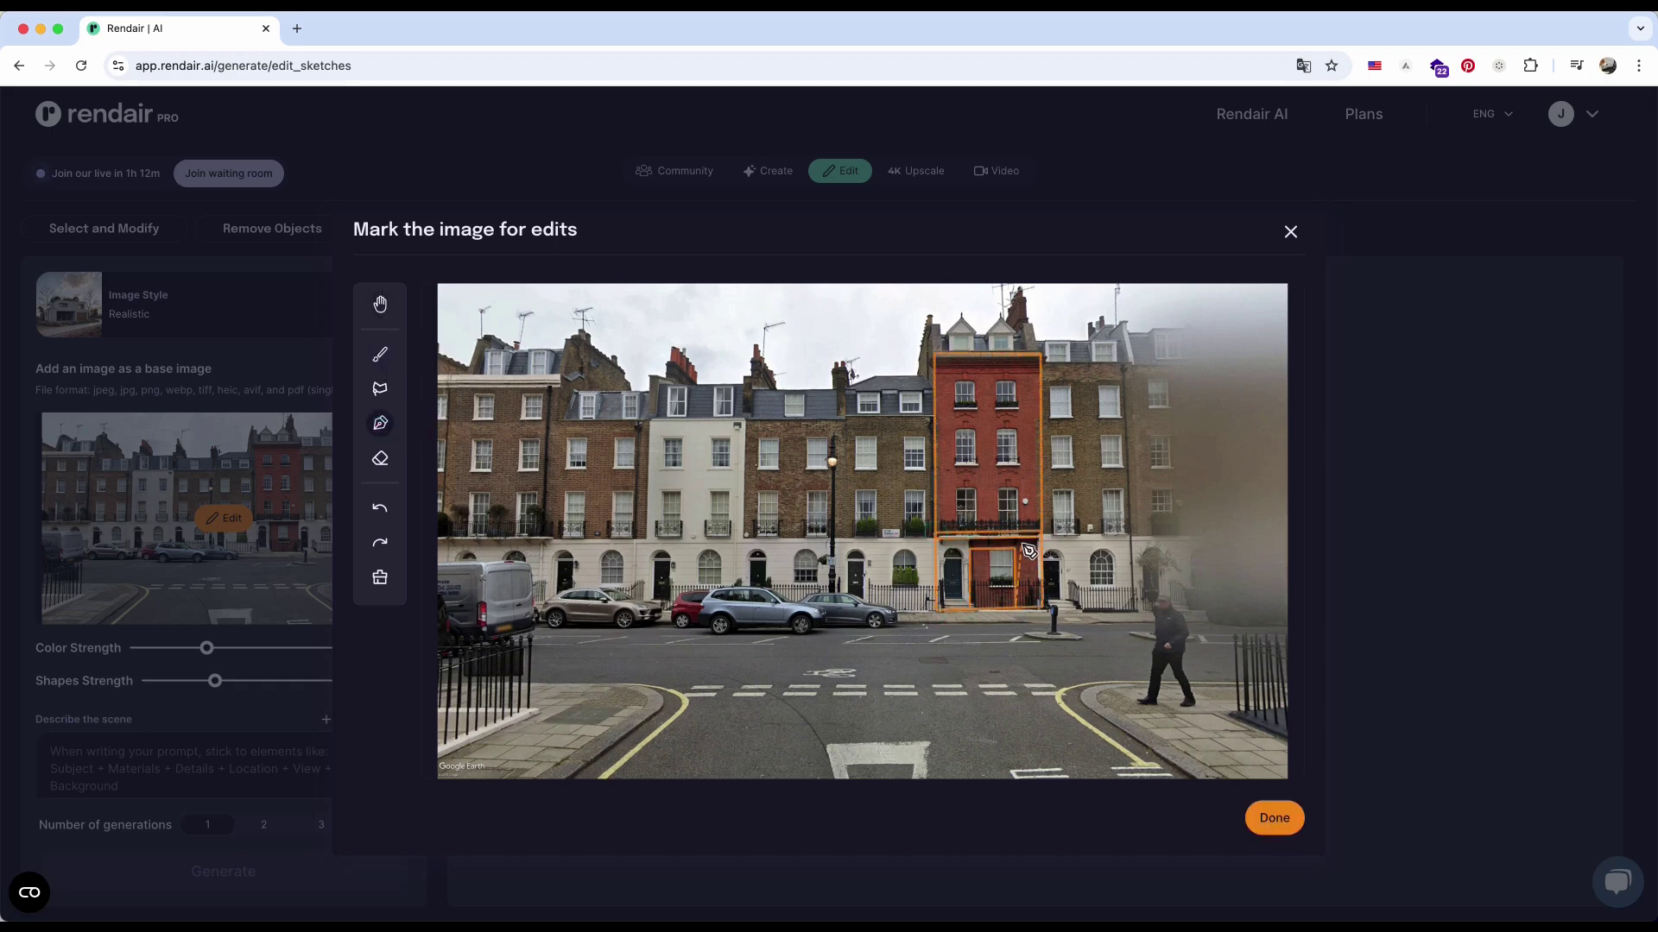
# Step: Outline the red building's upper windows and confirm the marked areas
pyautogui.click(950, 426)
pyautogui.click(1020, 425)
pyautogui.click(1020, 465)
pyautogui.click(952, 464)
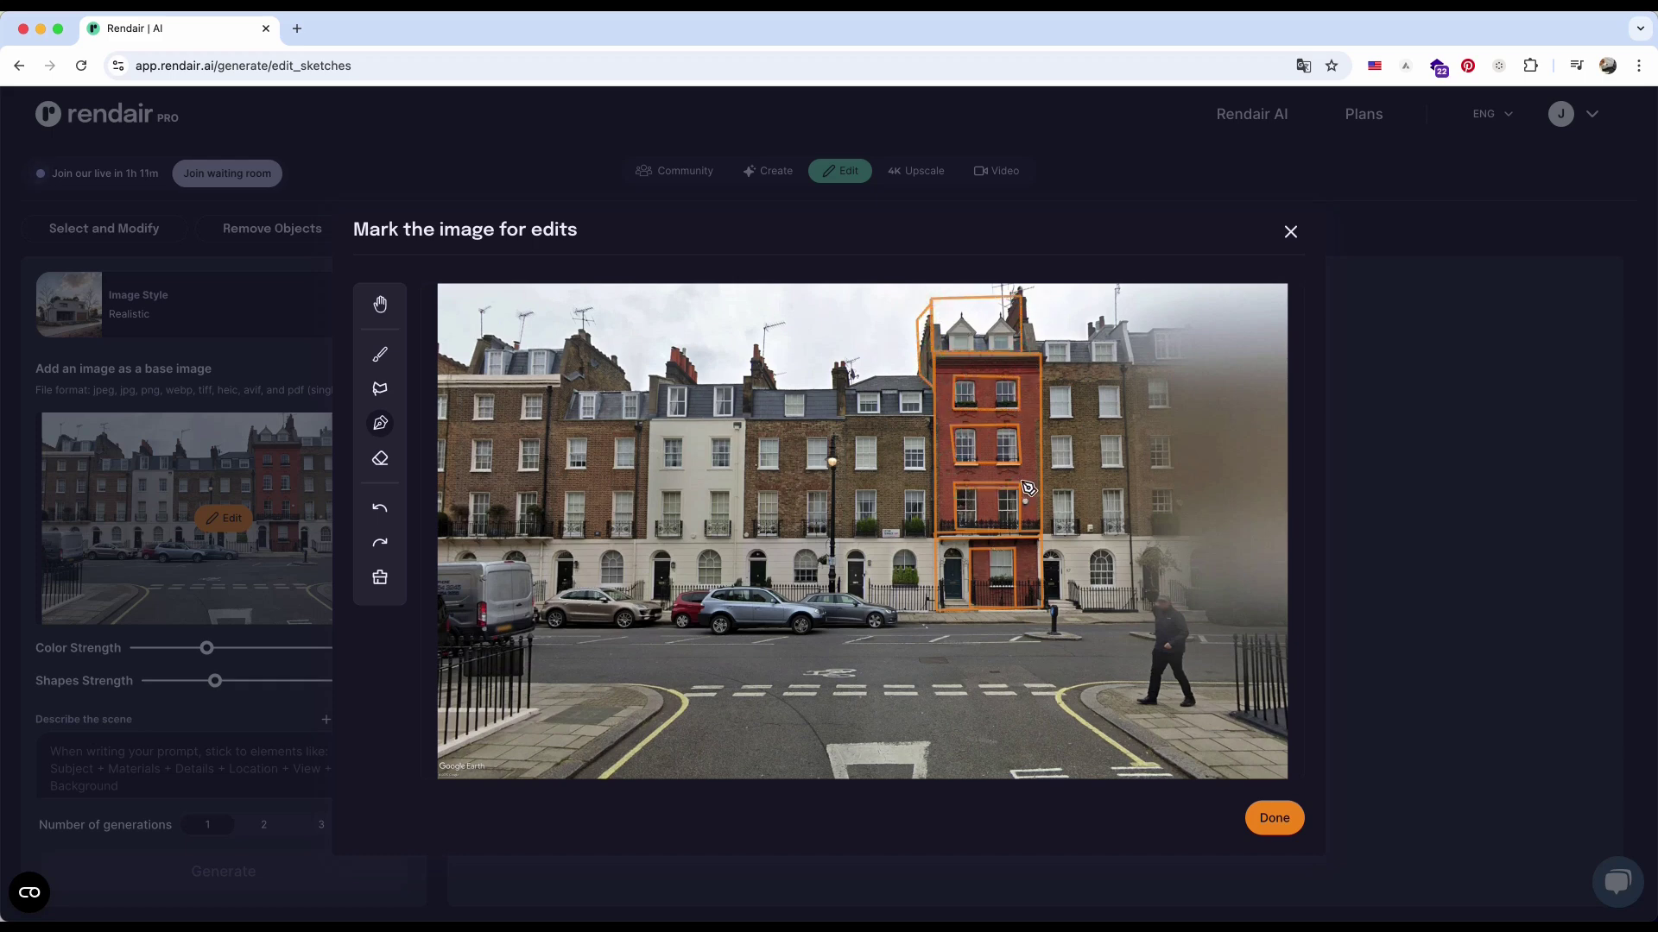
pyautogui.click(1276, 820)
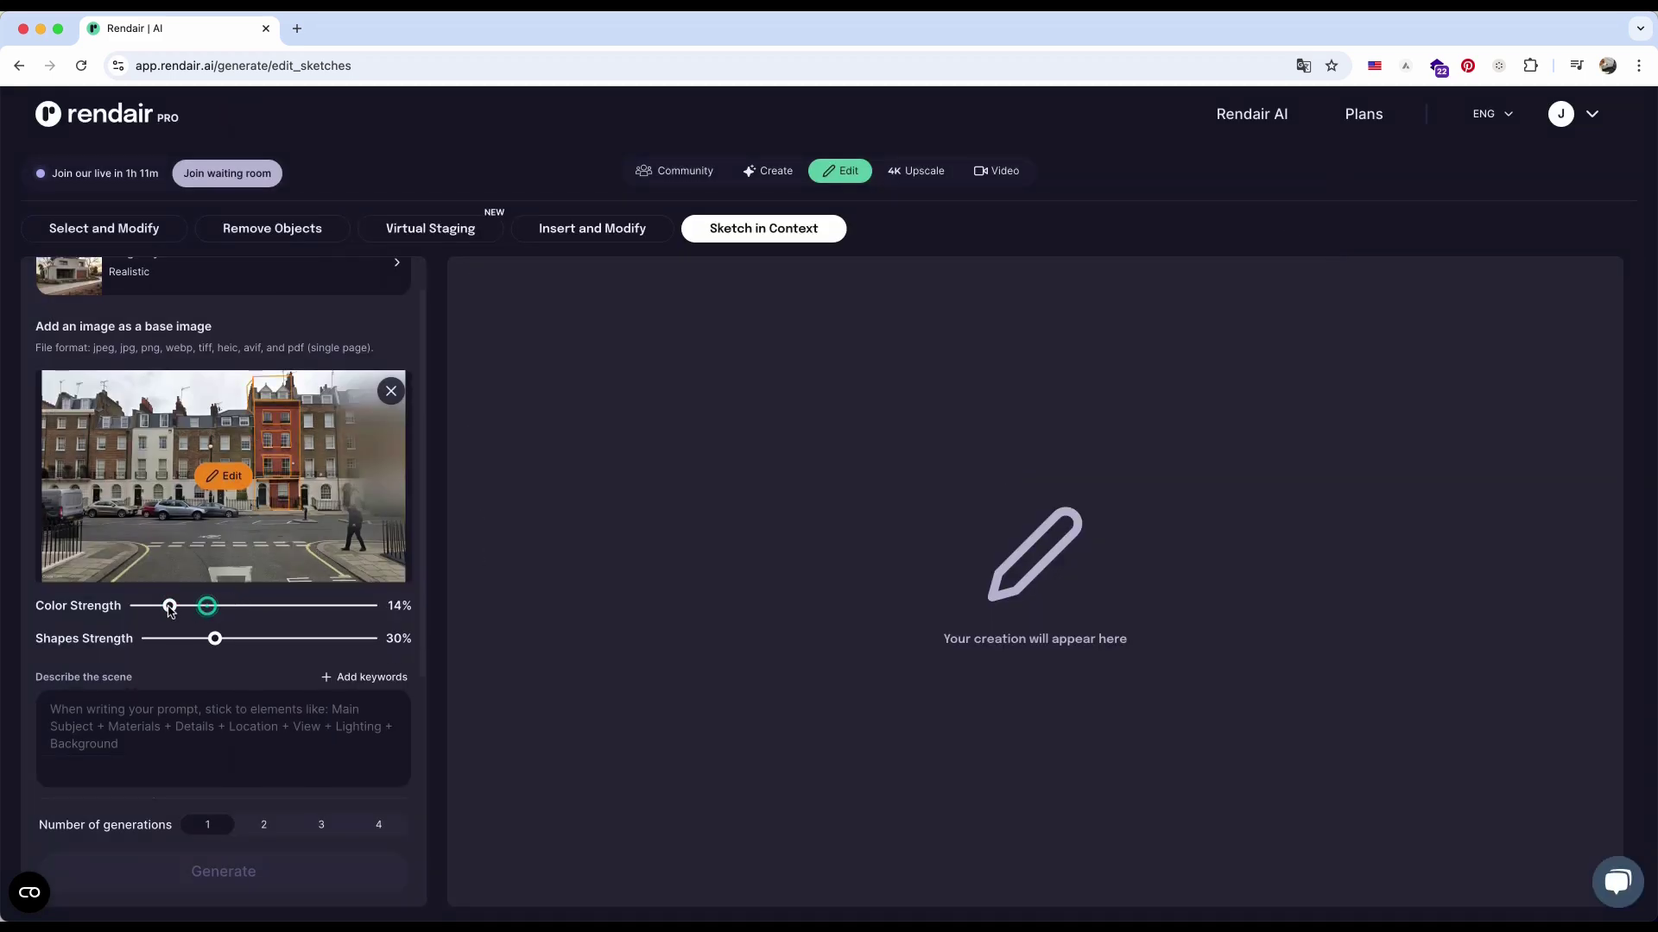
# Step: Set colour strength to 0% and tag Elevation Frontal View and Commercial Building keywords
pyautogui.moveTo(119, 612); pyautogui.dragTo(121, 613)
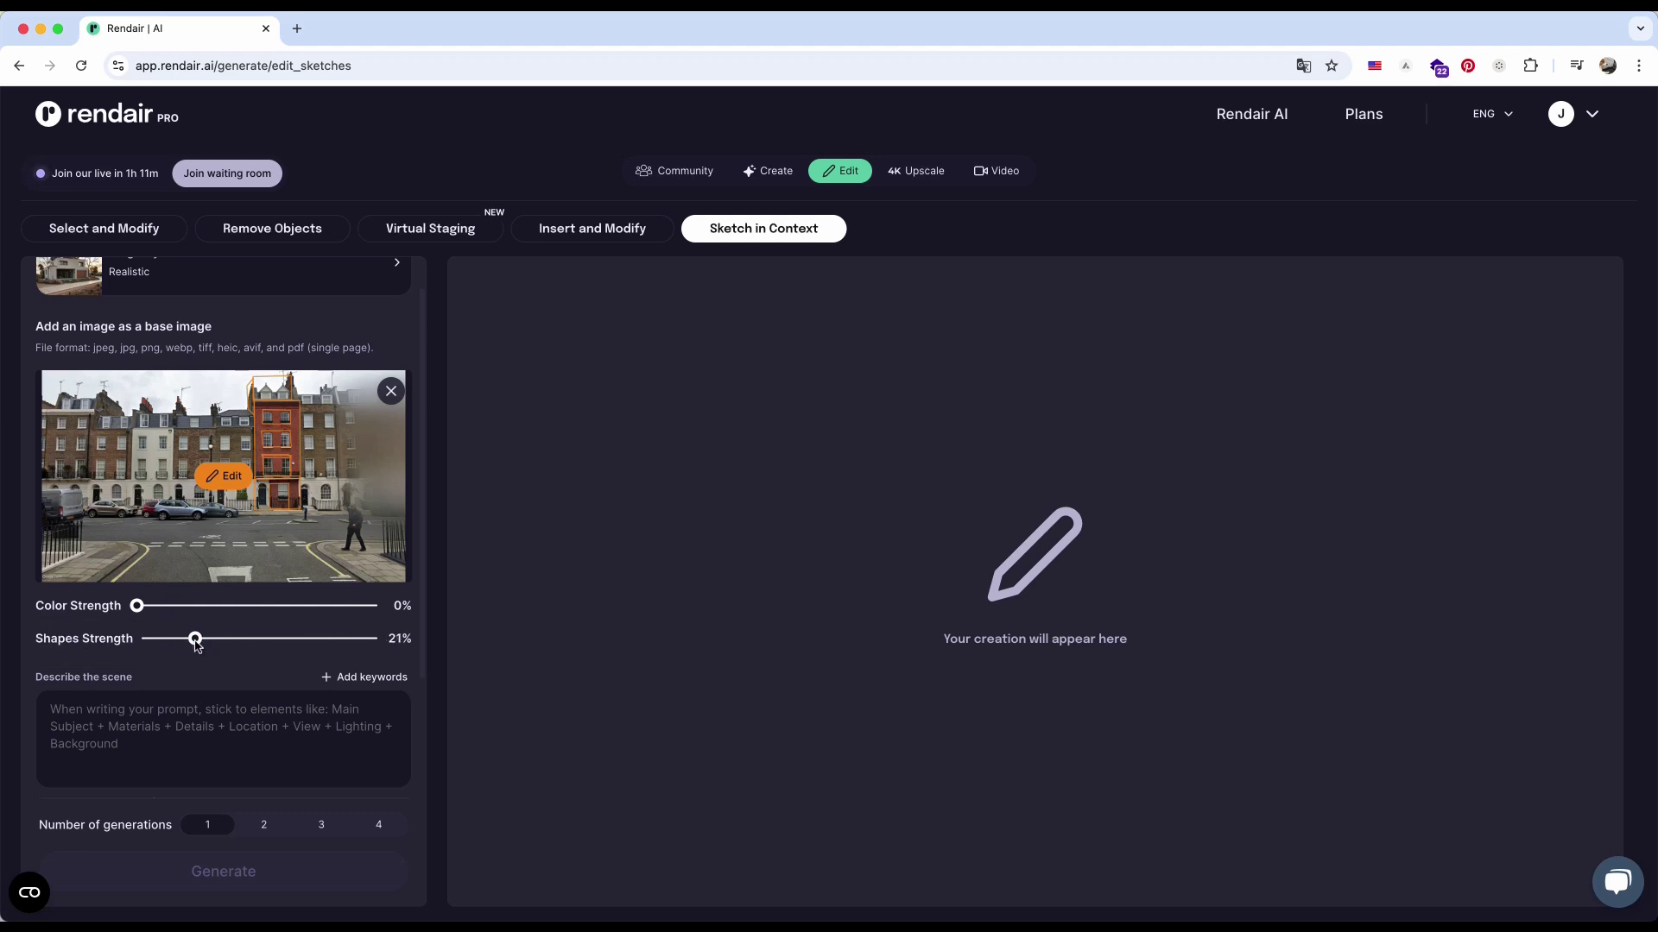
pyautogui.click(226, 746)
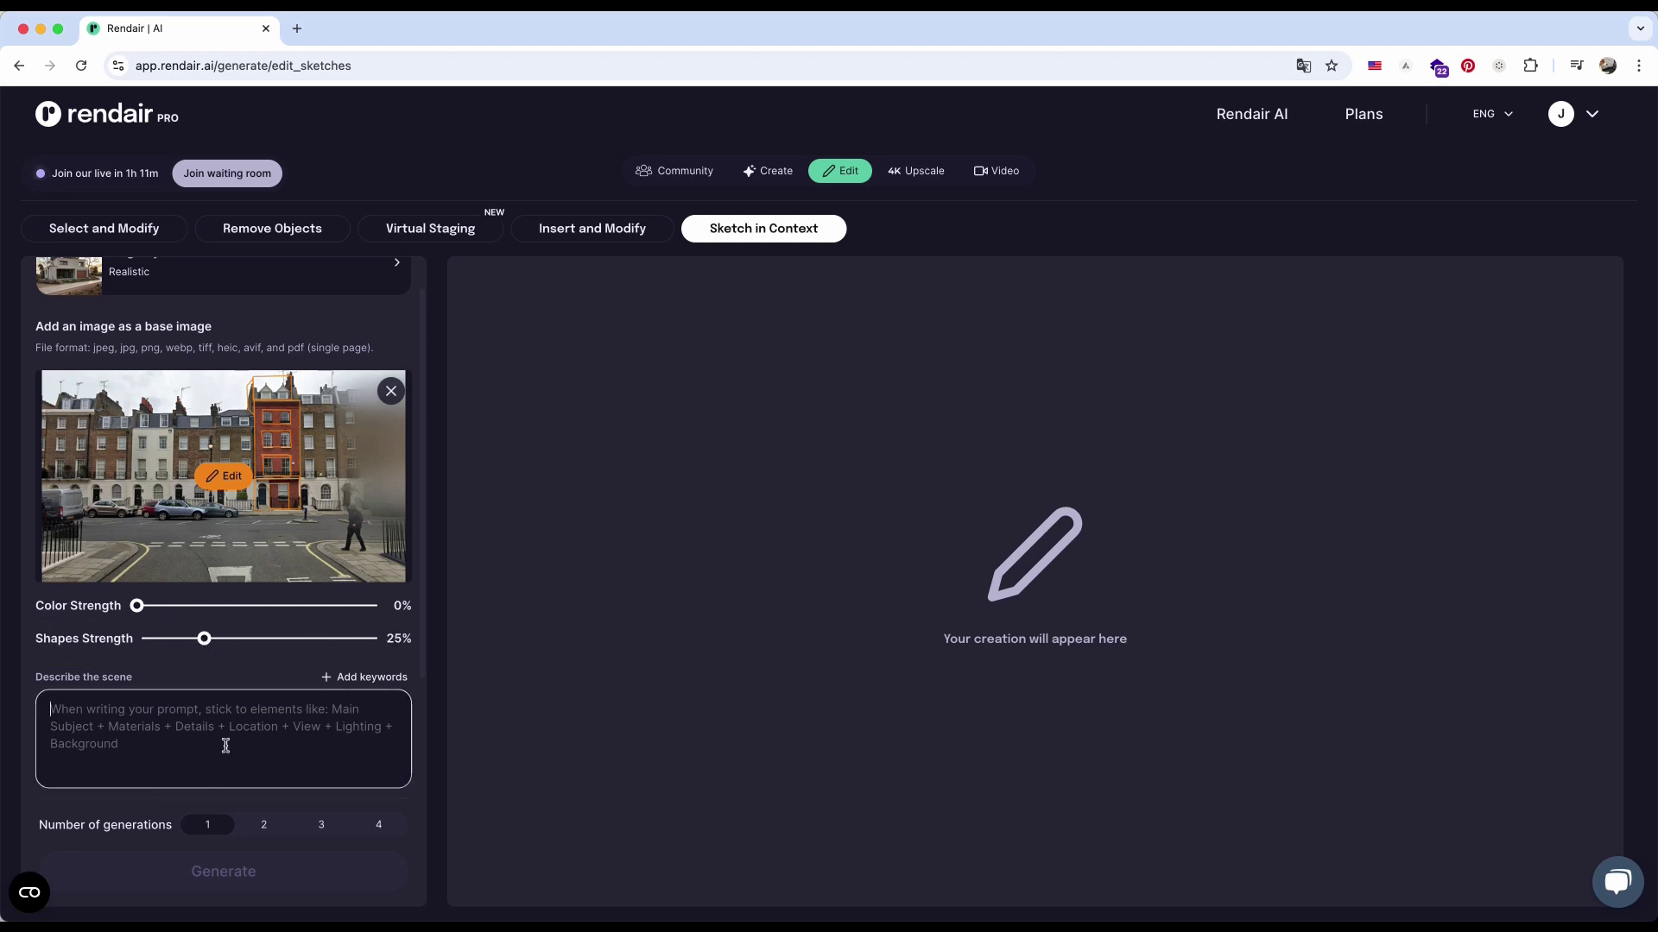
pyautogui.click(356, 654)
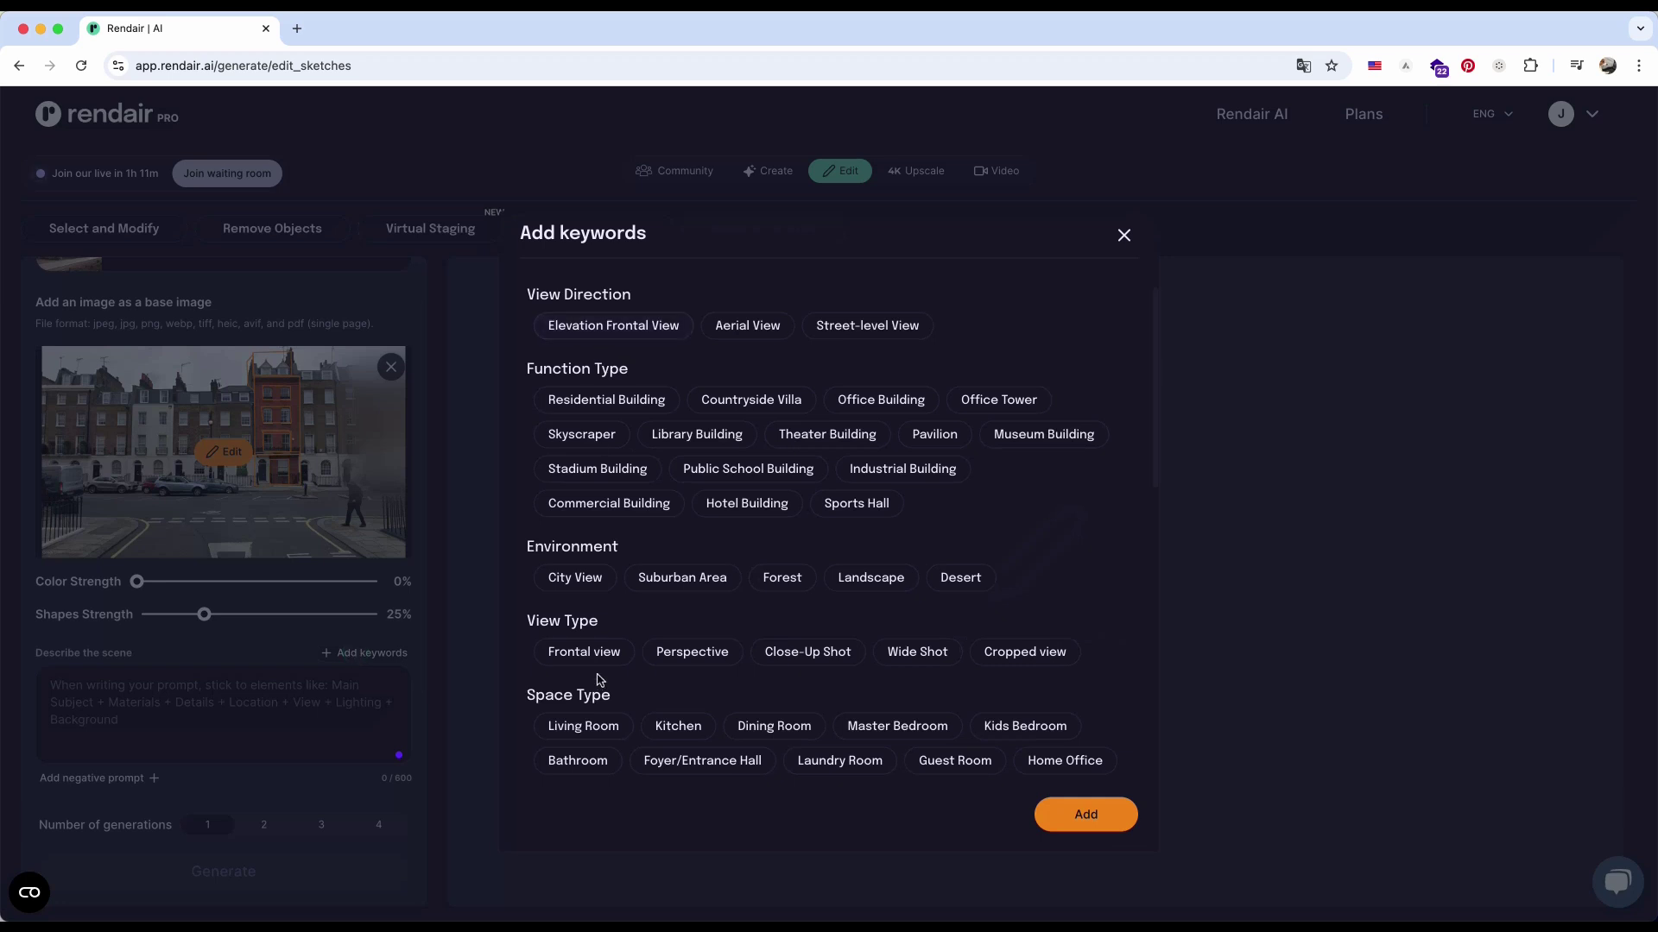
pyautogui.click(592, 325)
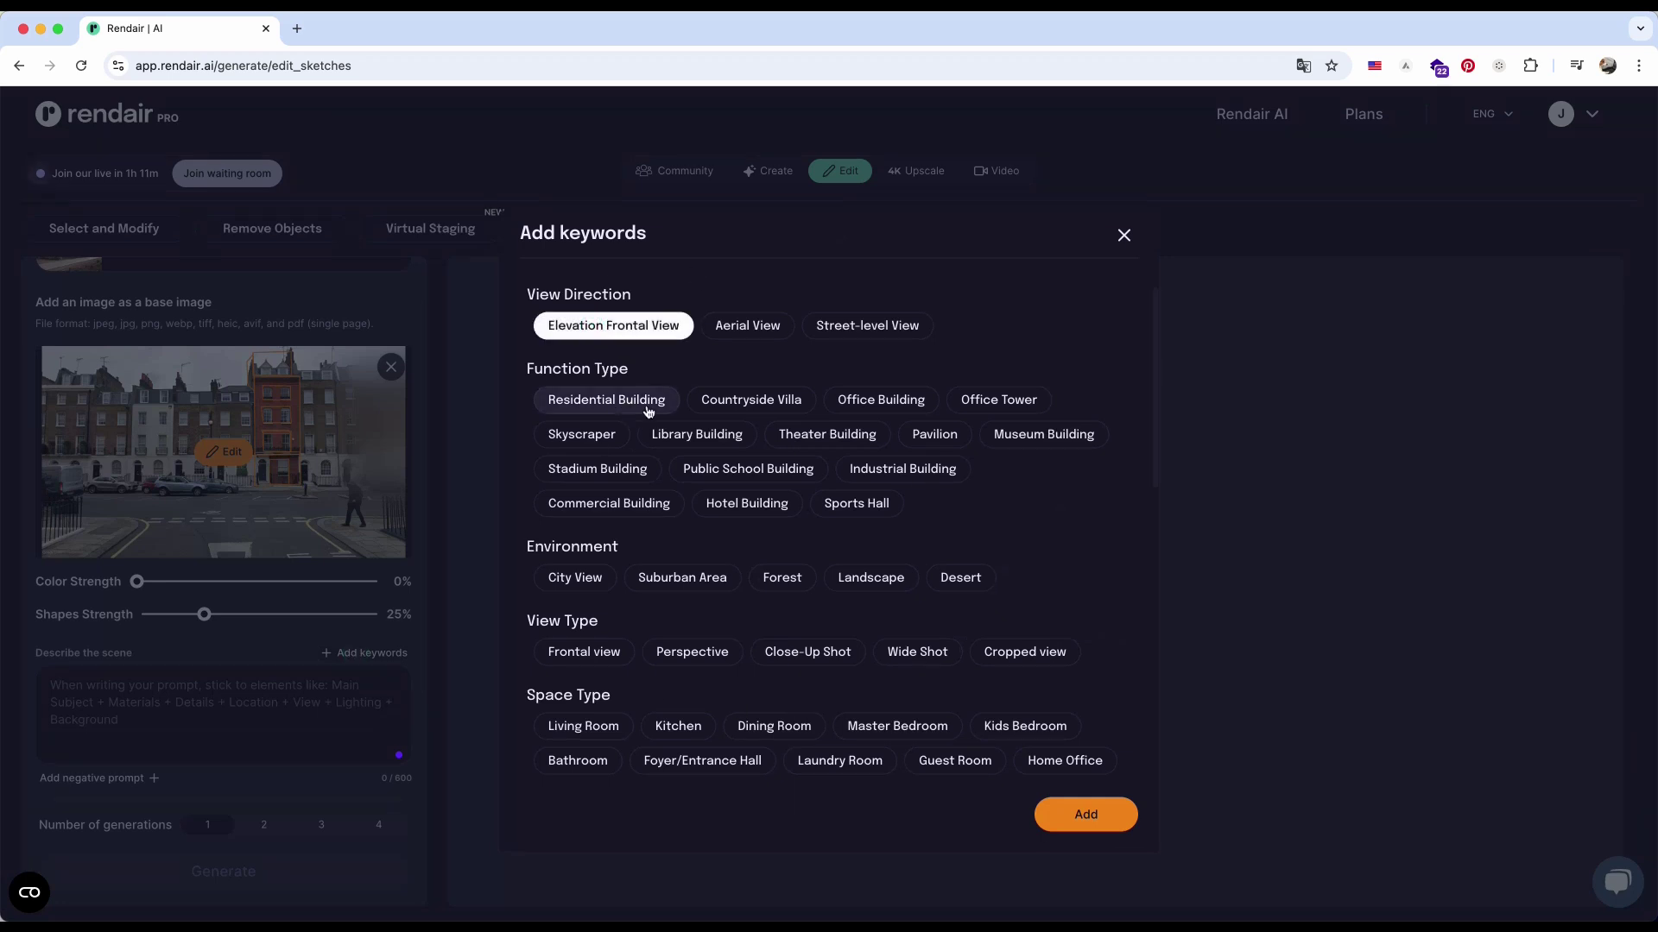
pyautogui.click(853, 408)
pyautogui.scroll(-1, 872, 541)
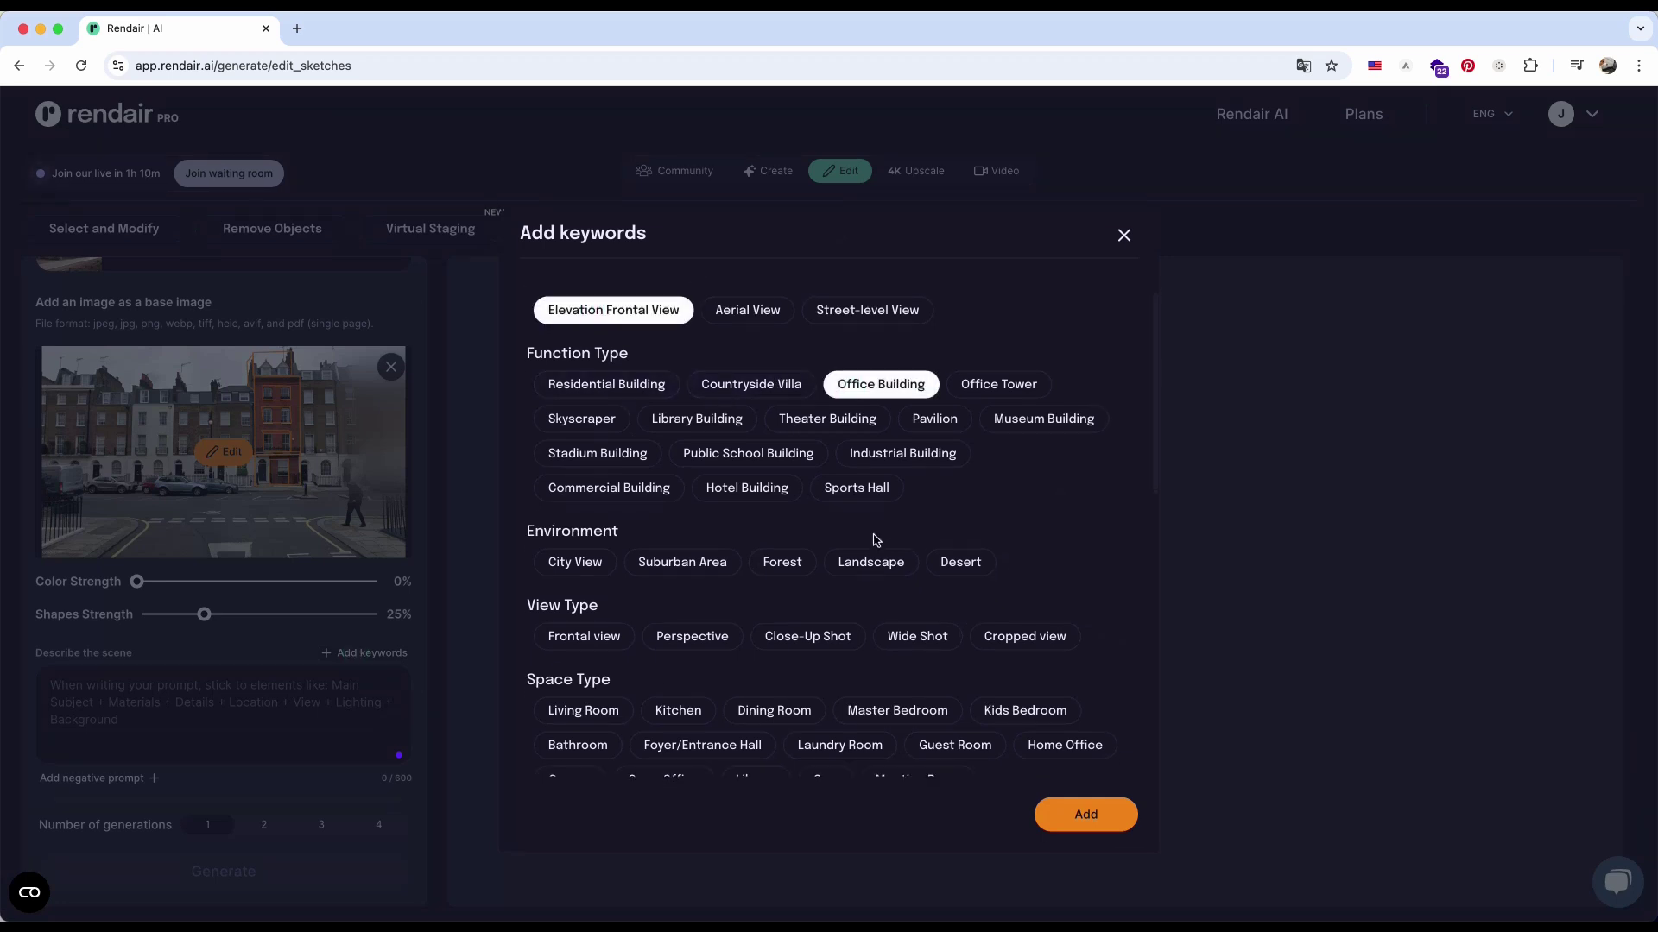
pyautogui.click(639, 493)
# Step: Add the City View environment and Frontal view keywords
pyautogui.scroll(-2, 638, 553)
pyautogui.scroll(2, 682, 578)
pyautogui.click(573, 576)
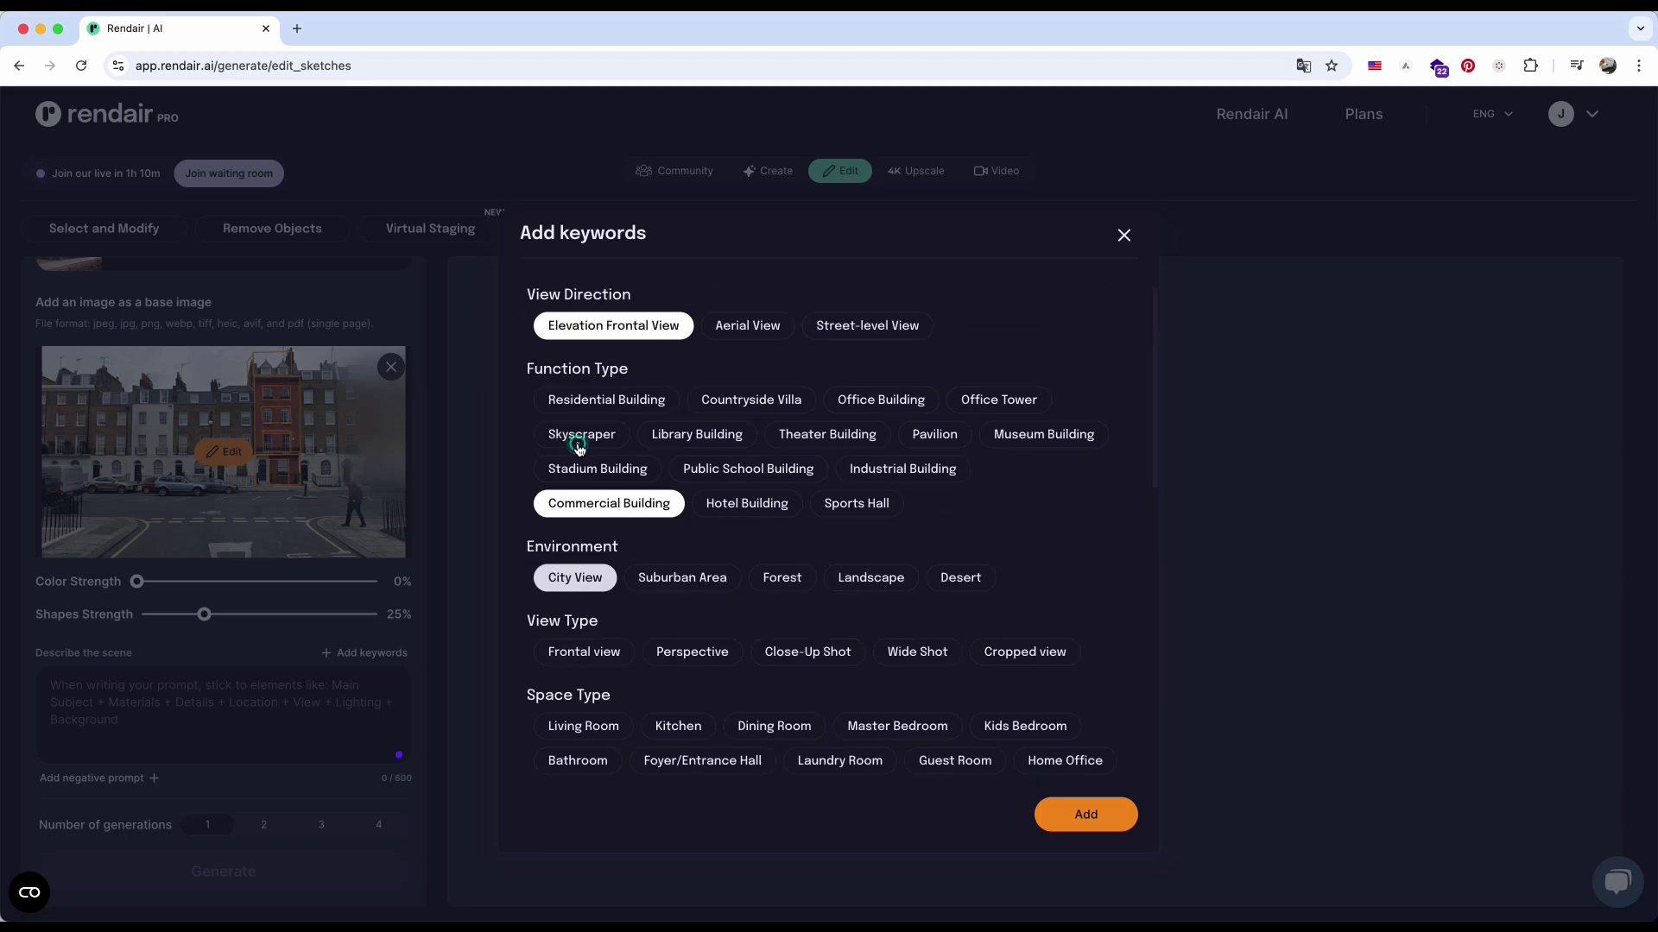
pyautogui.scroll(-4, 587, 483)
pyautogui.click(578, 356)
pyautogui.scroll(-2, 594, 493)
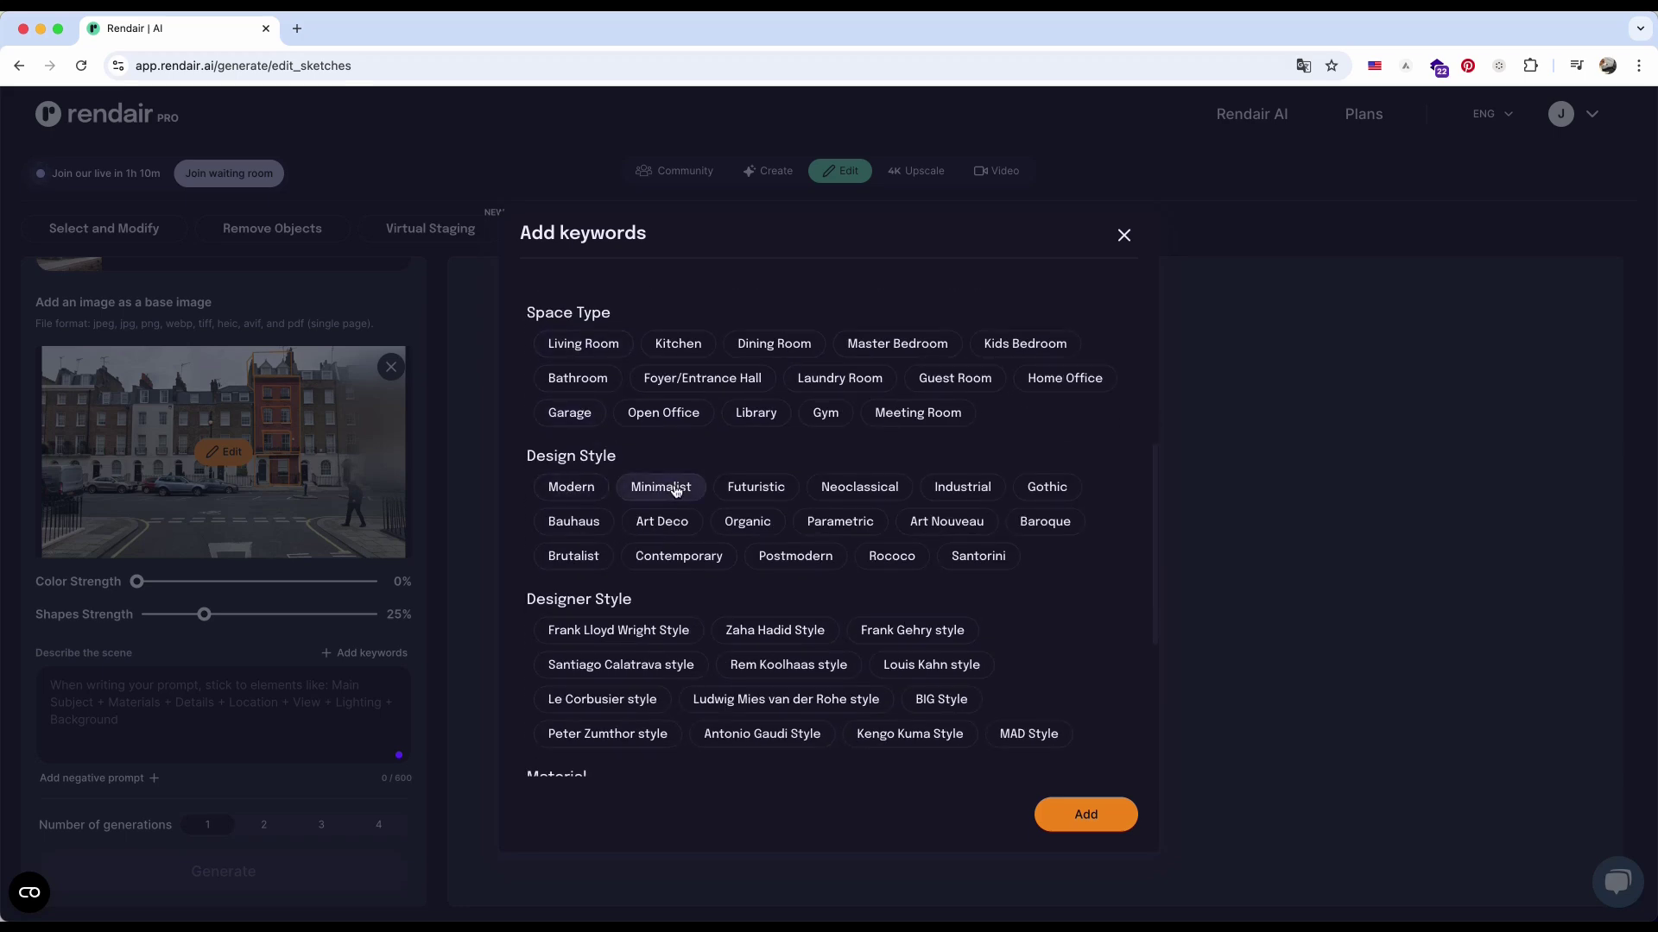
# Step: Choose Modern, Minimalist, Peter Zumthor and Sunny Daylight keywords and add them to the description
pyautogui.click(763, 488)
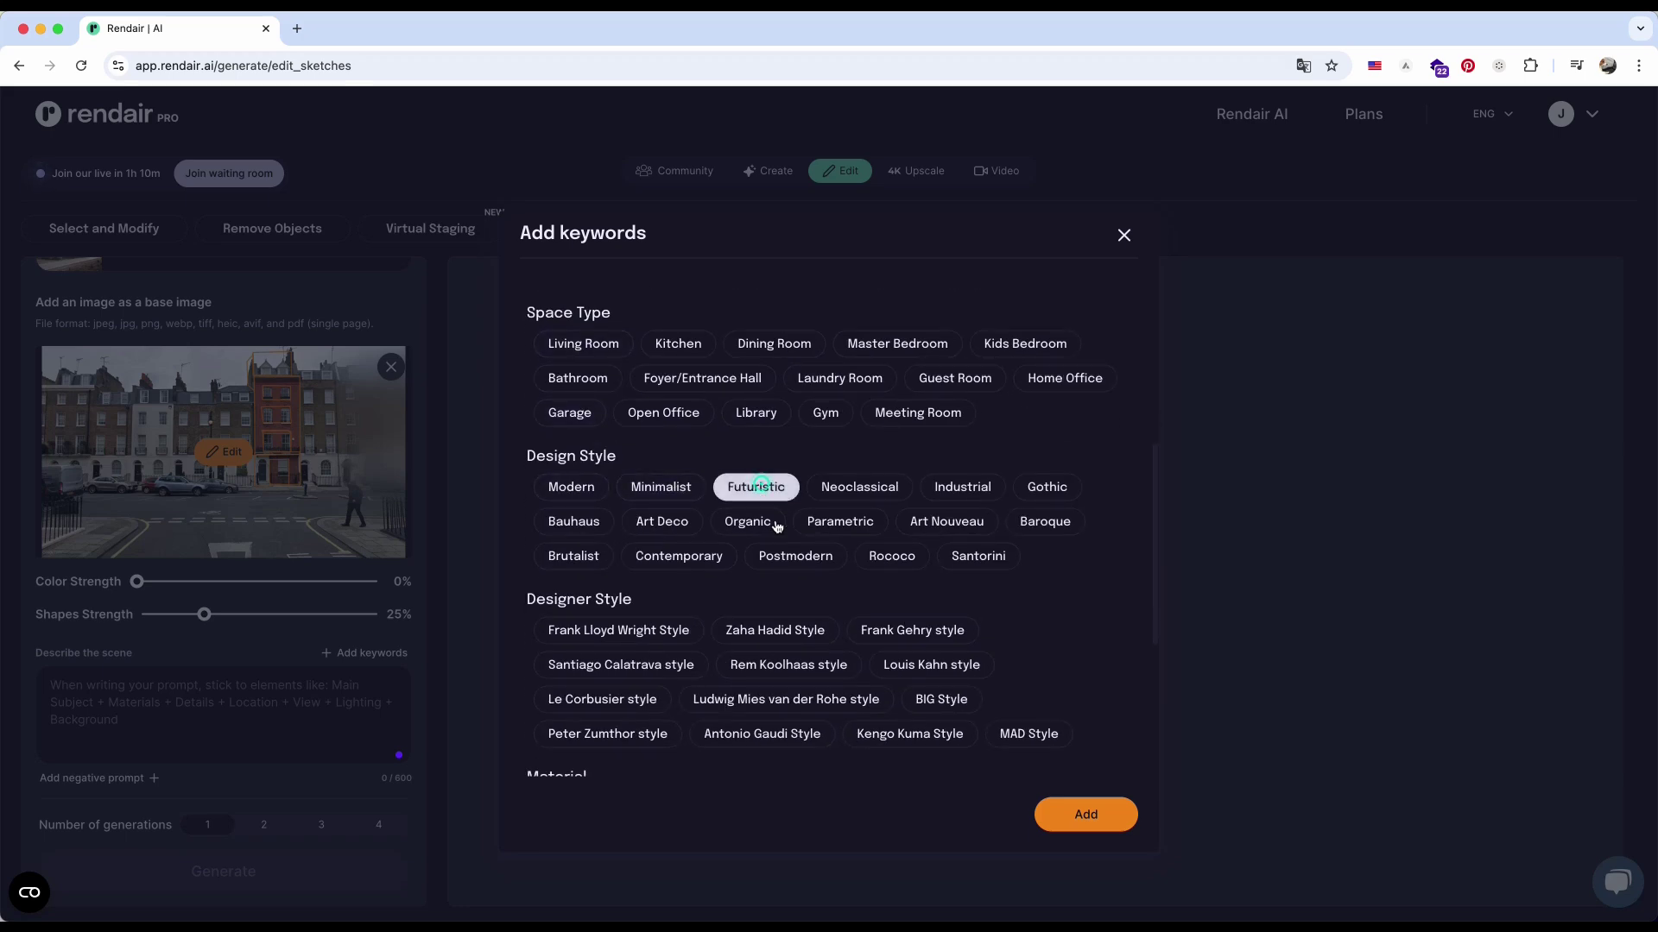
pyautogui.scroll(-3, 777, 553)
pyautogui.click(592, 555)
pyautogui.click(756, 304)
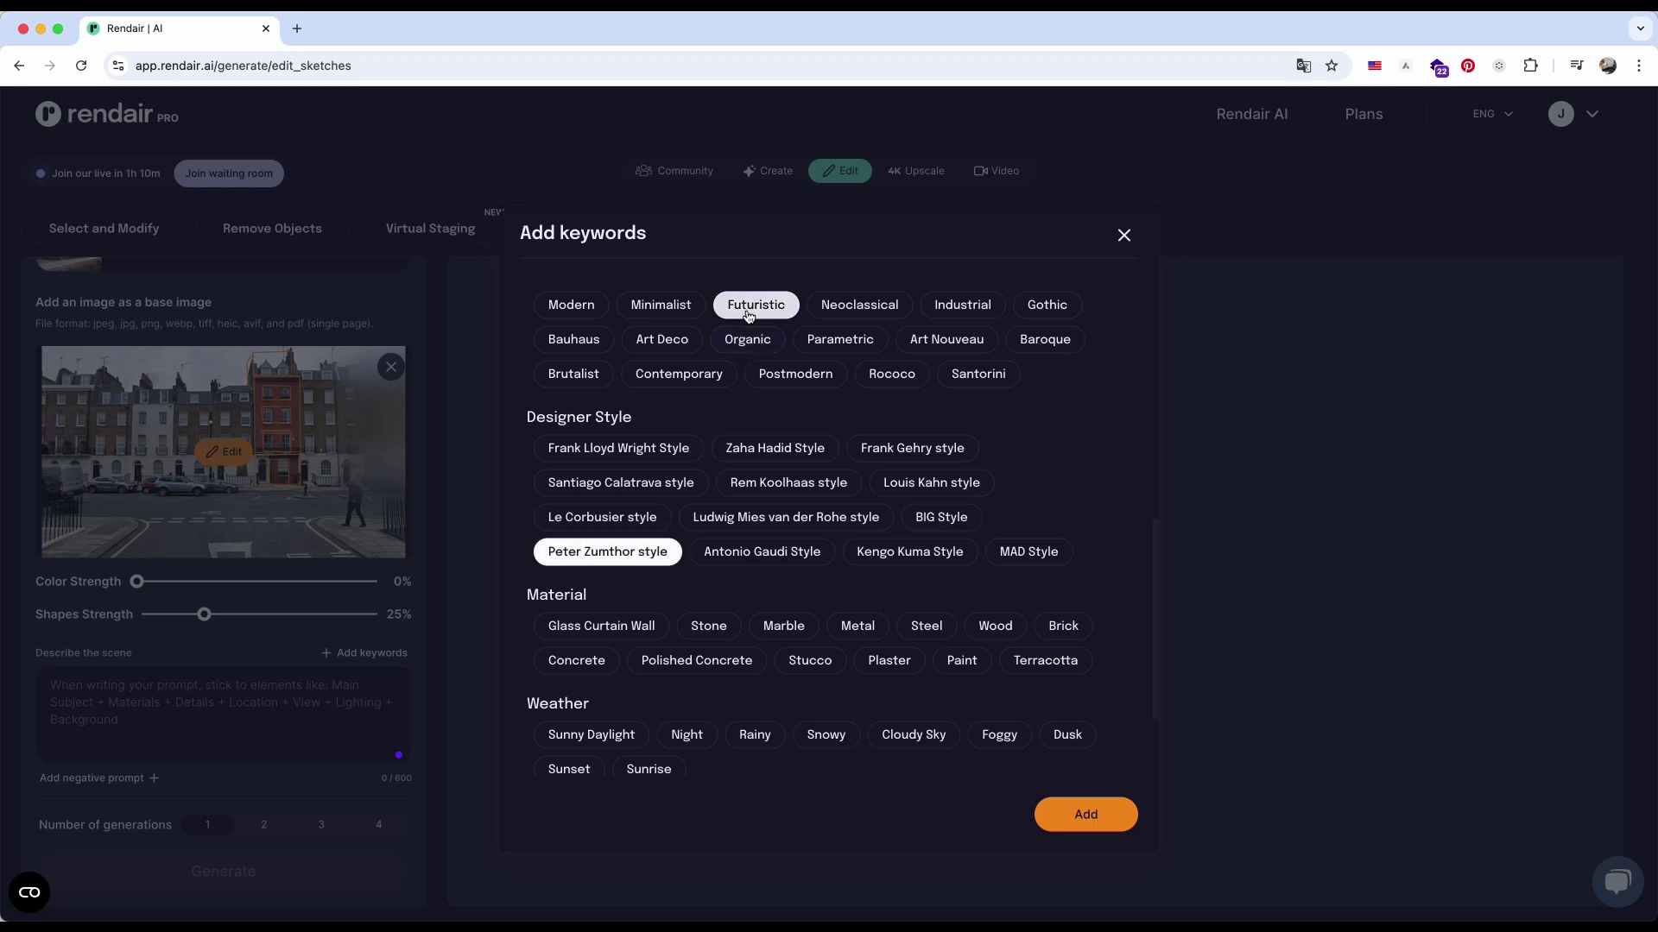
pyautogui.click(572, 305)
pyautogui.click(660, 305)
pyautogui.scroll(1, 673, 328)
pyautogui.scroll(-3, 688, 661)
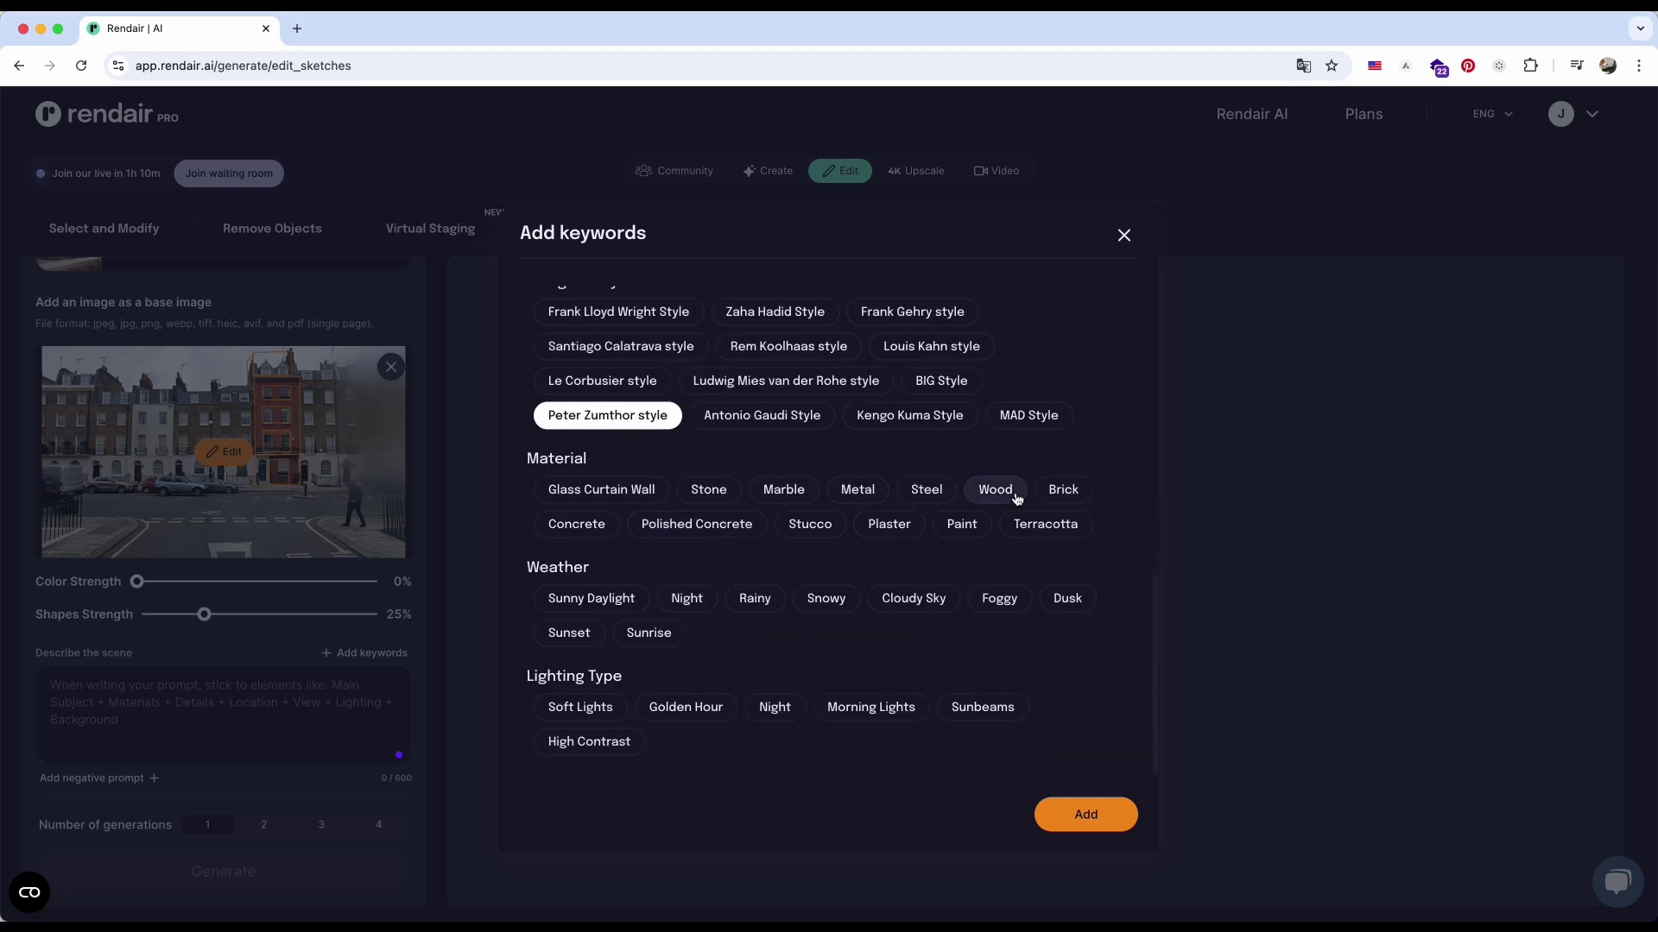
pyautogui.click(620, 600)
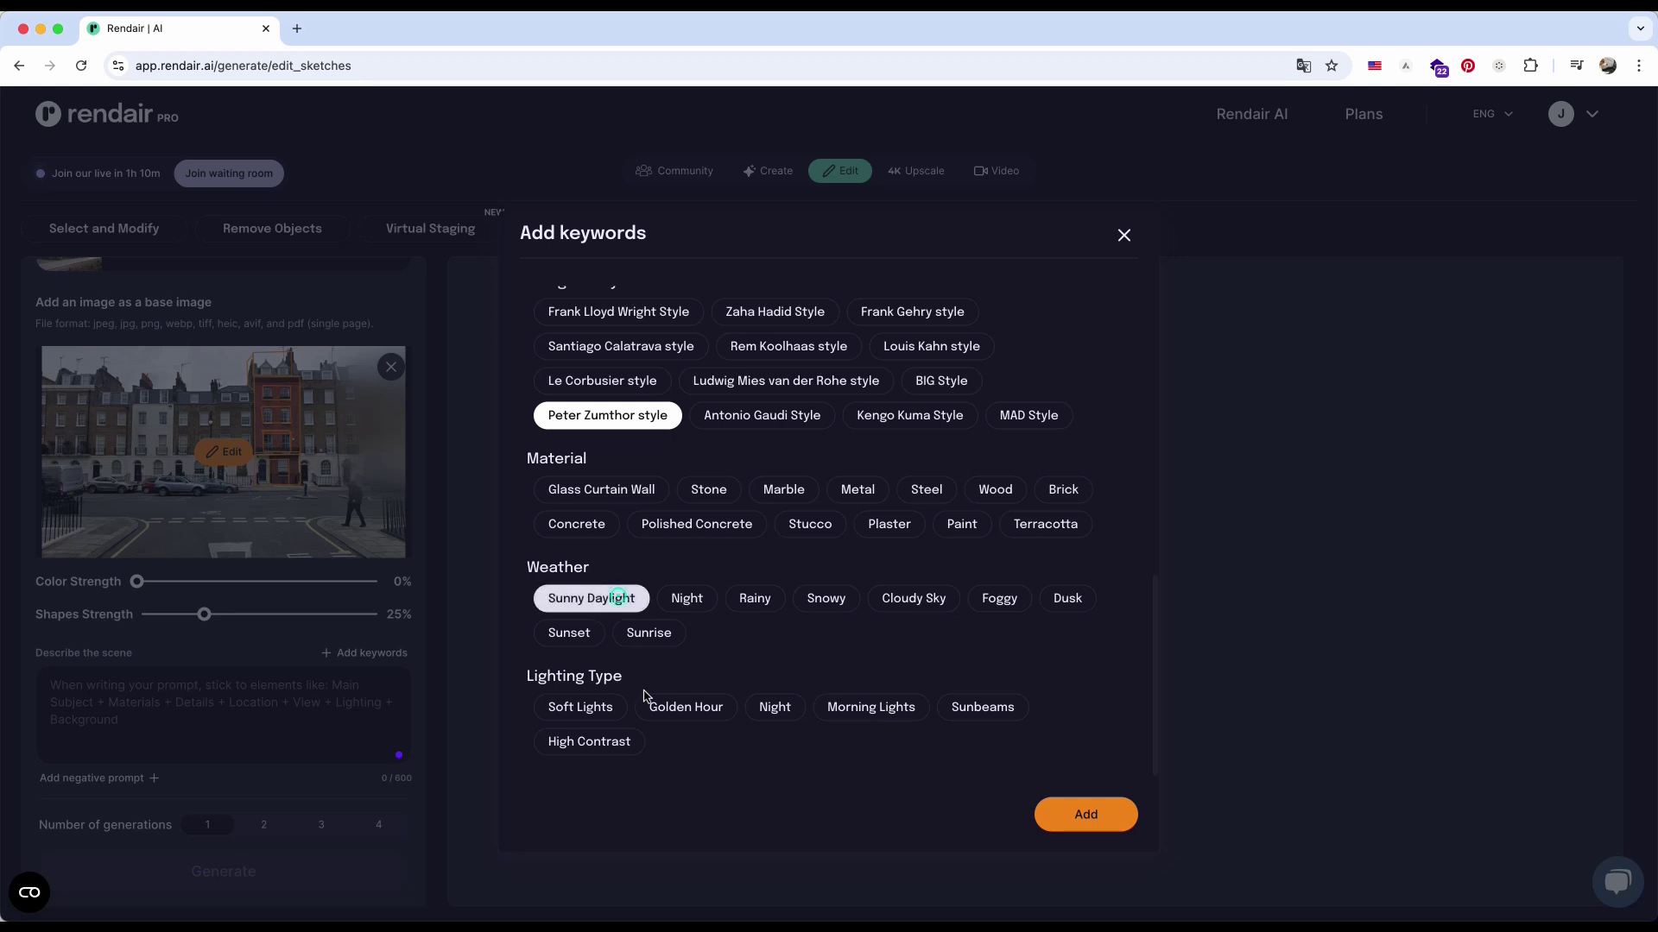
pyautogui.click(1092, 820)
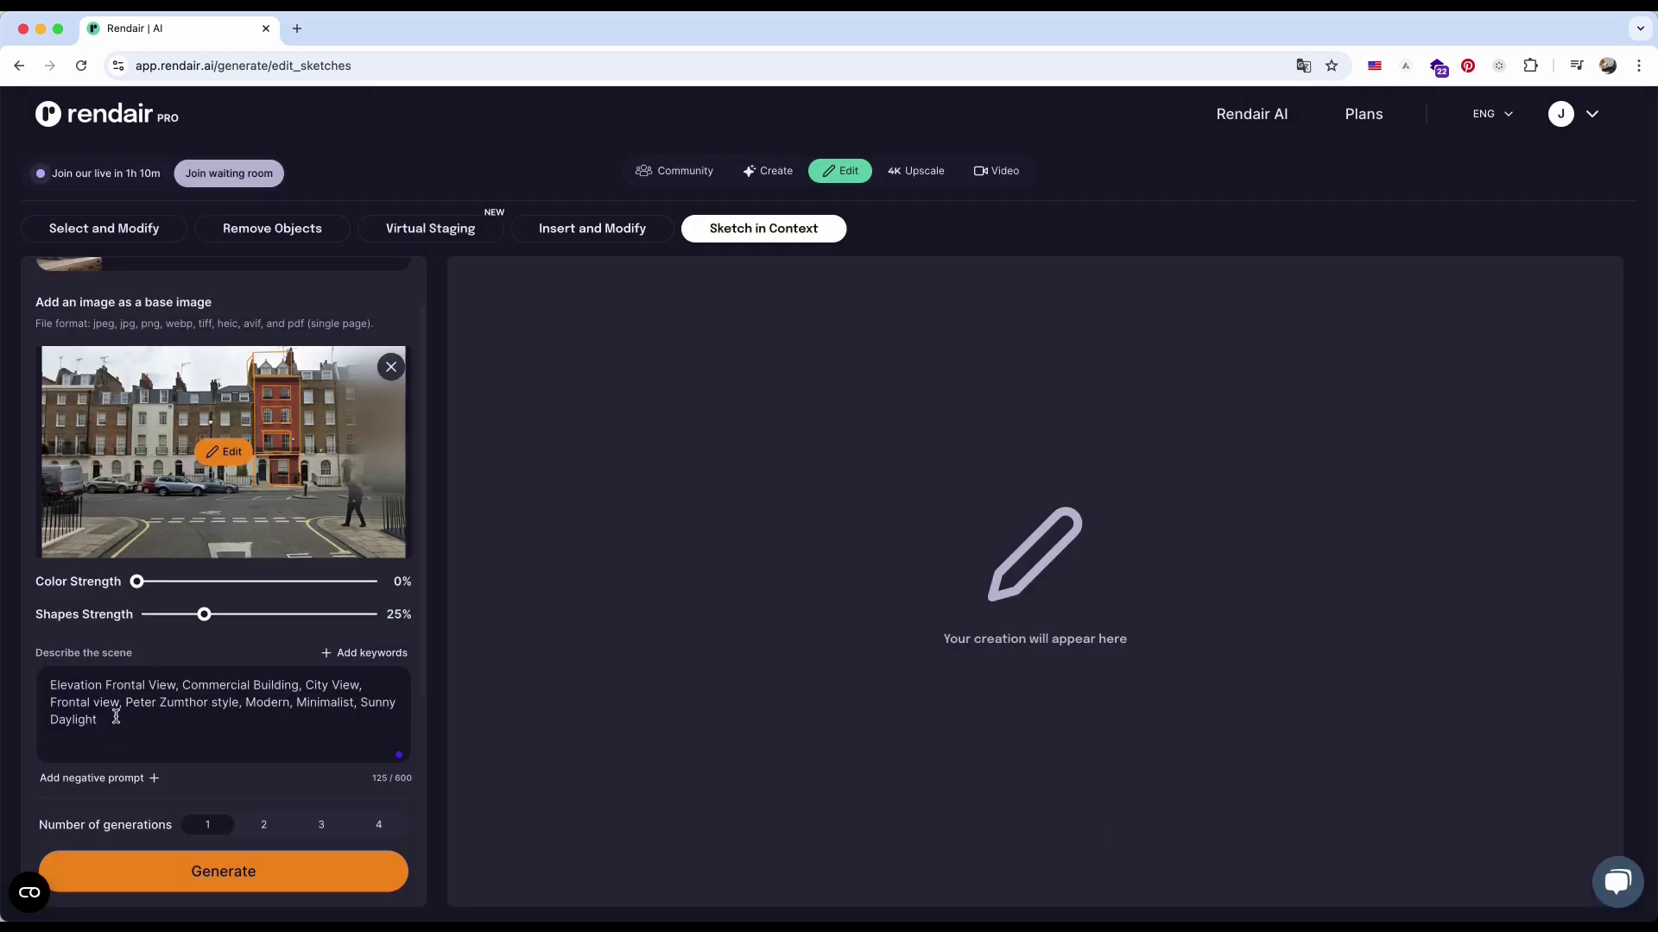
# Step: Generate two timber-clad minimalist redesign renders, then reopen the base image for sketch markup
pyautogui.scroll(-3, 215, 788)
pyautogui.click(264, 824)
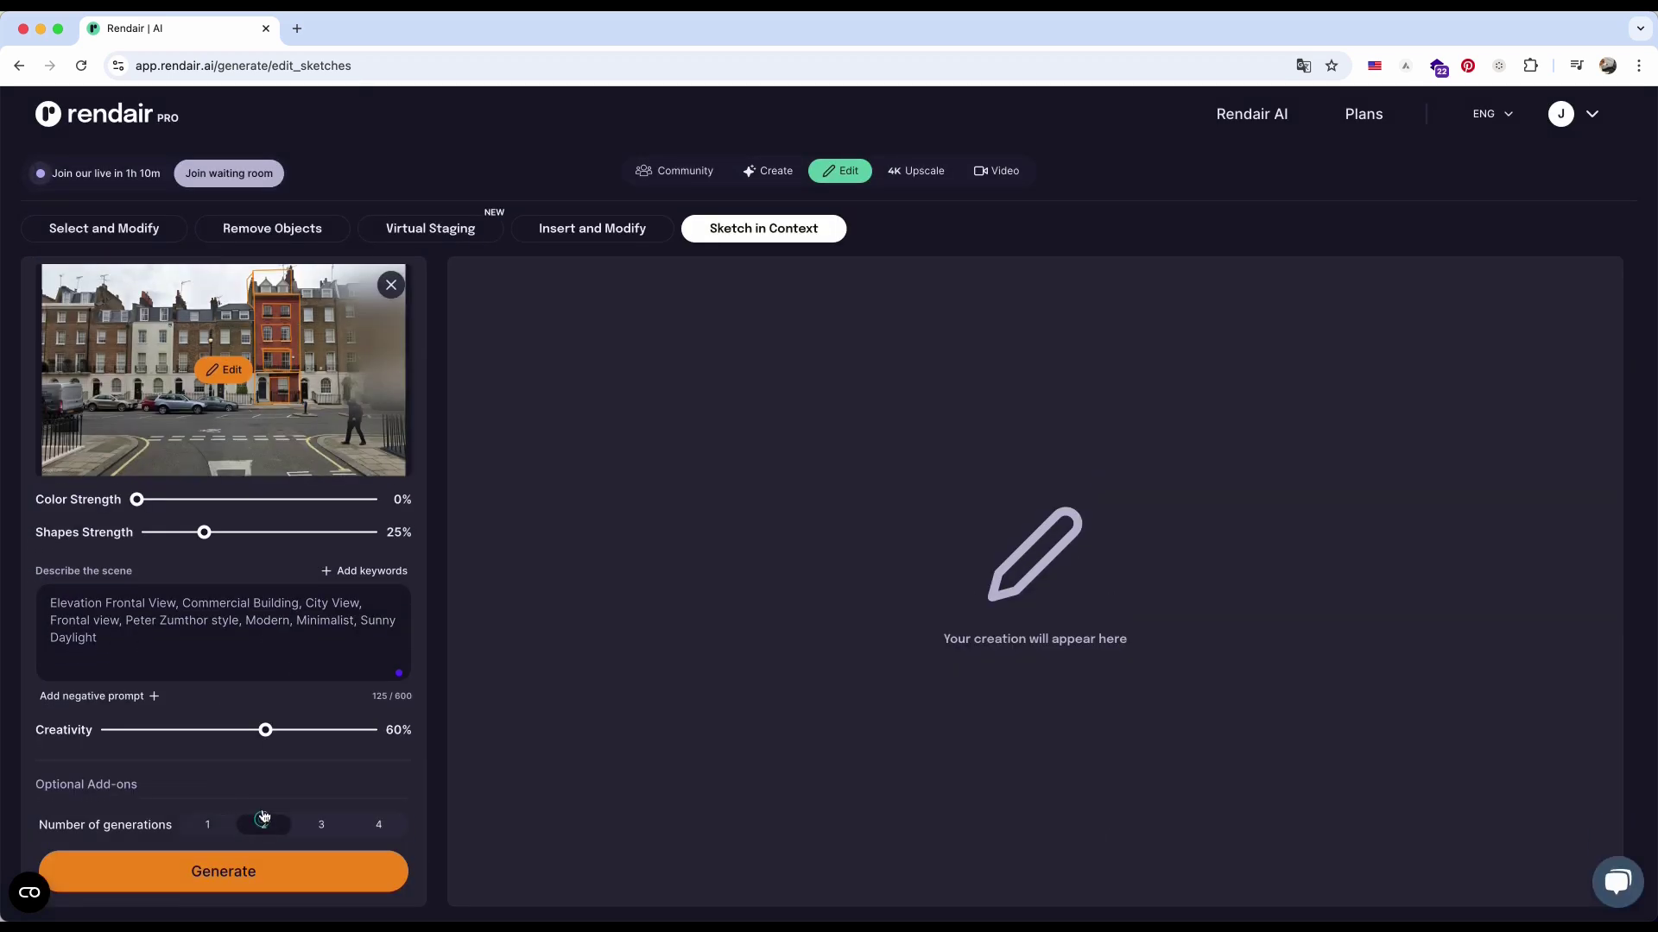
pyautogui.scroll(3, 274, 760)
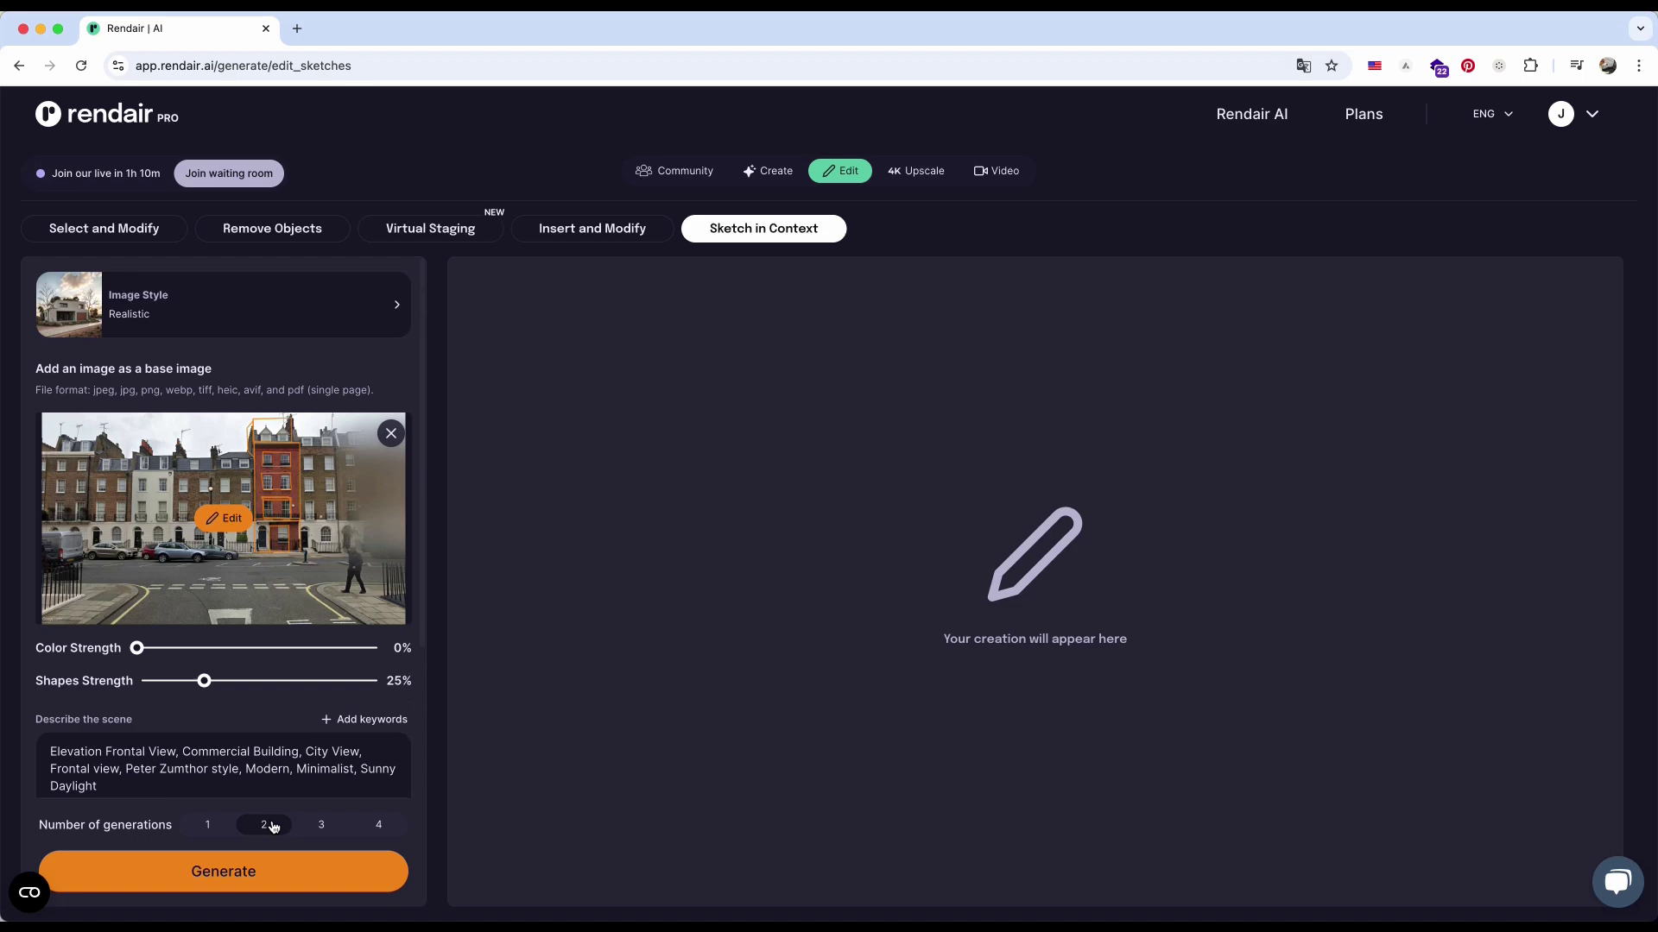
pyautogui.click(257, 871)
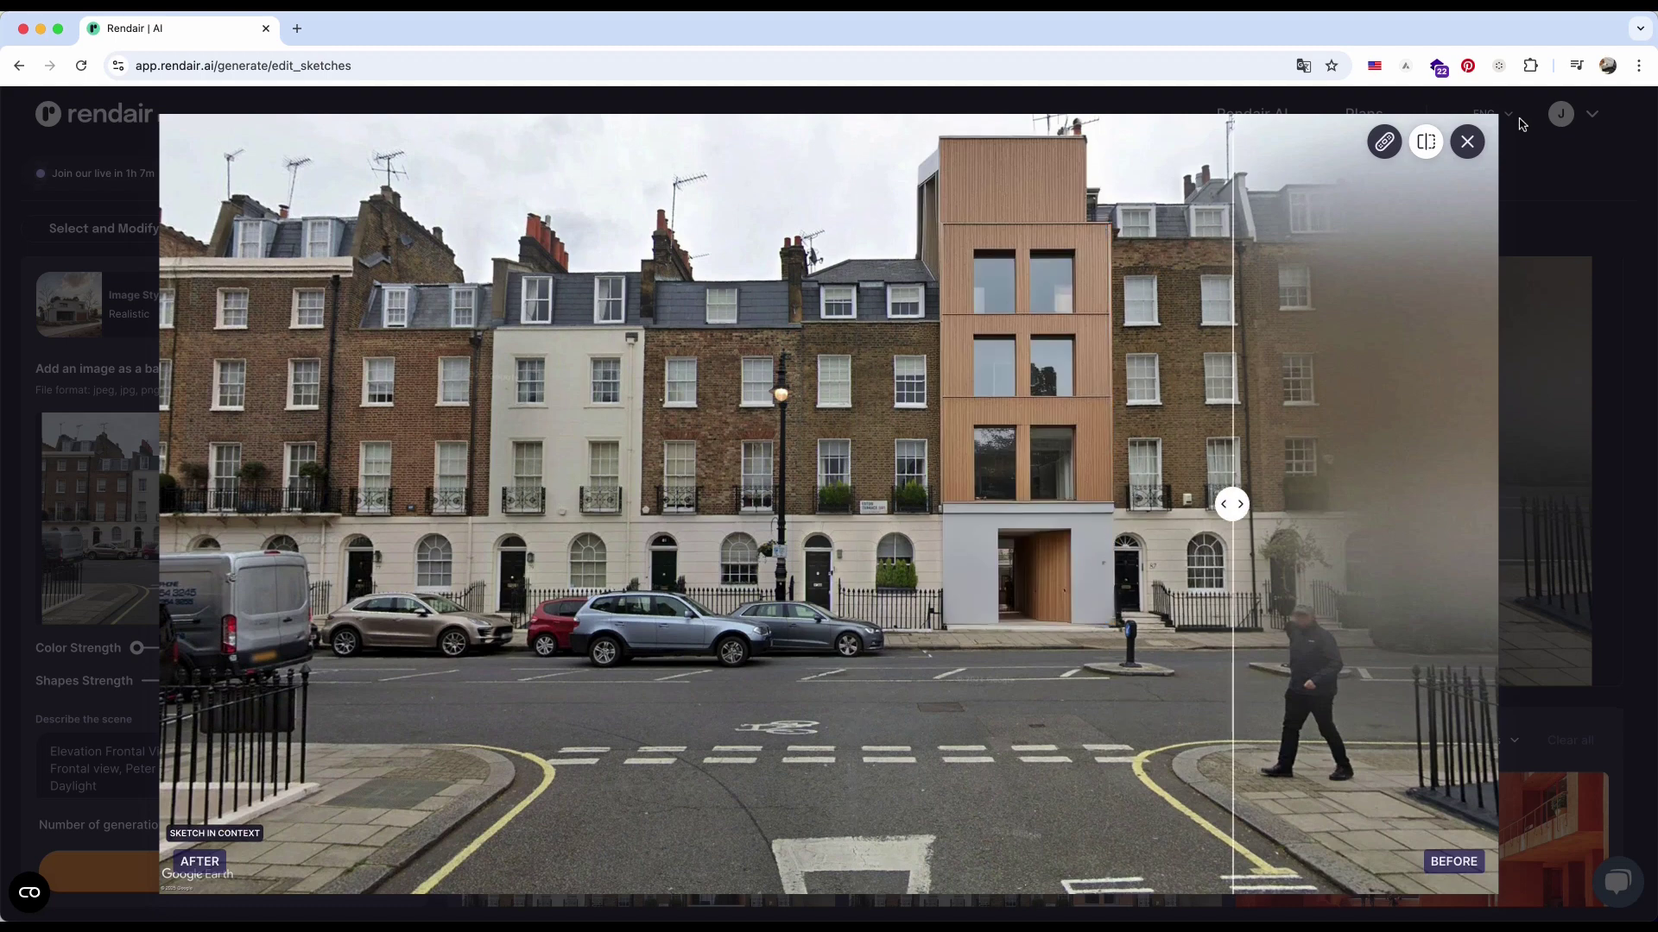
pyautogui.click(1456, 146)
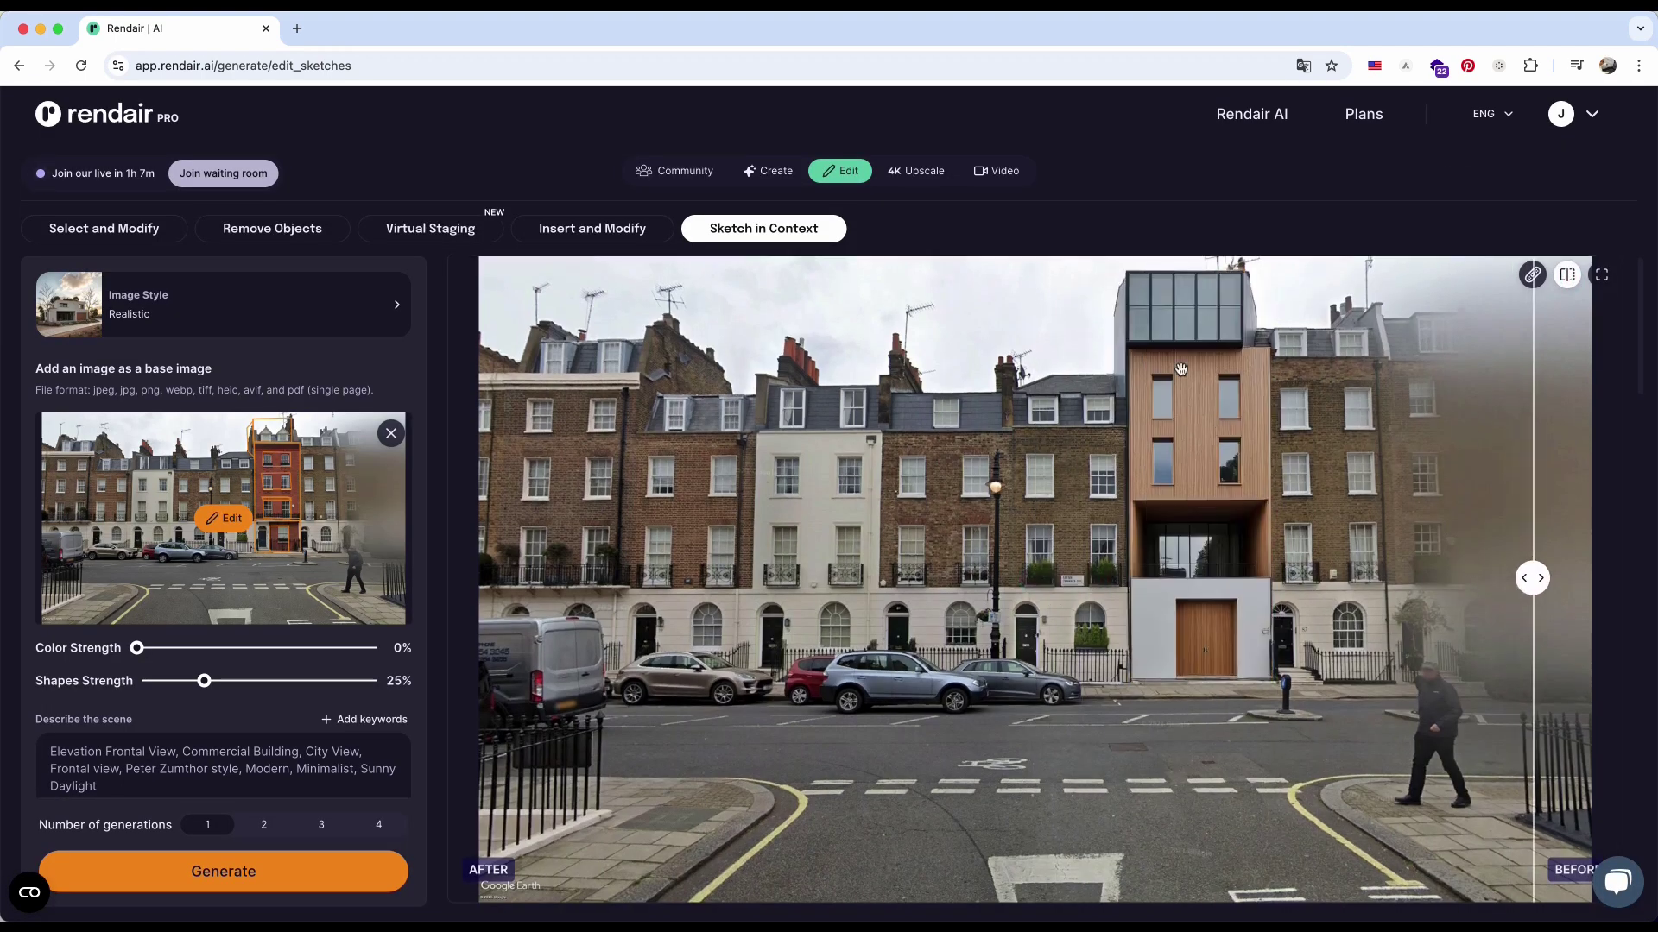
pyautogui.click(224, 519)
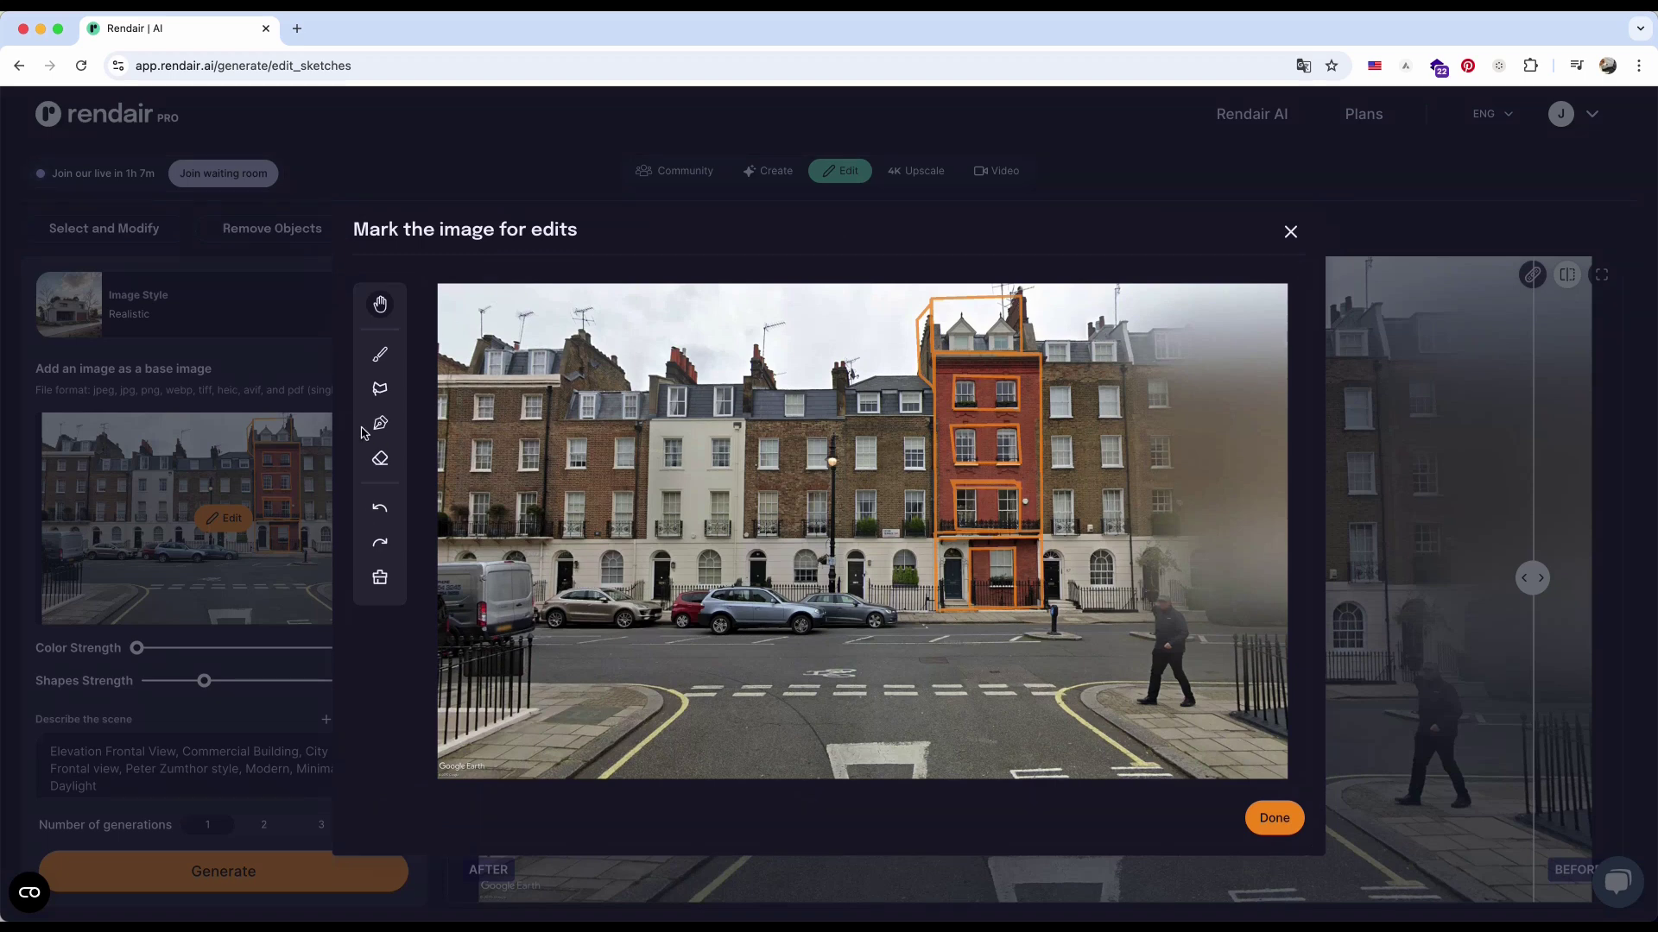
# Step: Clear the old sketch marks and draw a fresh outline around the red building
pyautogui.click(380, 461)
pyautogui.click(380, 580)
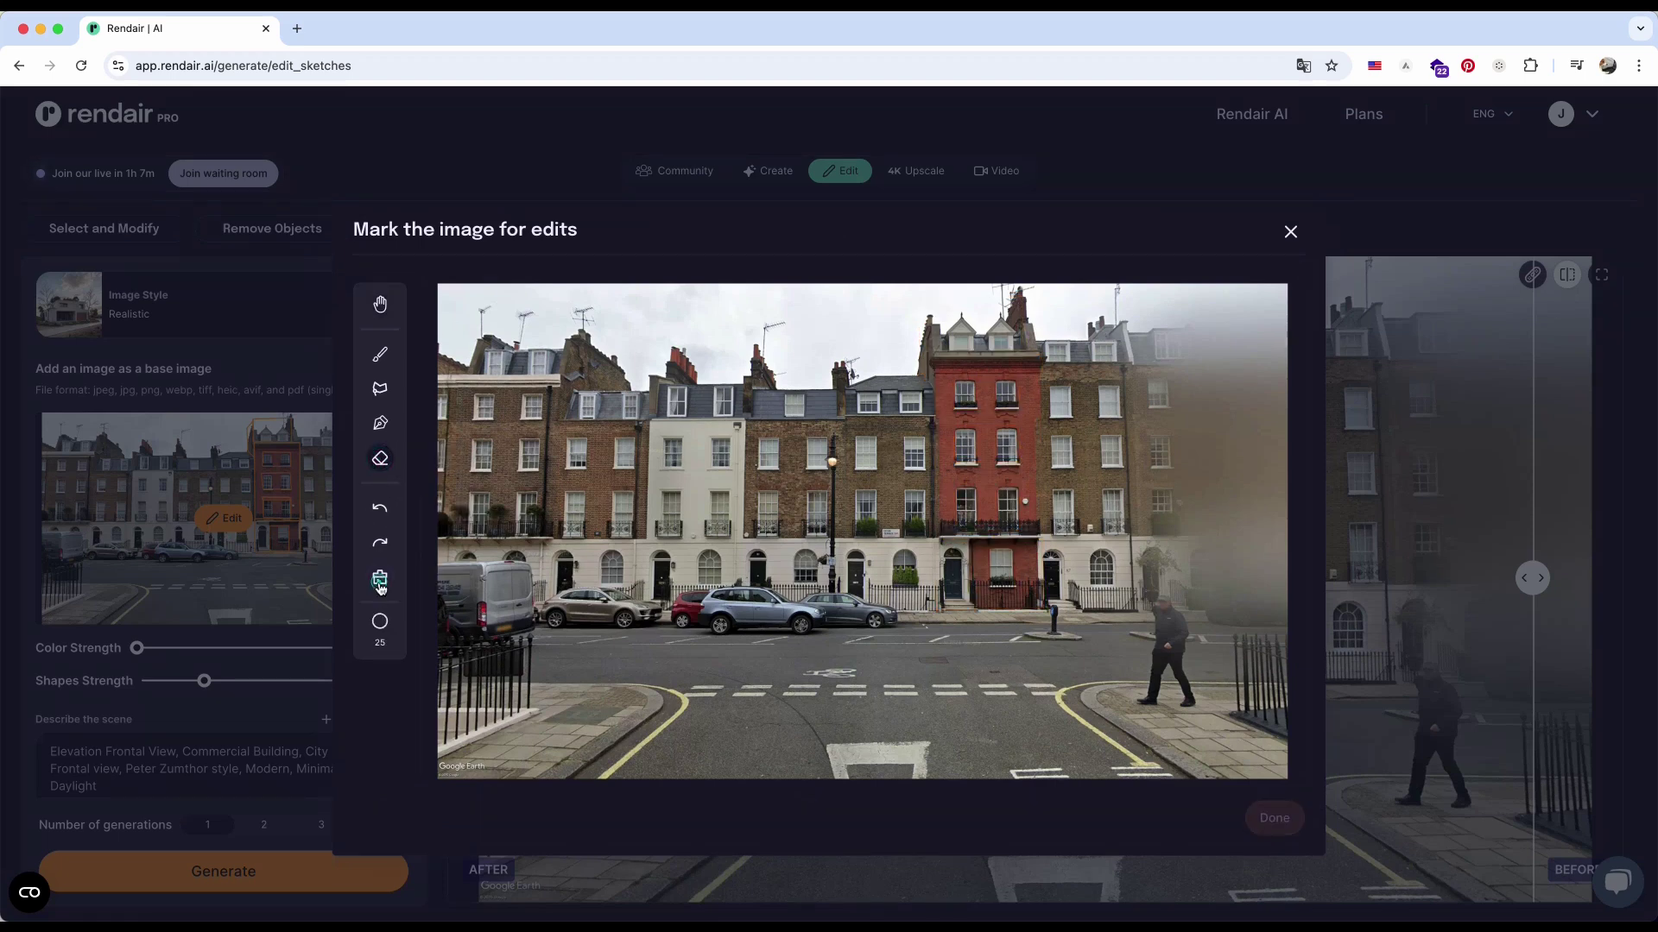
pyautogui.click(380, 354)
pyautogui.click(380, 424)
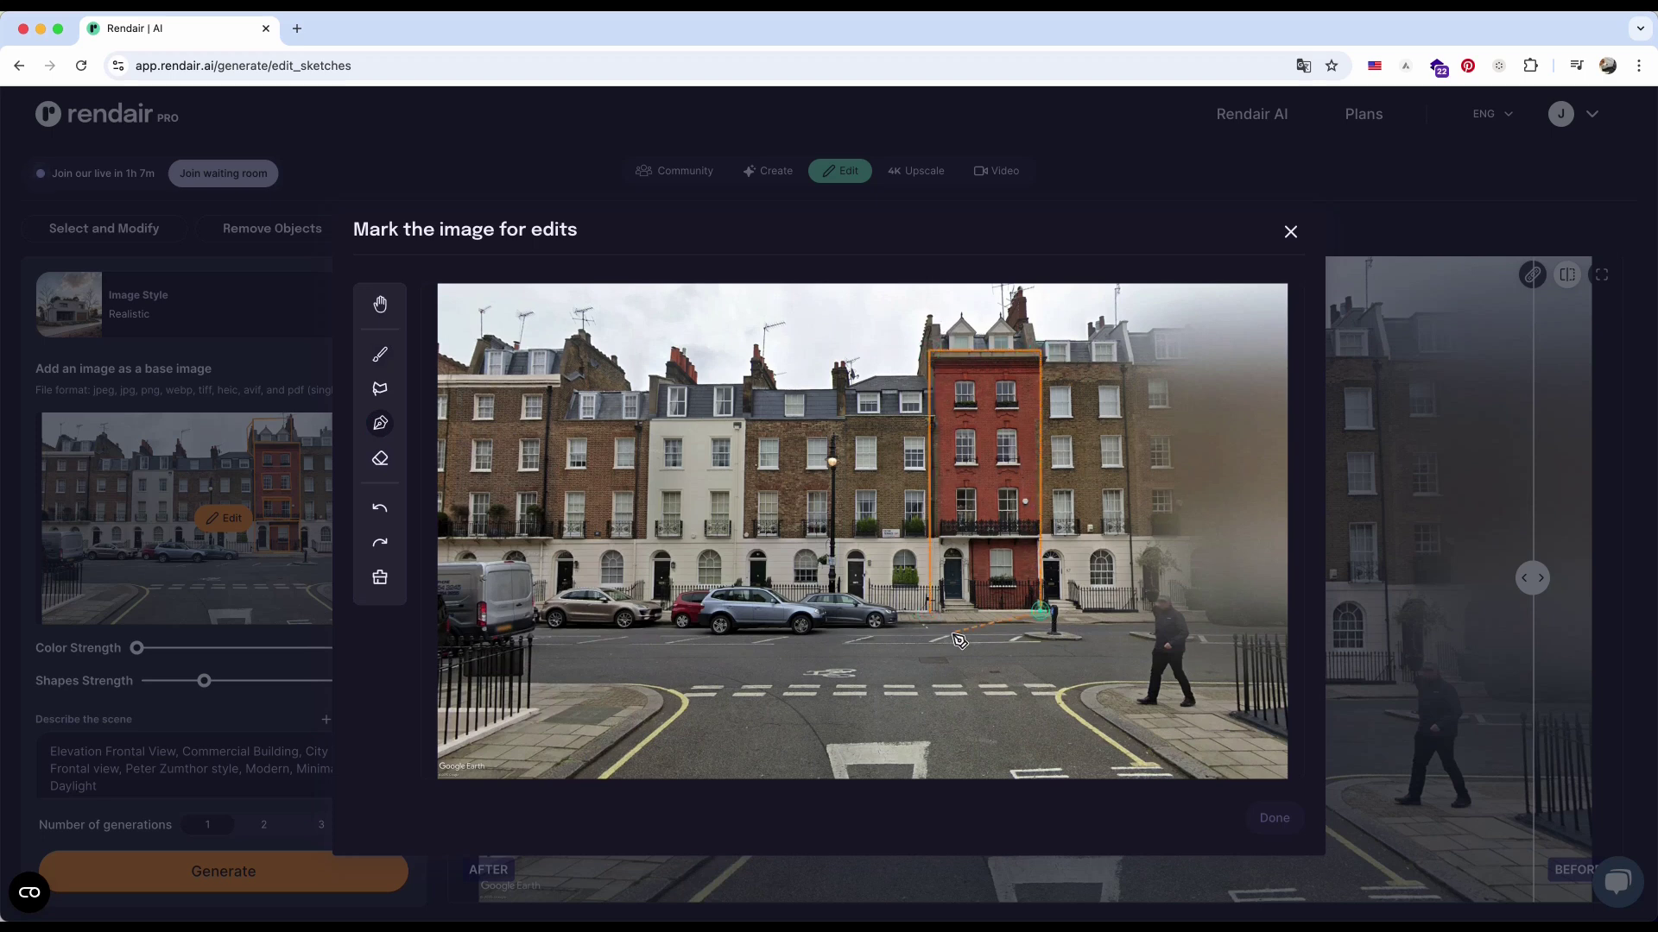
pyautogui.click(930, 612)
# Step: Scribble freehand window marks, apply the sketch, and replace Peter Zumthor with Antoni Gaudí
pyautogui.click(378, 355)
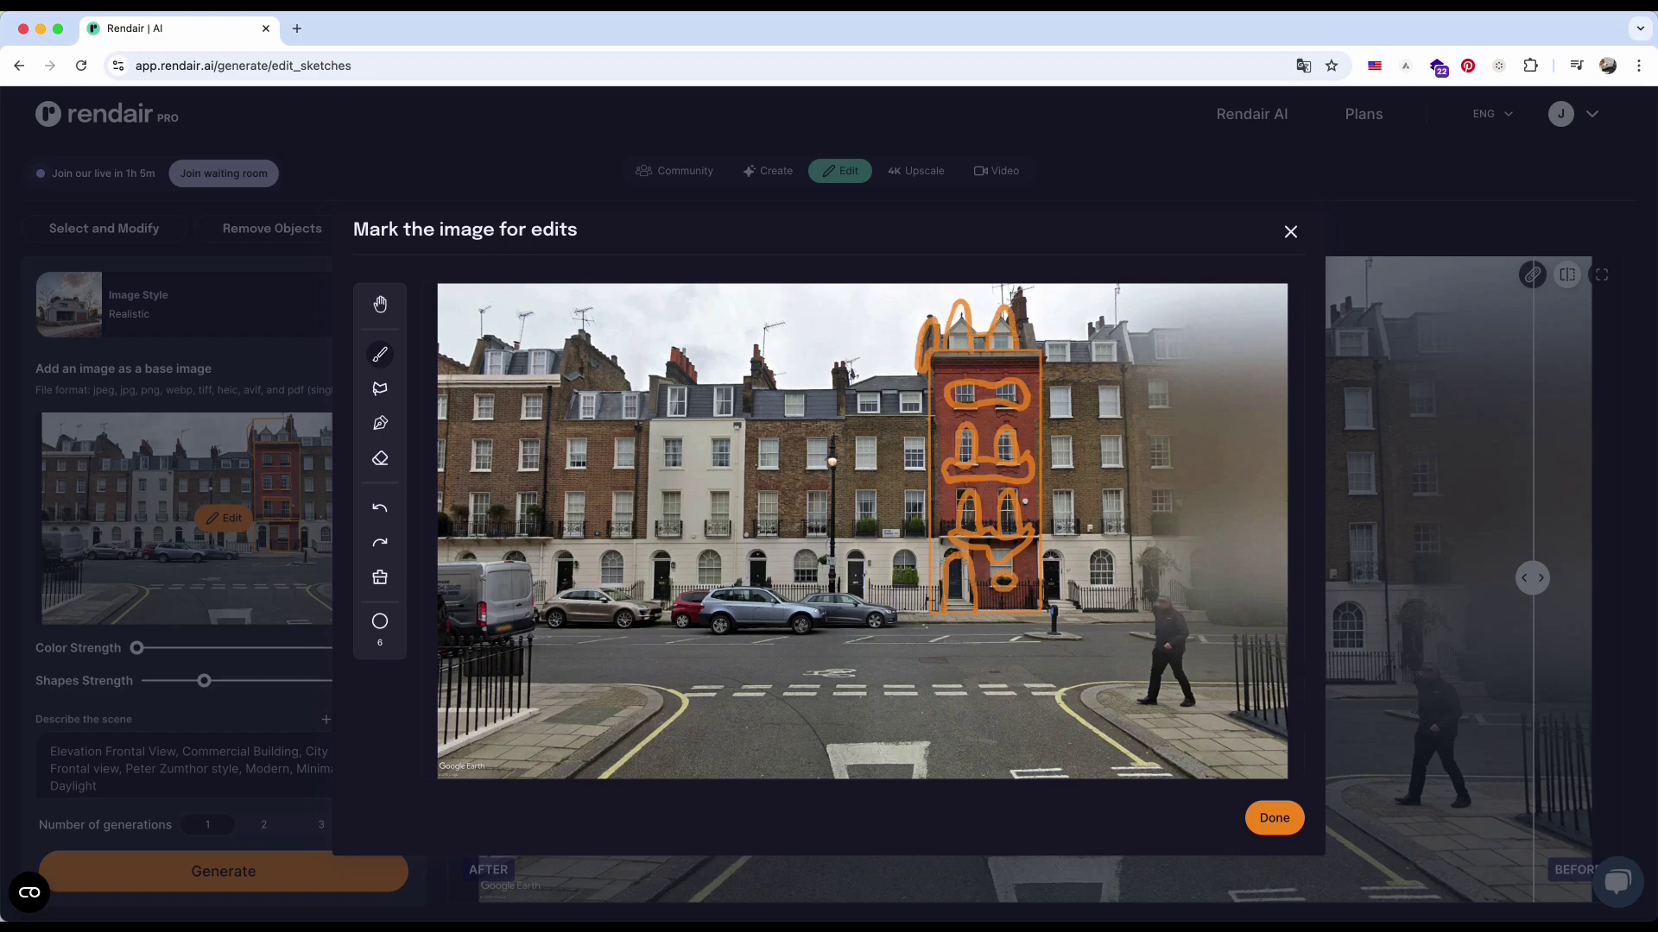
pyautogui.click(1275, 818)
pyautogui.moveTo(125, 625); pyautogui.dragTo(347, 624)
pyautogui.write('Antoni Gaudí st')
# Step: Add 'colorful textiles' and the Parametric and Baroque design style keywords to the prompt
pyautogui.write('color')
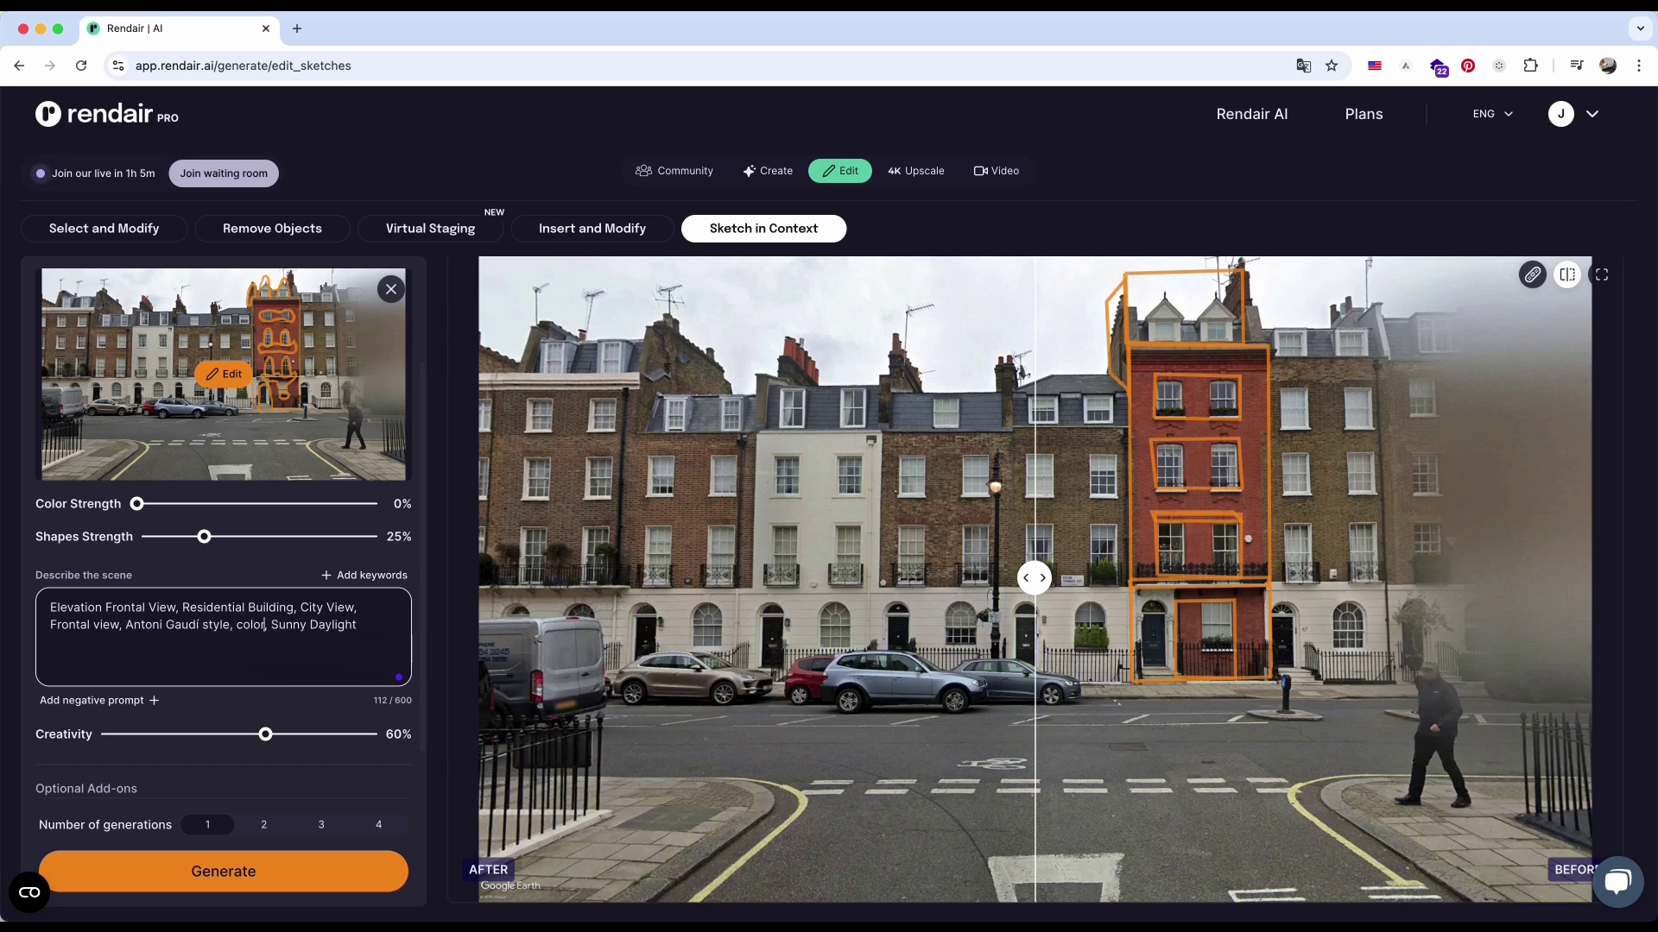
pyautogui.write('ful textiles')
pyautogui.click(350, 576)
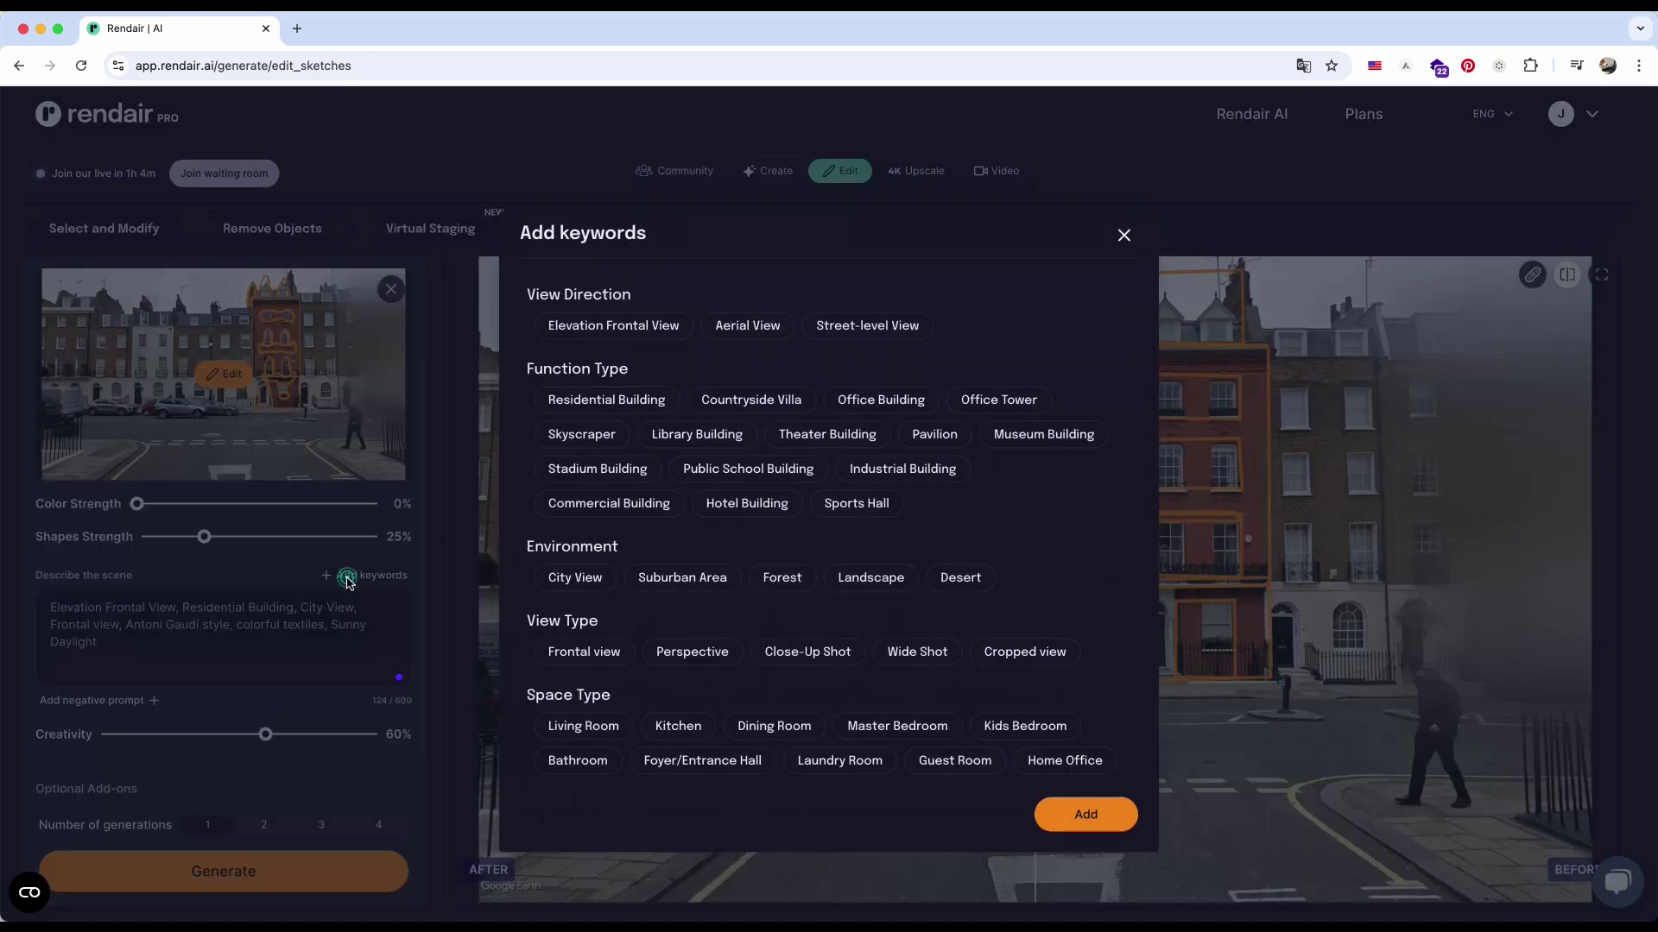
pyautogui.scroll(-5, 604, 674)
pyautogui.click(822, 580)
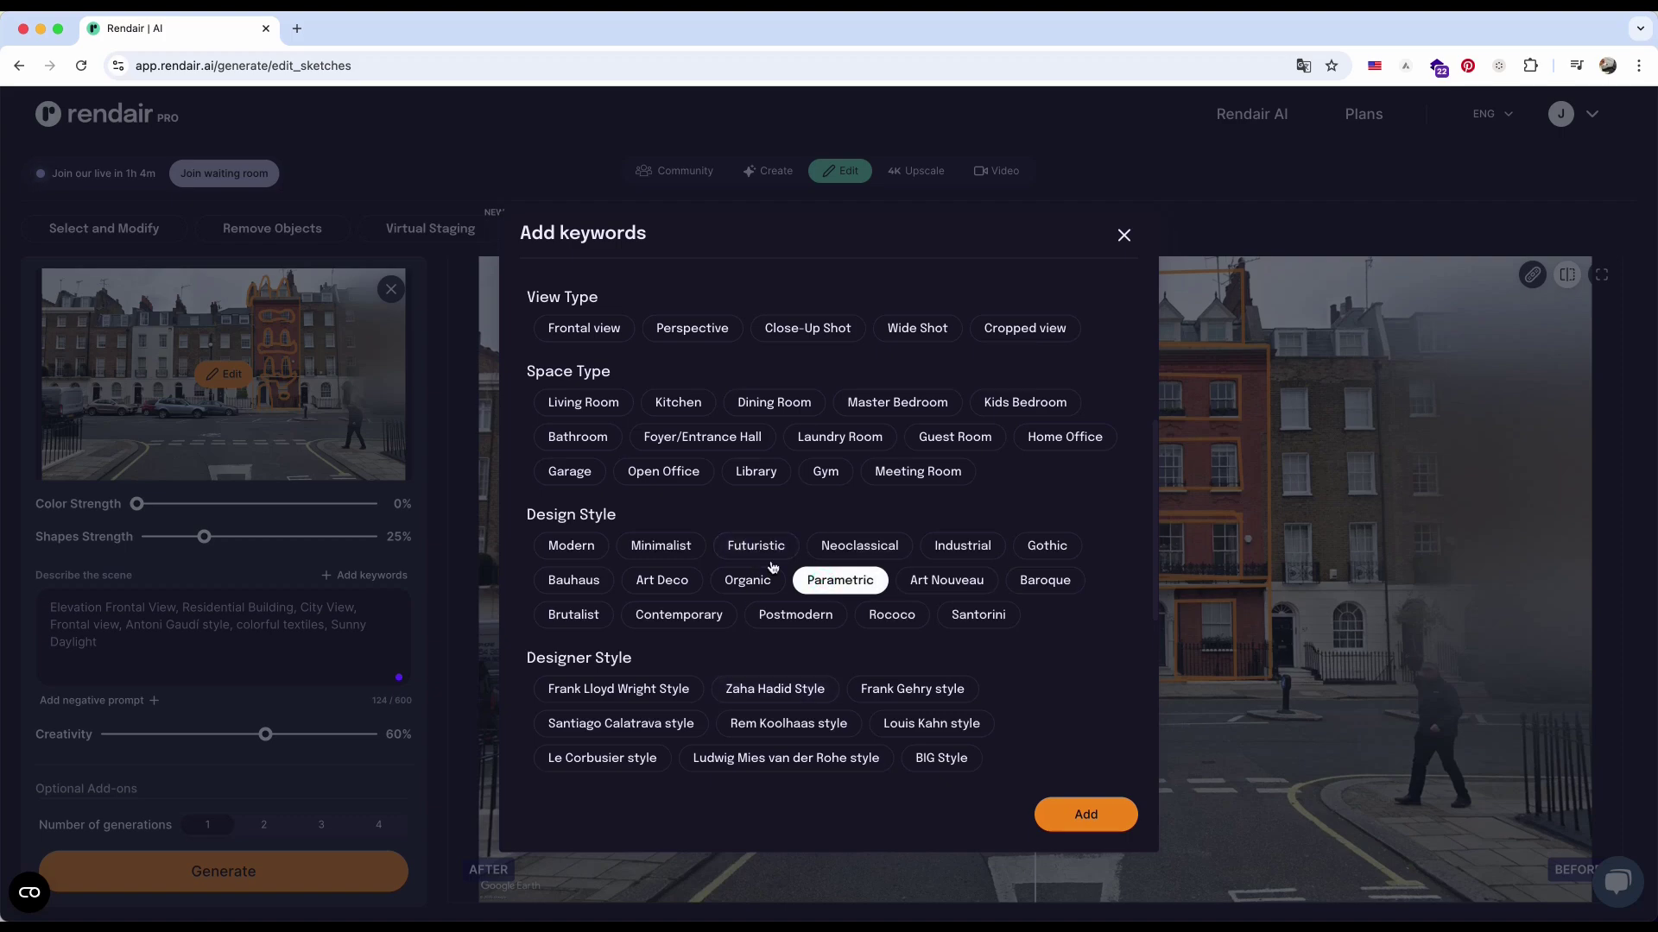
pyautogui.scroll(-1, 892, 647)
pyautogui.click(1044, 558)
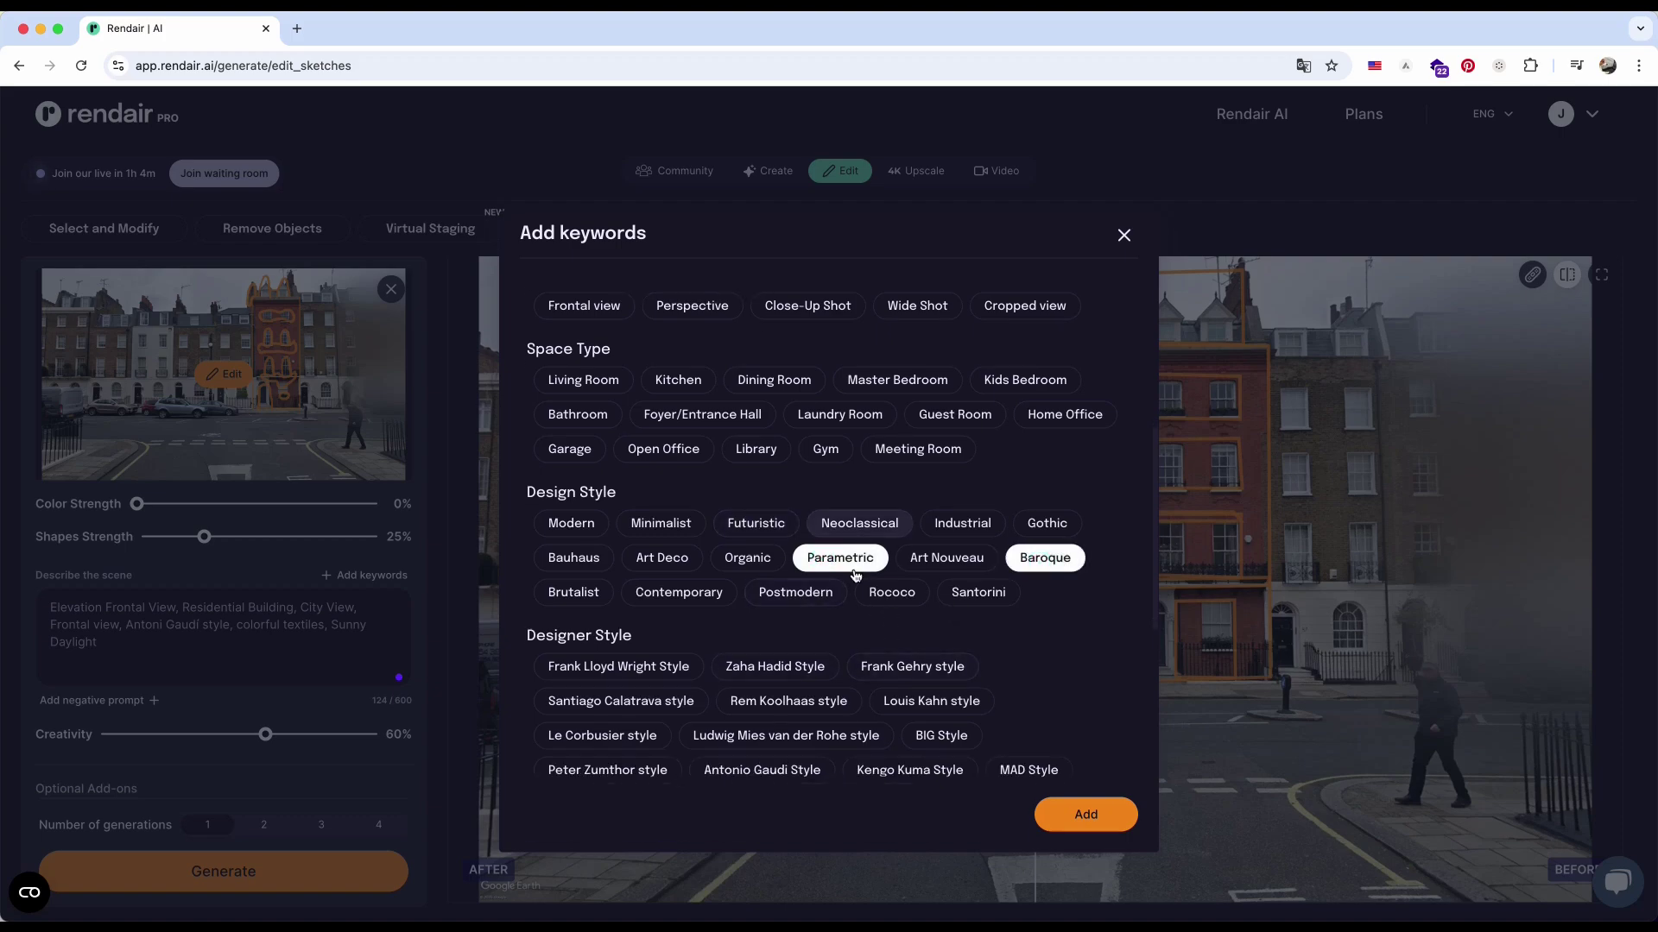
pyautogui.click(1086, 814)
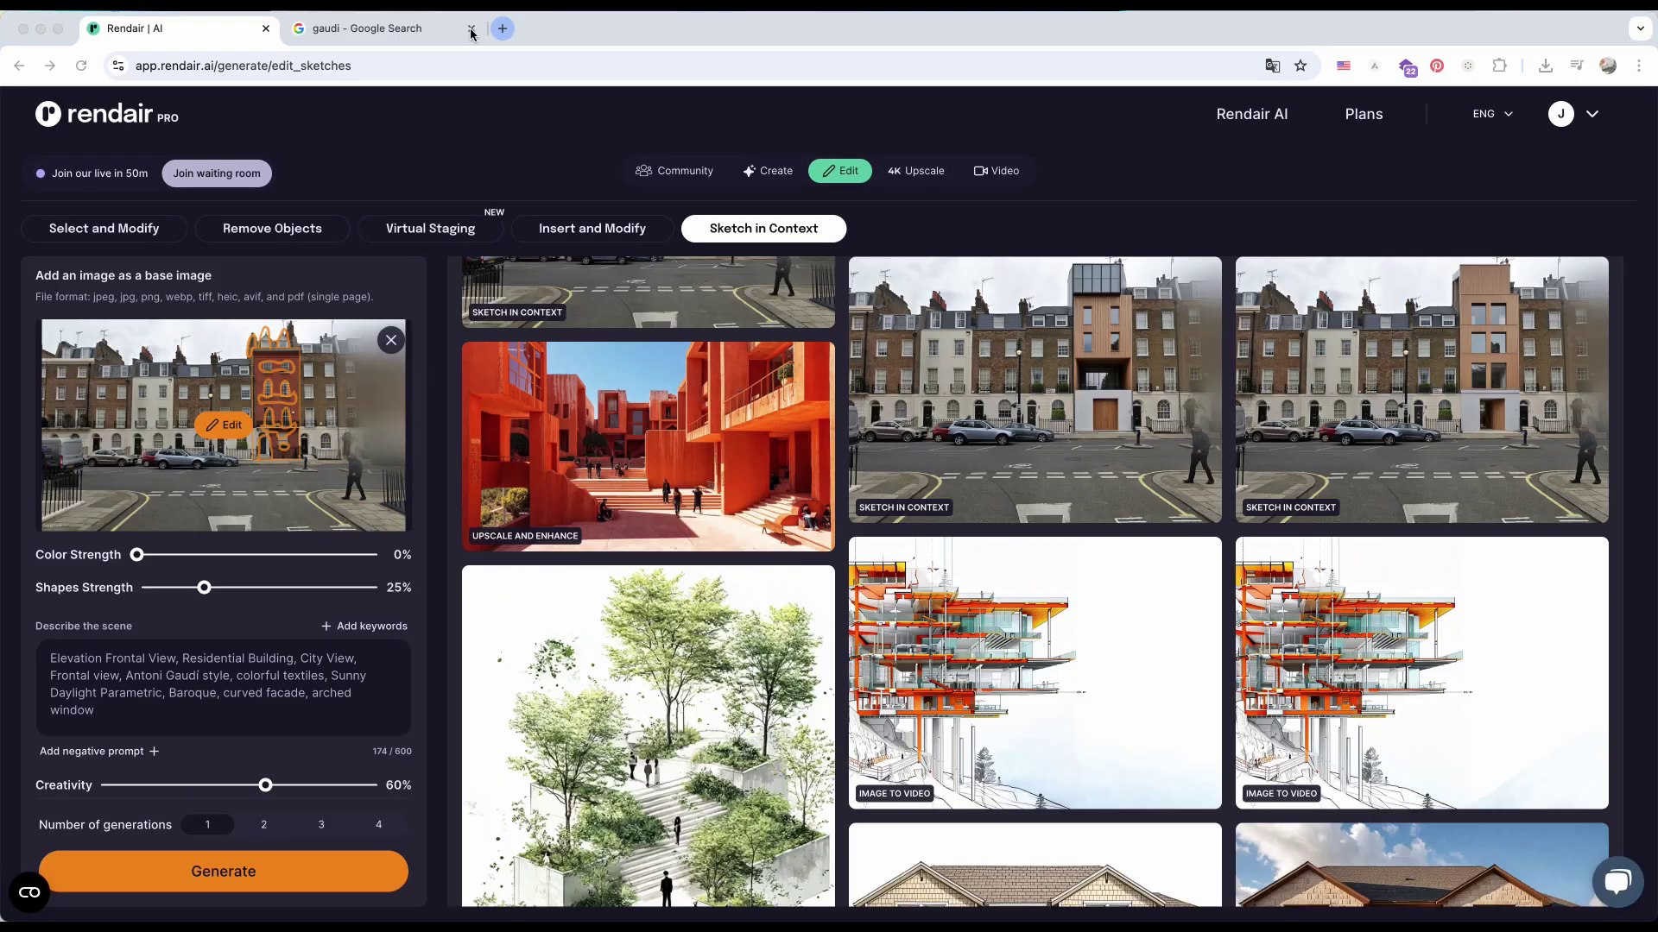
# Step: Upload the Gaudí Casa Batlló facade photo as a 30% reference and set two generations
pyautogui.click(471, 31)
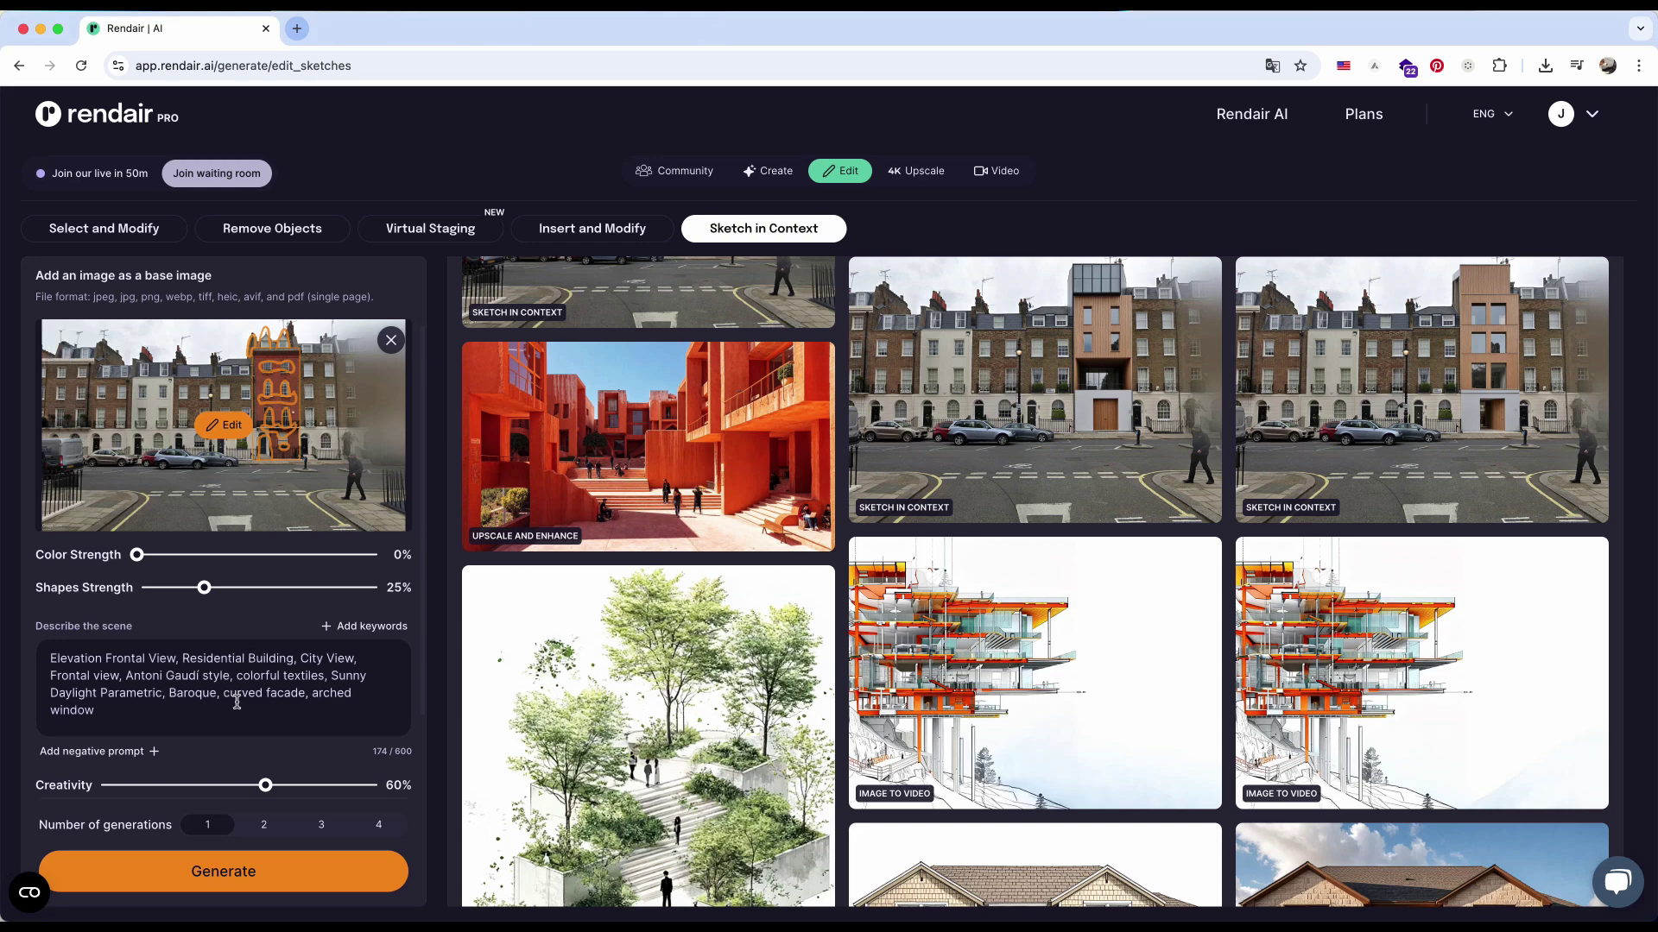
pyautogui.scroll(-1, 240, 686)
pyautogui.scroll(-1, 237, 702)
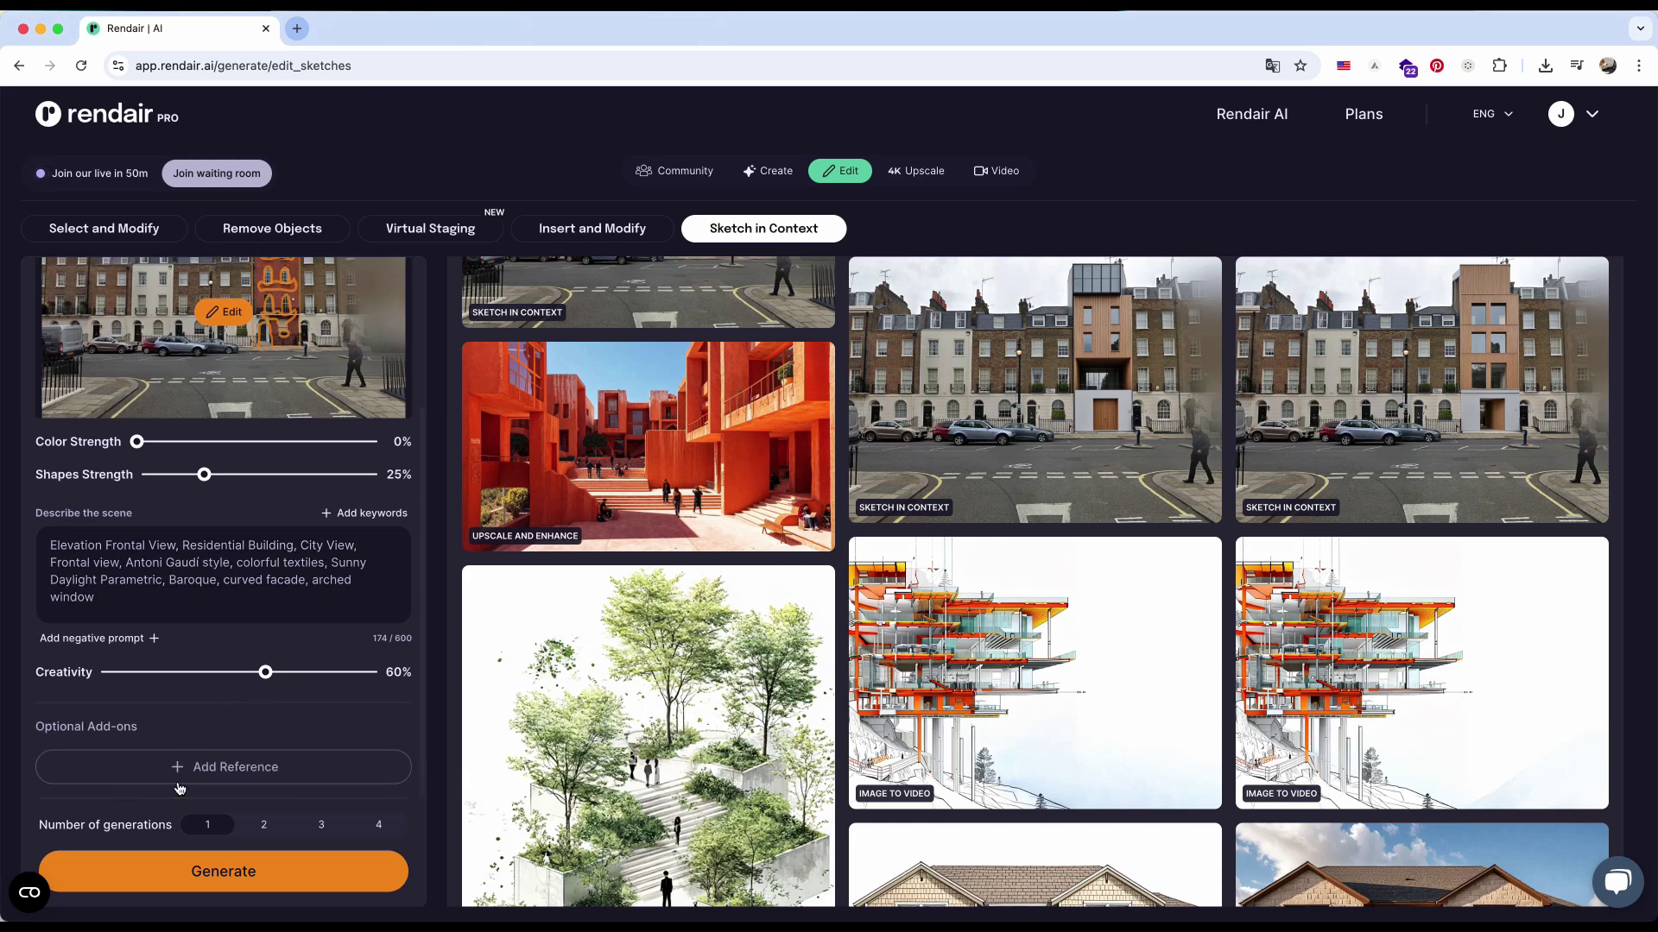
pyautogui.click(210, 771)
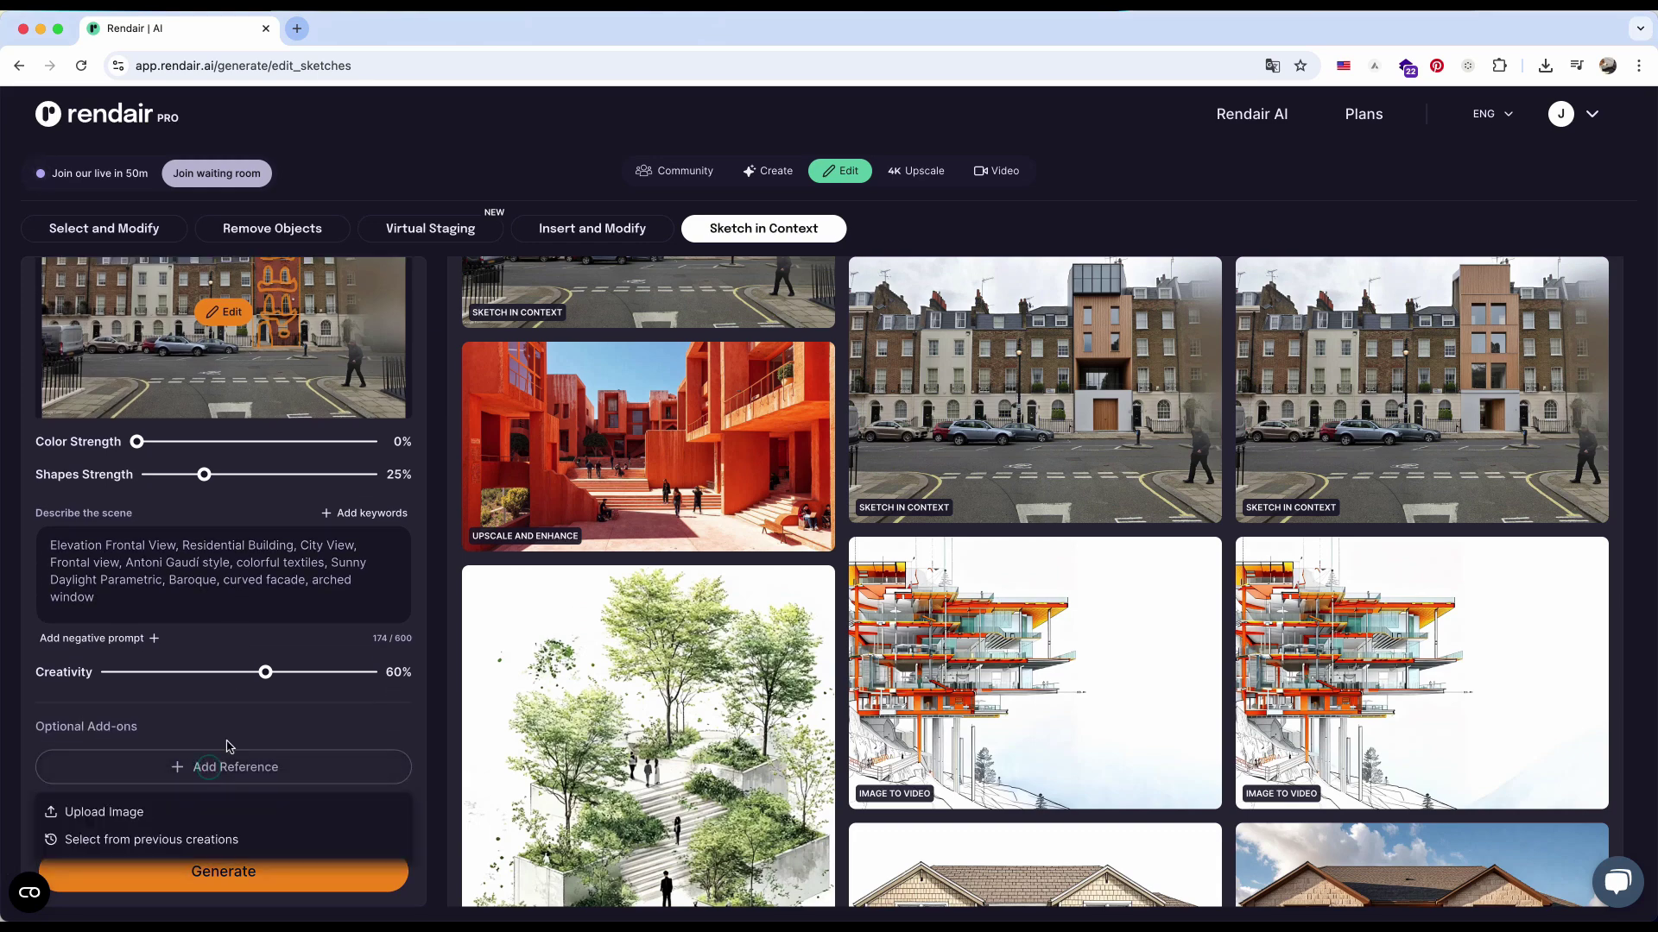
pyautogui.click(235, 805)
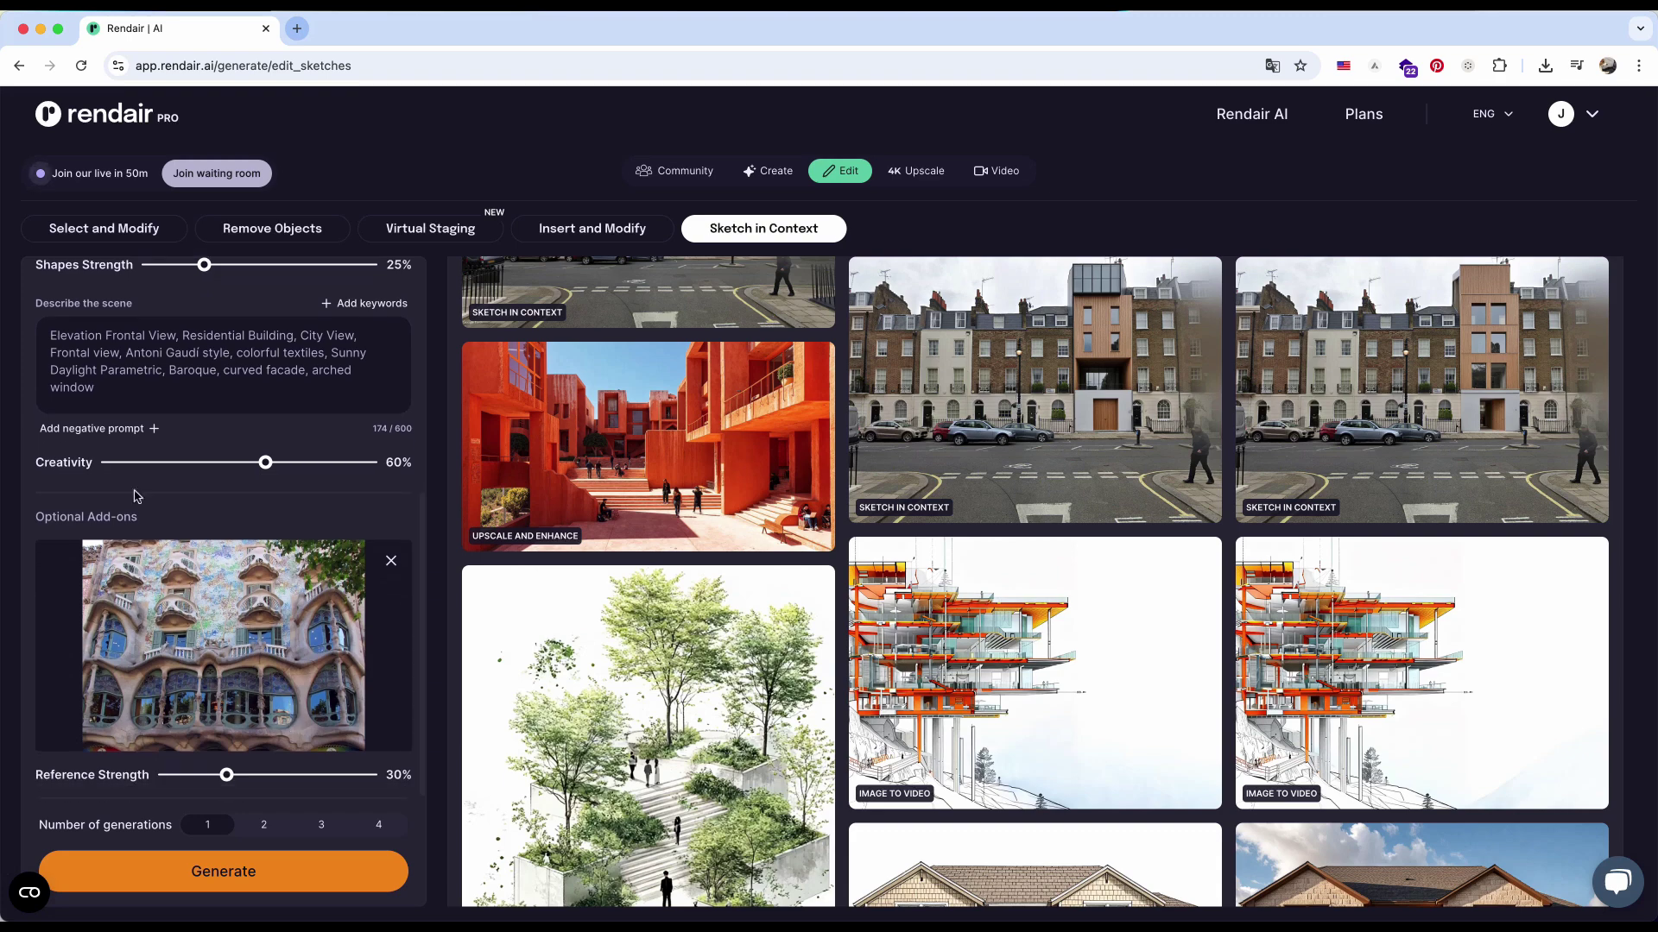
pyautogui.click(265, 824)
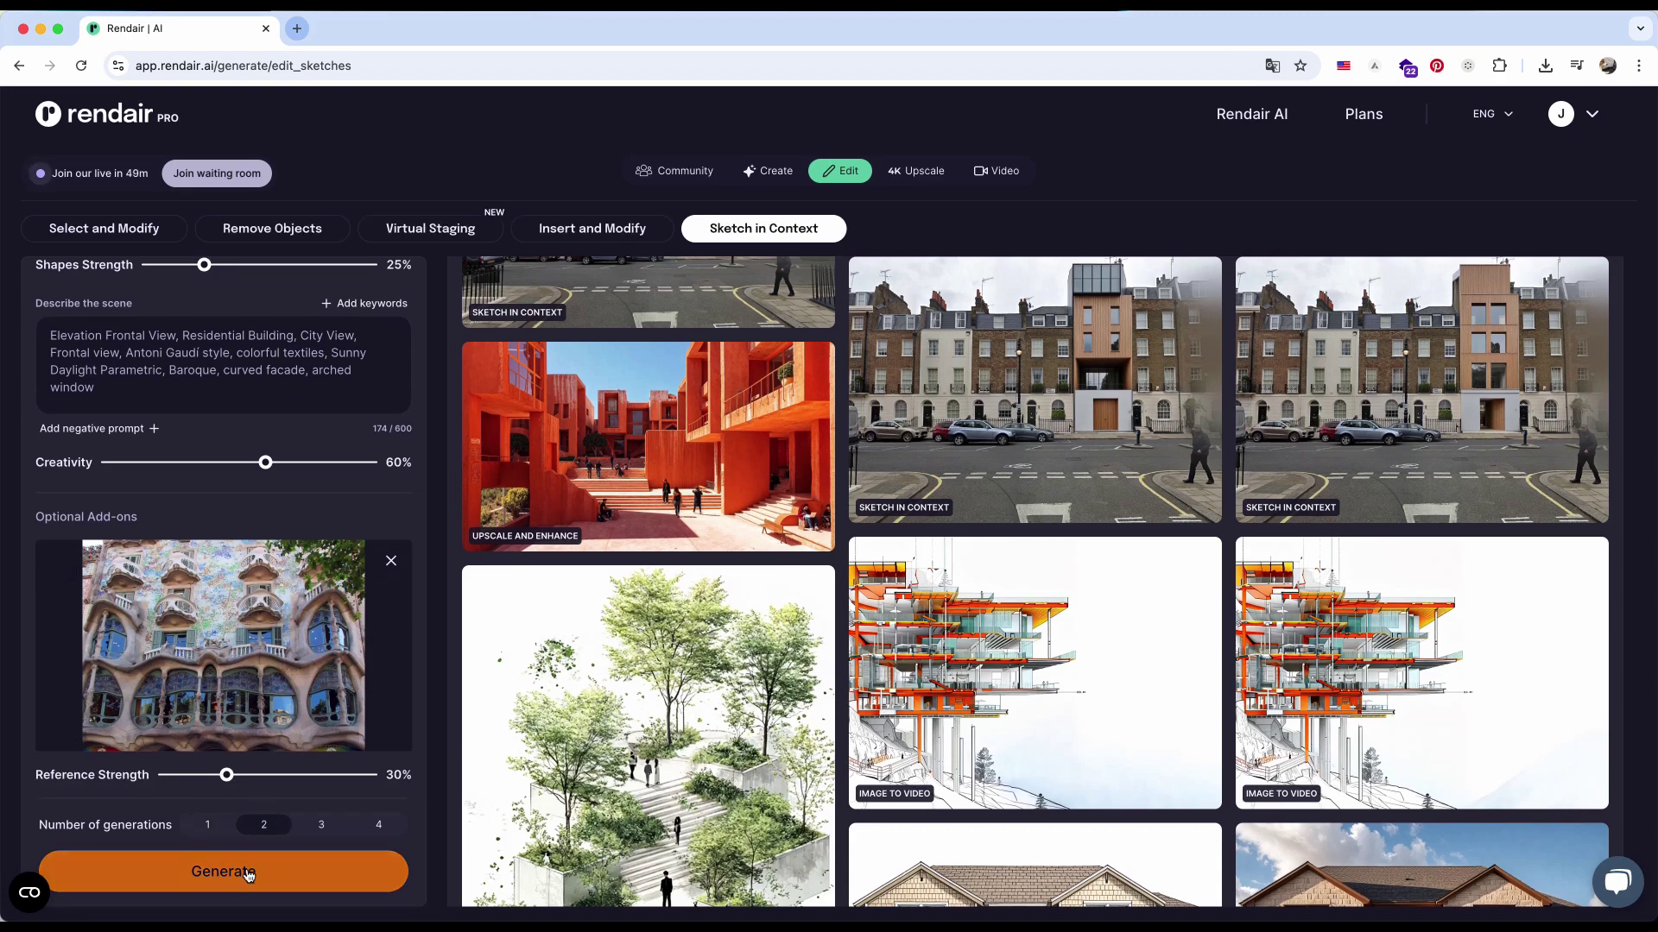
# Step: Generate the Gaudí-style renders and compare one result with the original street
pyautogui.click(249, 873)
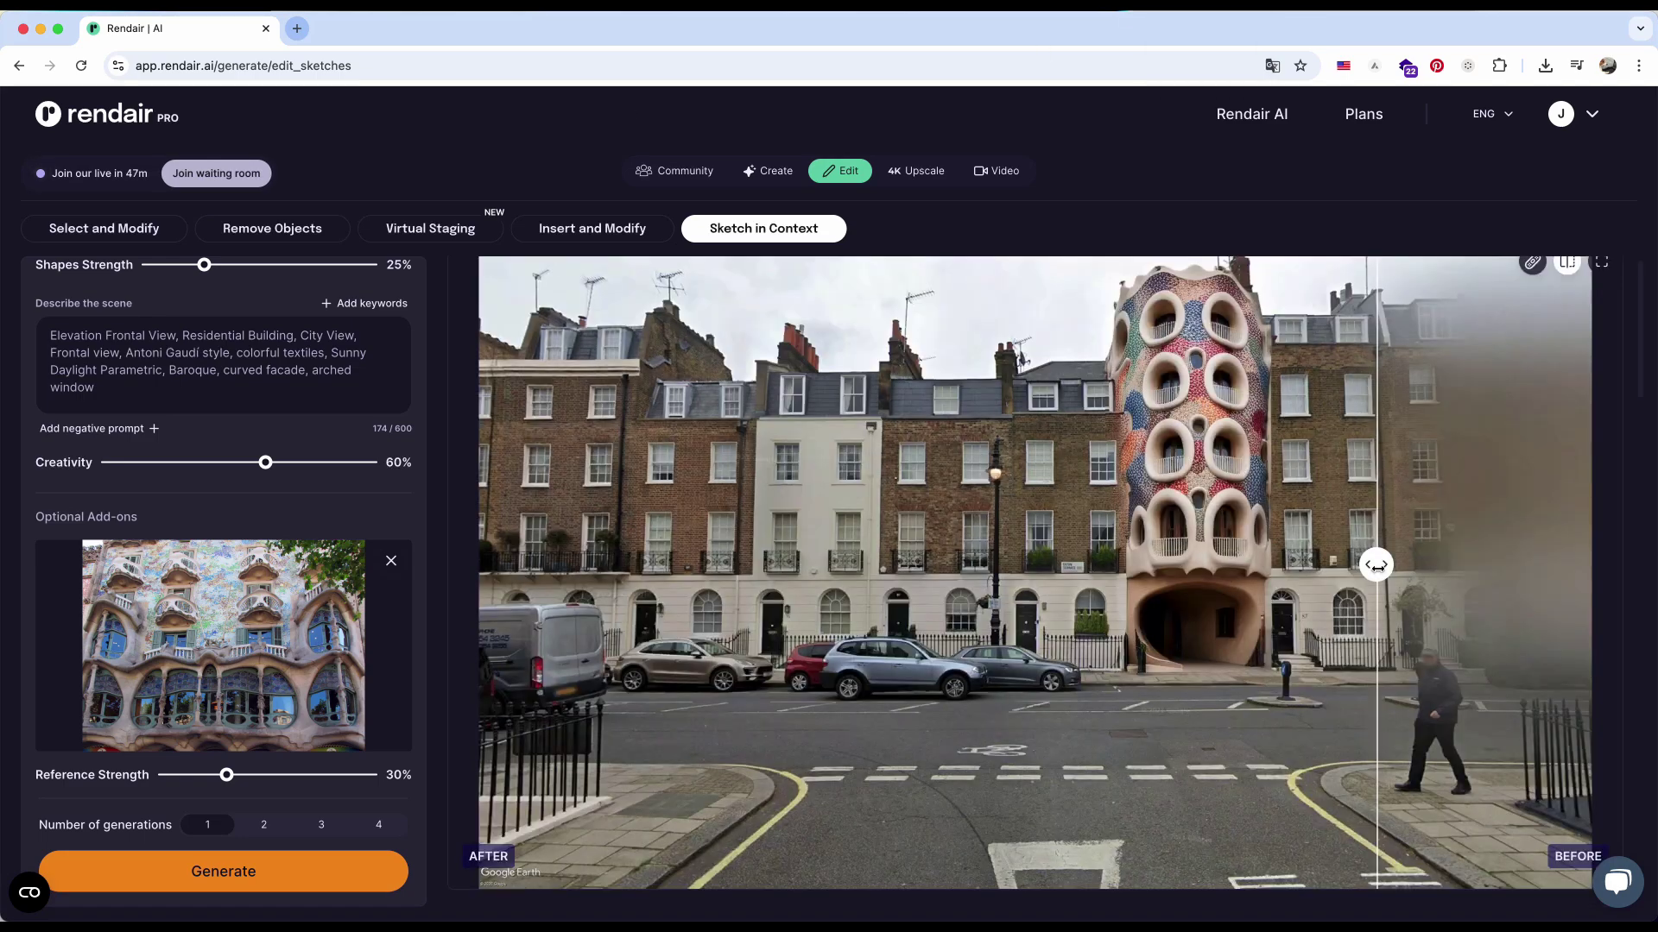
pyautogui.scroll(-5, 1109, 791)
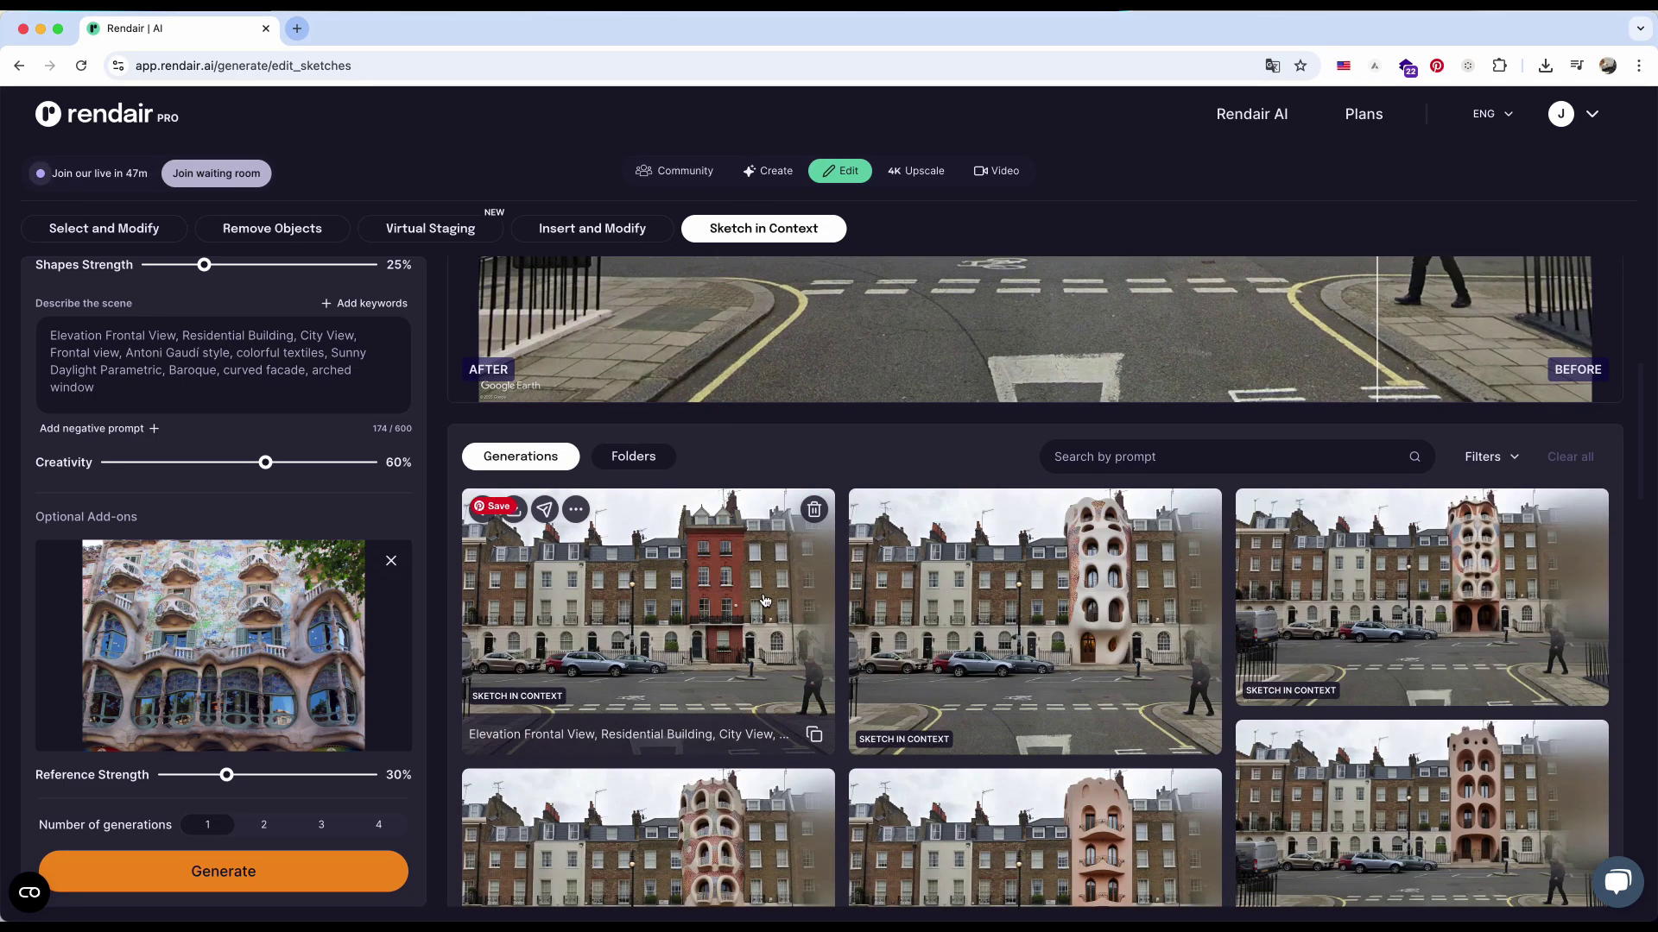
pyautogui.click(648, 673)
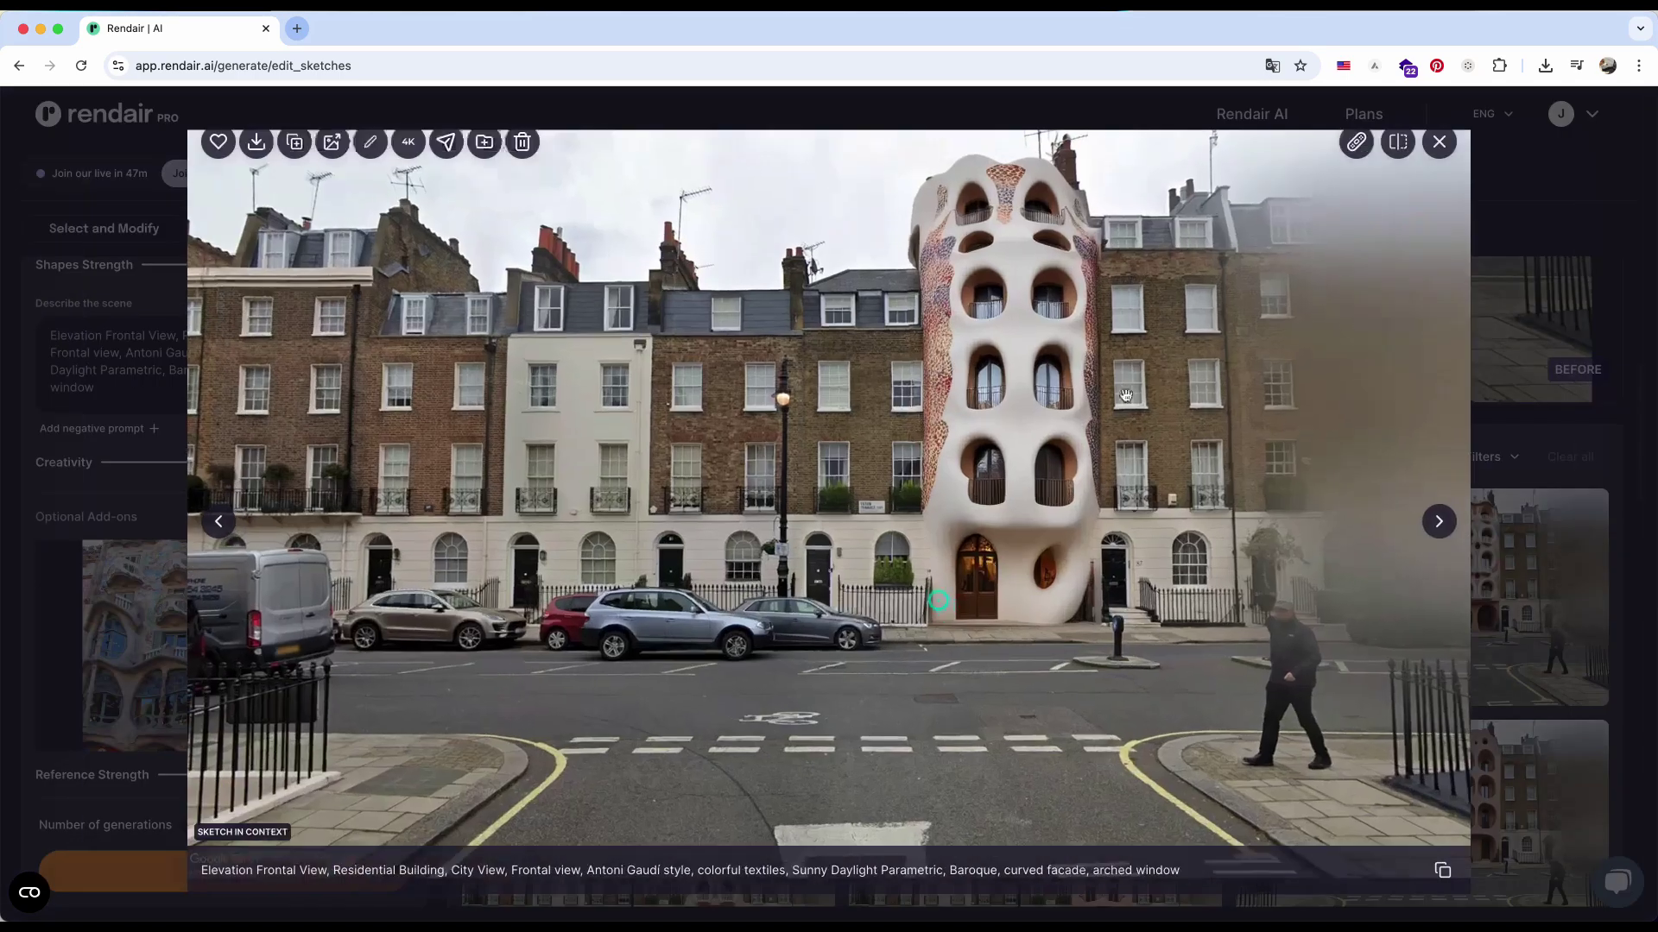
pyautogui.click(1398, 142)
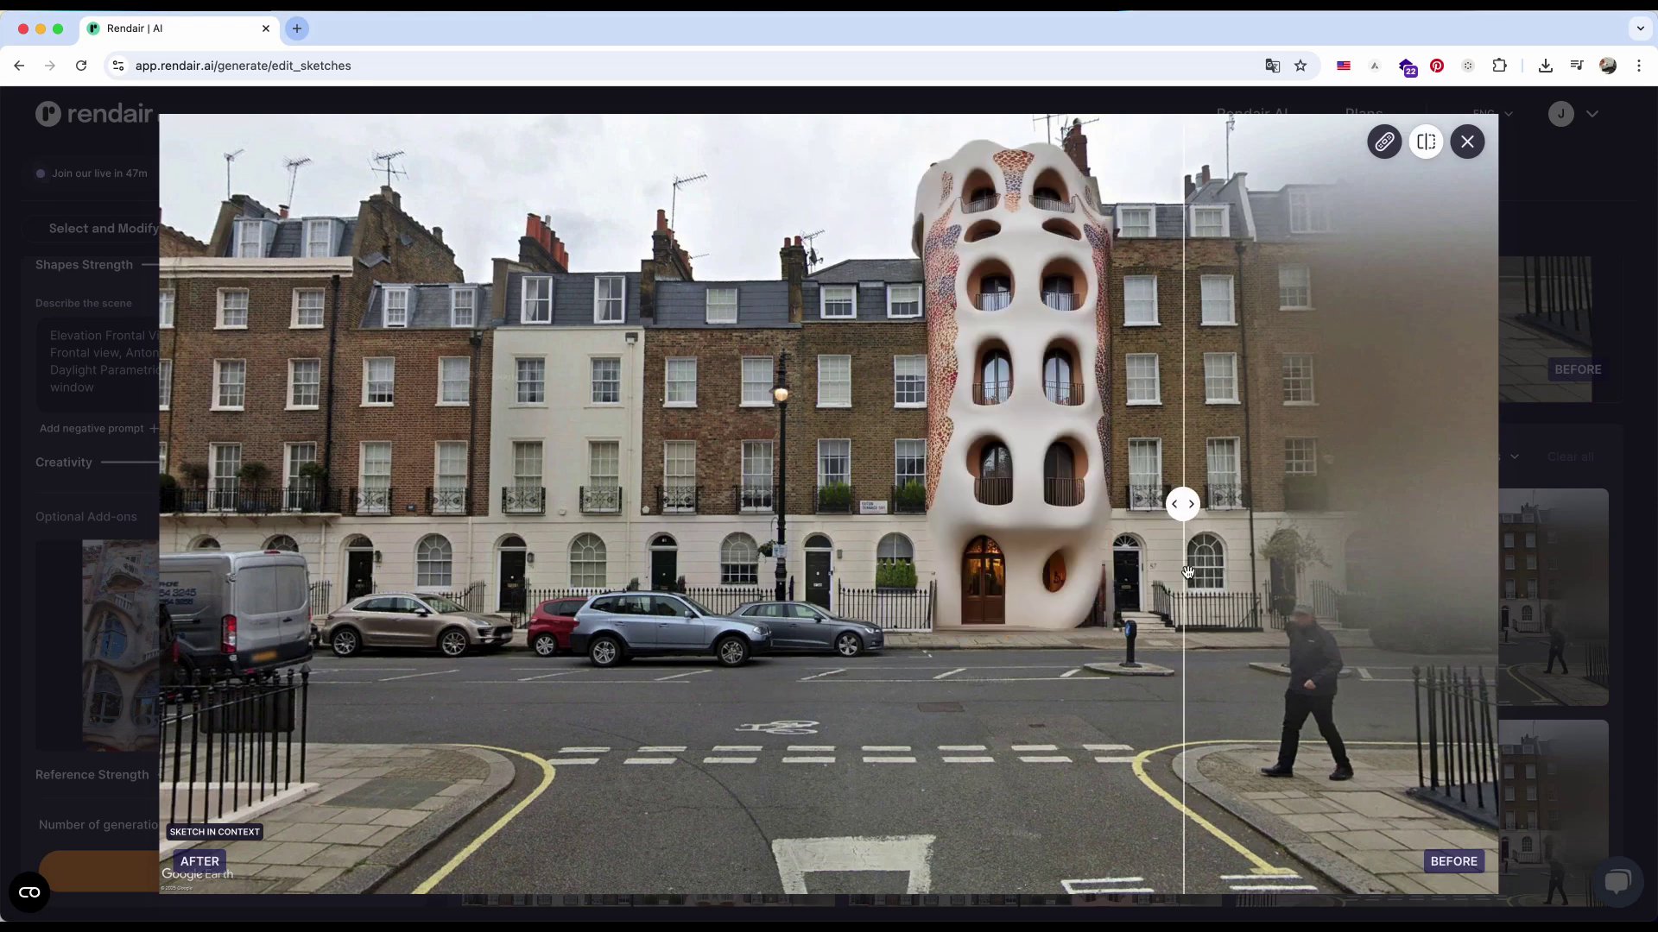
# Step: Browse through each of the generated Gaudí-style results in the full-size viewer
pyautogui.click(1546, 553)
pyautogui.click(1470, 532)
pyautogui.click(1471, 532)
pyautogui.click(1471, 532)
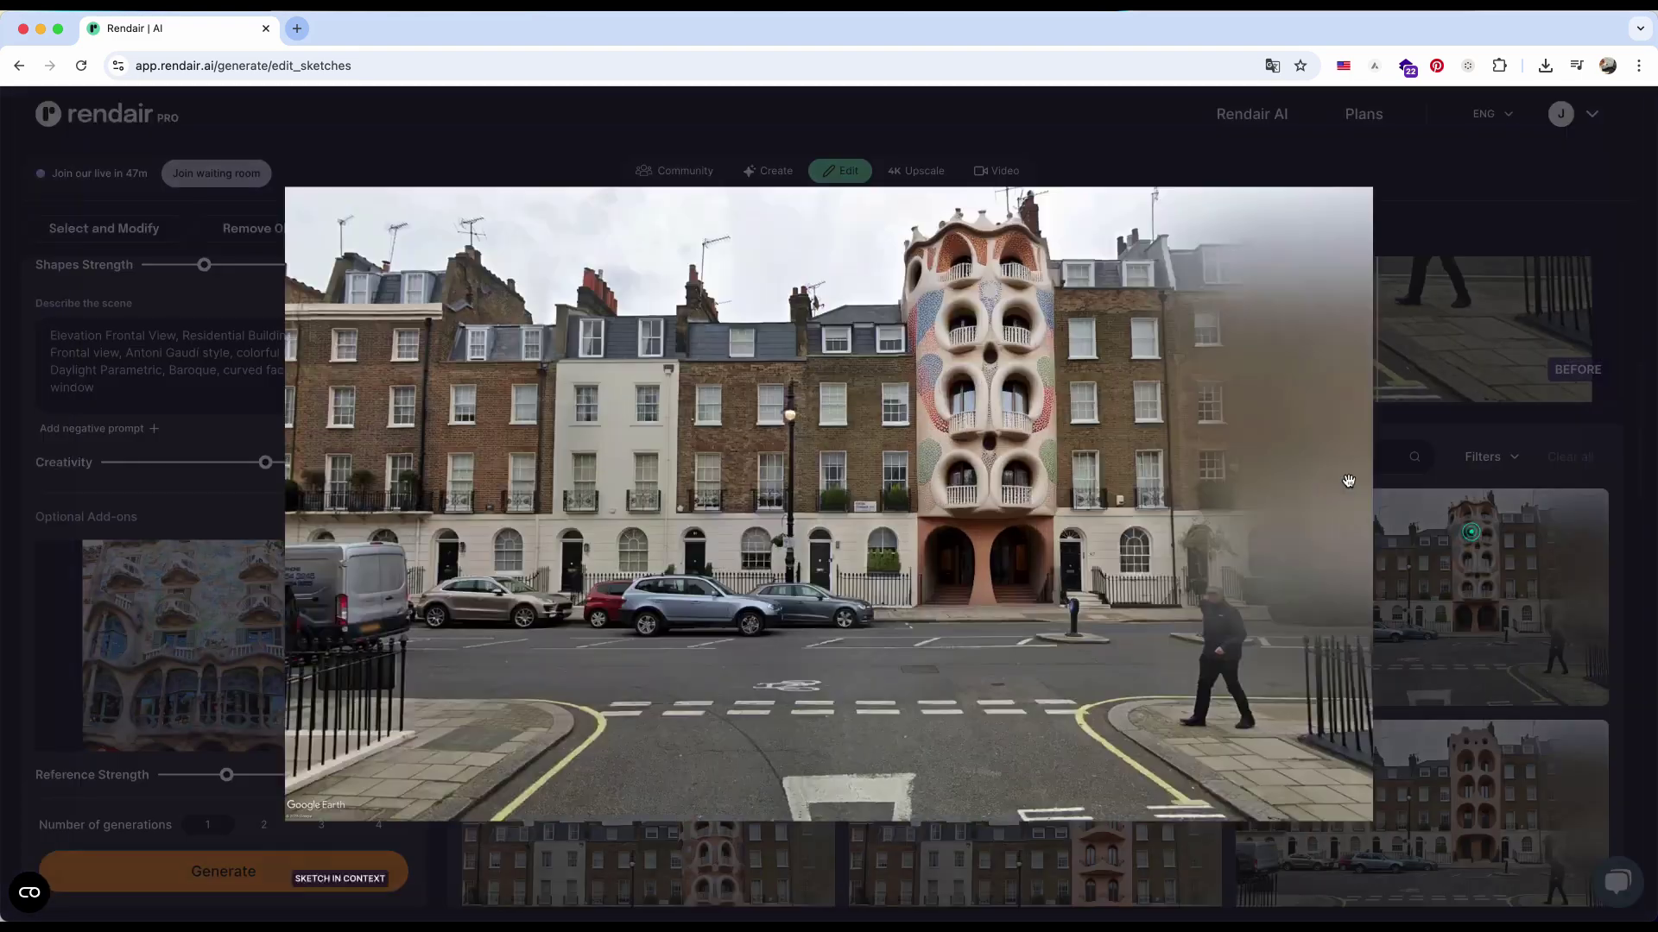
pyautogui.click(1471, 526)
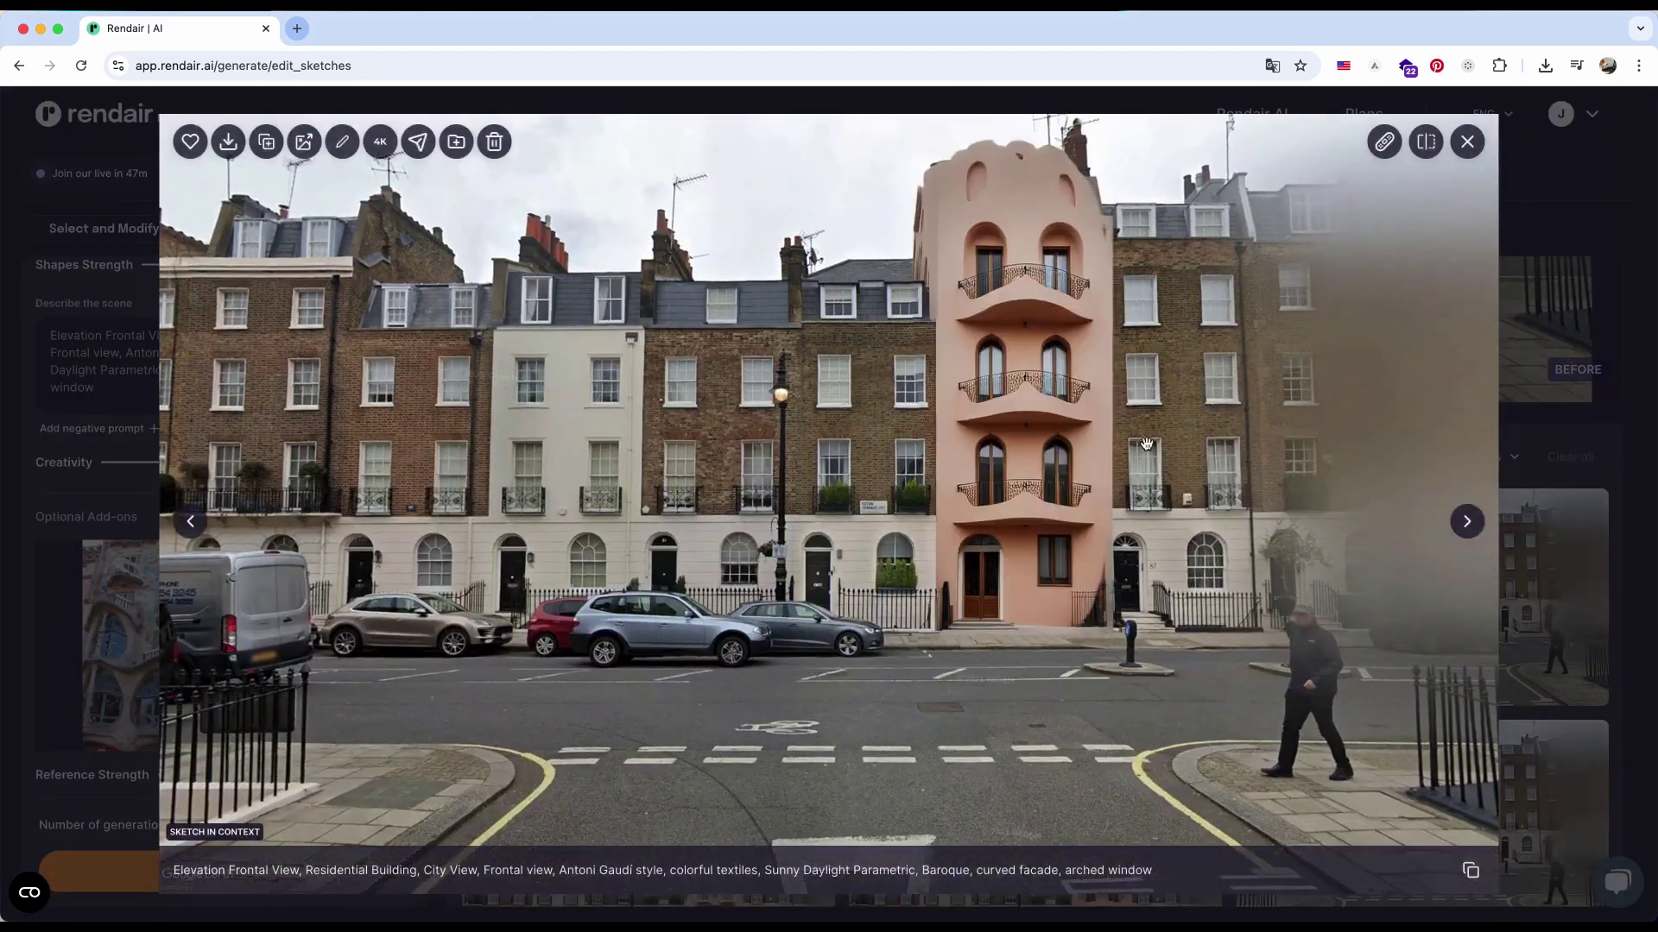
pyautogui.click(1470, 527)
pyautogui.click(1468, 523)
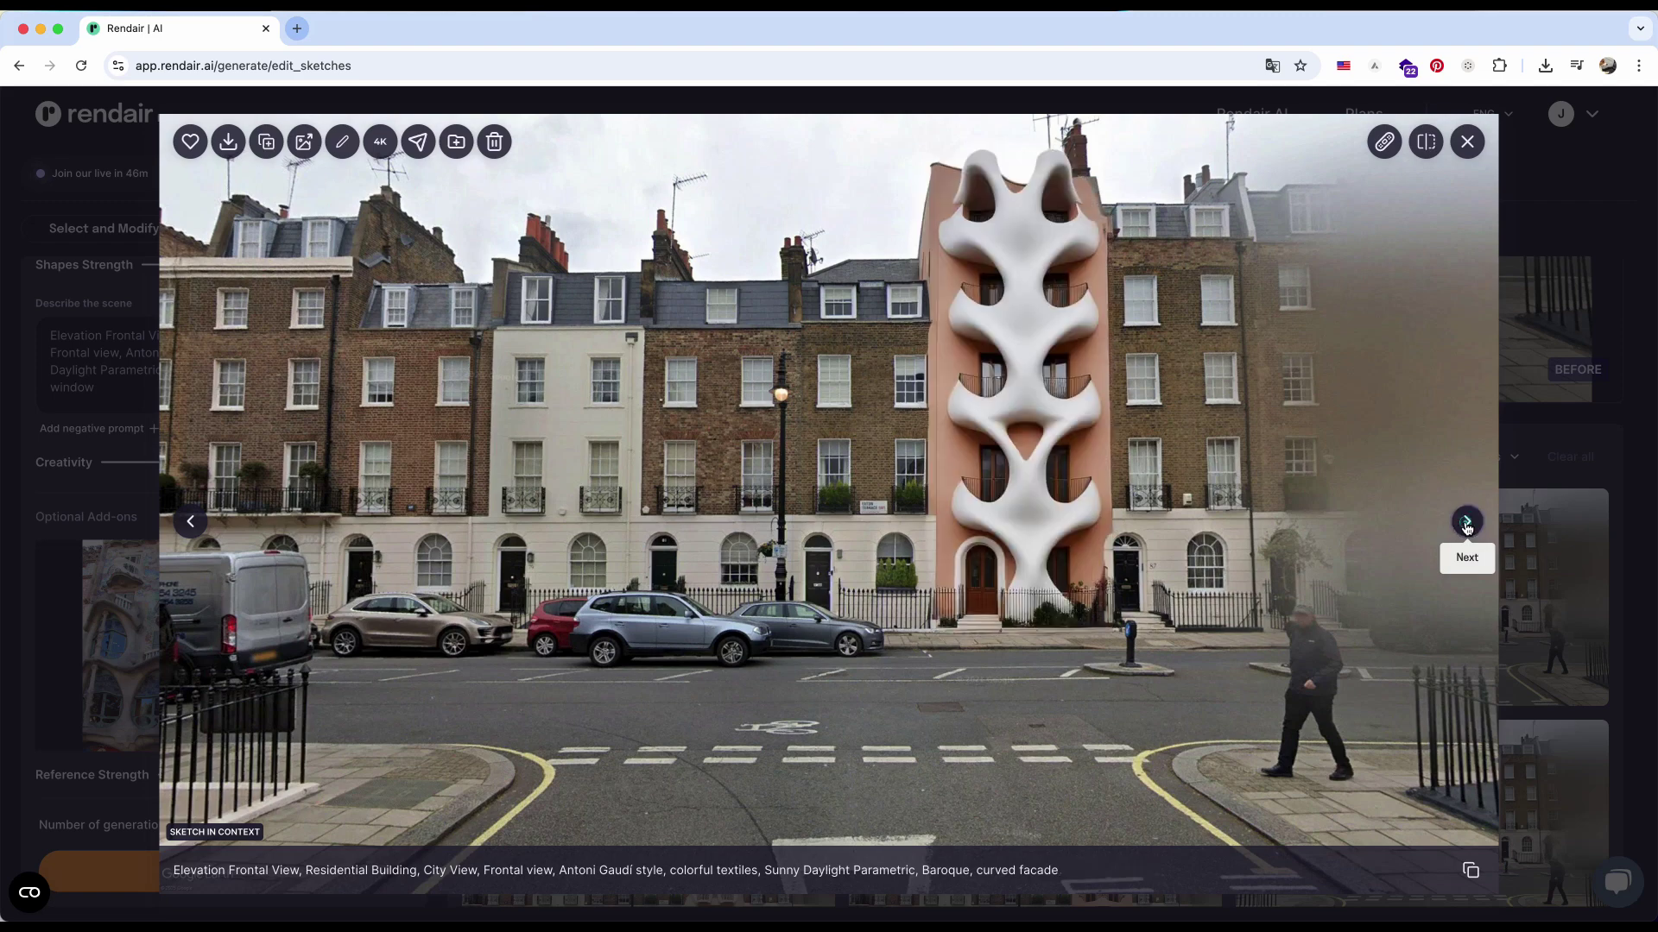
pyautogui.click(1468, 524)
pyautogui.click(1468, 523)
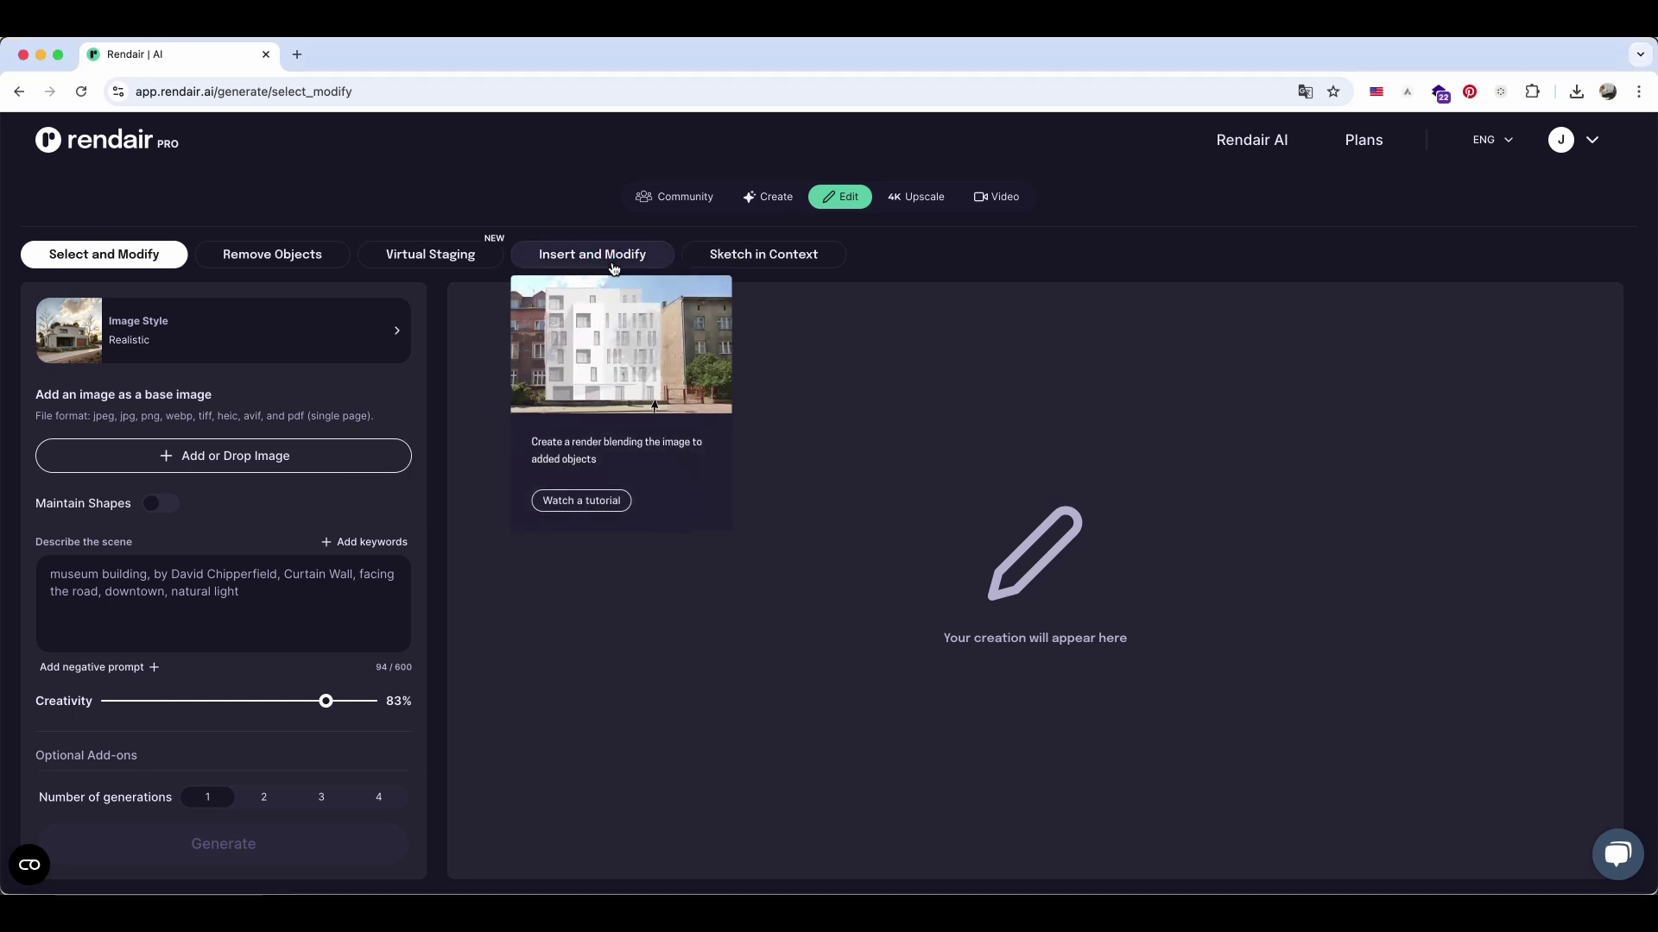
# Step: In Insert and Modify, upload the street view and drop the white building elevation onto it
pyautogui.click(614, 269)
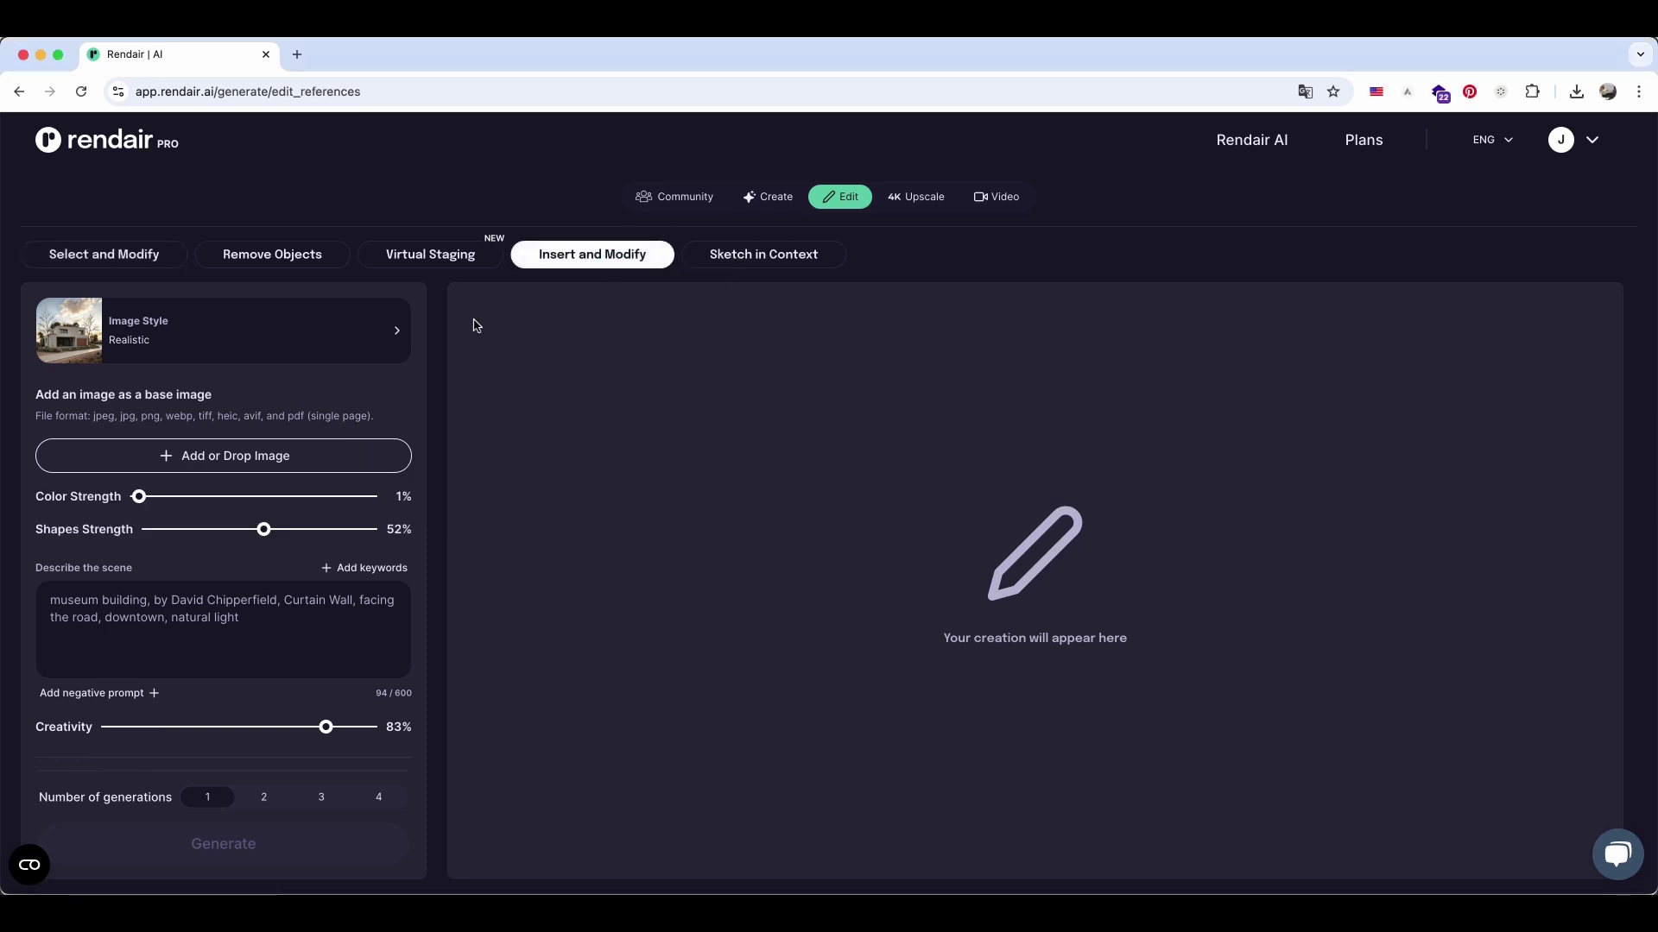
pyautogui.click(237, 461)
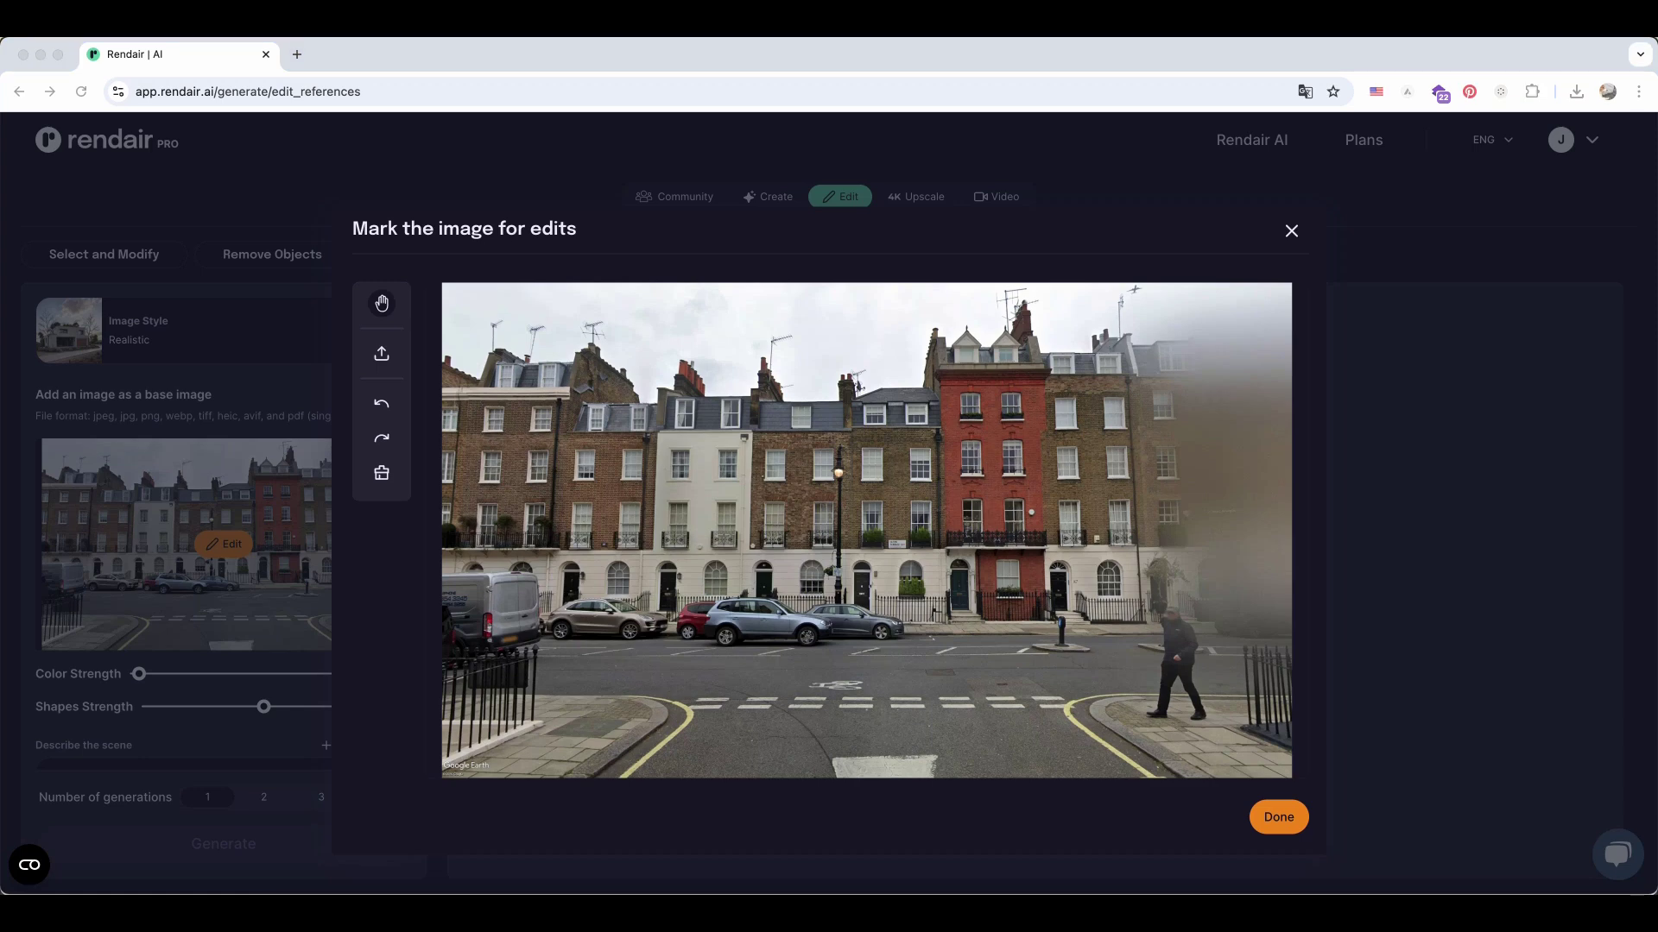
pyautogui.moveTo(920, 415); pyautogui.dragTo(959, 515)
# Step: Move and resize the elevation to fit the red townhouse up to its roofline, then confirm
pyautogui.moveTo(890, 519); pyautogui.dragTo(1023, 477)
pyautogui.moveTo(1108, 368); pyautogui.dragTo(1122, 305)
pyautogui.moveTo(1137, 497); pyautogui.dragTo(1098, 489)
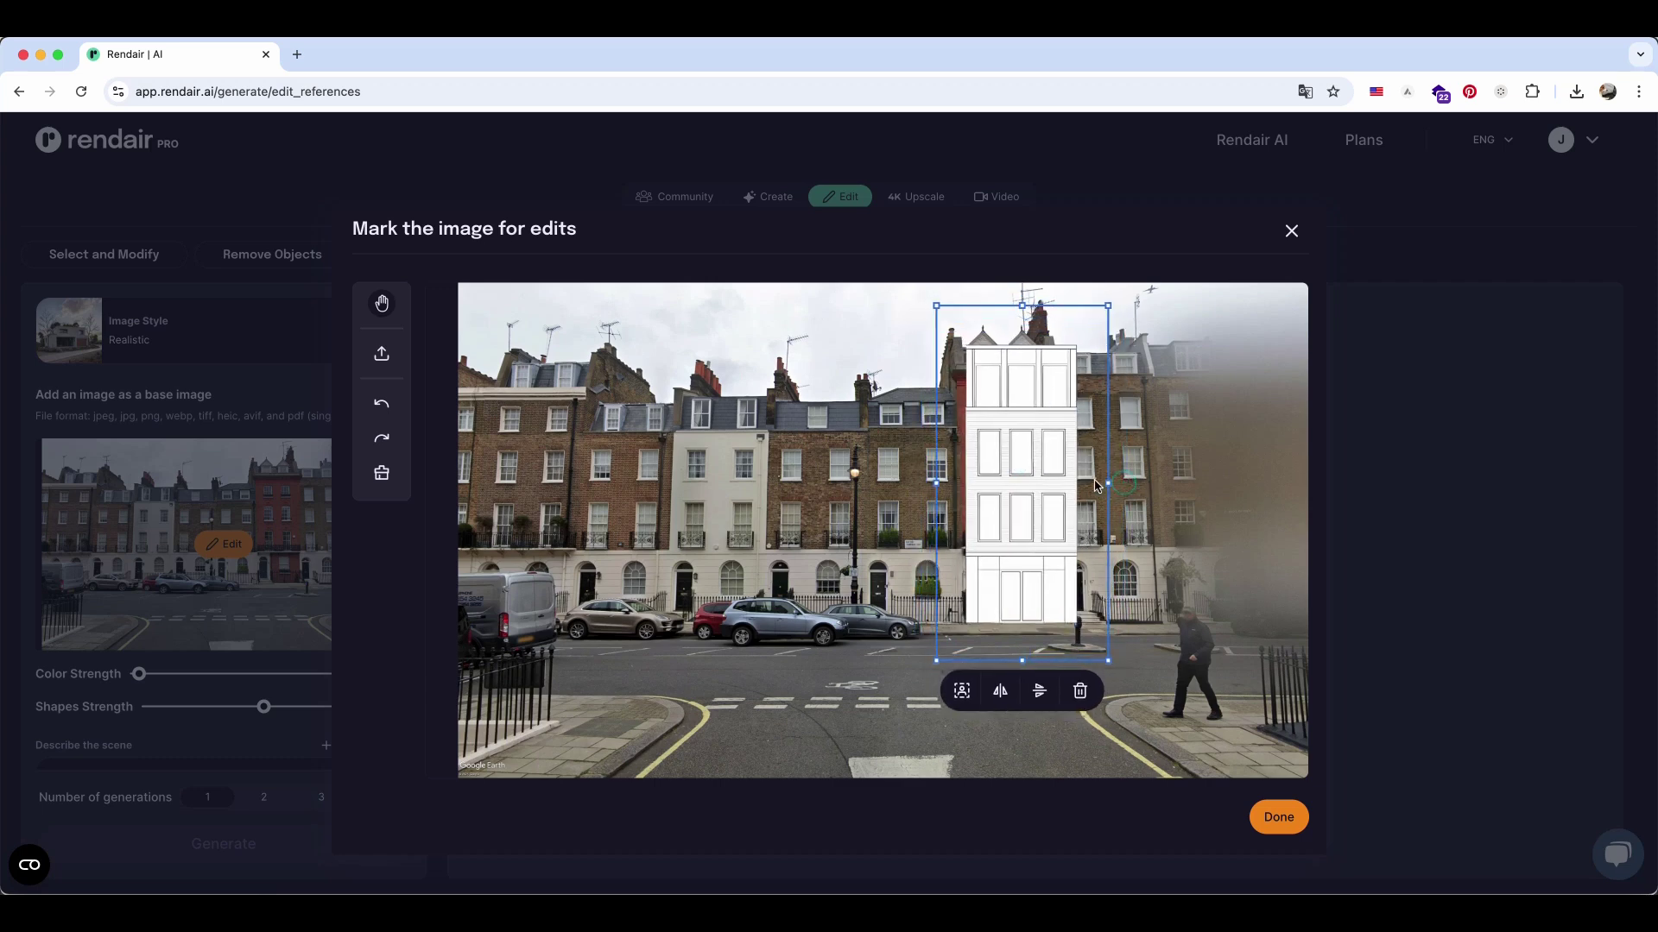
pyautogui.click(1024, 488)
pyautogui.moveTo(1023, 320); pyautogui.dragTo(1014, 293)
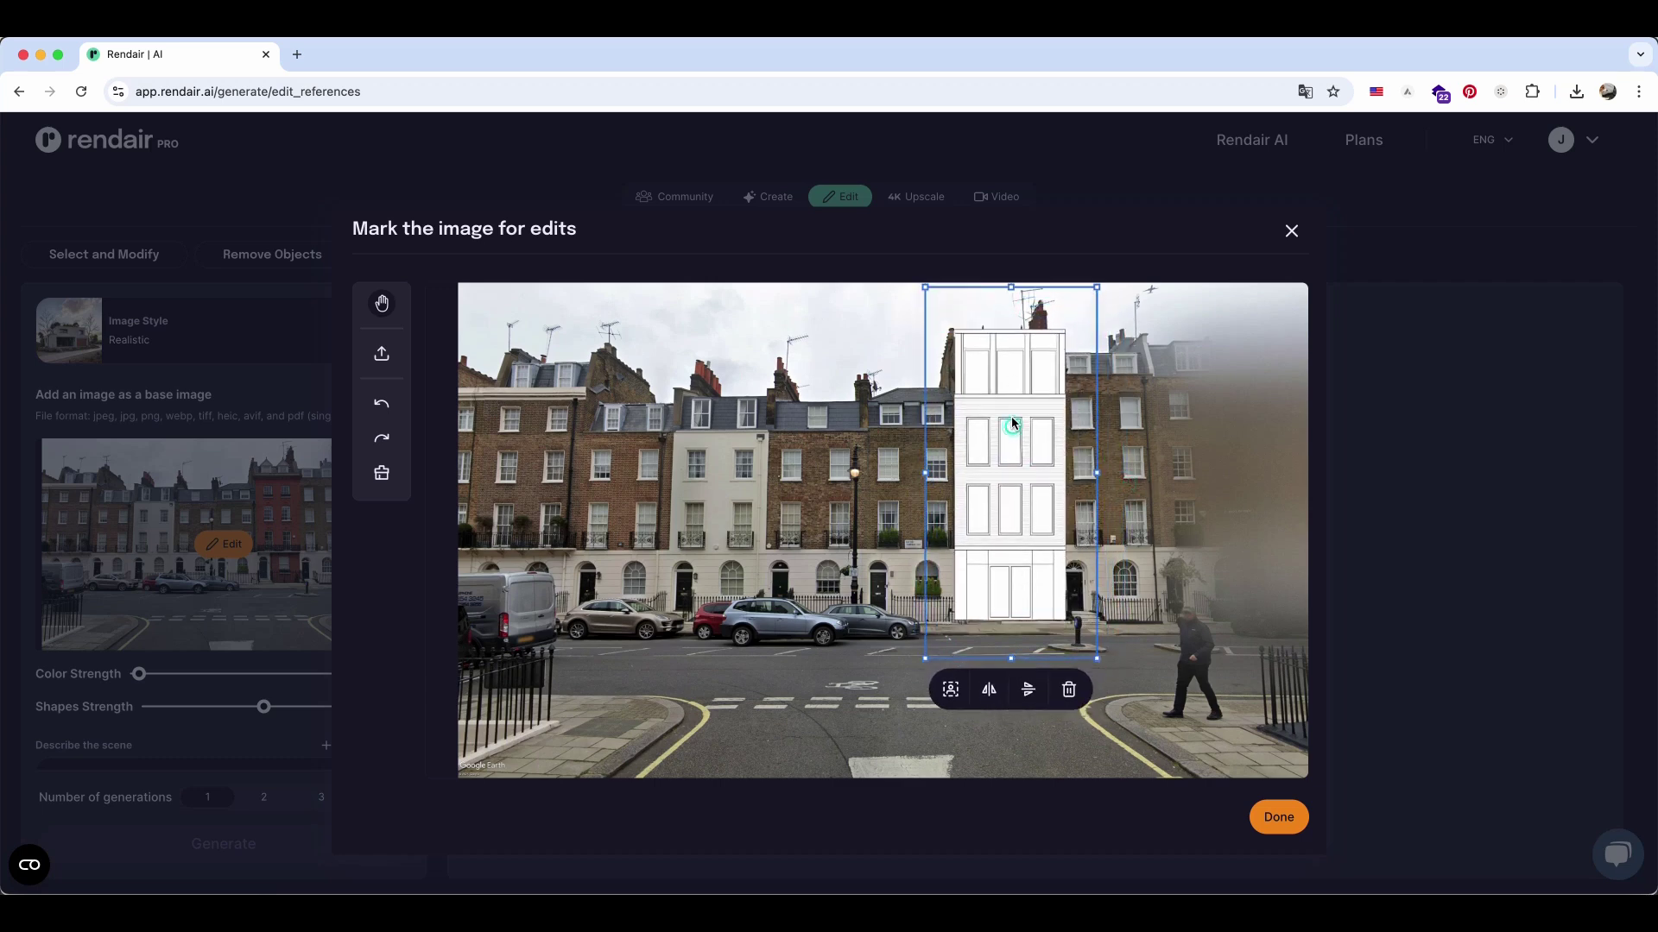
pyautogui.moveTo(1010, 418)
pyautogui.mouseDown()
pyautogui.moveTo(993, 425)
pyautogui.moveTo(1008, 425)
pyautogui.mouseUp()
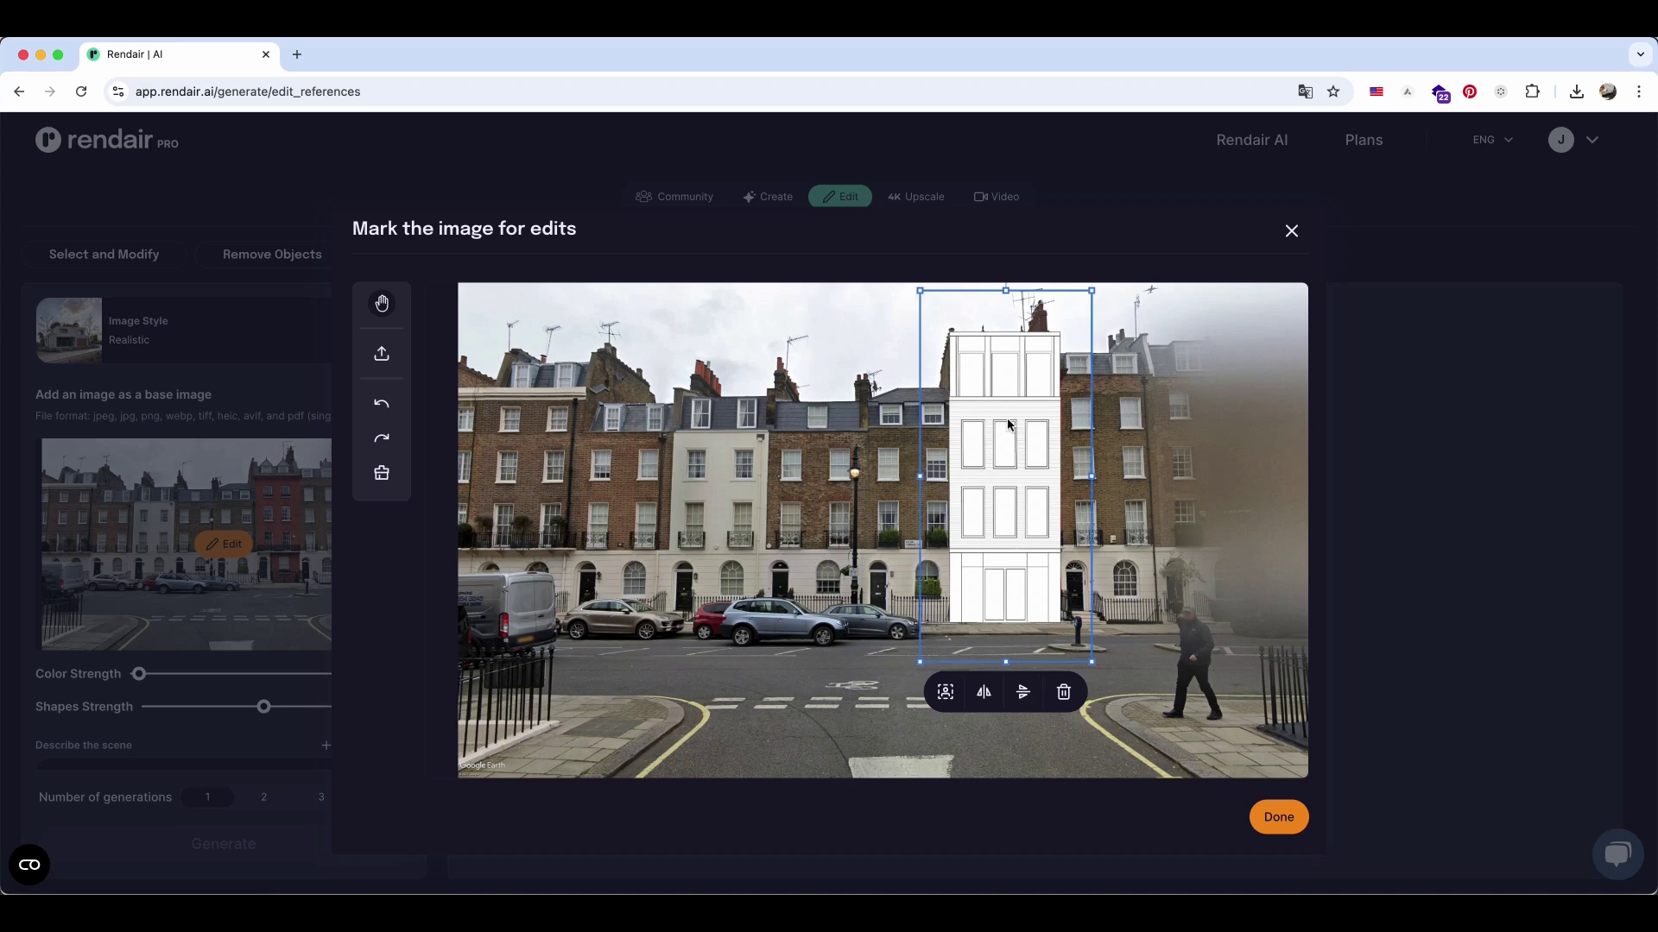
pyautogui.click(1272, 814)
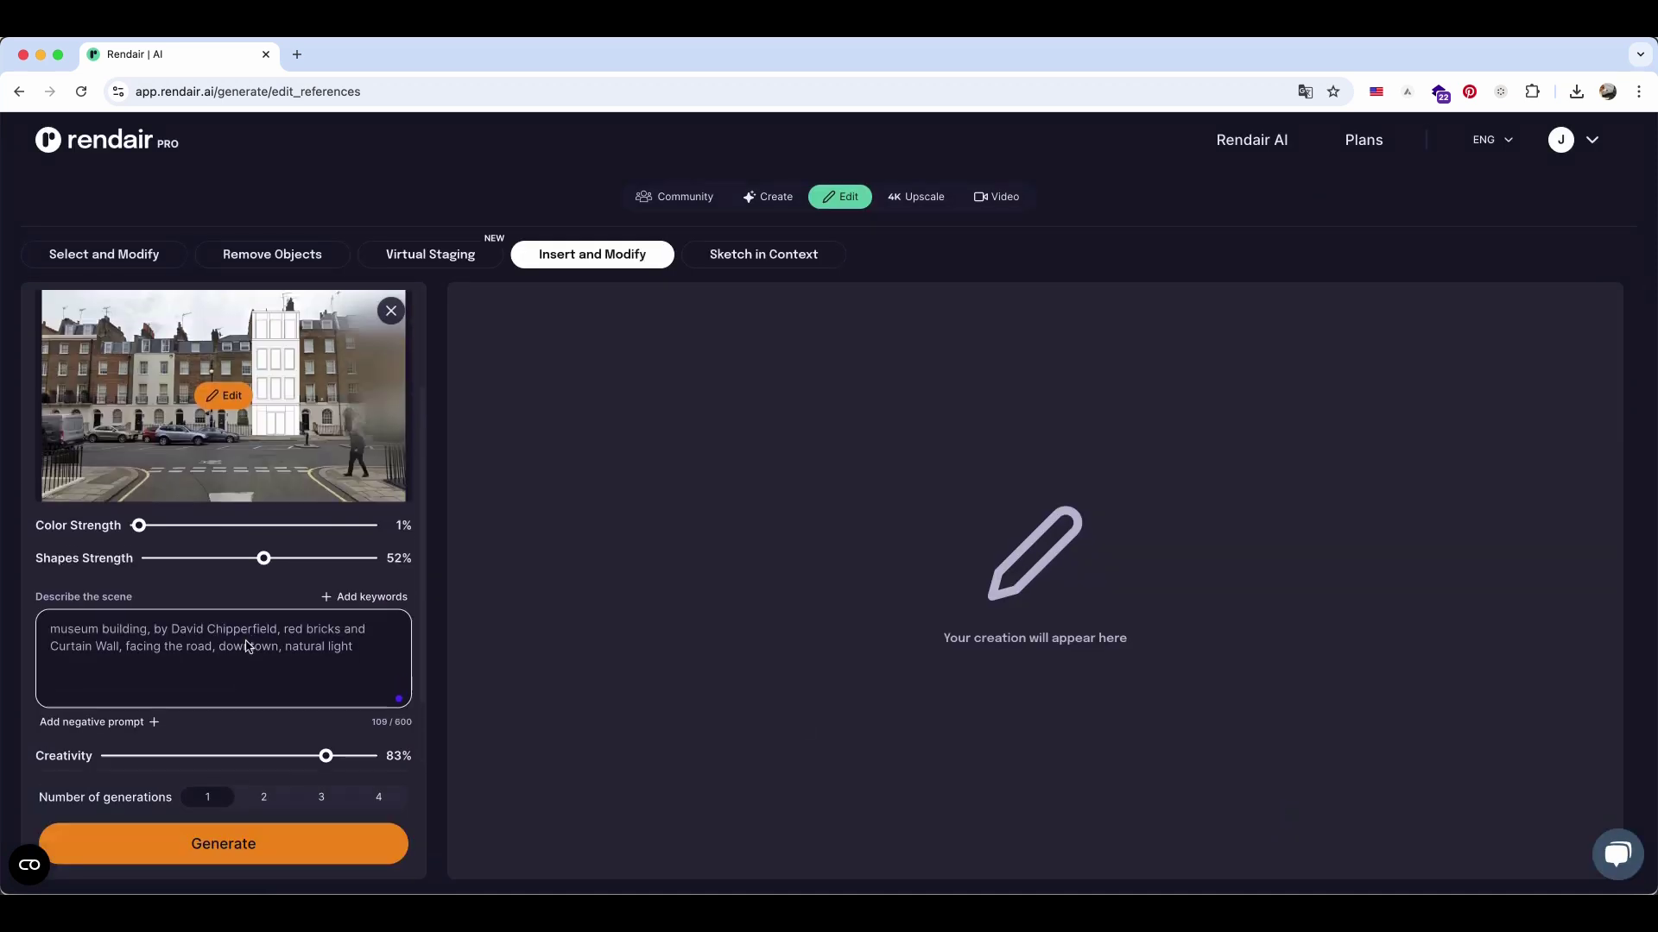
# Step: Generate four redesigned facade variations of the street
pyautogui.scroll(-2, 248, 646)
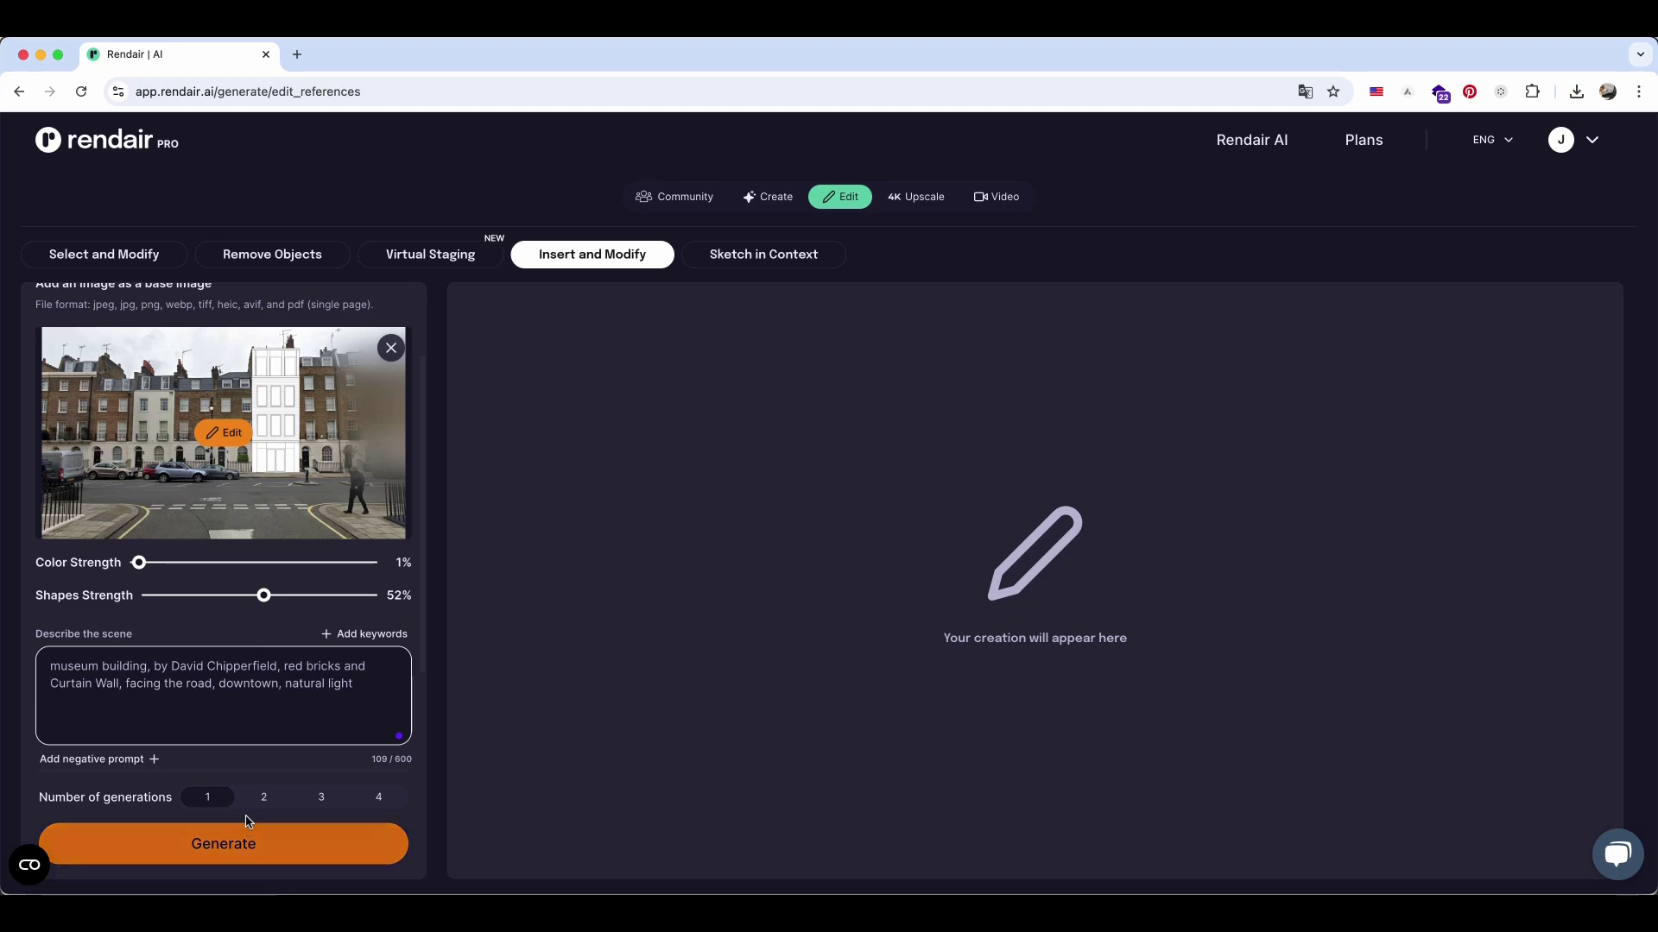
pyautogui.click(377, 796)
pyautogui.click(341, 845)
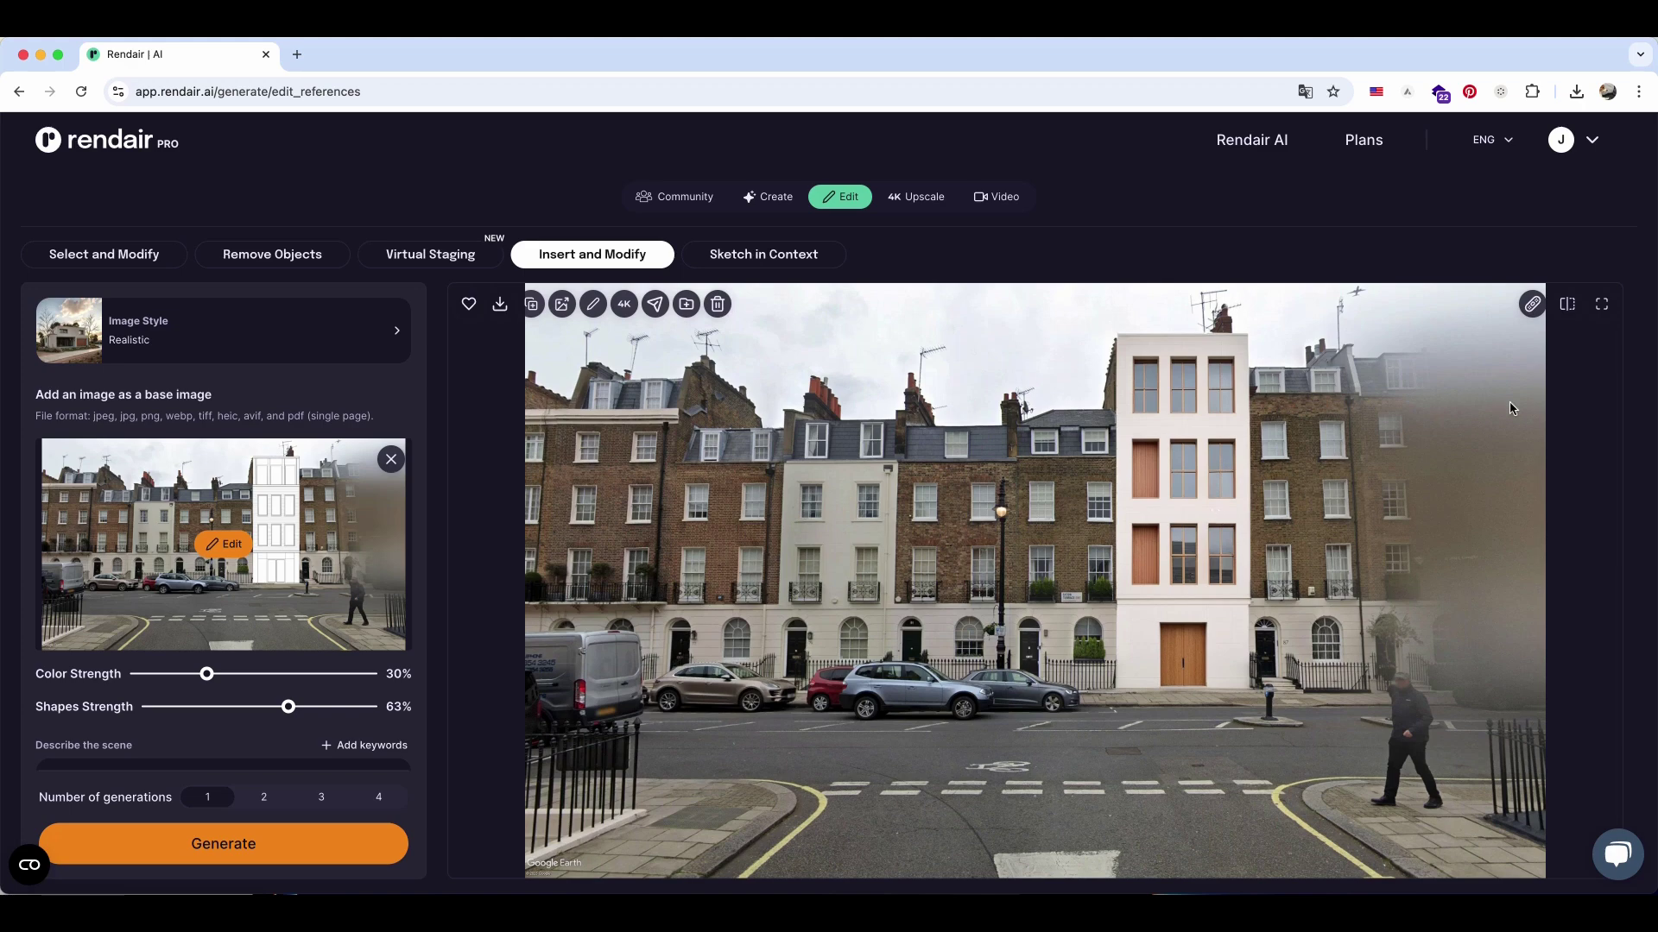
# Step: Enlarge the first result and page through every facade variant, including the pink ones
pyautogui.scroll(-6, 1510, 409)
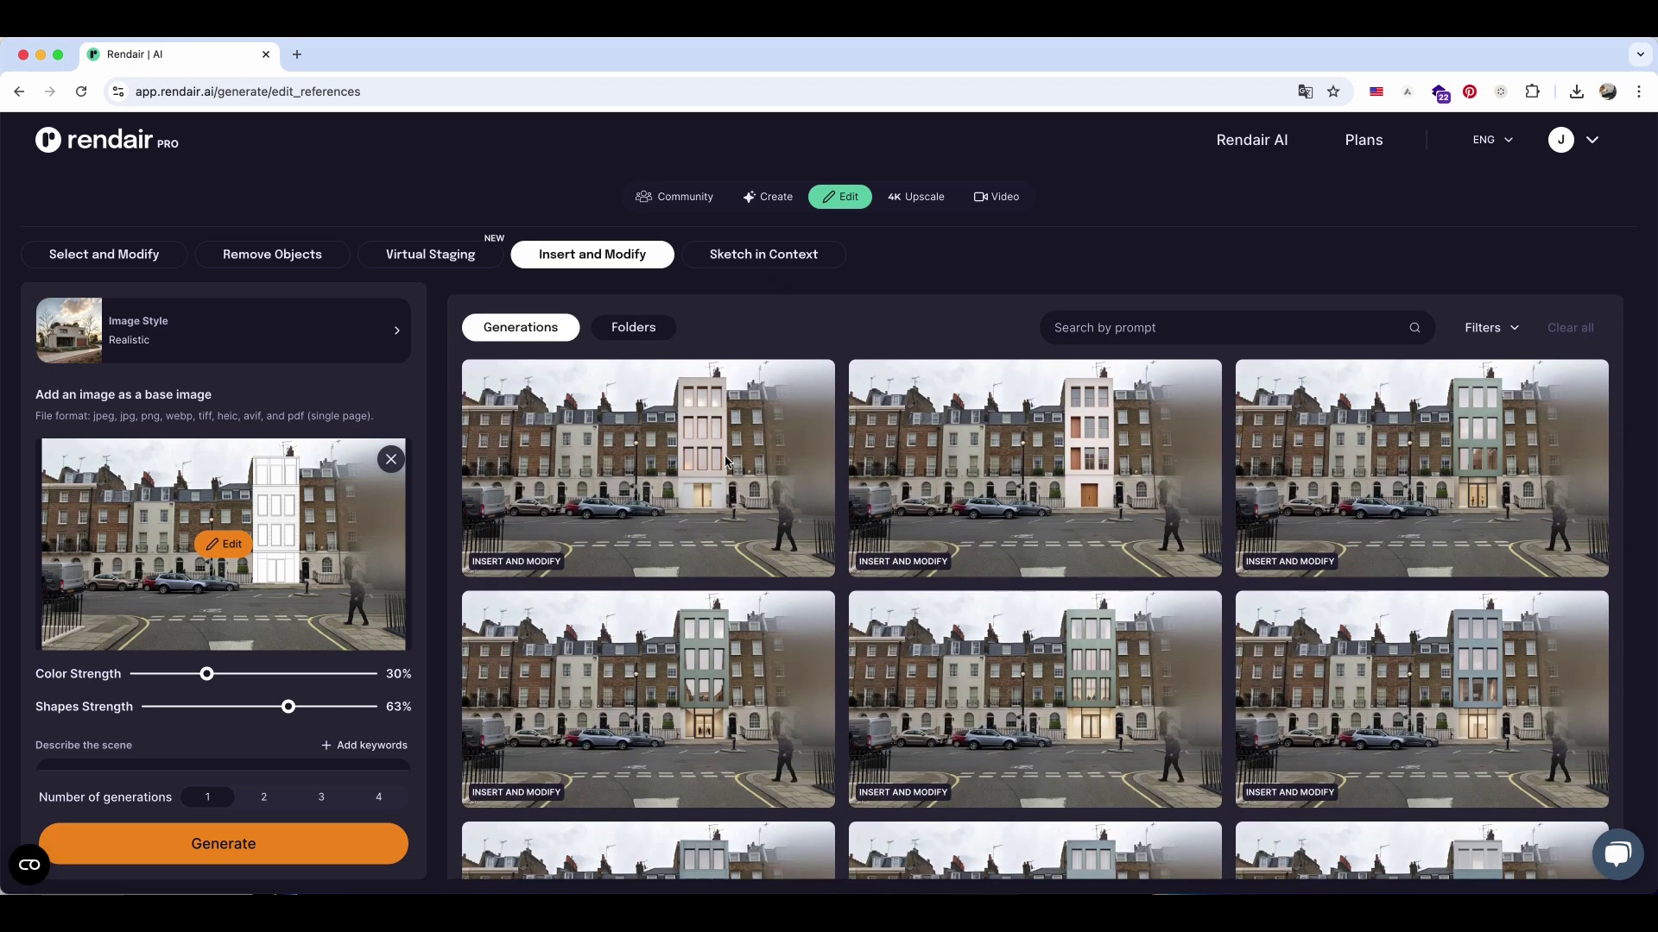
pyautogui.click(728, 463)
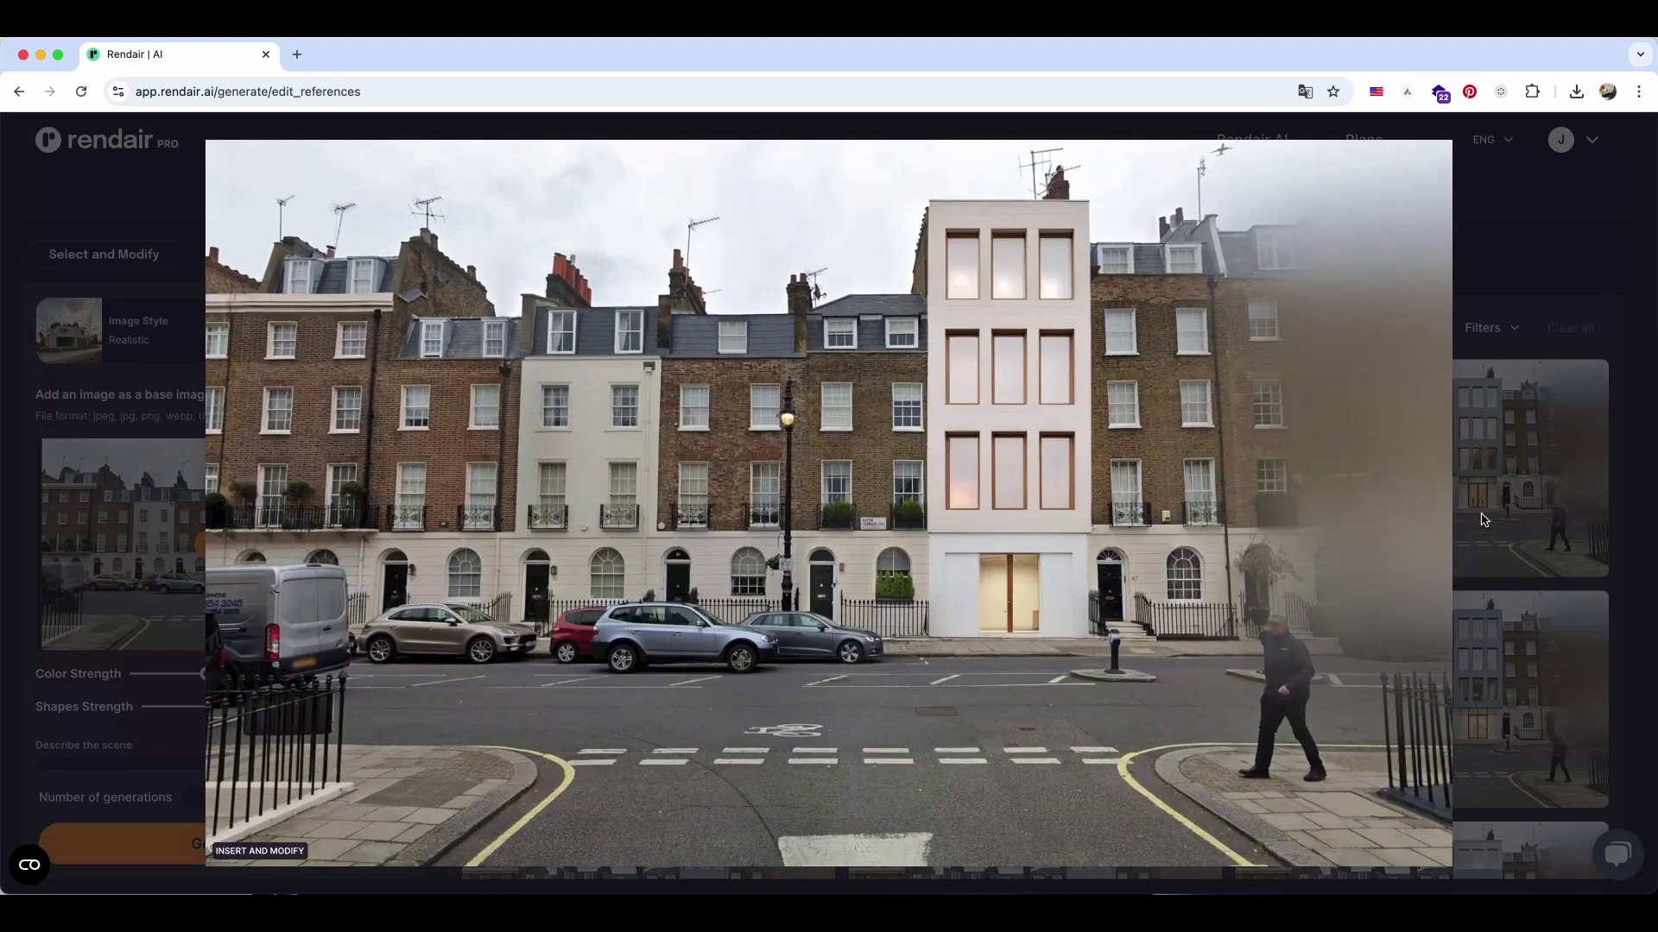
pyautogui.click(1421, 521)
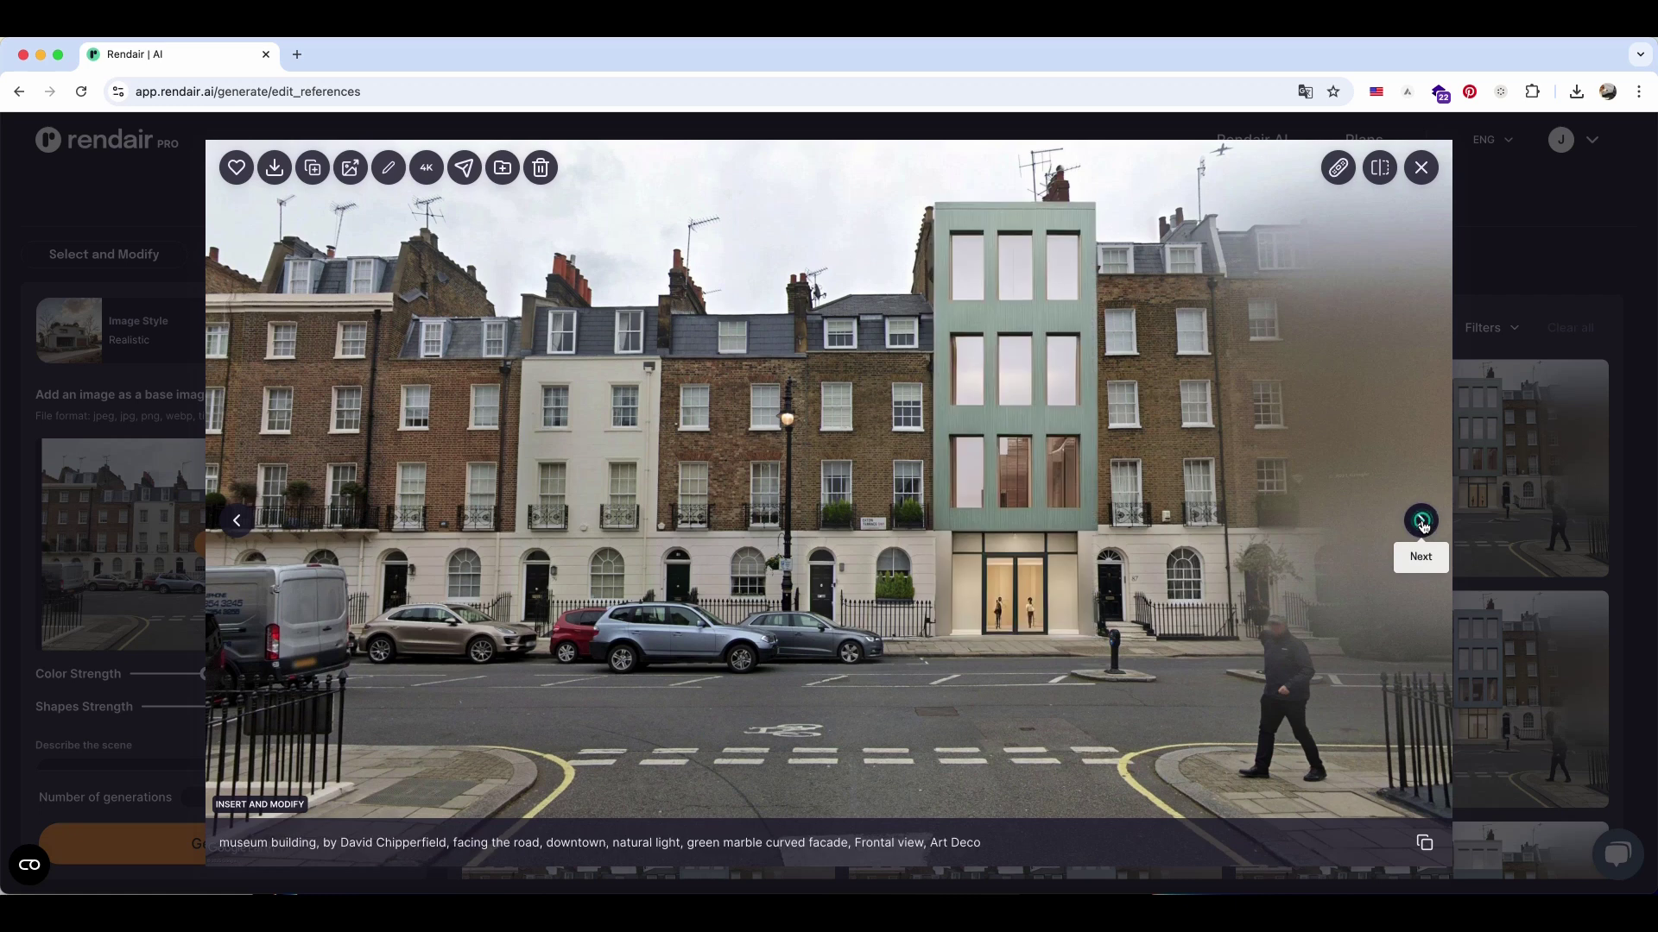
pyautogui.click(1421, 522)
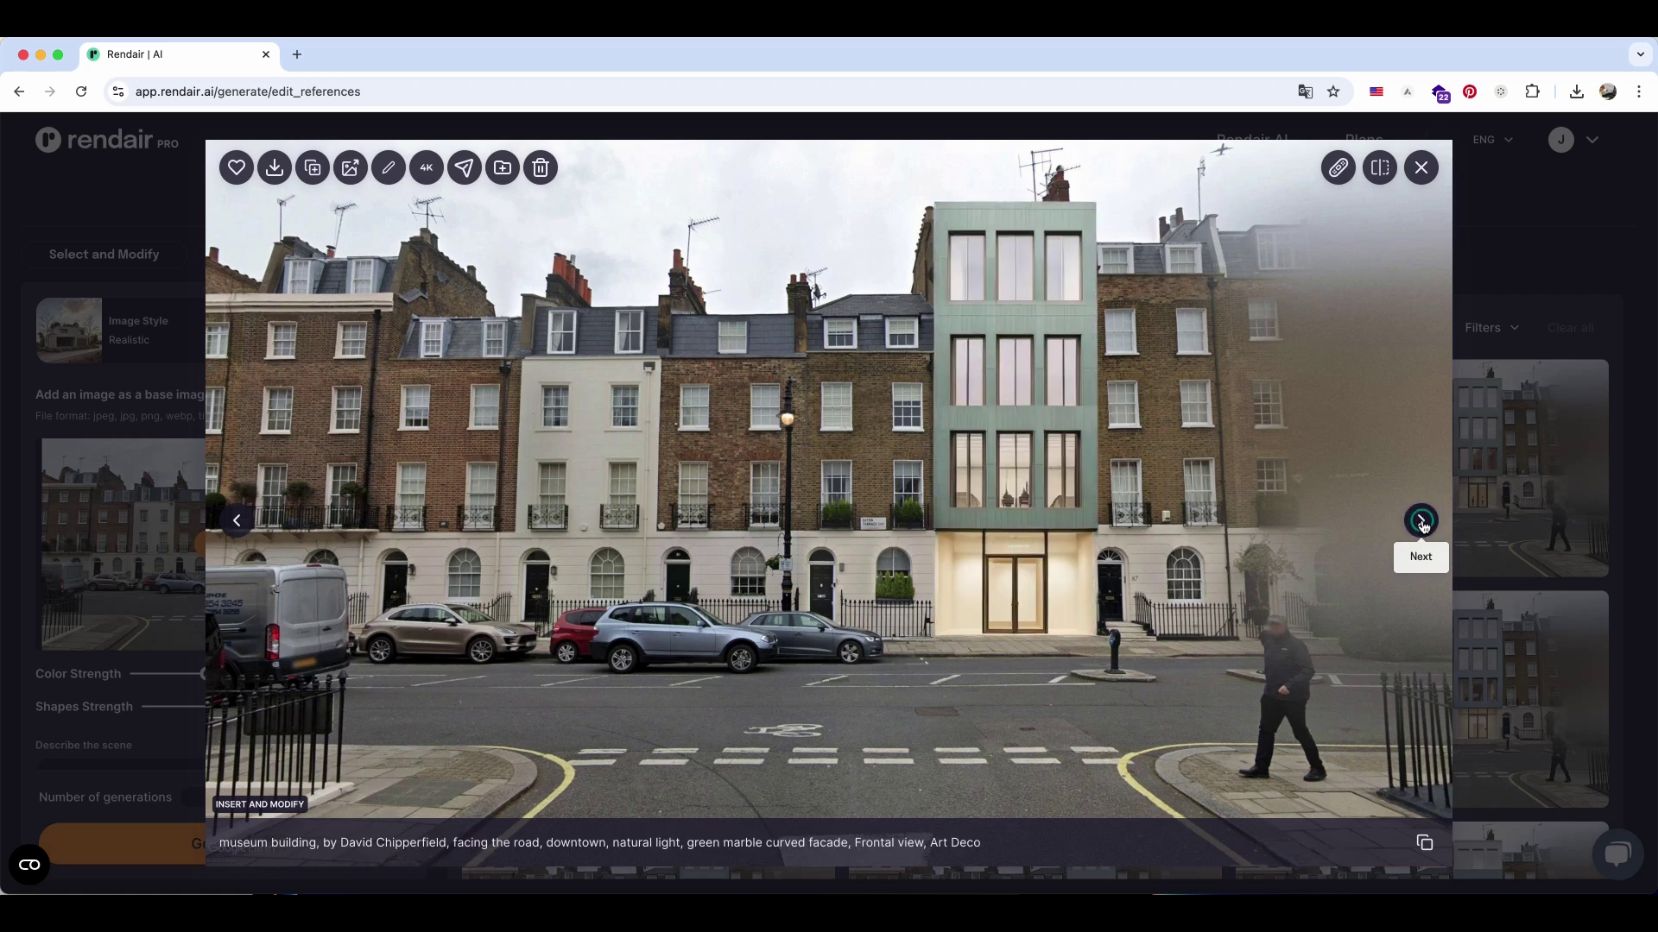
pyautogui.click(1421, 521)
pyautogui.click(1421, 522)
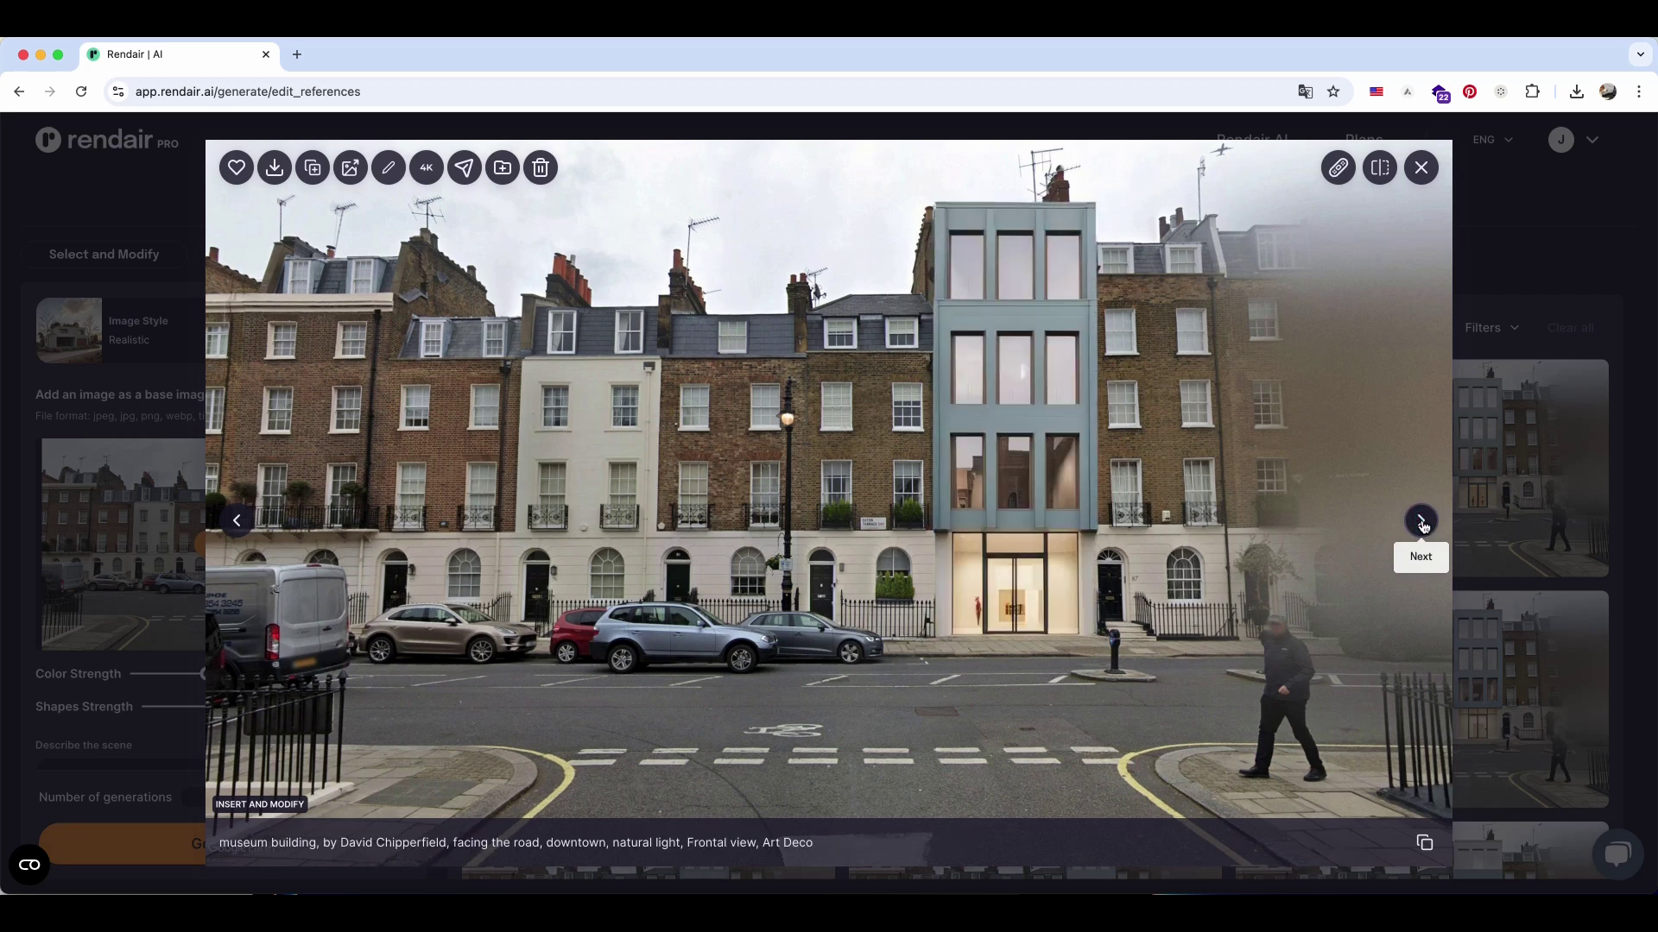
pyautogui.click(1421, 522)
pyautogui.click(1421, 521)
pyautogui.click(1421, 521)
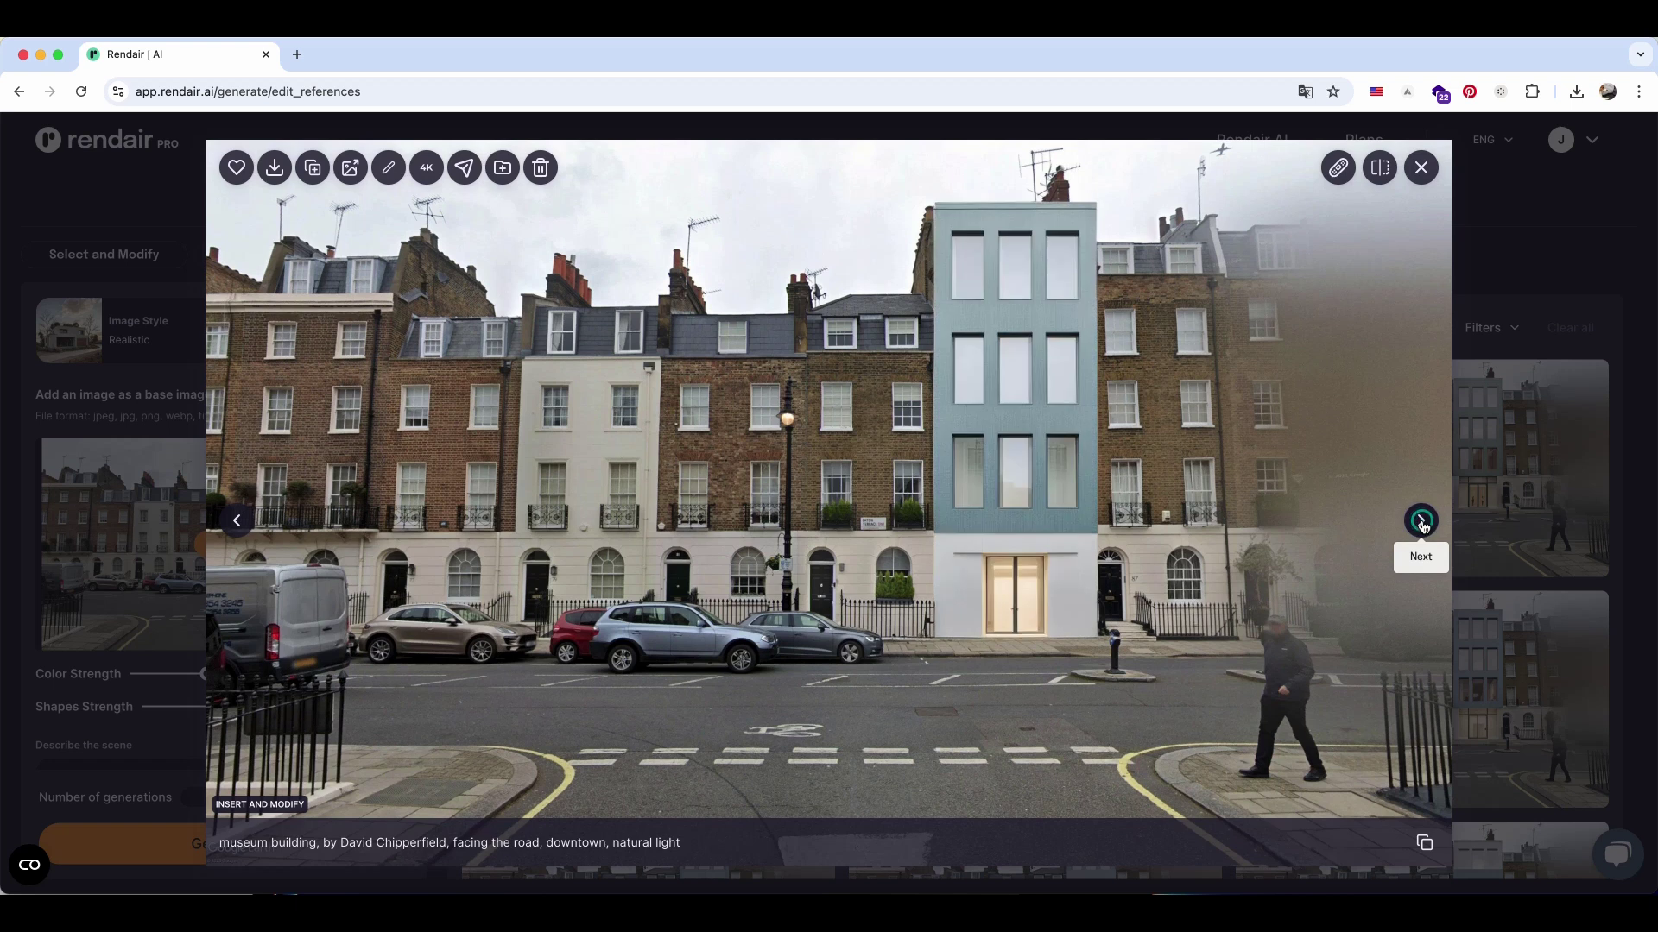
pyautogui.click(1421, 521)
pyautogui.click(1421, 521)
pyautogui.click(1421, 522)
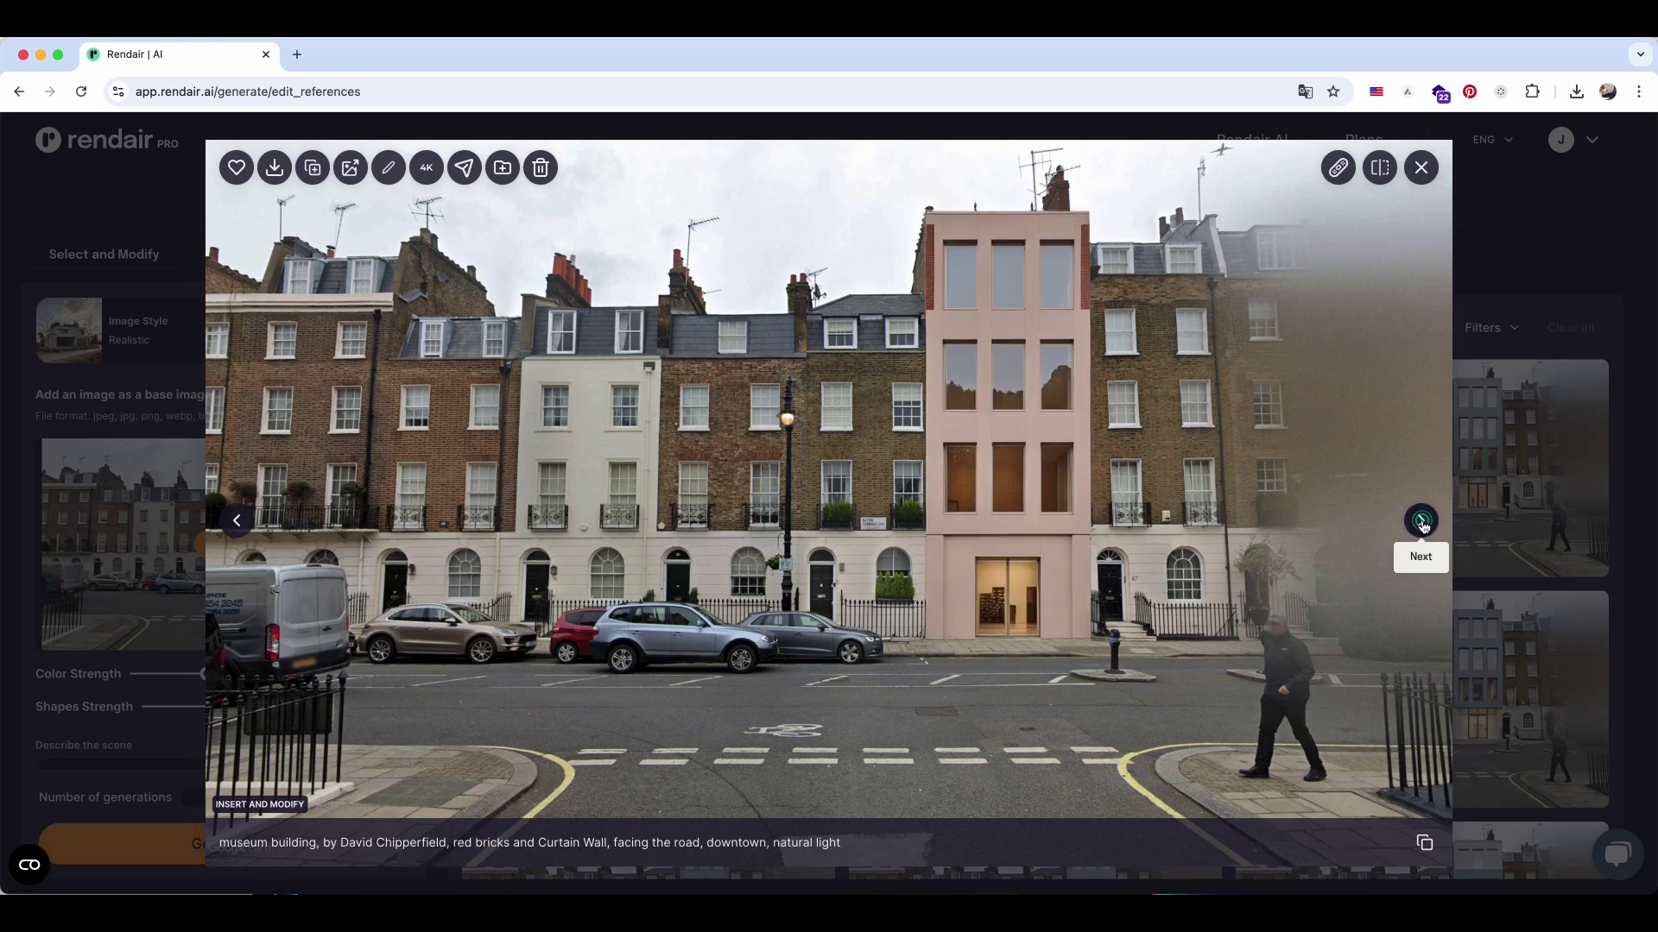
pyautogui.click(1421, 522)
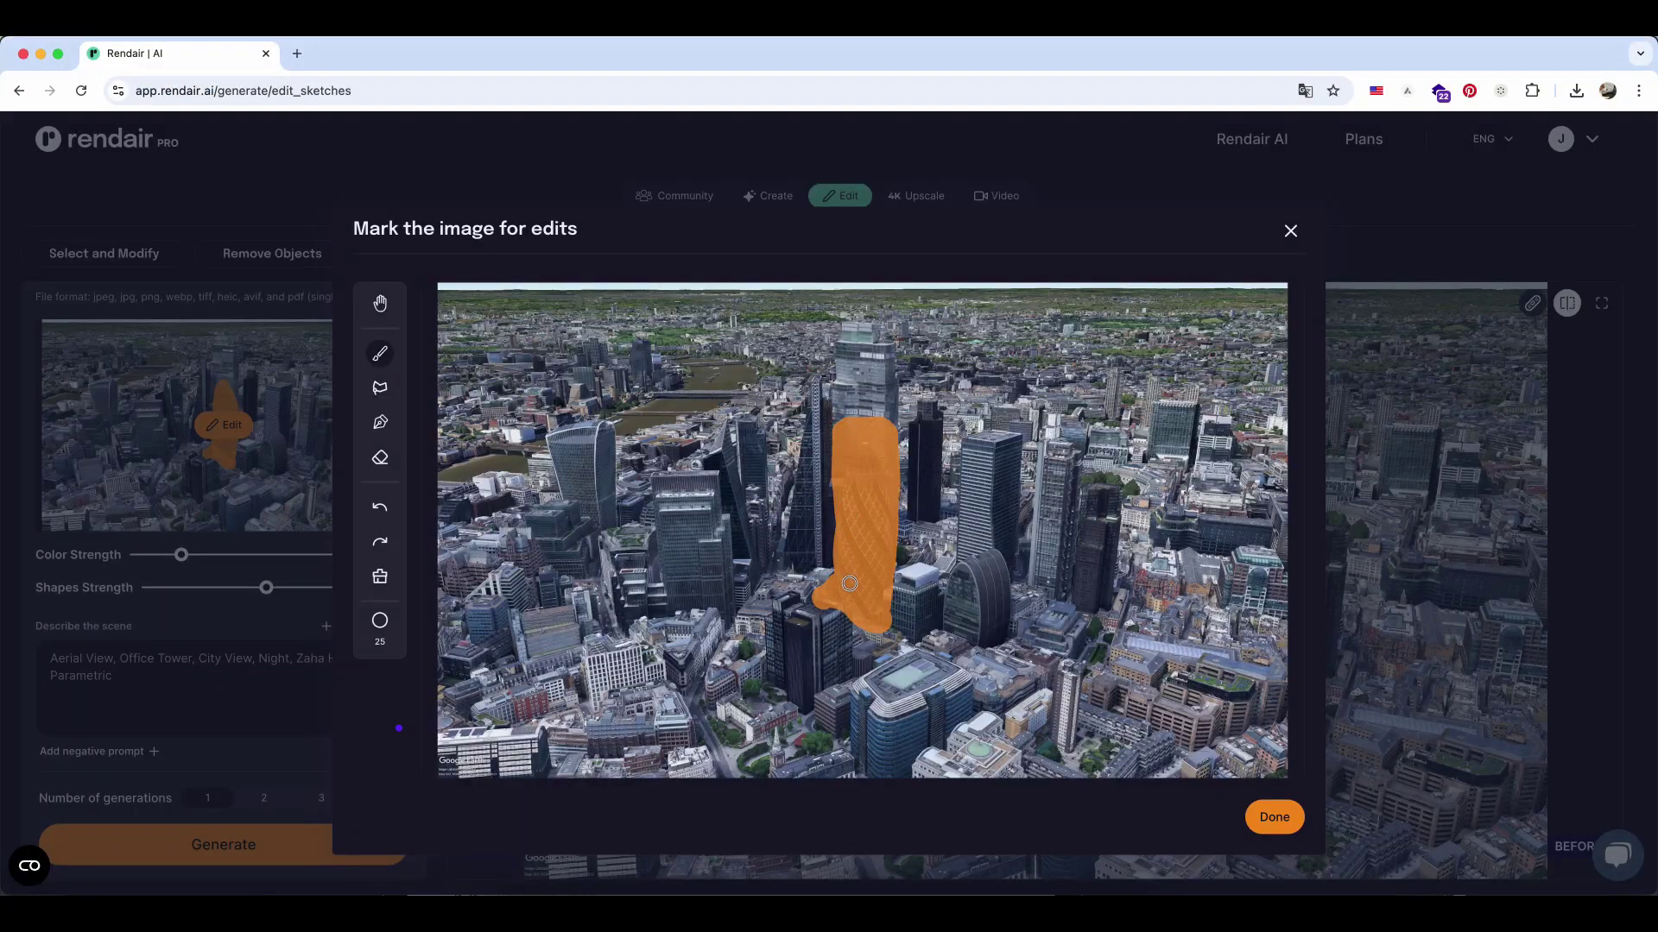
# Step: Confirm the tower mask, add Night weather and lighting keywords, and render the tower into the aerial
pyautogui.click(1274, 817)
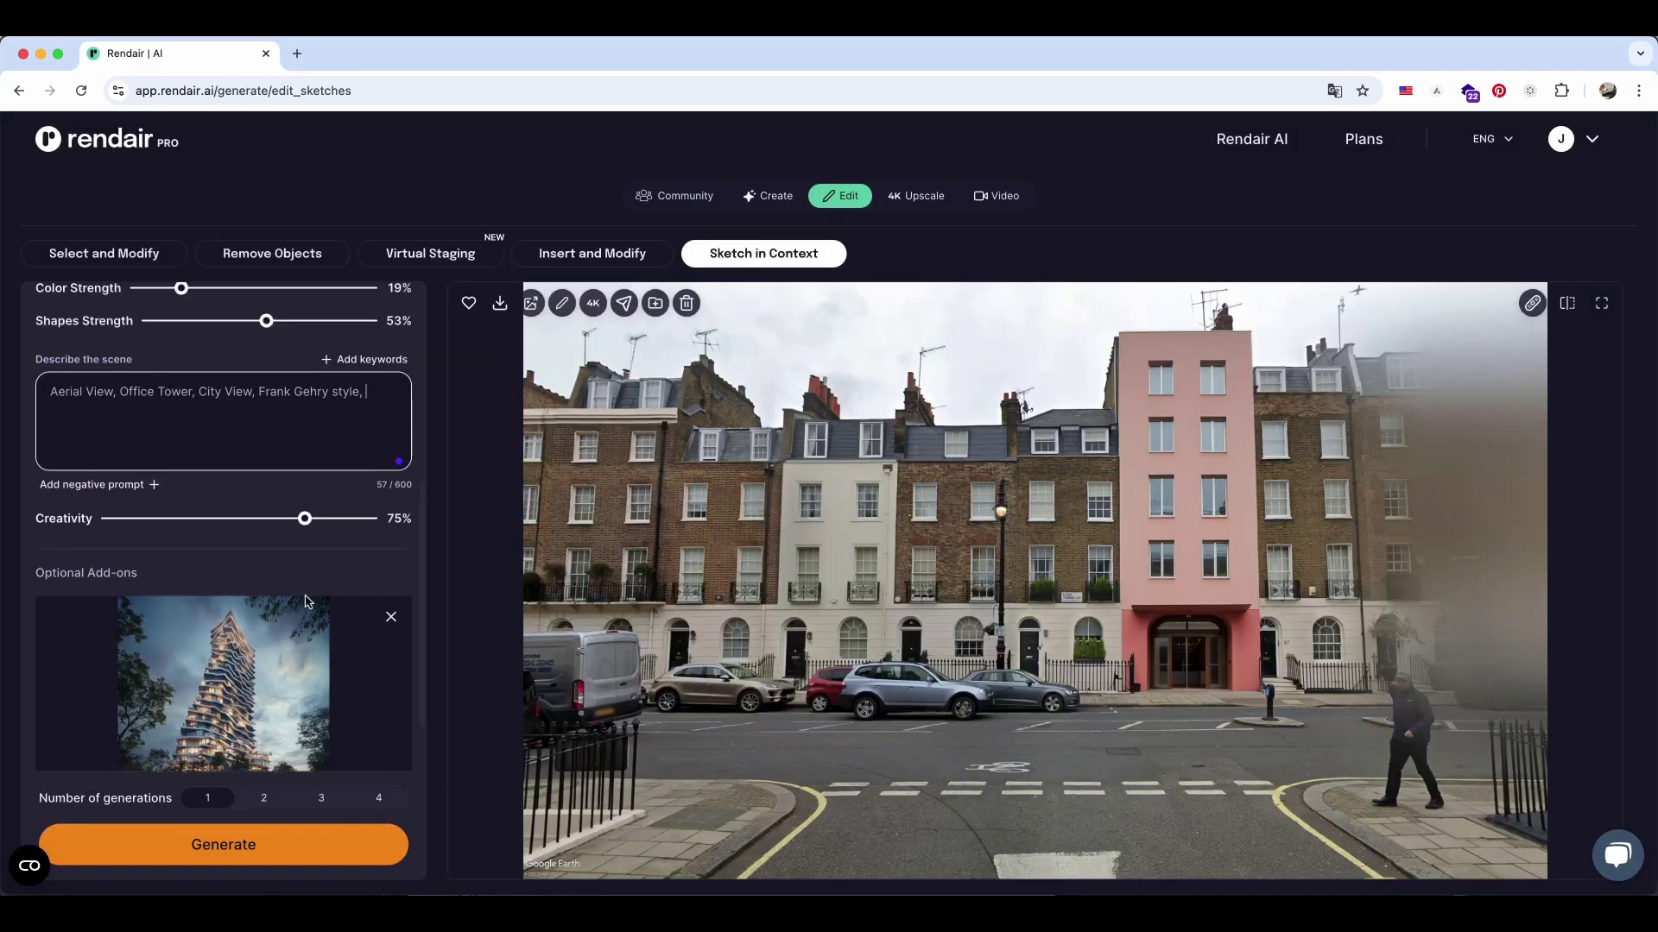
pyautogui.scroll(5, 223, 518)
pyautogui.click(364, 521)
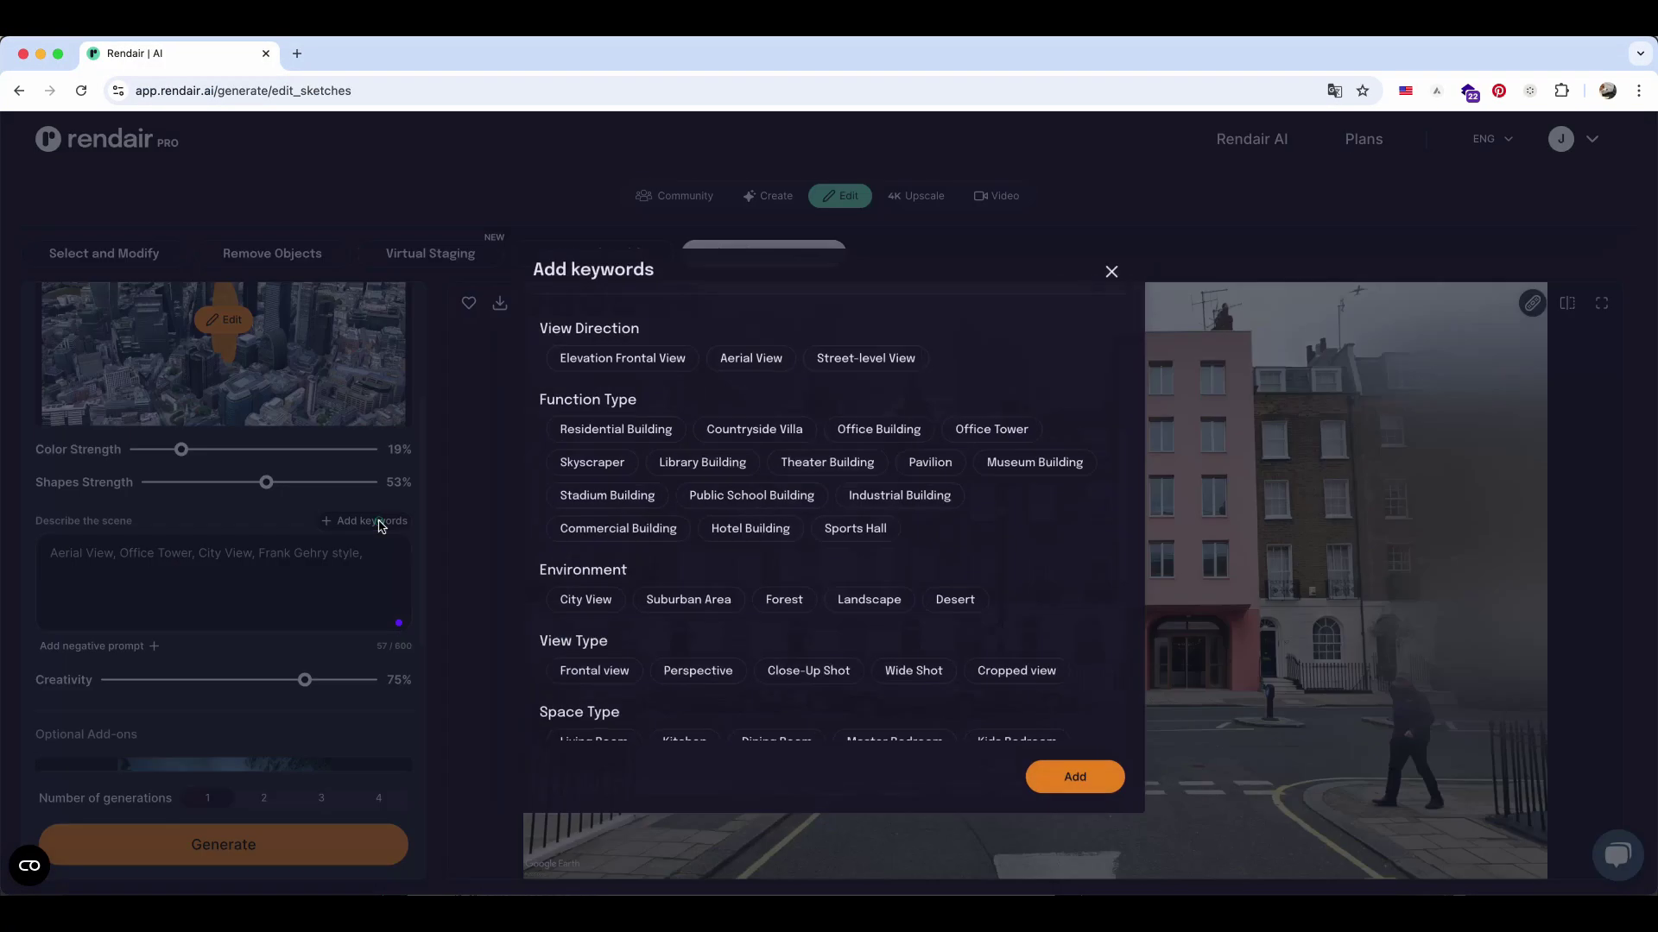
pyautogui.scroll(-10, 763, 691)
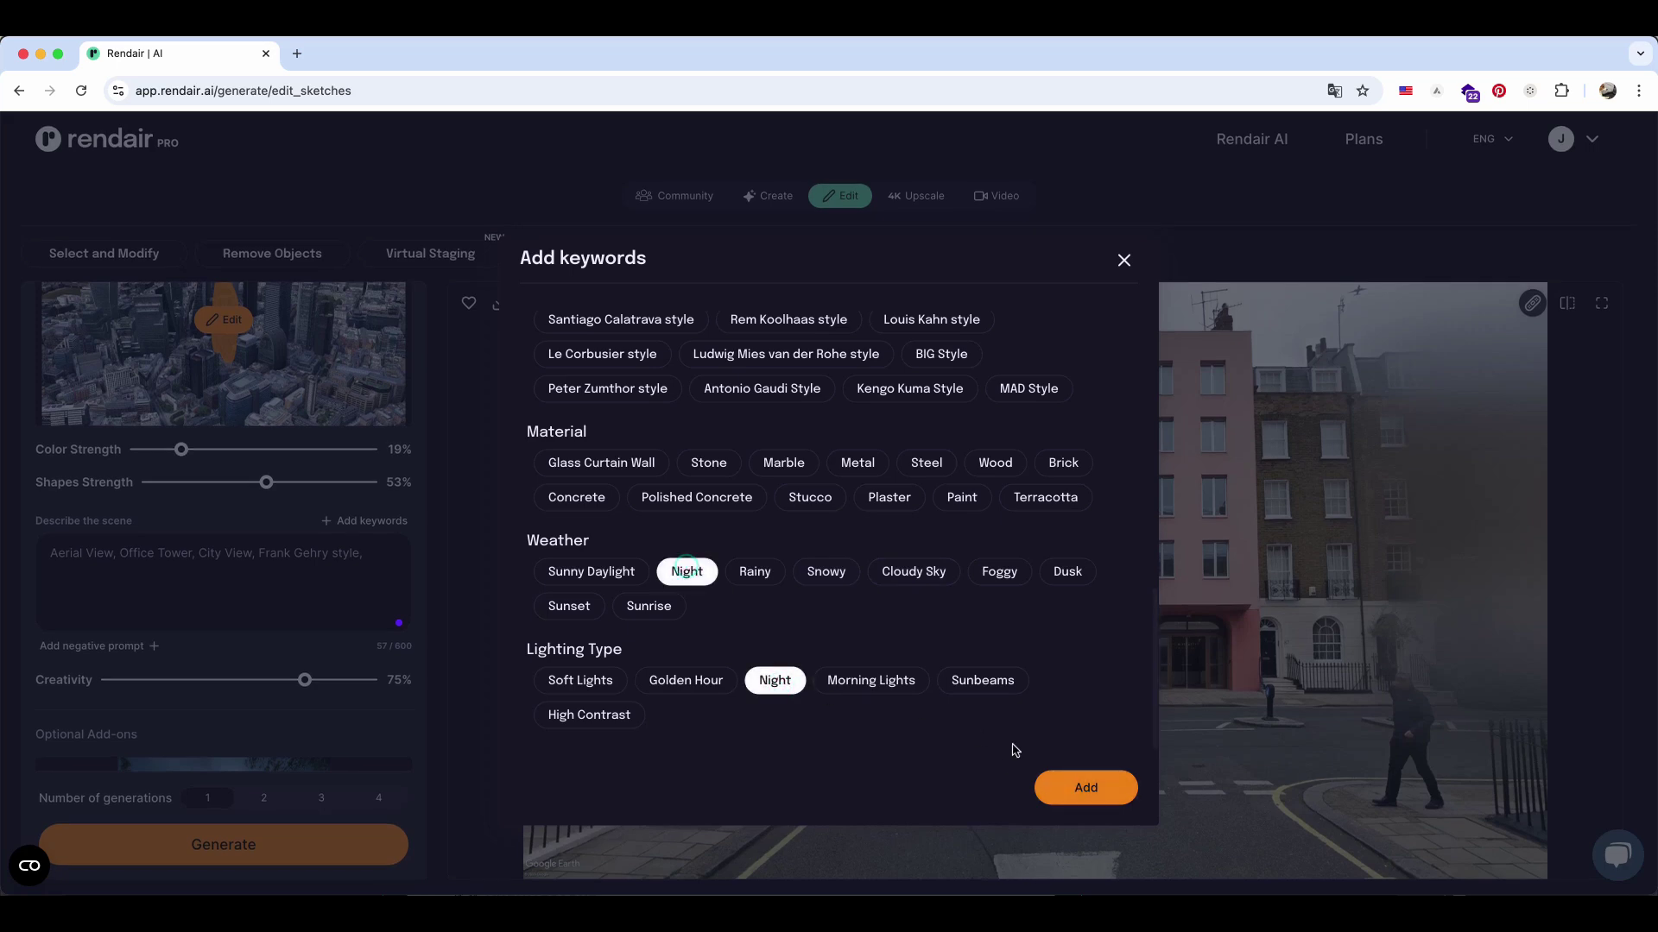
pyautogui.click(1085, 787)
pyautogui.scroll(-3, 259, 690)
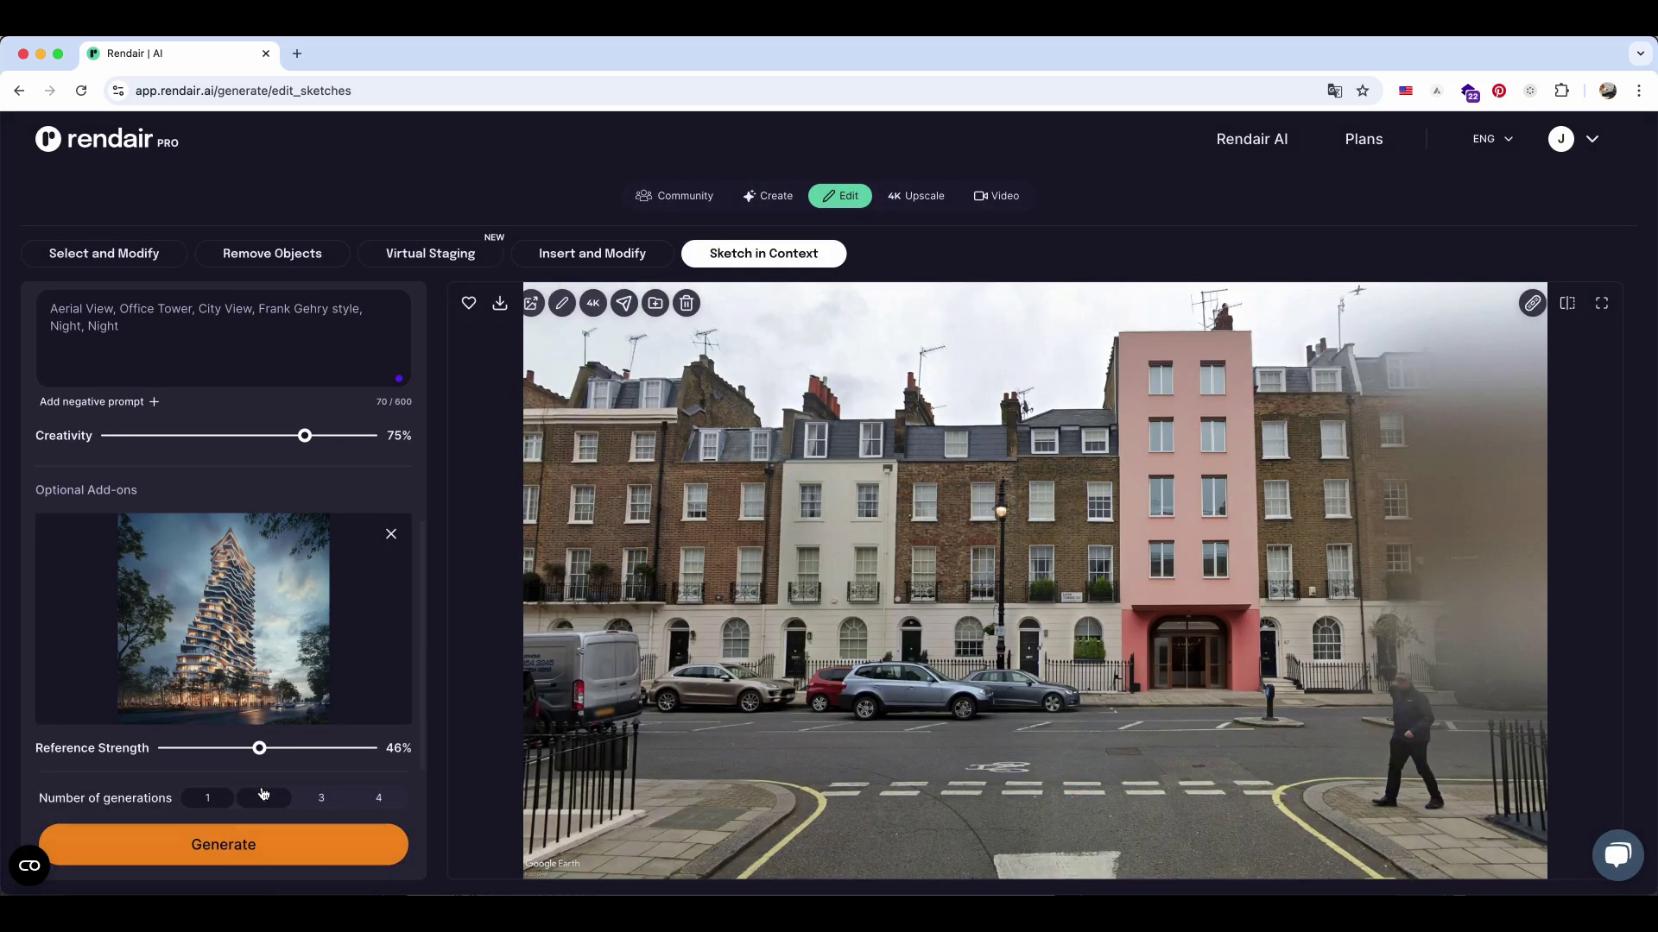
pyautogui.click(307, 846)
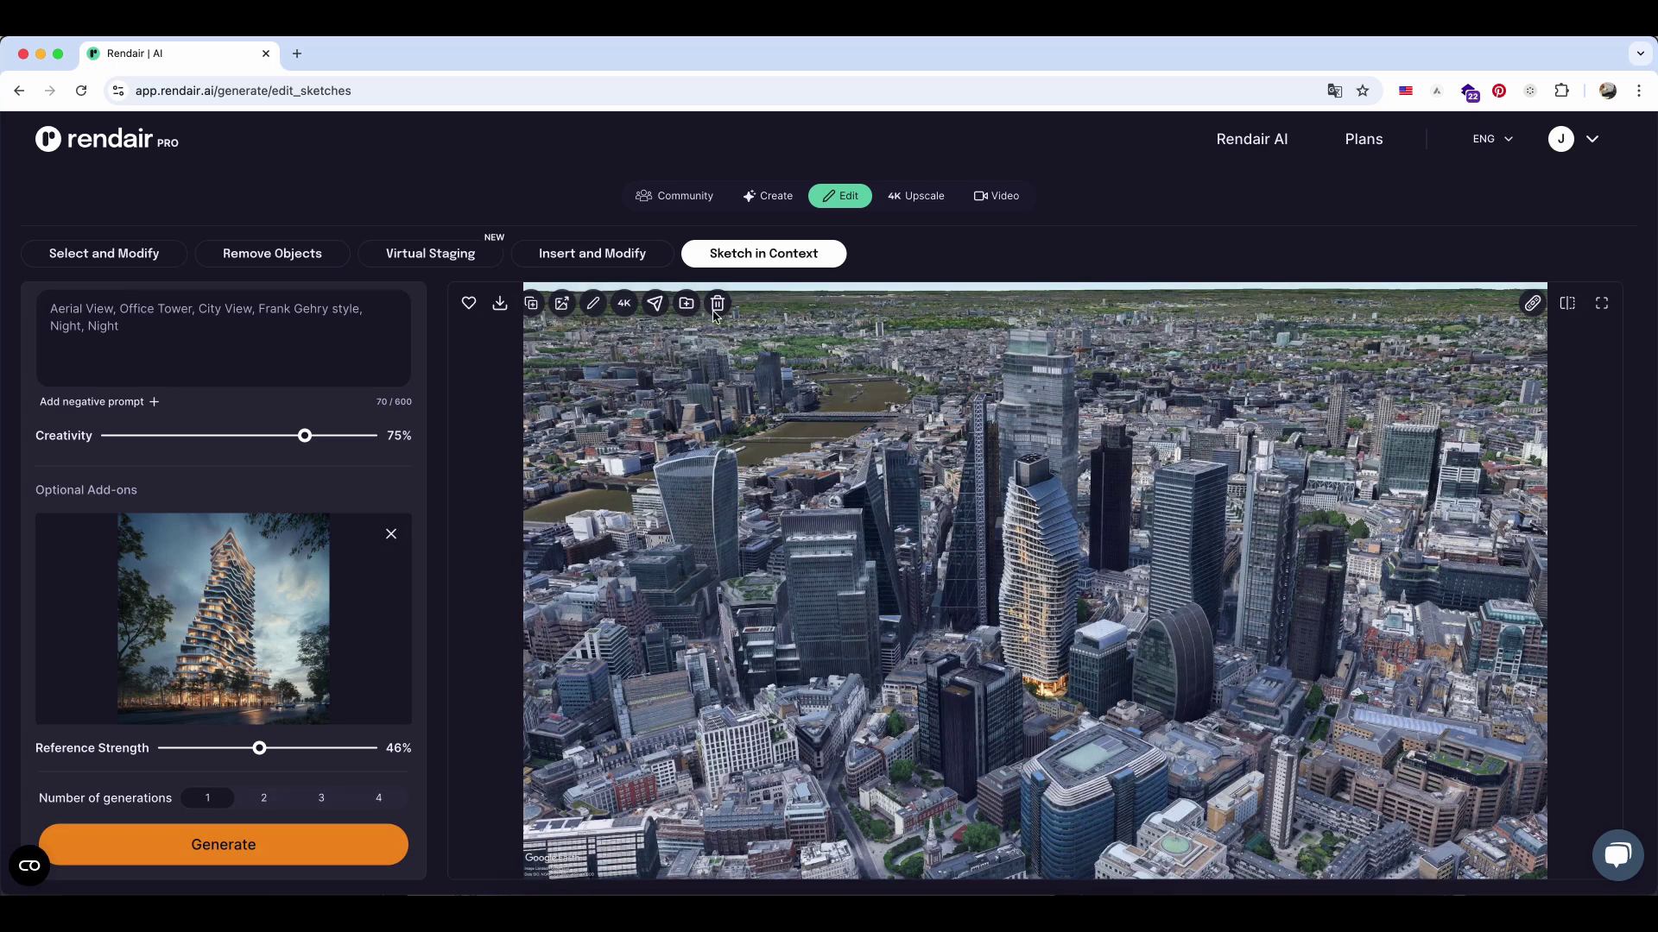
# Step: Compare the tower render against the orange sketch, then generate another variation
pyautogui.click(1568, 304)
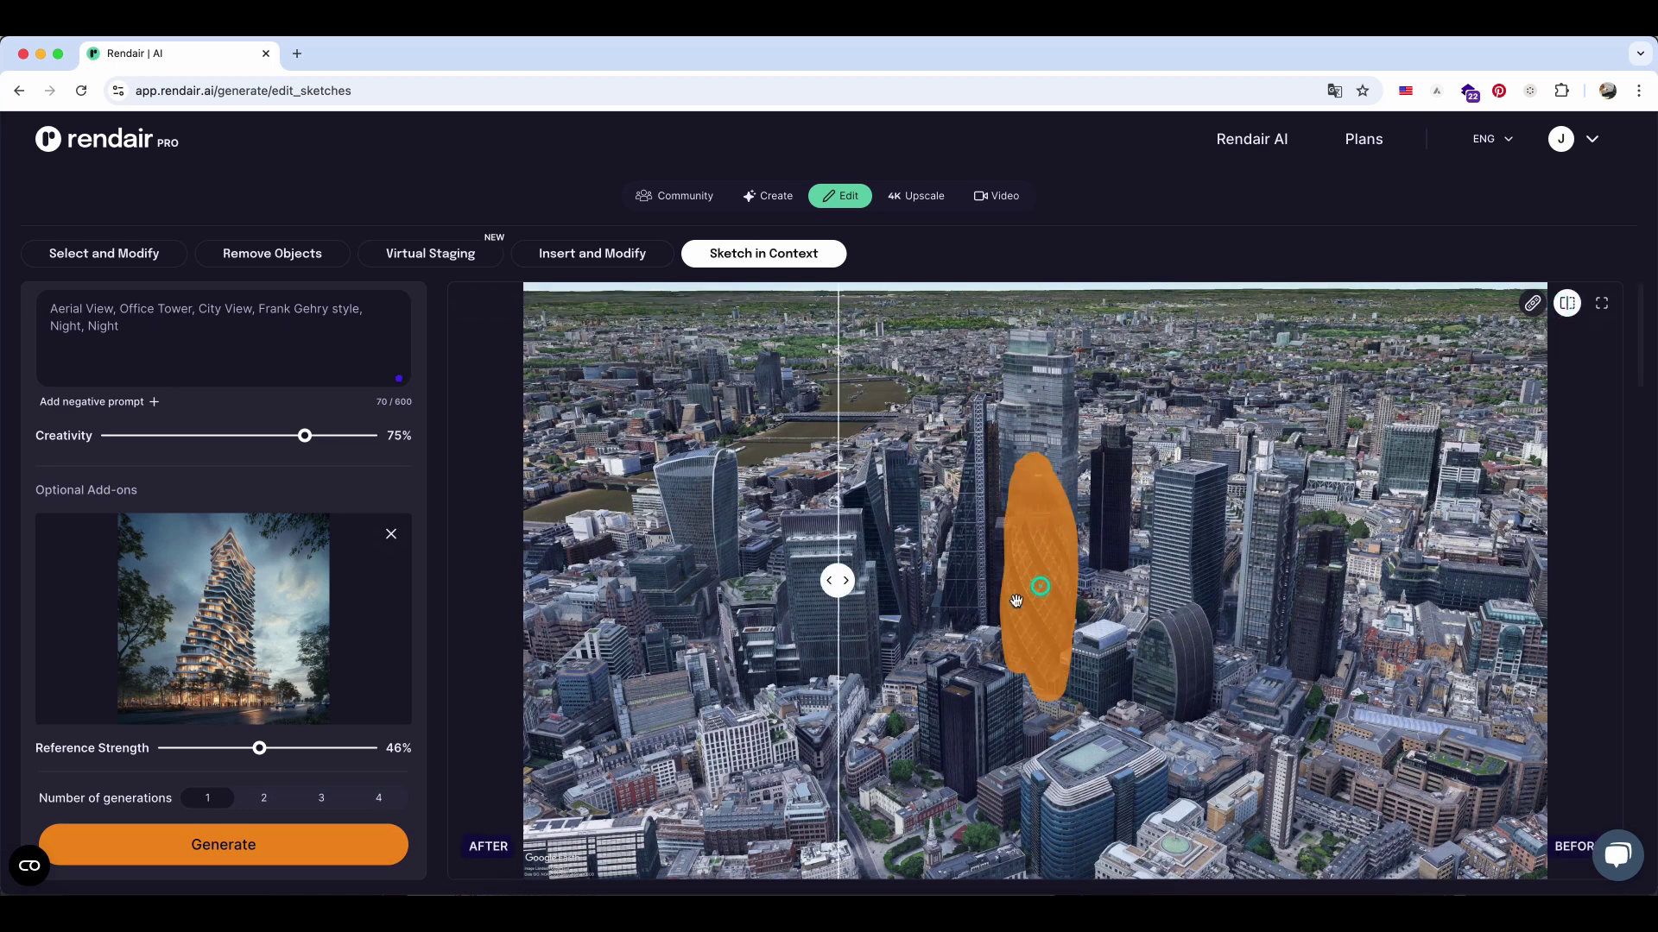
pyautogui.moveTo(649, 727); pyautogui.dragTo(1582, 706)
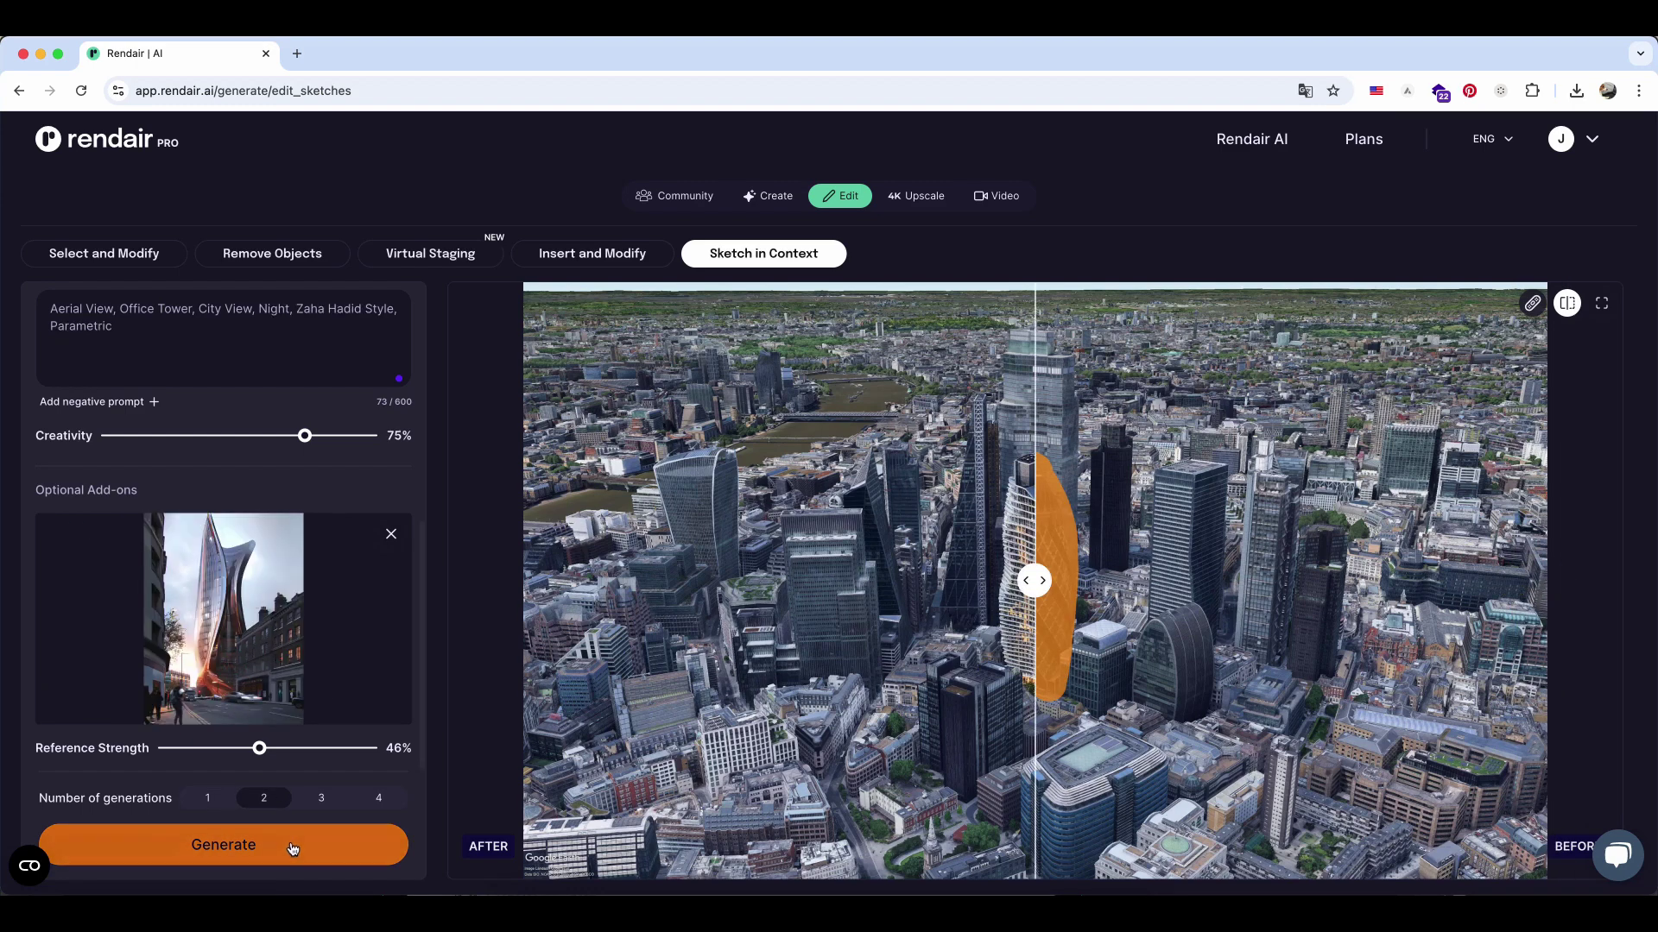
pyautogui.click(298, 842)
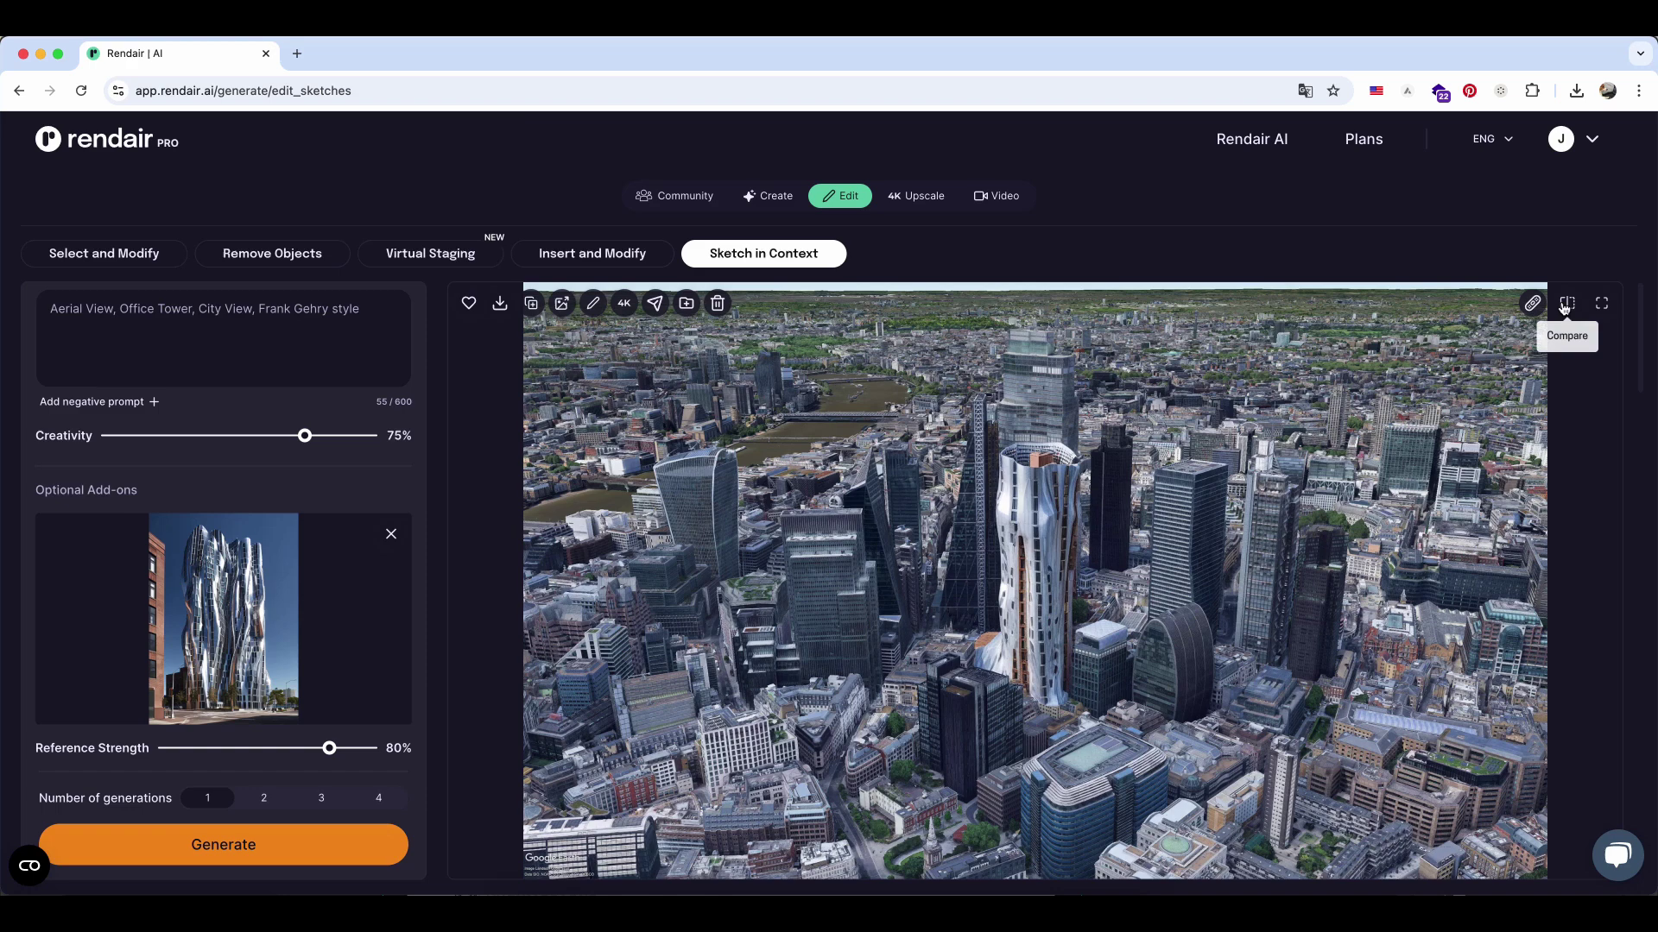
# Step: Compare the Gehry-style tower with the sketch and step through the tower variants
pyautogui.click(1565, 305)
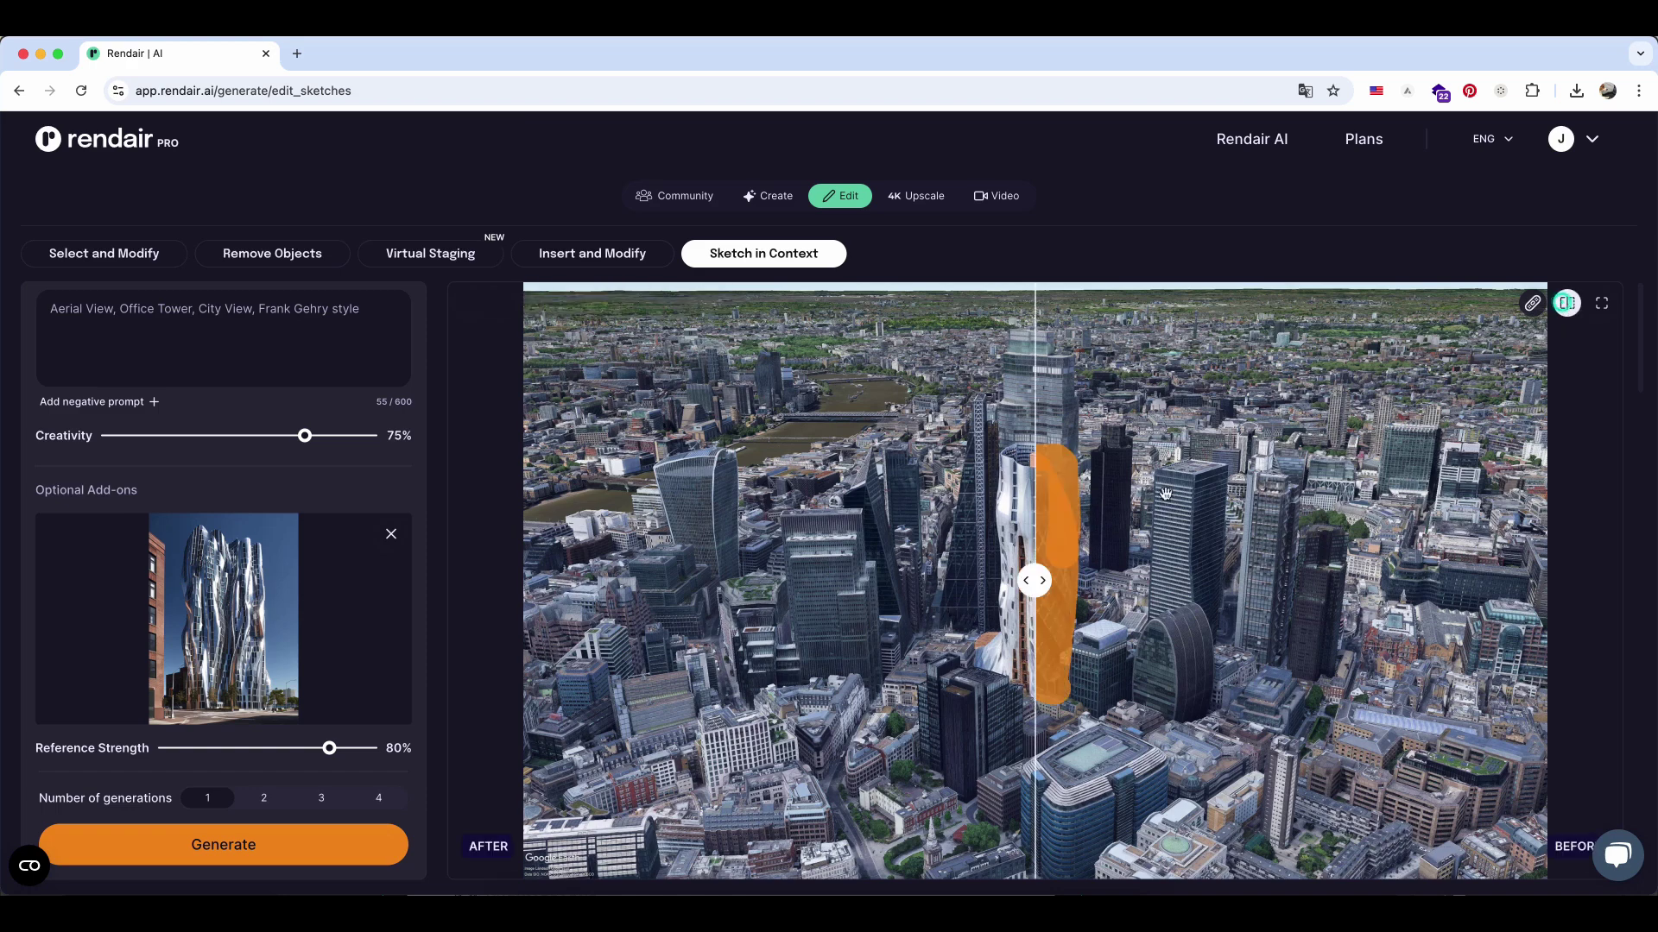
pyautogui.moveTo(1034, 579)
pyautogui.mouseDown()
pyautogui.moveTo(1080, 578)
pyautogui.moveTo(651, 578)
pyautogui.moveTo(1488, 557)
pyautogui.mouseUp()
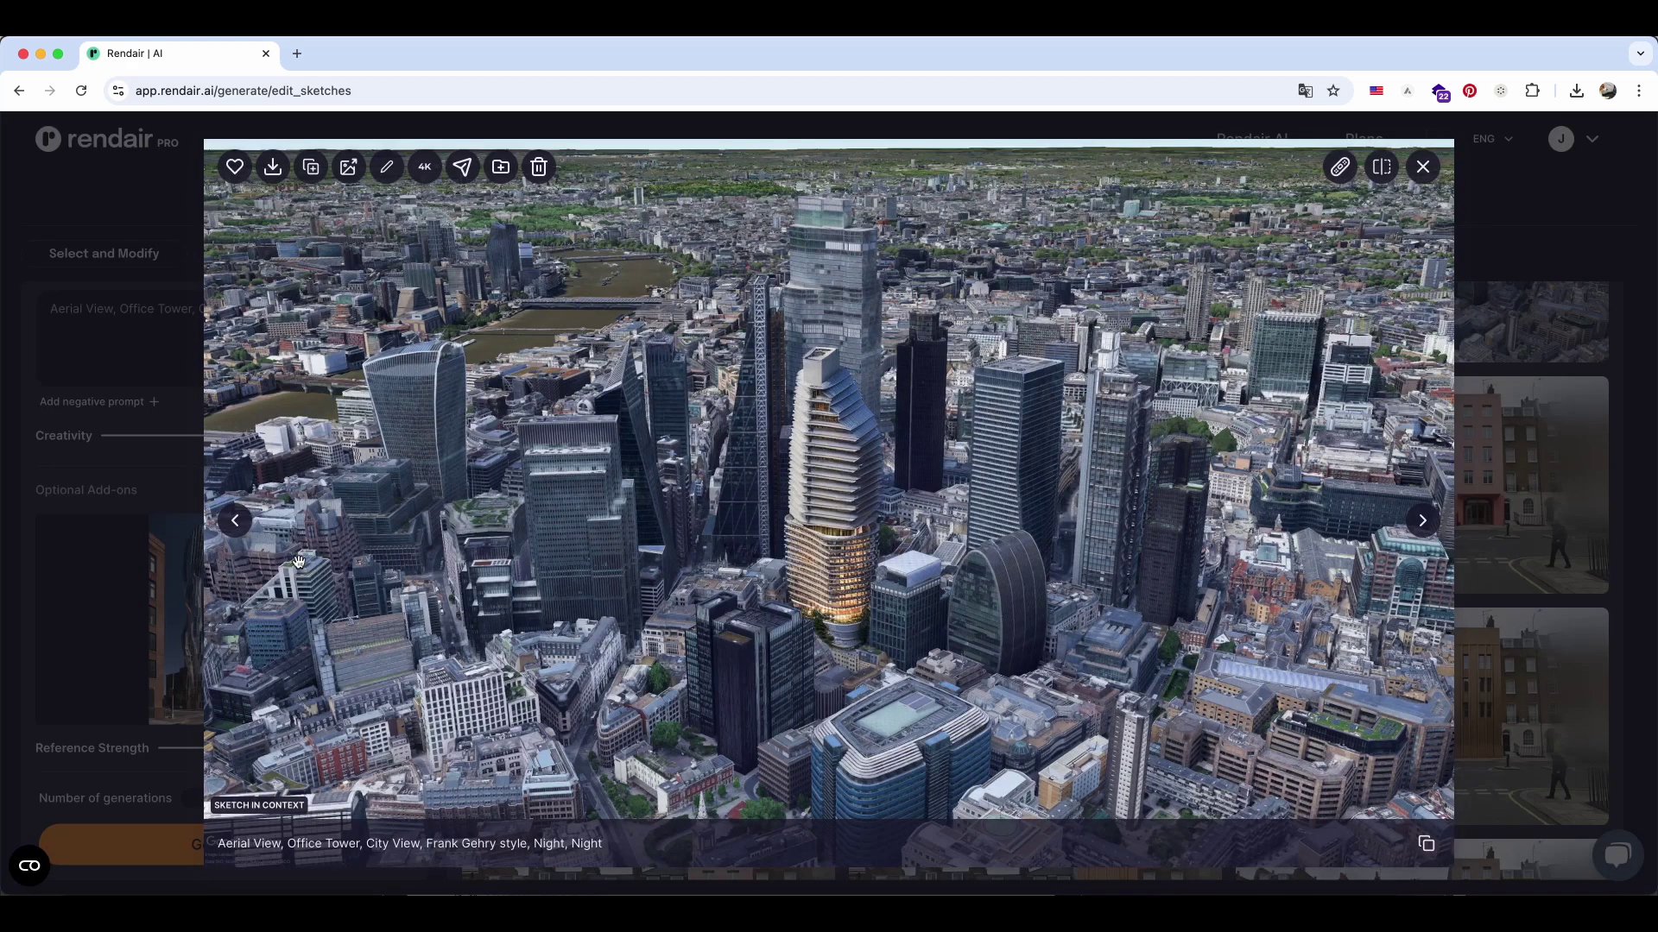
pyautogui.click(238, 531)
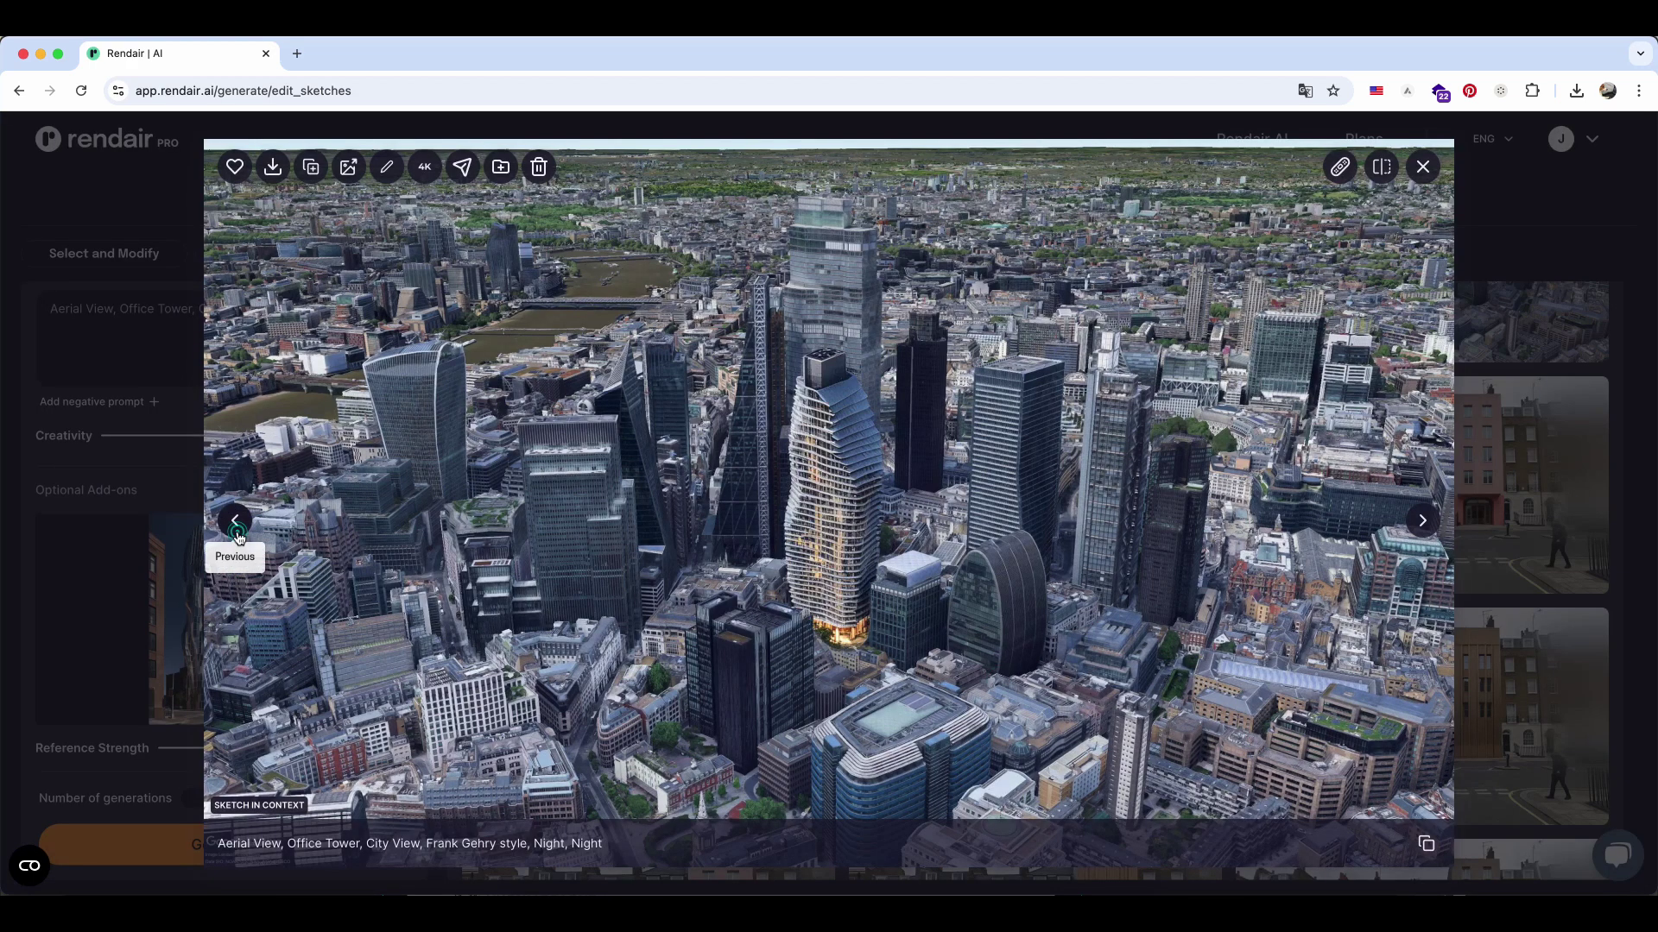
pyautogui.click(1422, 519)
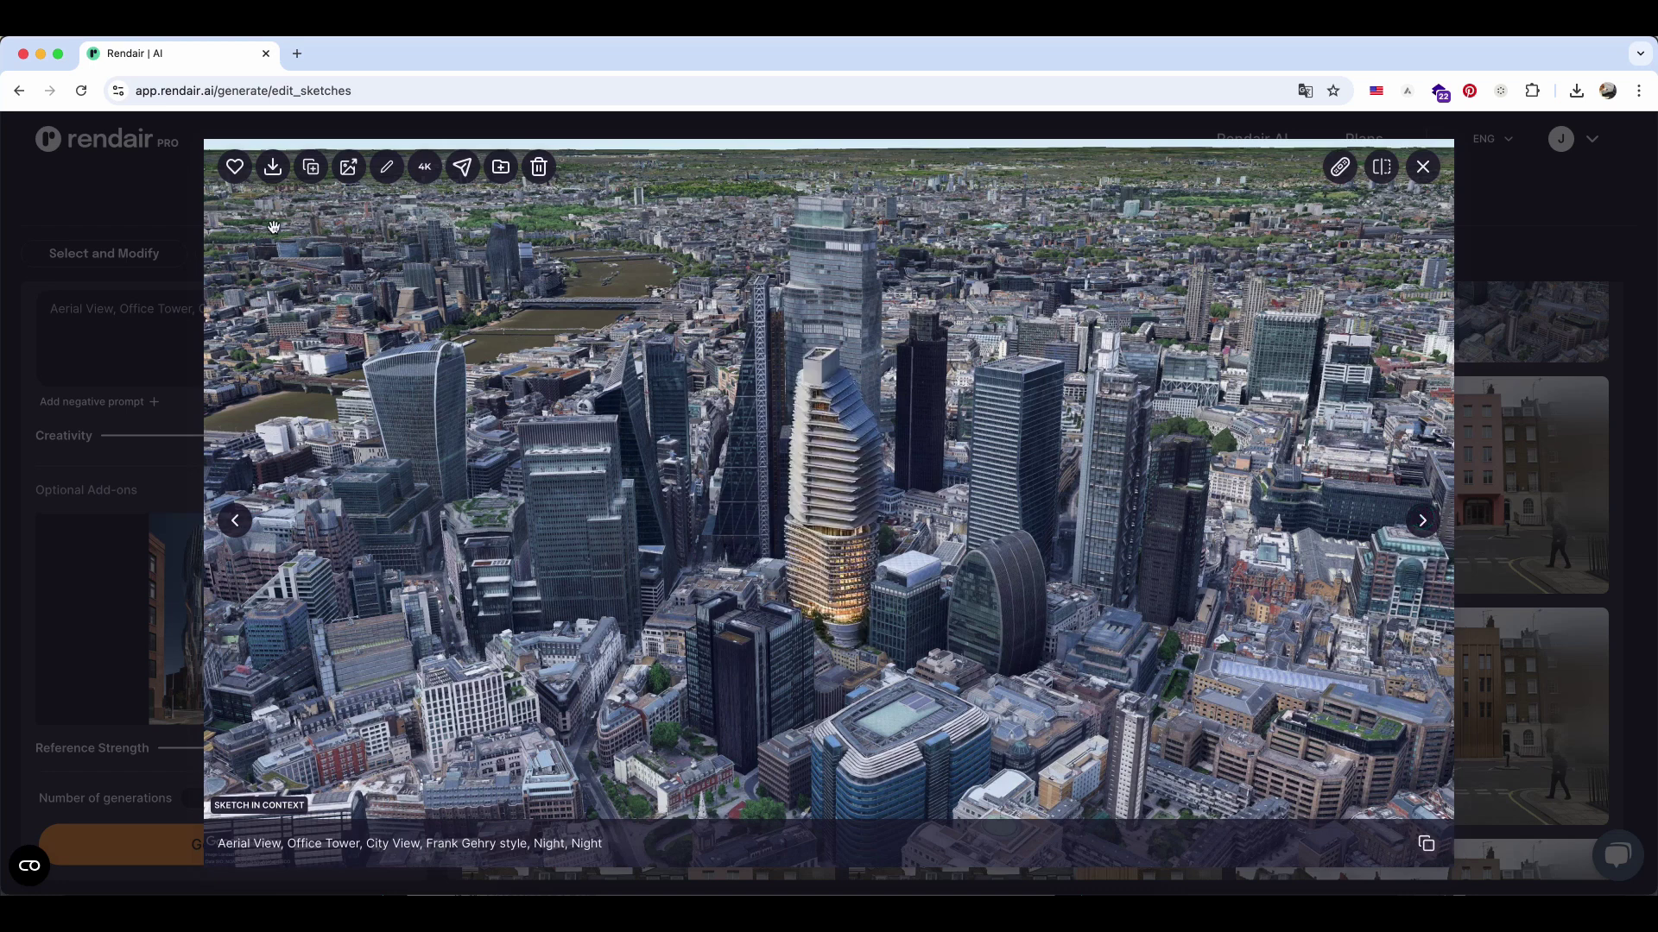
# Step: Download the current Gehry-style tower render and return to the Sketch in Context gallery
pyautogui.click(273, 167)
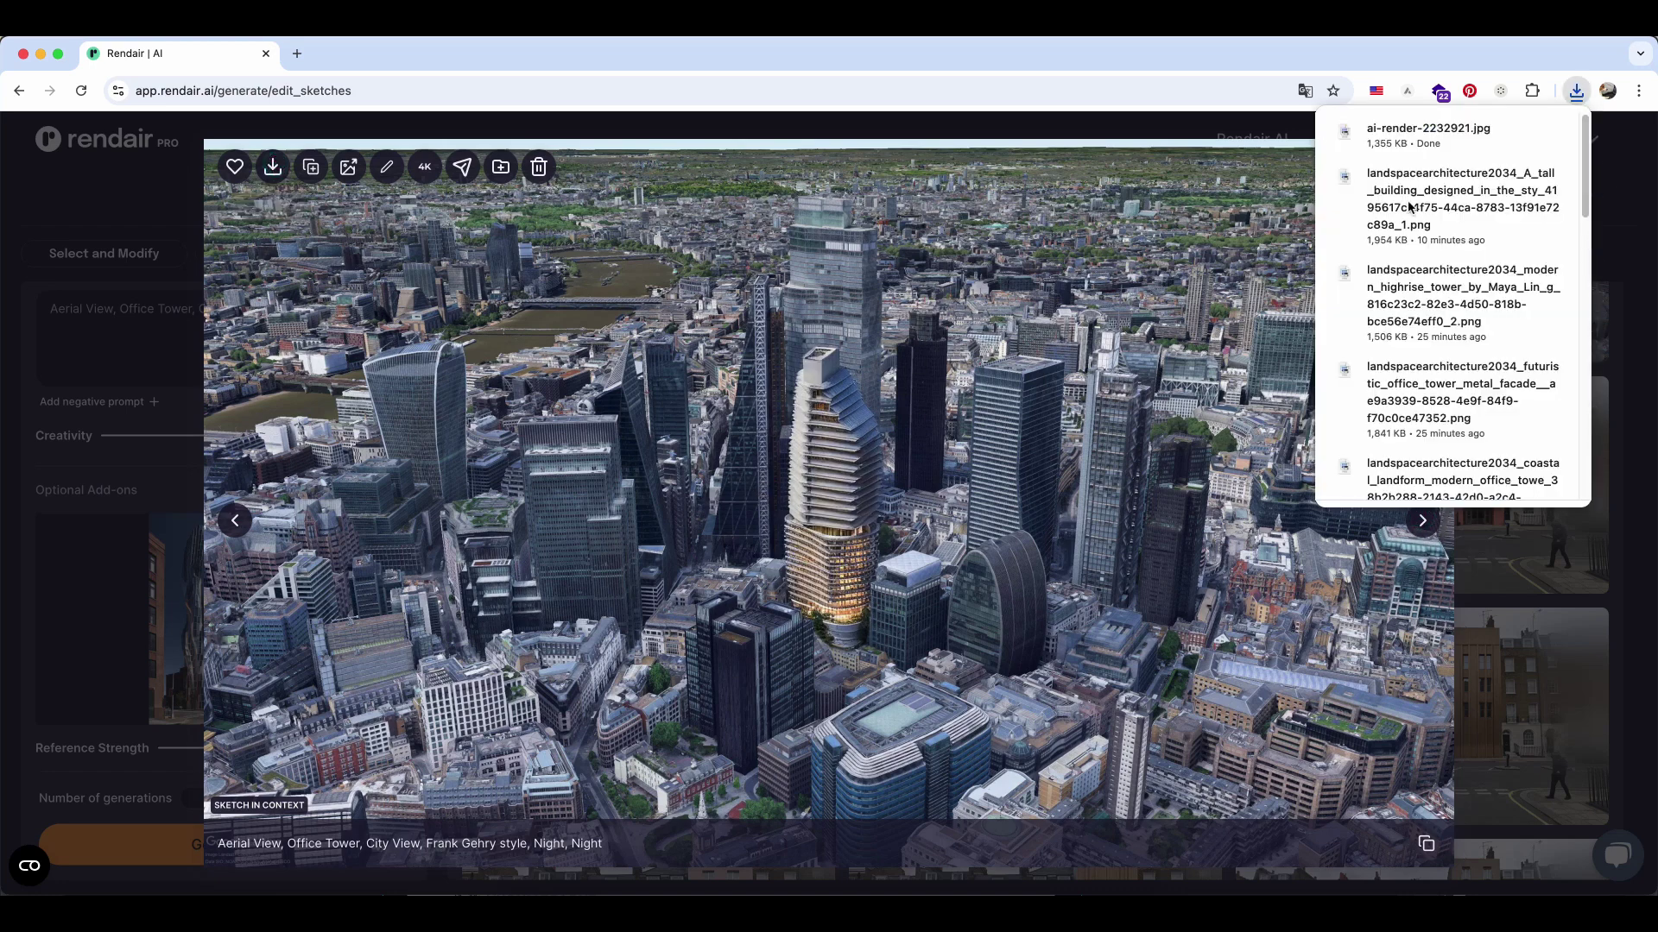
pyautogui.click(1225, 146)
pyautogui.click(1225, 145)
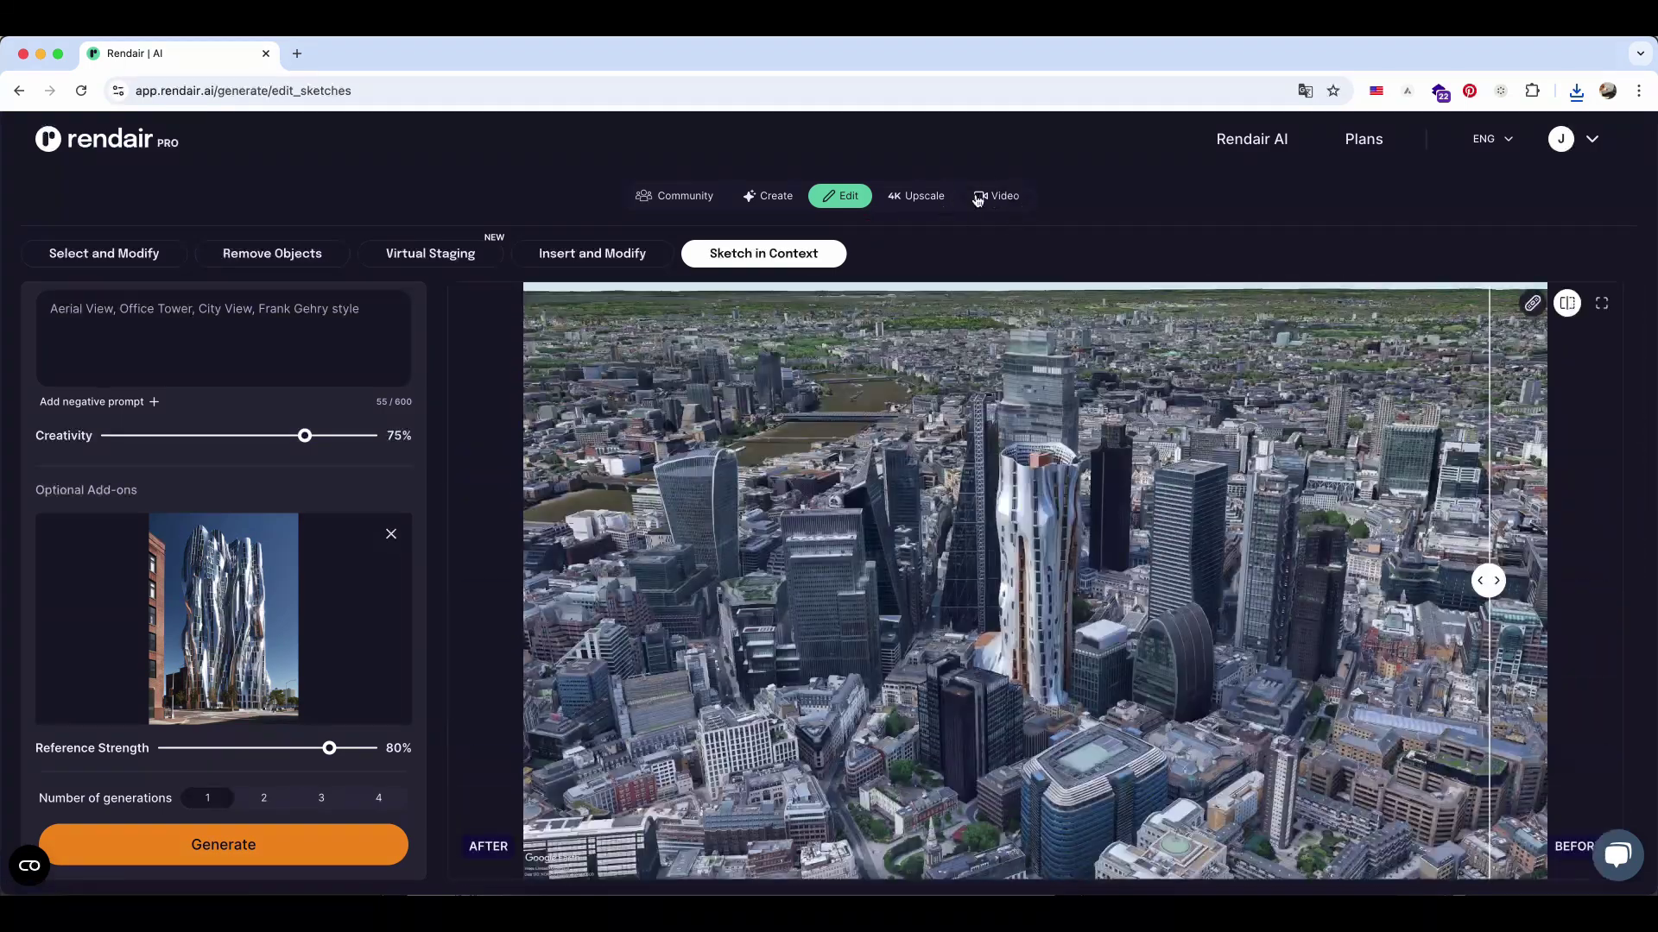
# Step: Replace the Image to Video source with the cropped London aerial tower render
pyautogui.click(985, 199)
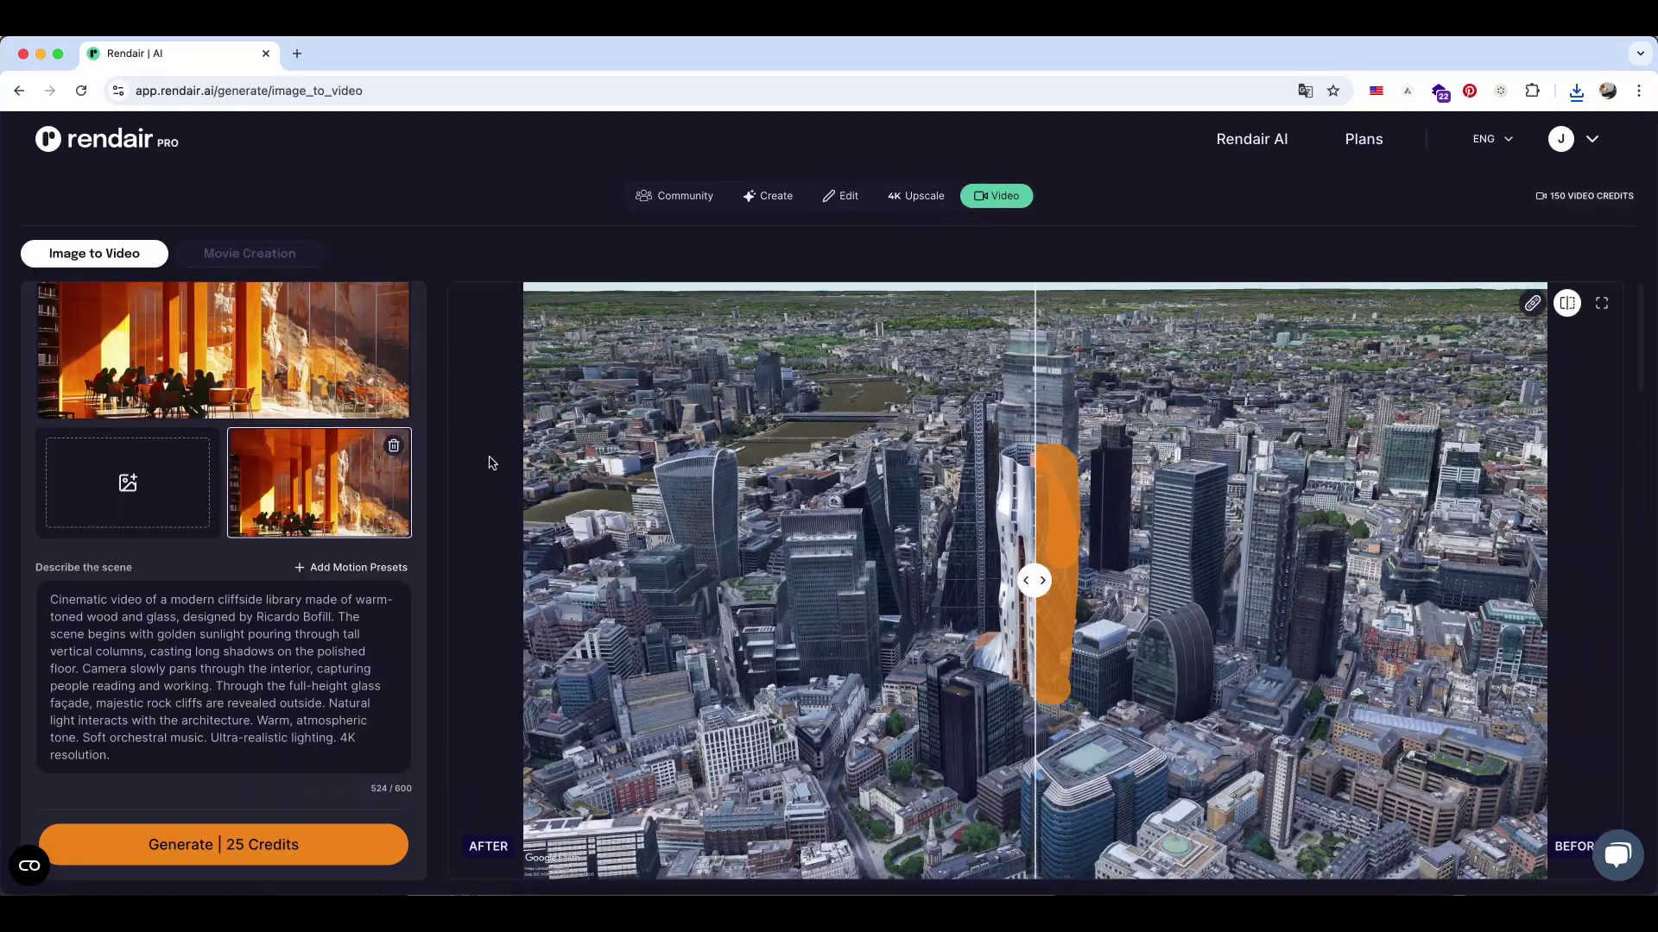
pyautogui.click(390, 445)
pyautogui.click(223, 342)
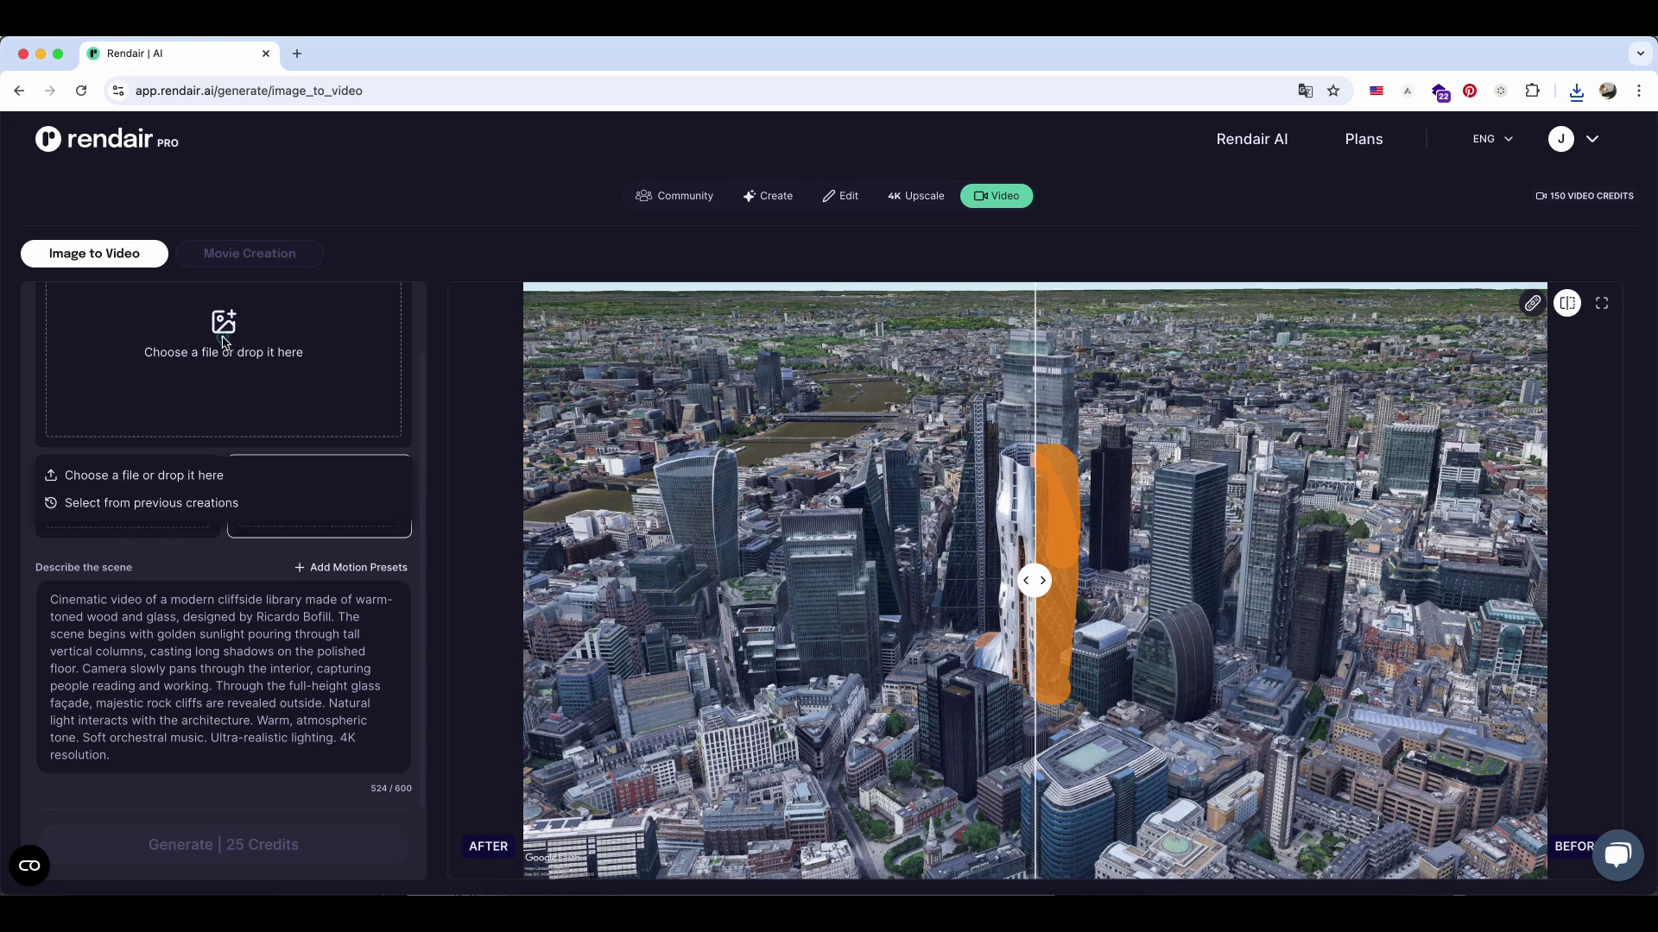
pyautogui.click(130, 477)
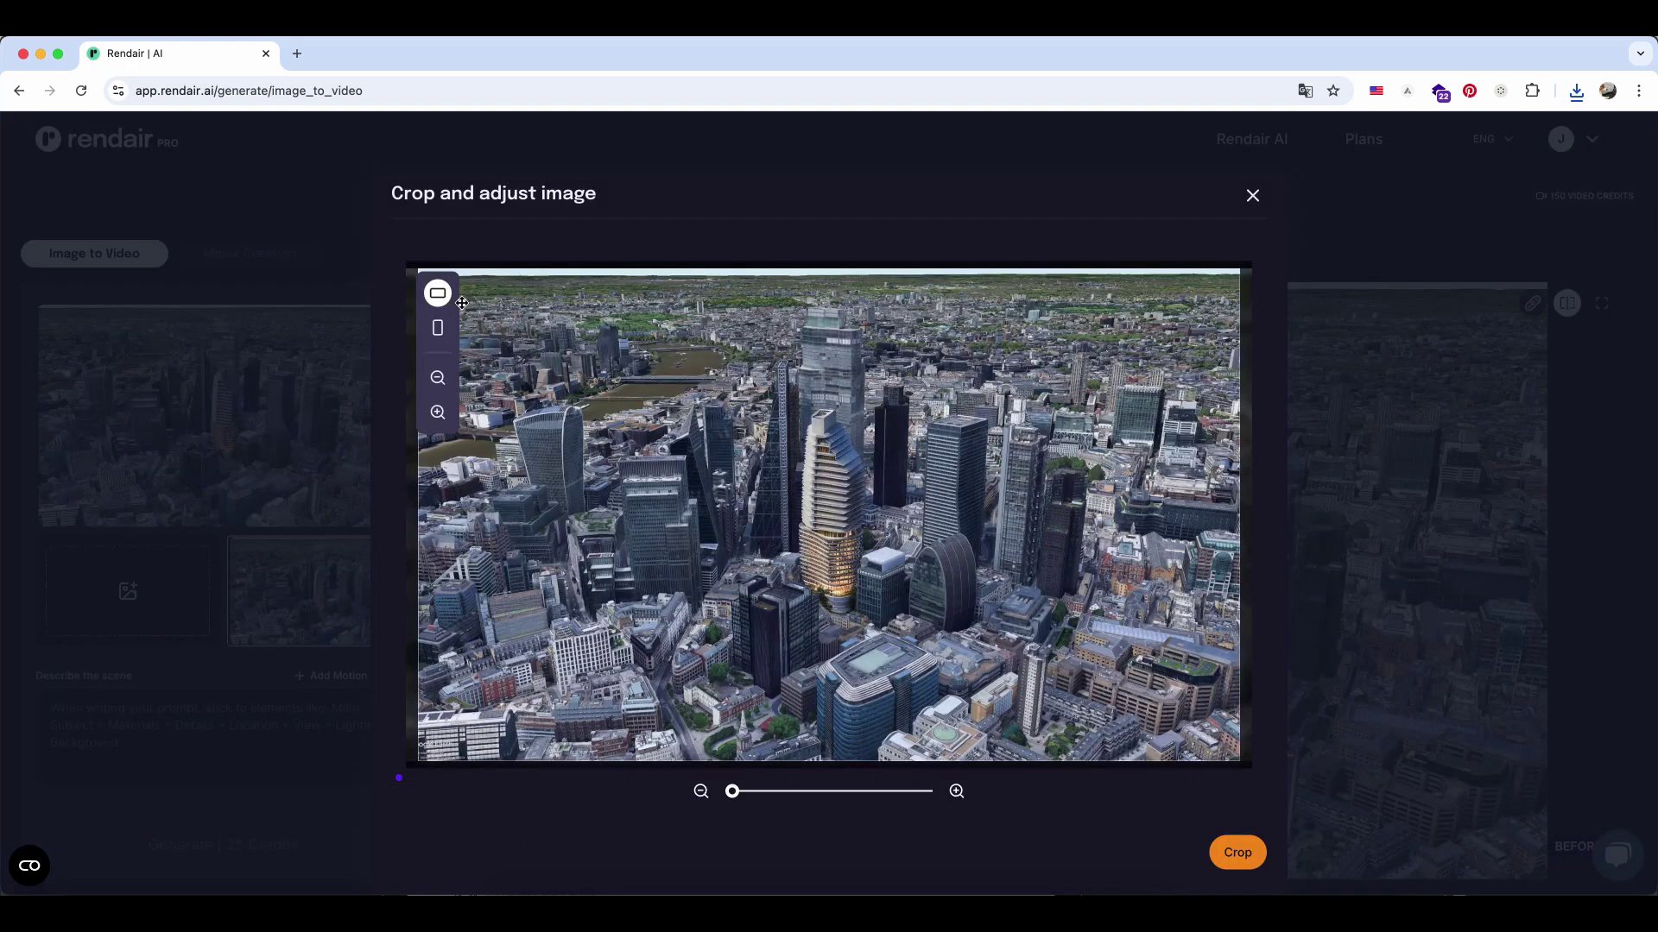
pyautogui.click(1238, 853)
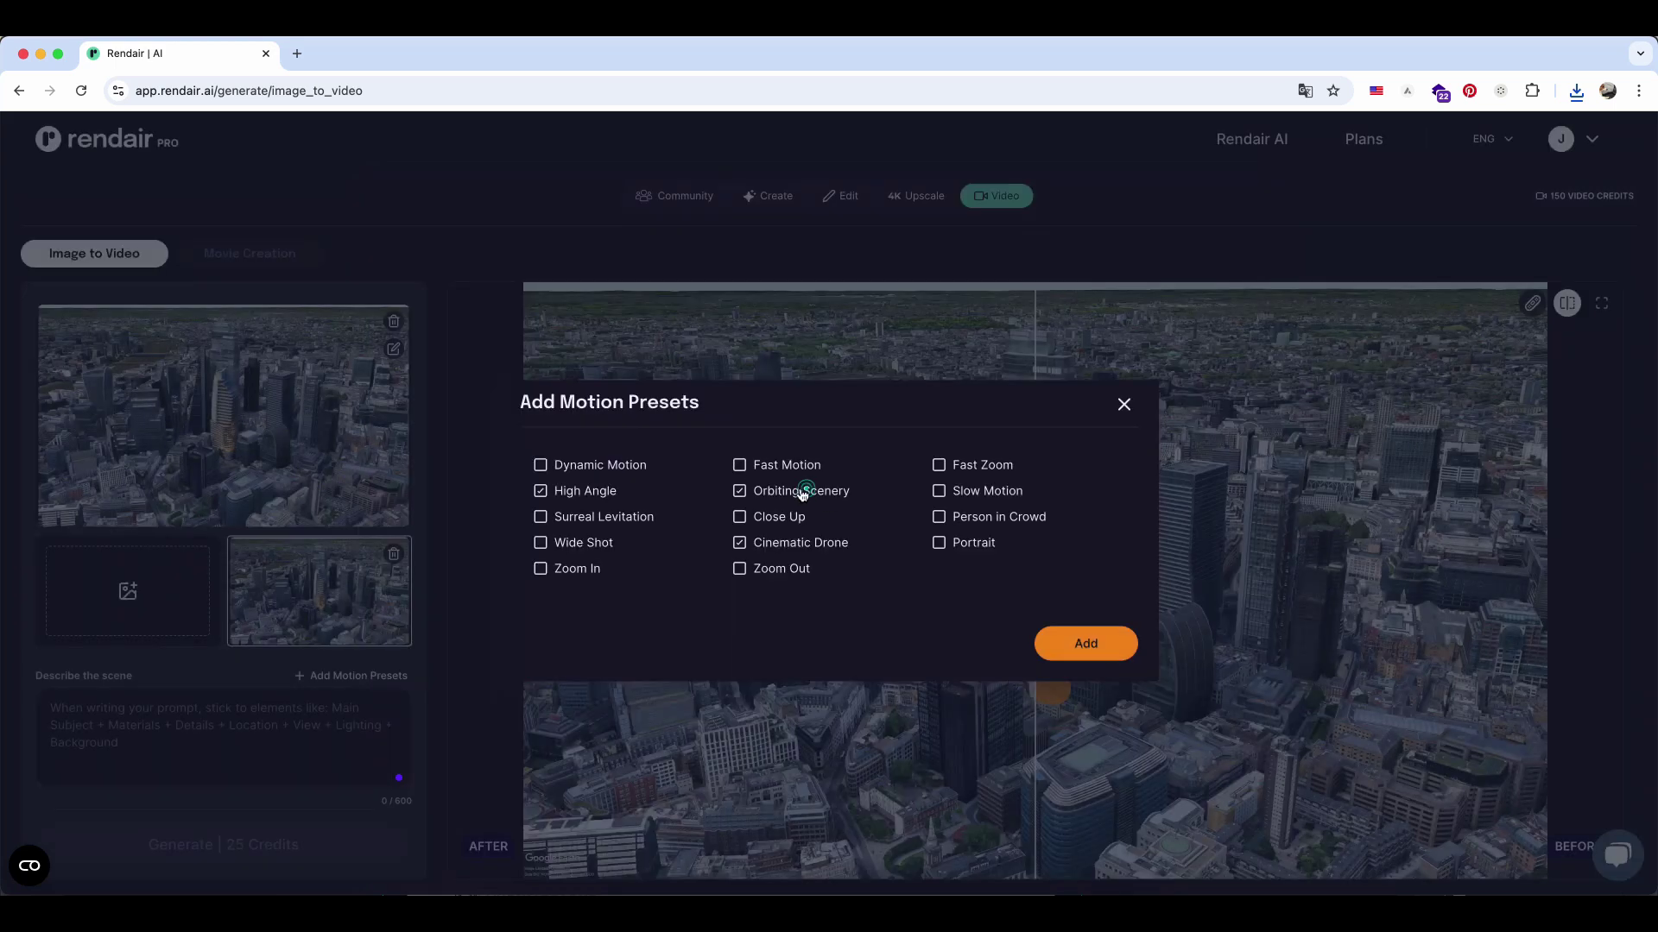
# Step: Add High Angle, Orbiting and Drone camera presets, generate the video, and play it
pyautogui.click(1067, 646)
pyautogui.click(325, 846)
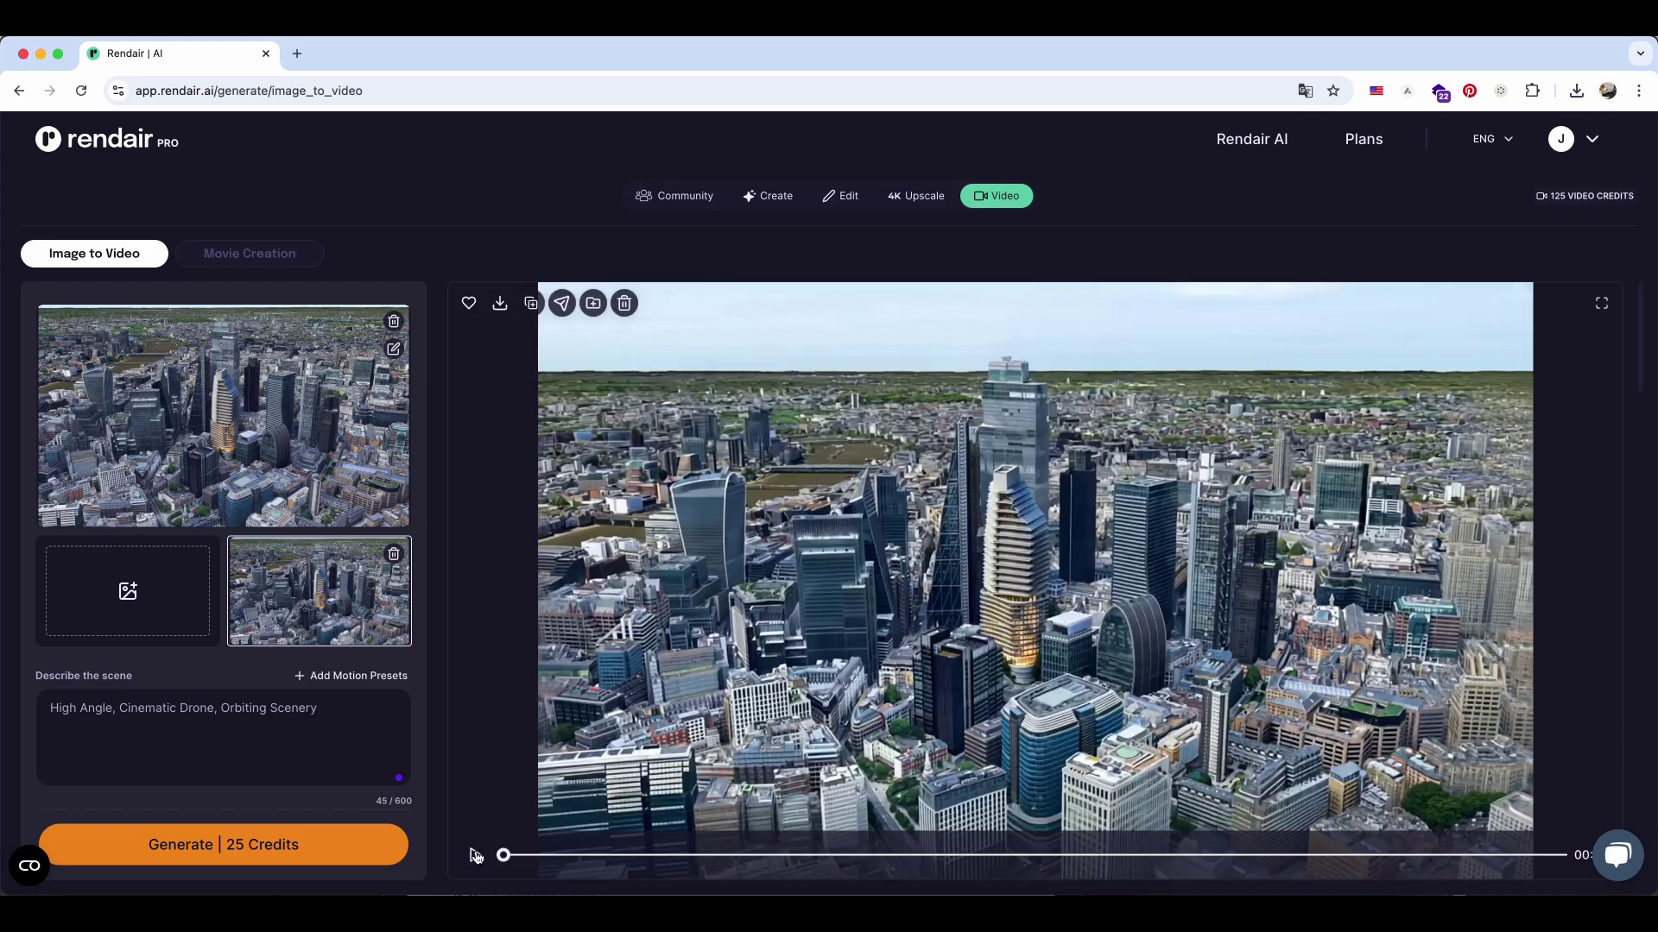
pyautogui.click(474, 855)
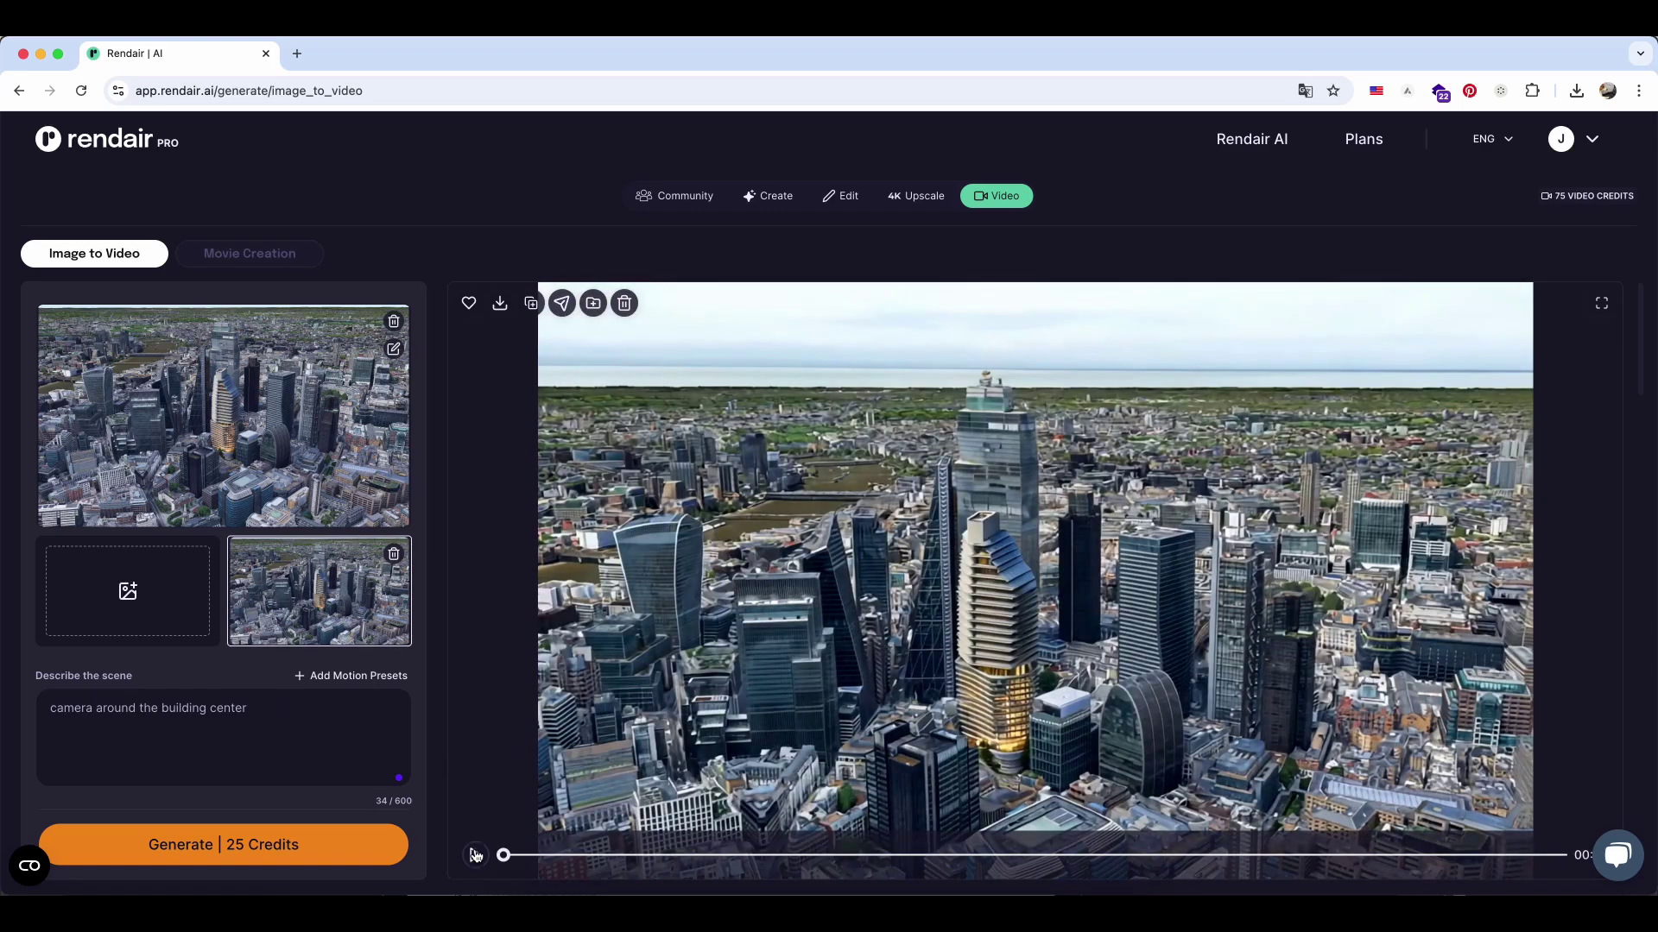
pyautogui.click(475, 855)
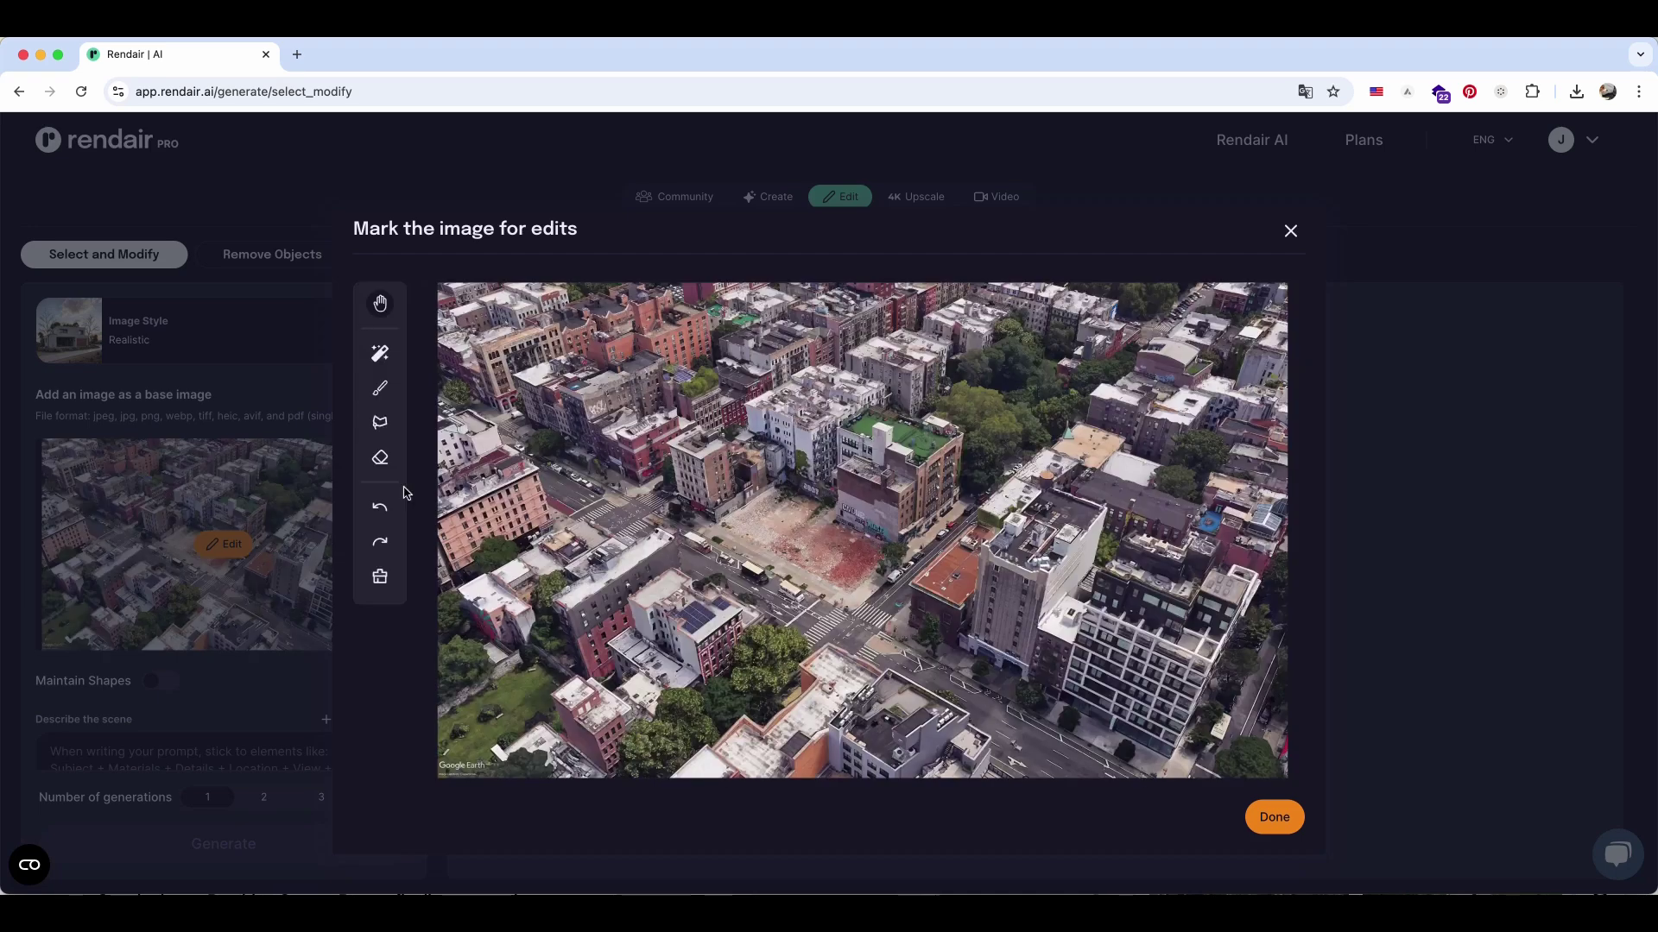
# Step: Lasso the empty corner lot in nyc aerial 1.jpg and confirm it as the area to modify
pyautogui.click(380, 422)
pyautogui.click(786, 488)
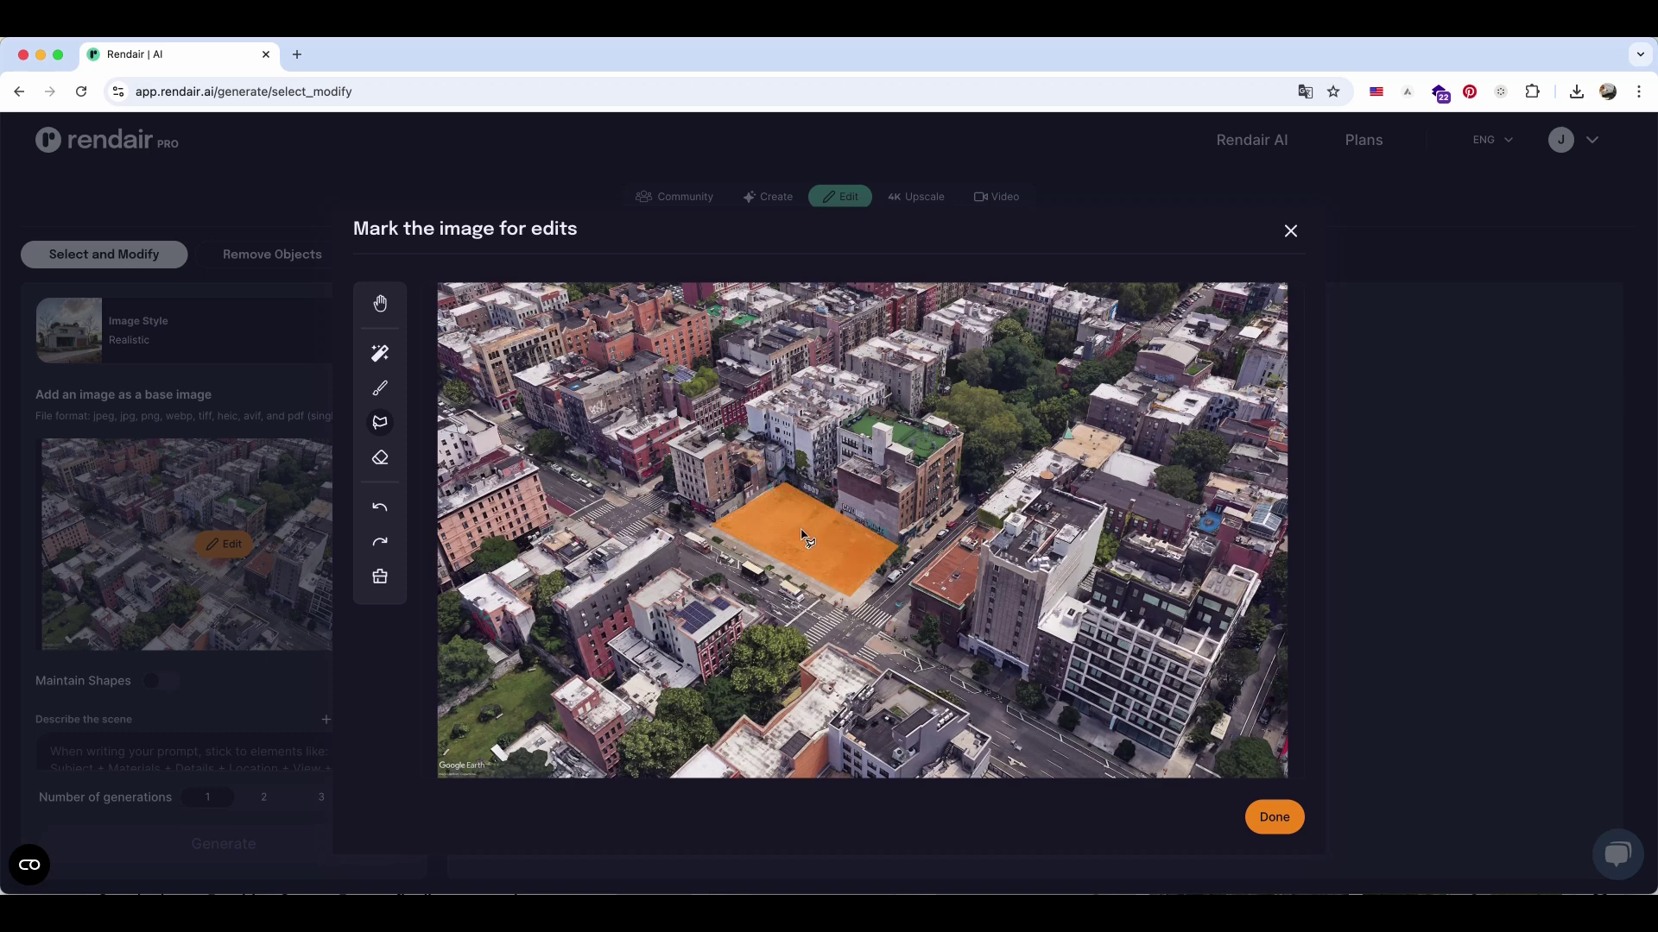
pyautogui.click(1276, 821)
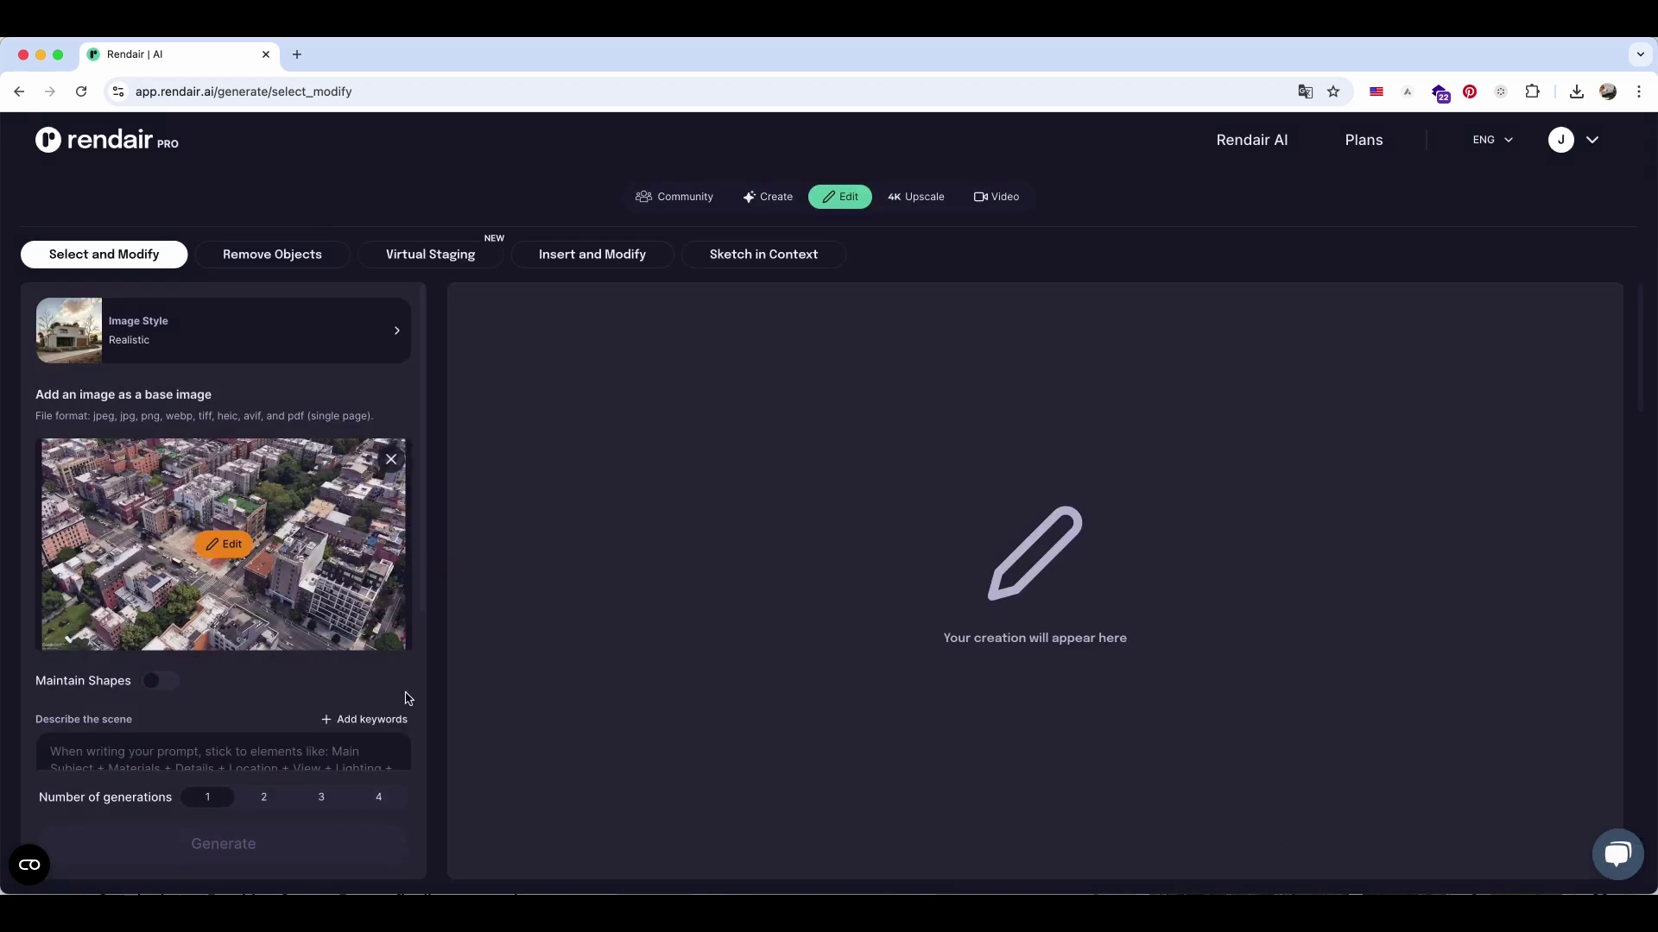
# Step: Paste the urban park prompt and change 'futuristic' to 'modern'
pyautogui.scroll(-3, 268, 699)
pyautogui.click(149, 546)
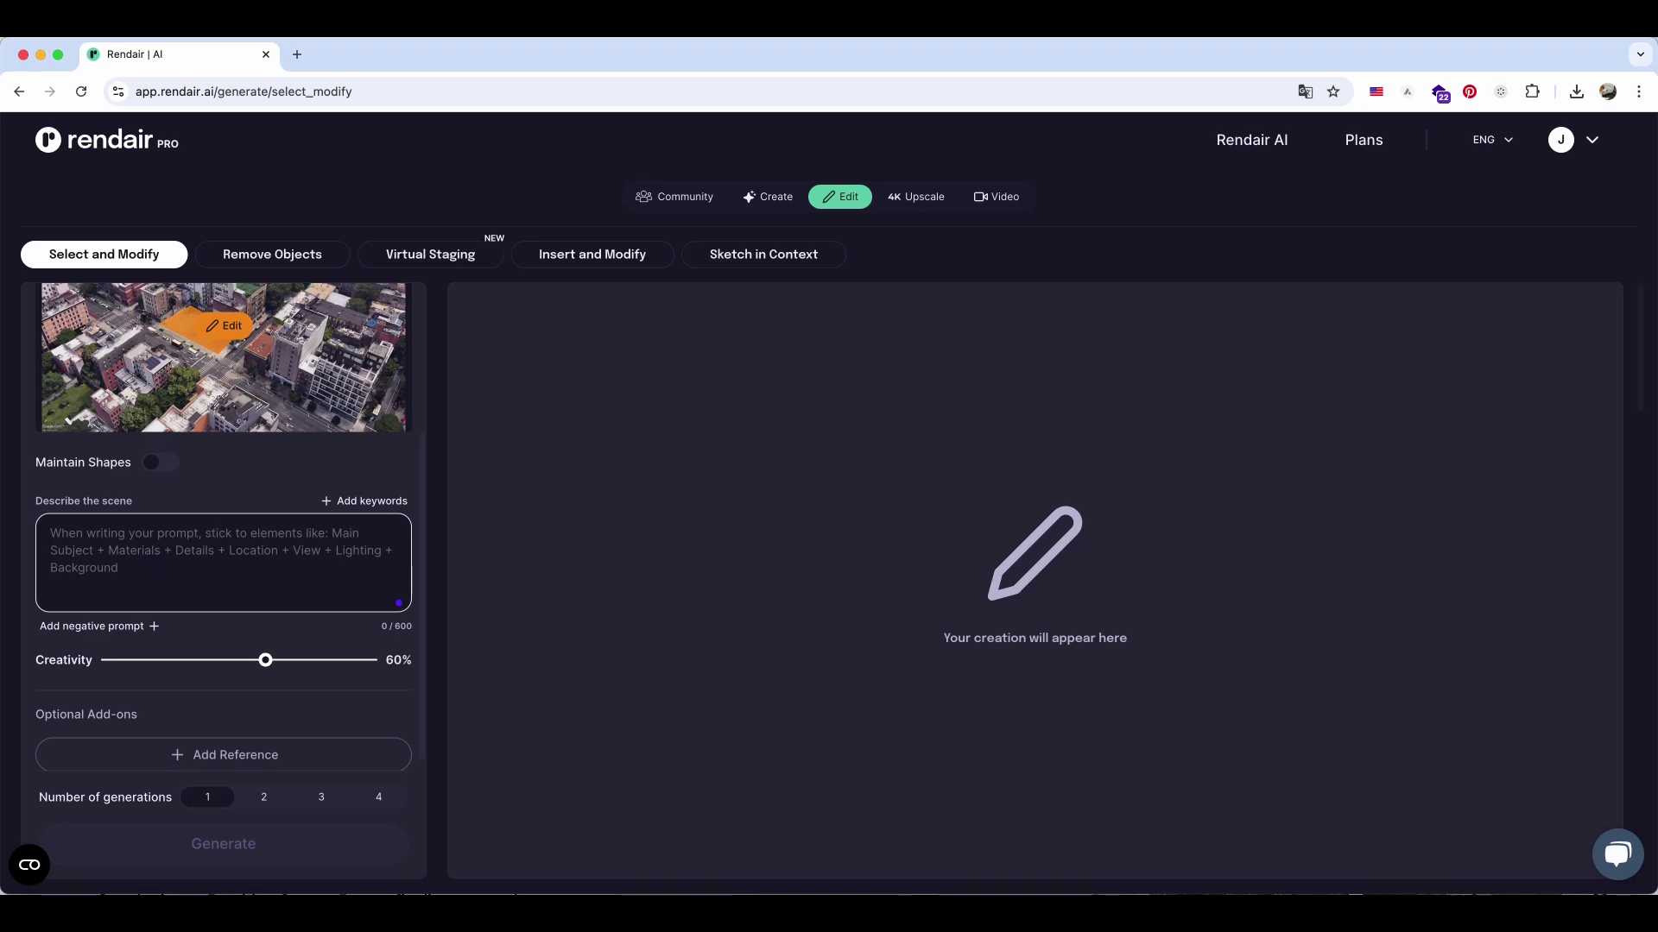
pyautogui.write("A futuristic urban park in the heart of a downtown city, surrounded by modern glass skyscrapers. The park is filled with lush trees, open lawns, walking paths, a sunken amphitheater, cherry blossom trees, and people enjoying the space. Designed with curving walkways, a mix of palm and deciduous trees, and colorful landscaping. The skyline includes tall, silver skyscrapers and historic red brick buildings. Sunny weather, blue sky, clean atmosphere, city planning visual, high-resolution architectural rendering, bird's-eye angle.")
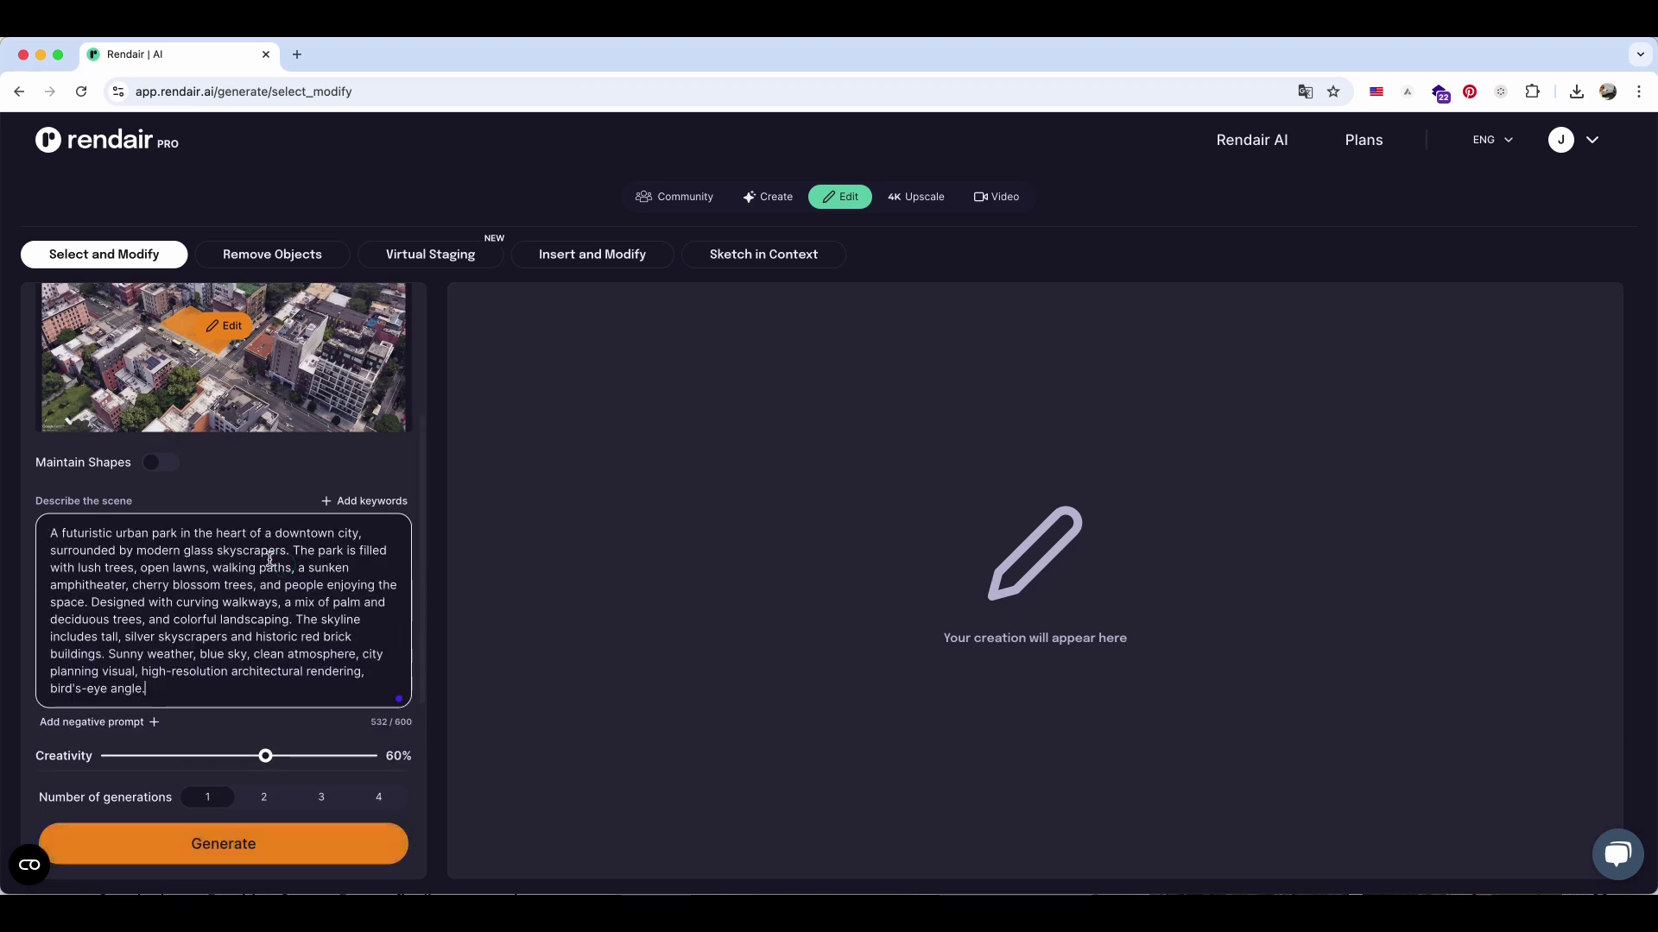
pyautogui.doubleClick(76, 530)
pyautogui.write('modern')
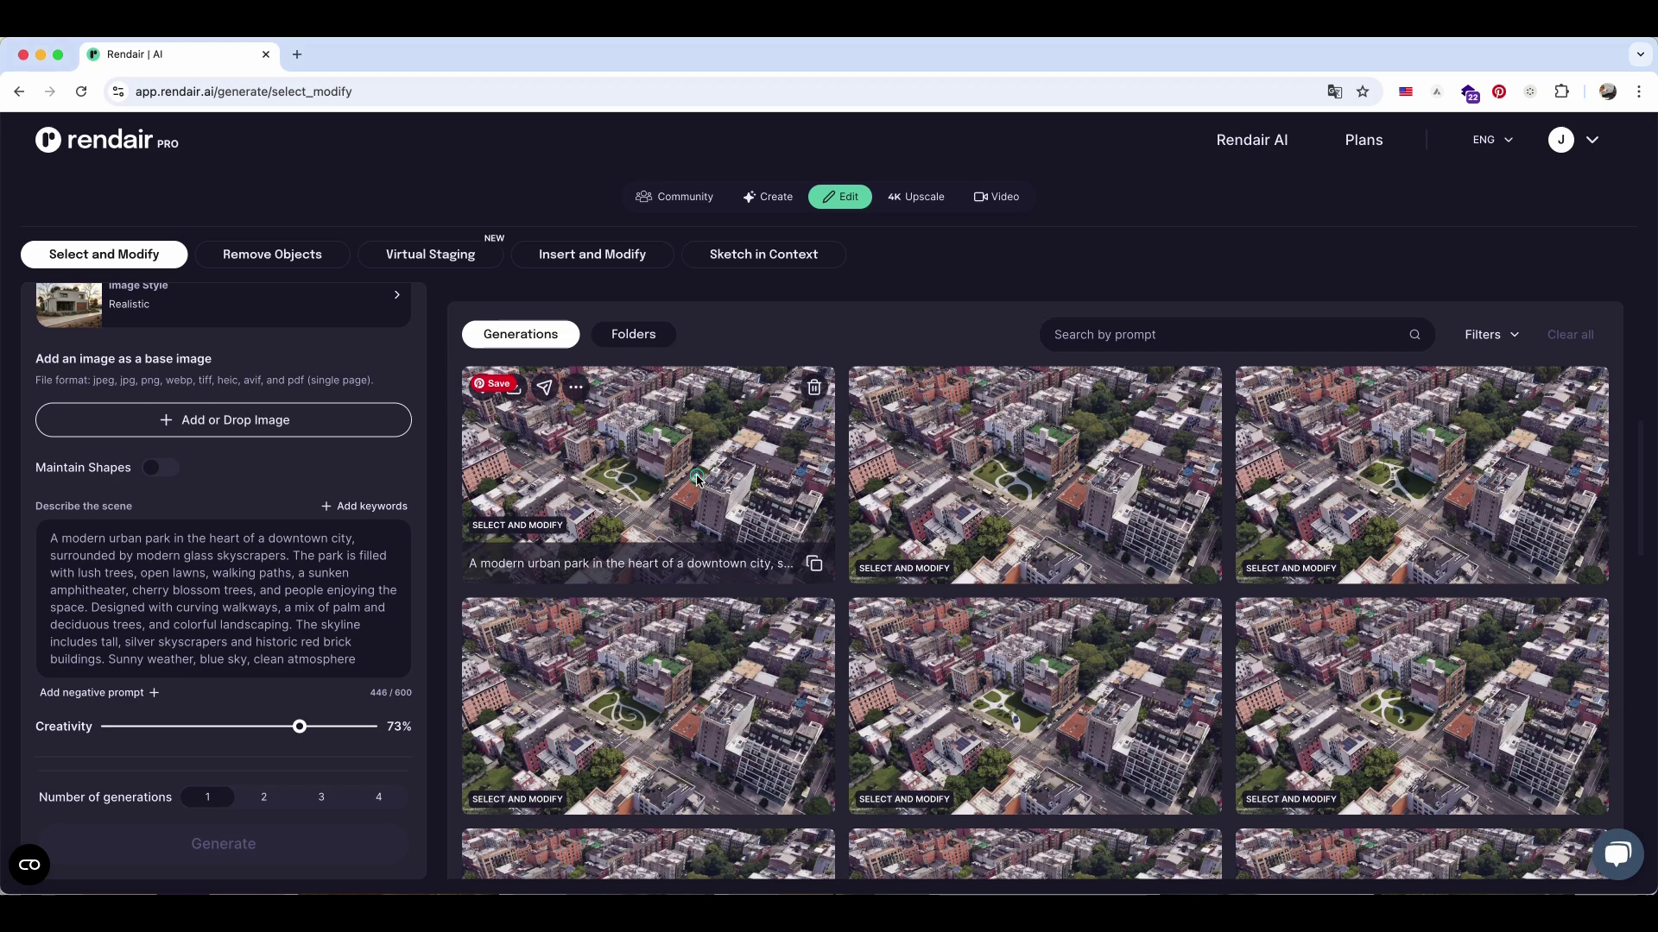
# Step: Browse the generated modern park variants full size, then return to the render creation tools
pyautogui.click(697, 476)
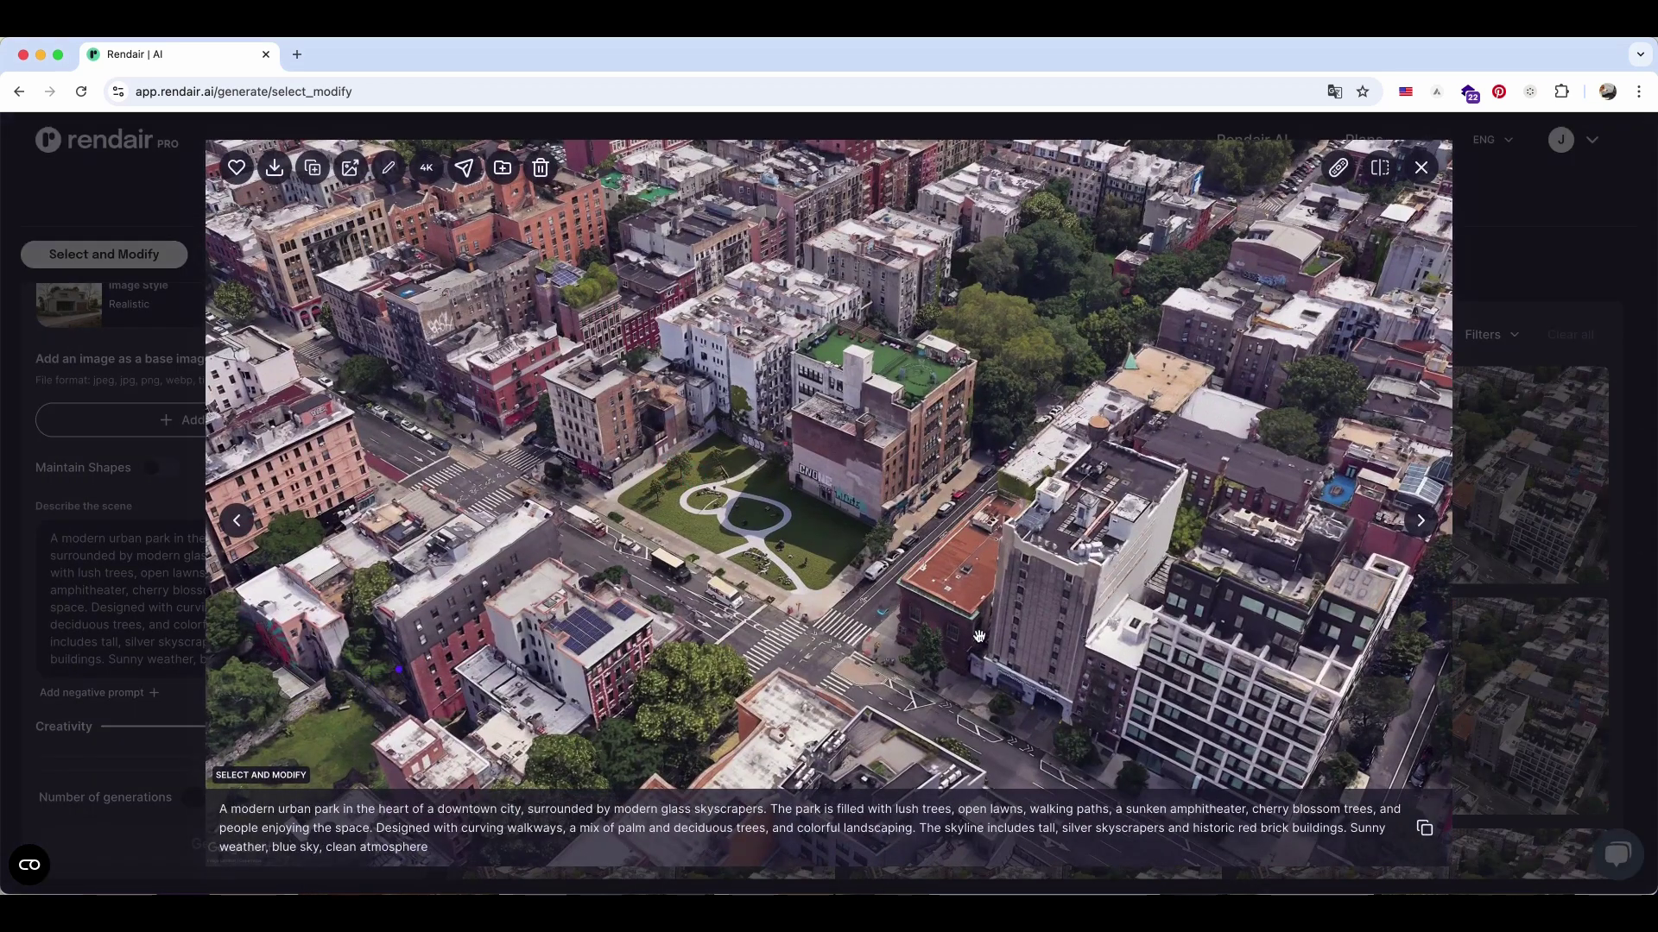
pyautogui.click(1421, 521)
pyautogui.click(1422, 522)
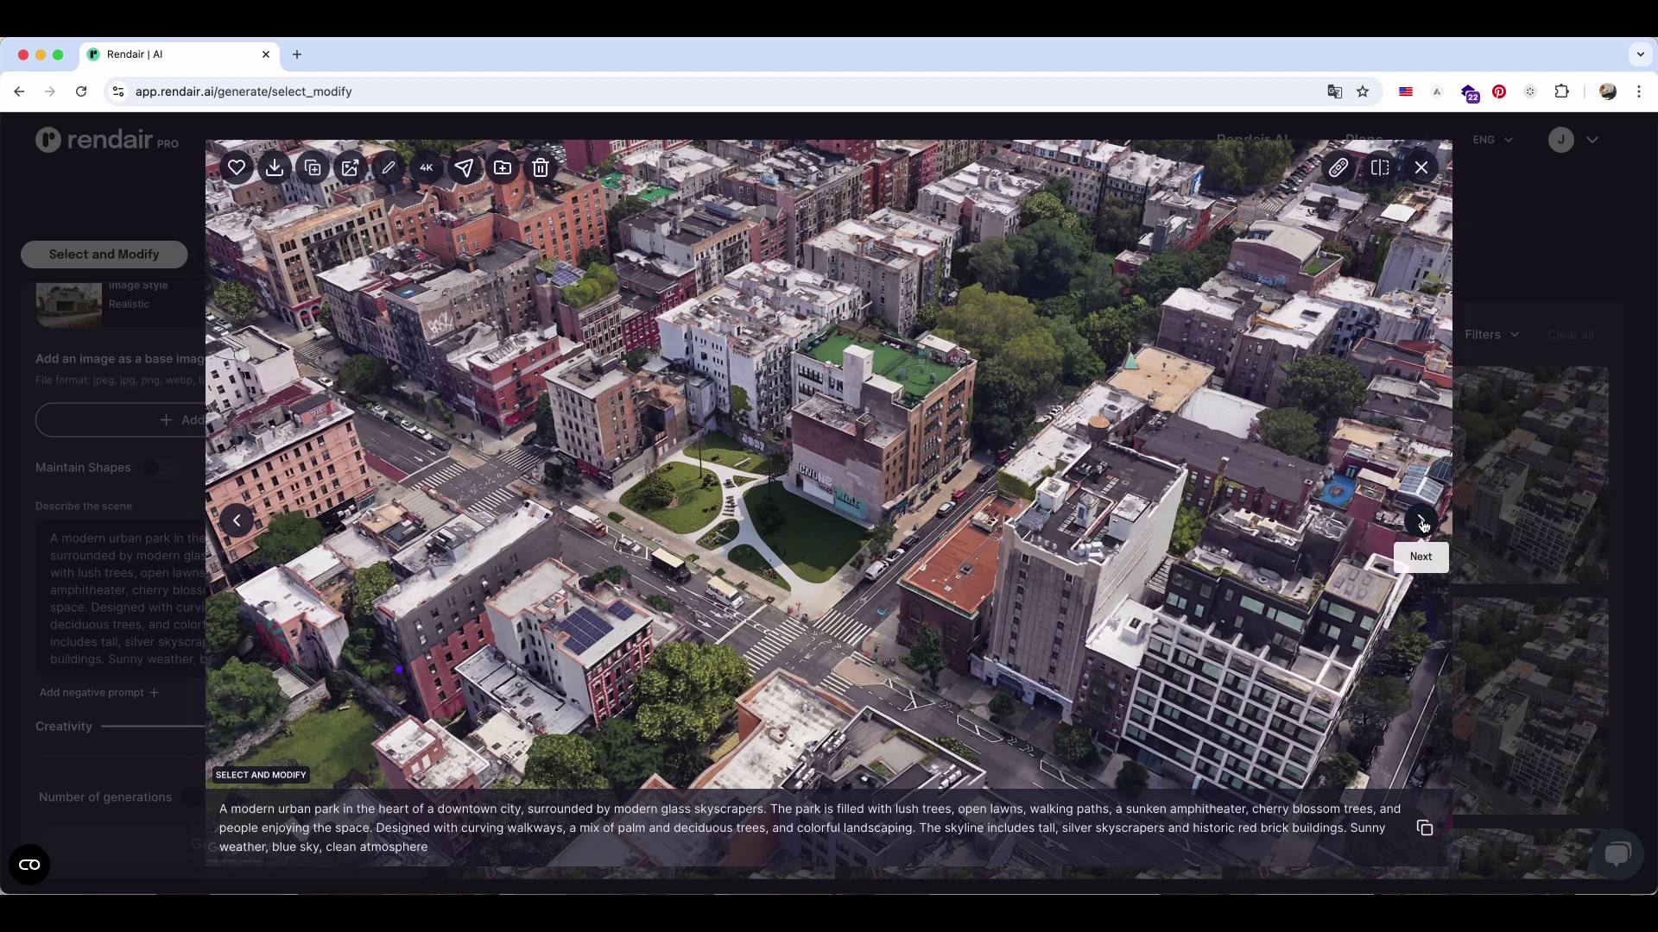
pyautogui.click(1422, 522)
pyautogui.click(1422, 522)
pyautogui.click(1422, 521)
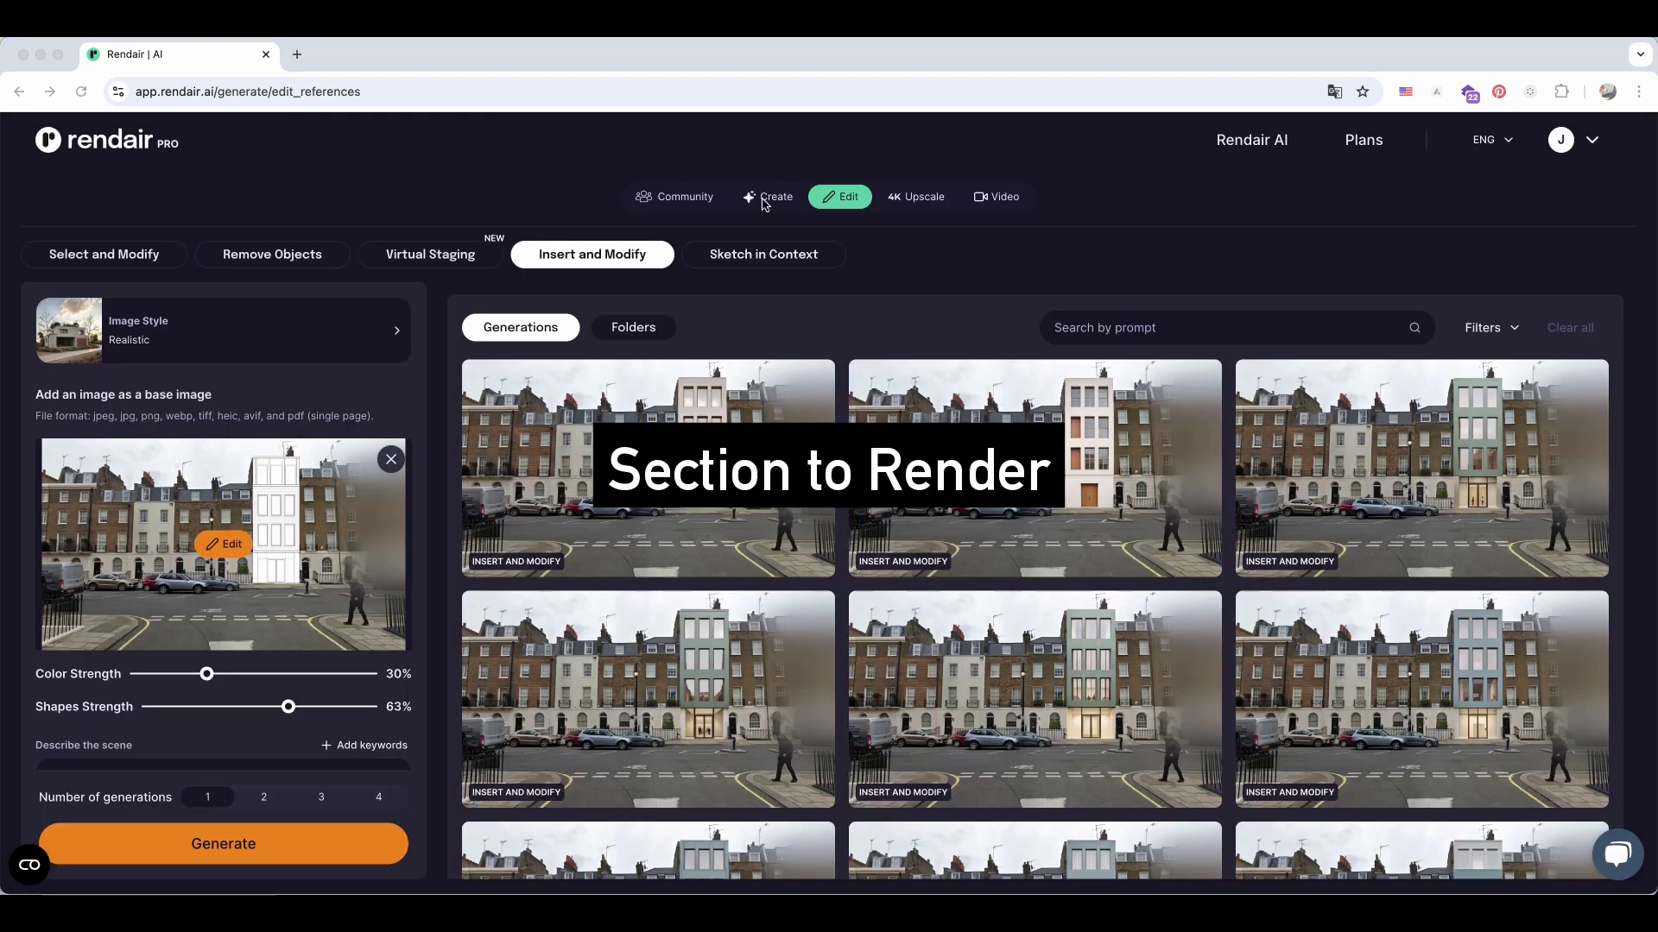
pyautogui.click(762, 201)
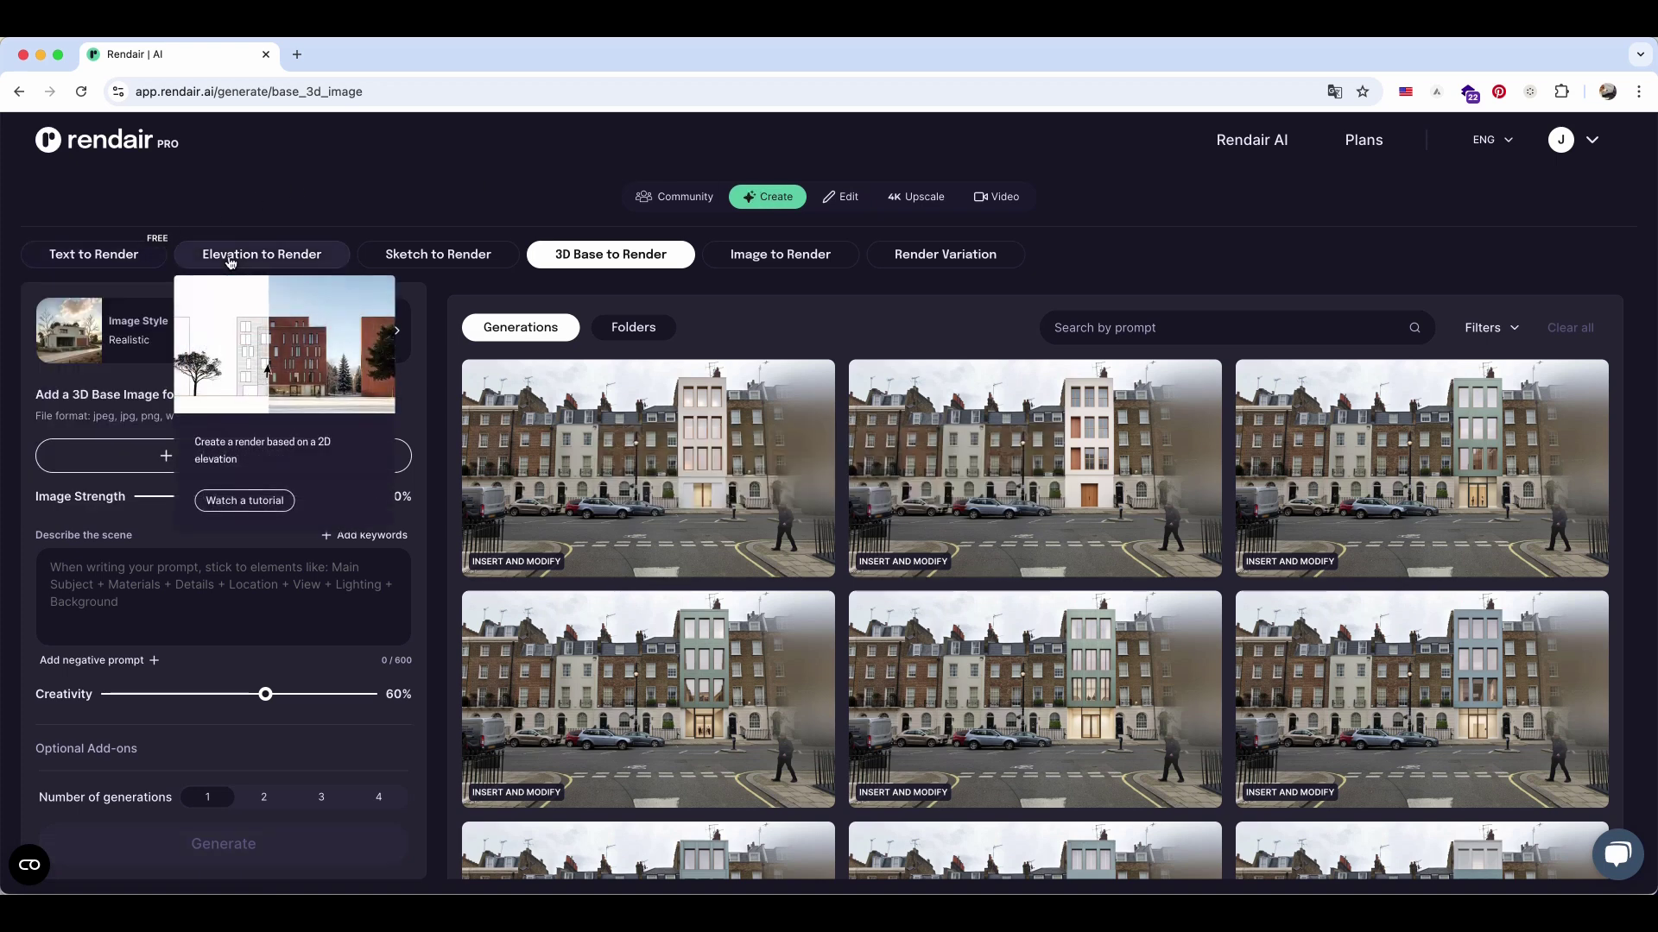
# Step: Load wood house elevation.png as the base image in Elevation to Render
pyautogui.click(231, 259)
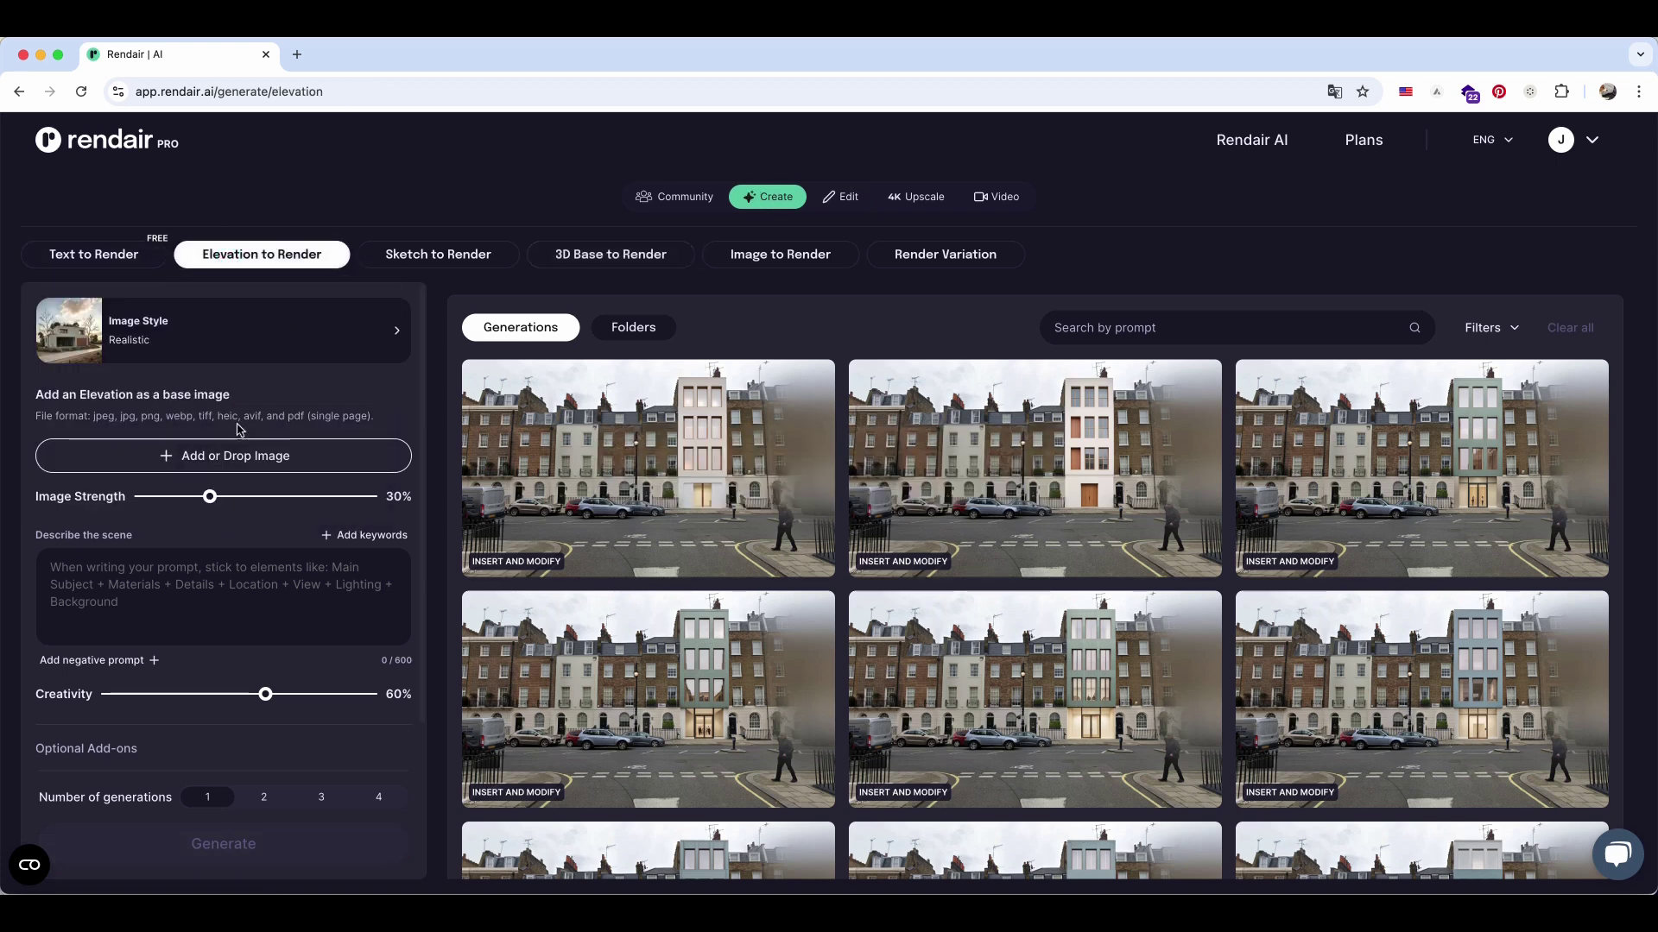
pyautogui.moveTo(315, 894); pyautogui.dragTo(164, 462)
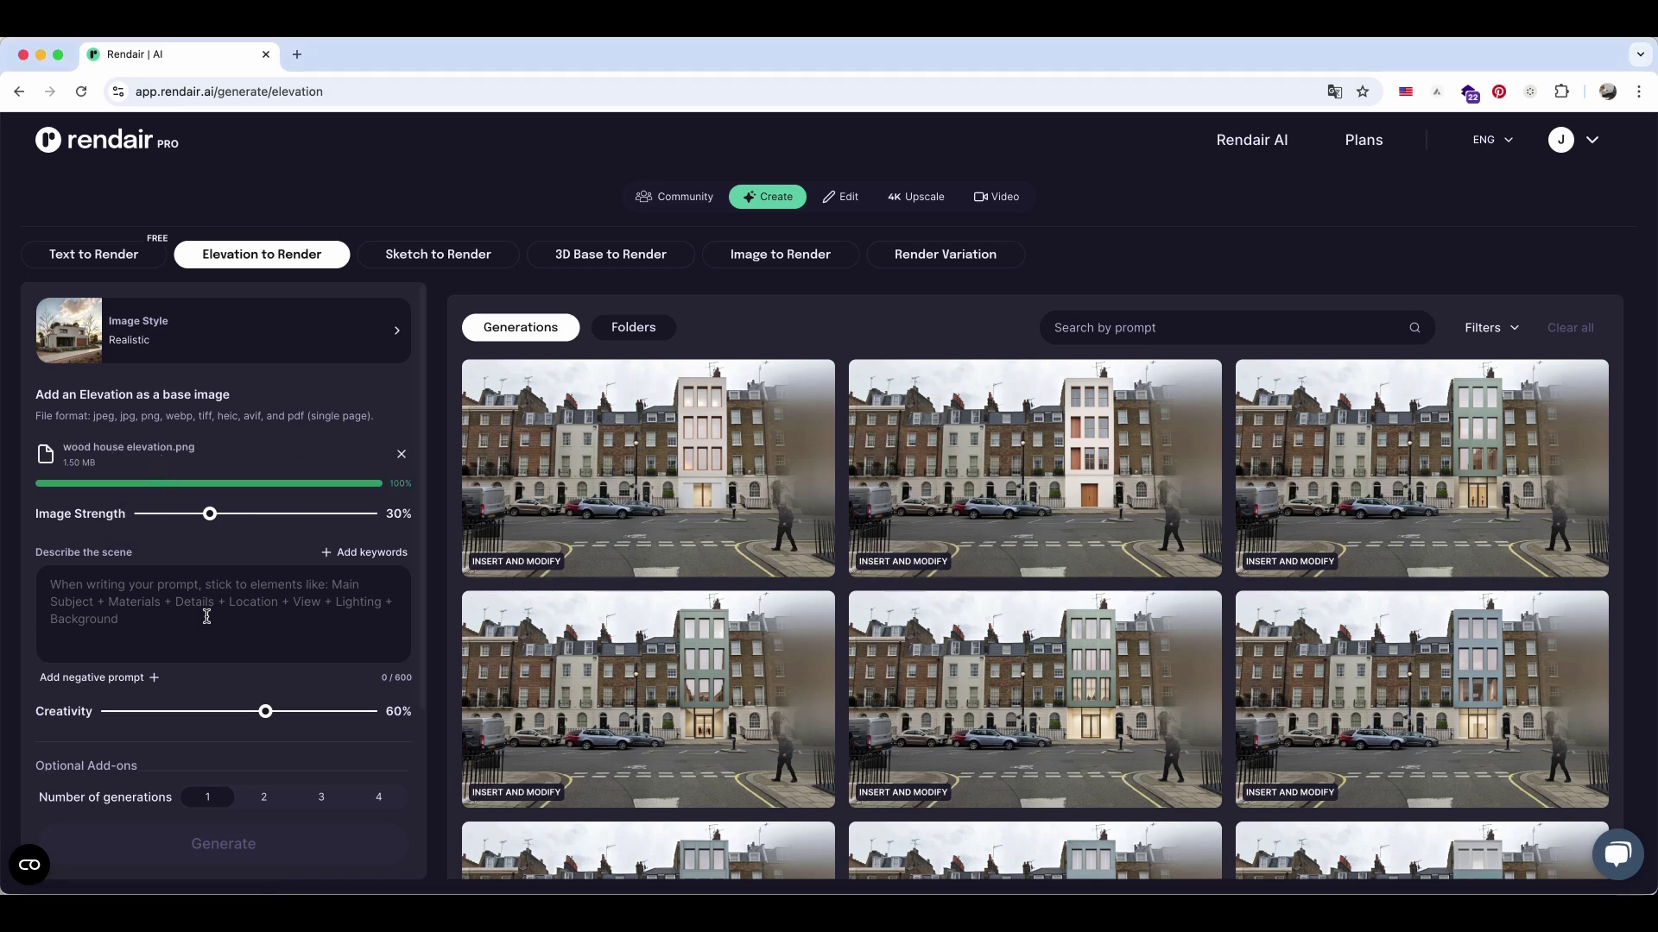
pyautogui.click(191, 663)
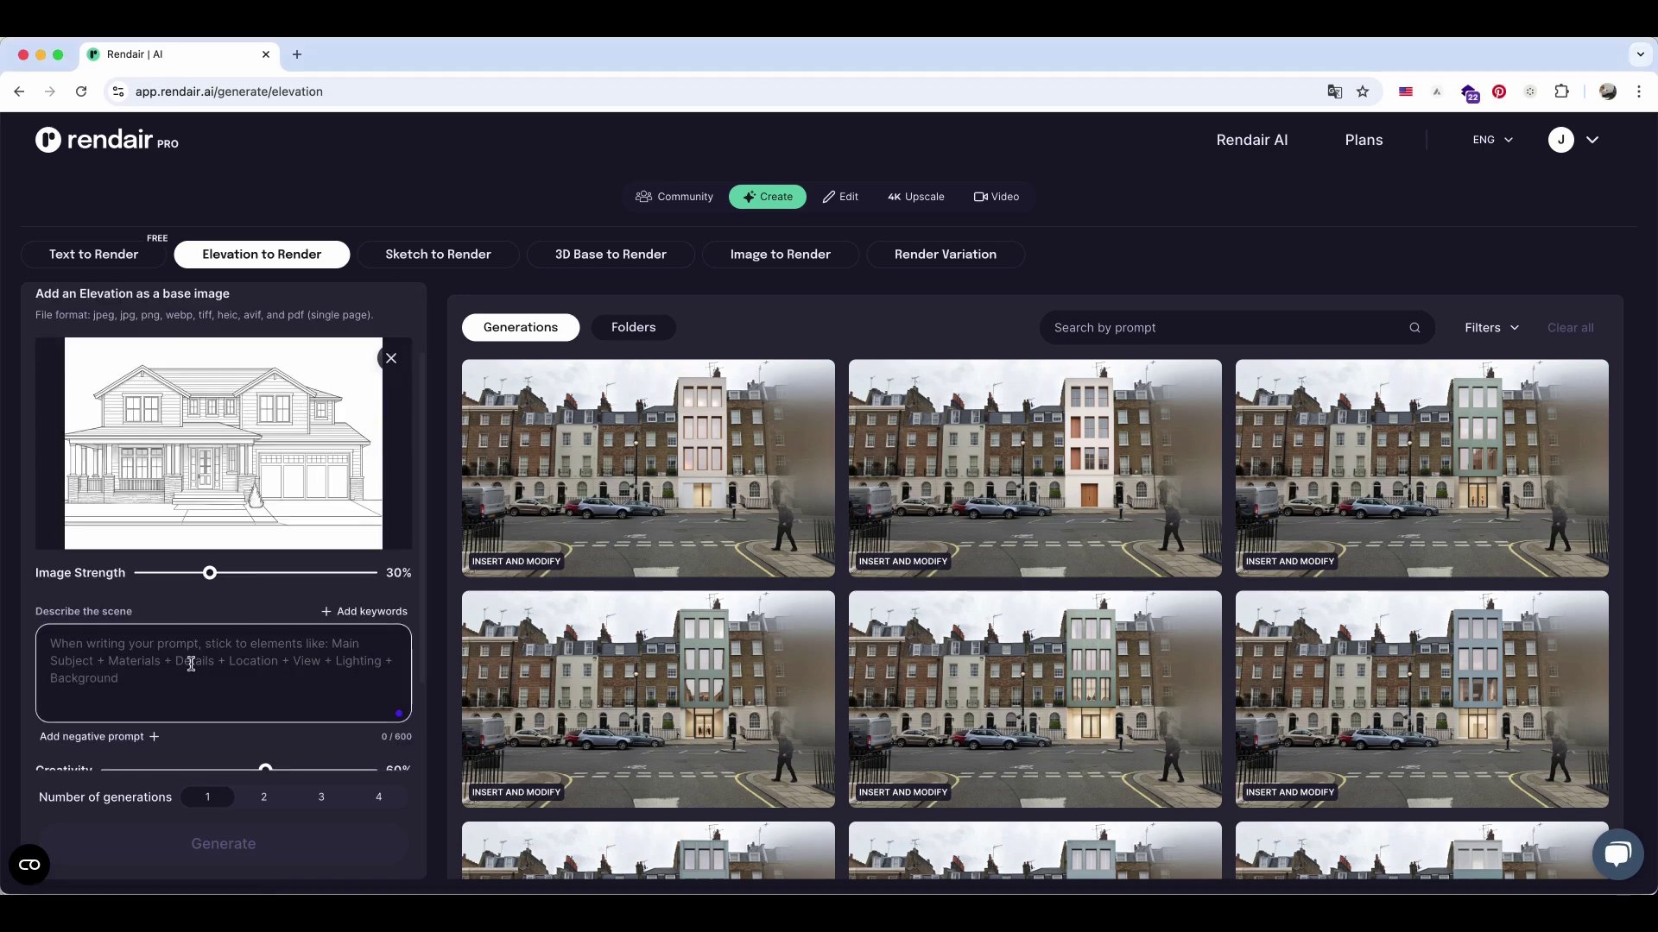
# Step: Tag the scene with Elevation Frontal View, Suburban Area and Frontal view keywords
pyautogui.click(362, 613)
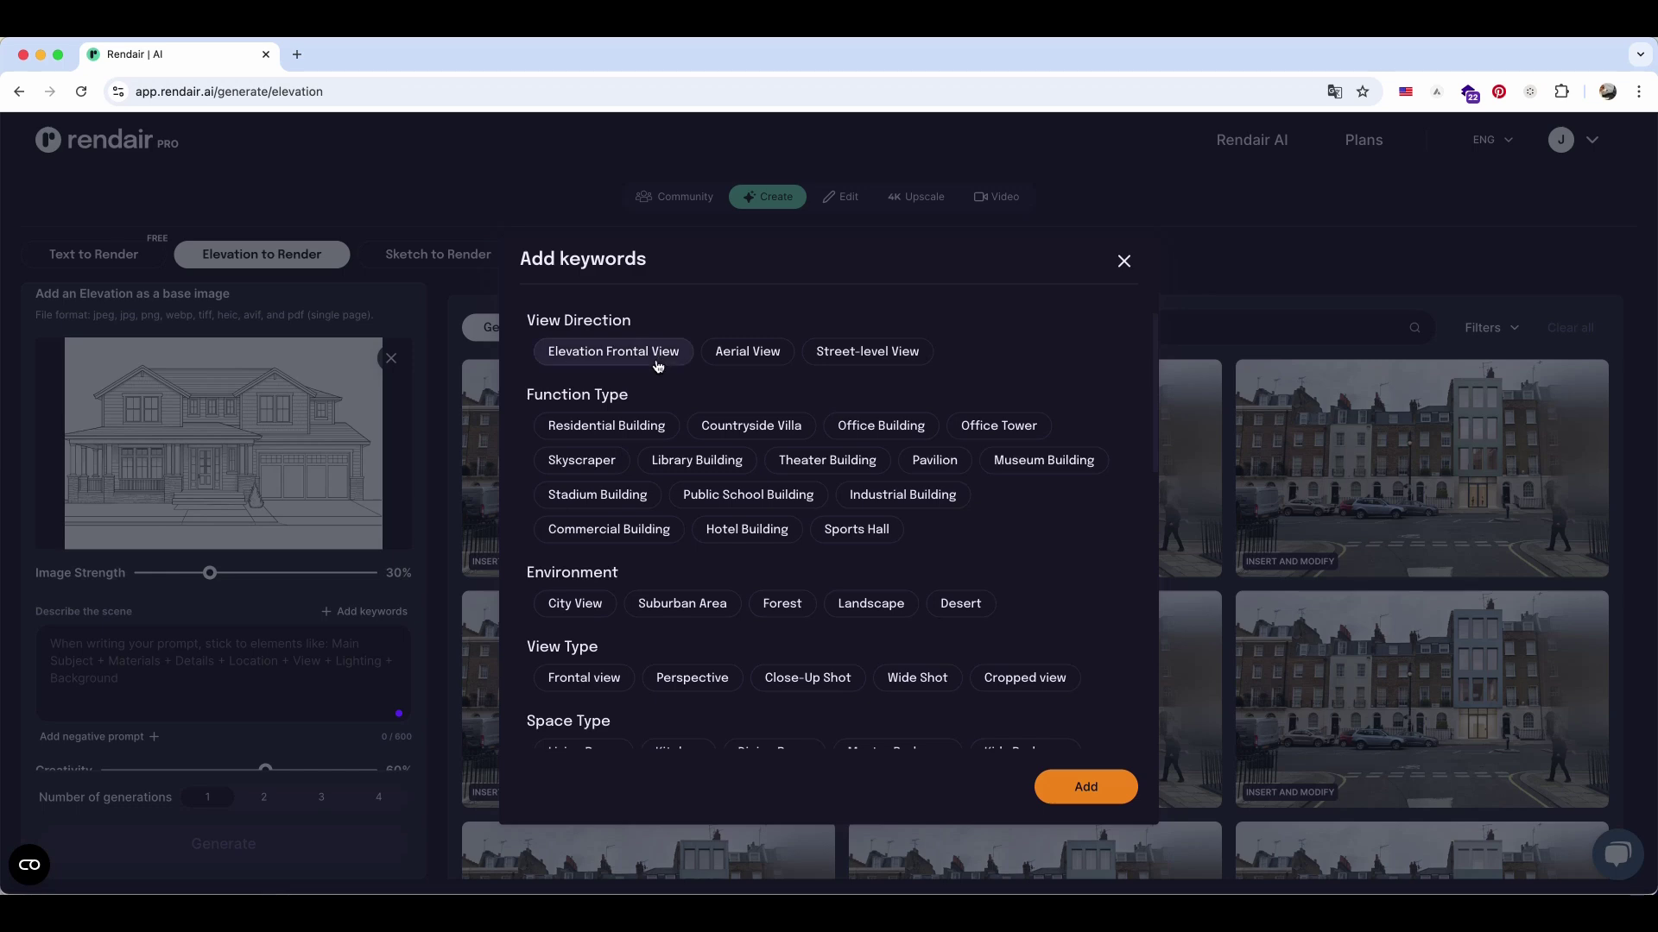
pyautogui.click(658, 359)
pyautogui.click(660, 604)
pyautogui.scroll(-1, 592, 639)
pyautogui.click(587, 649)
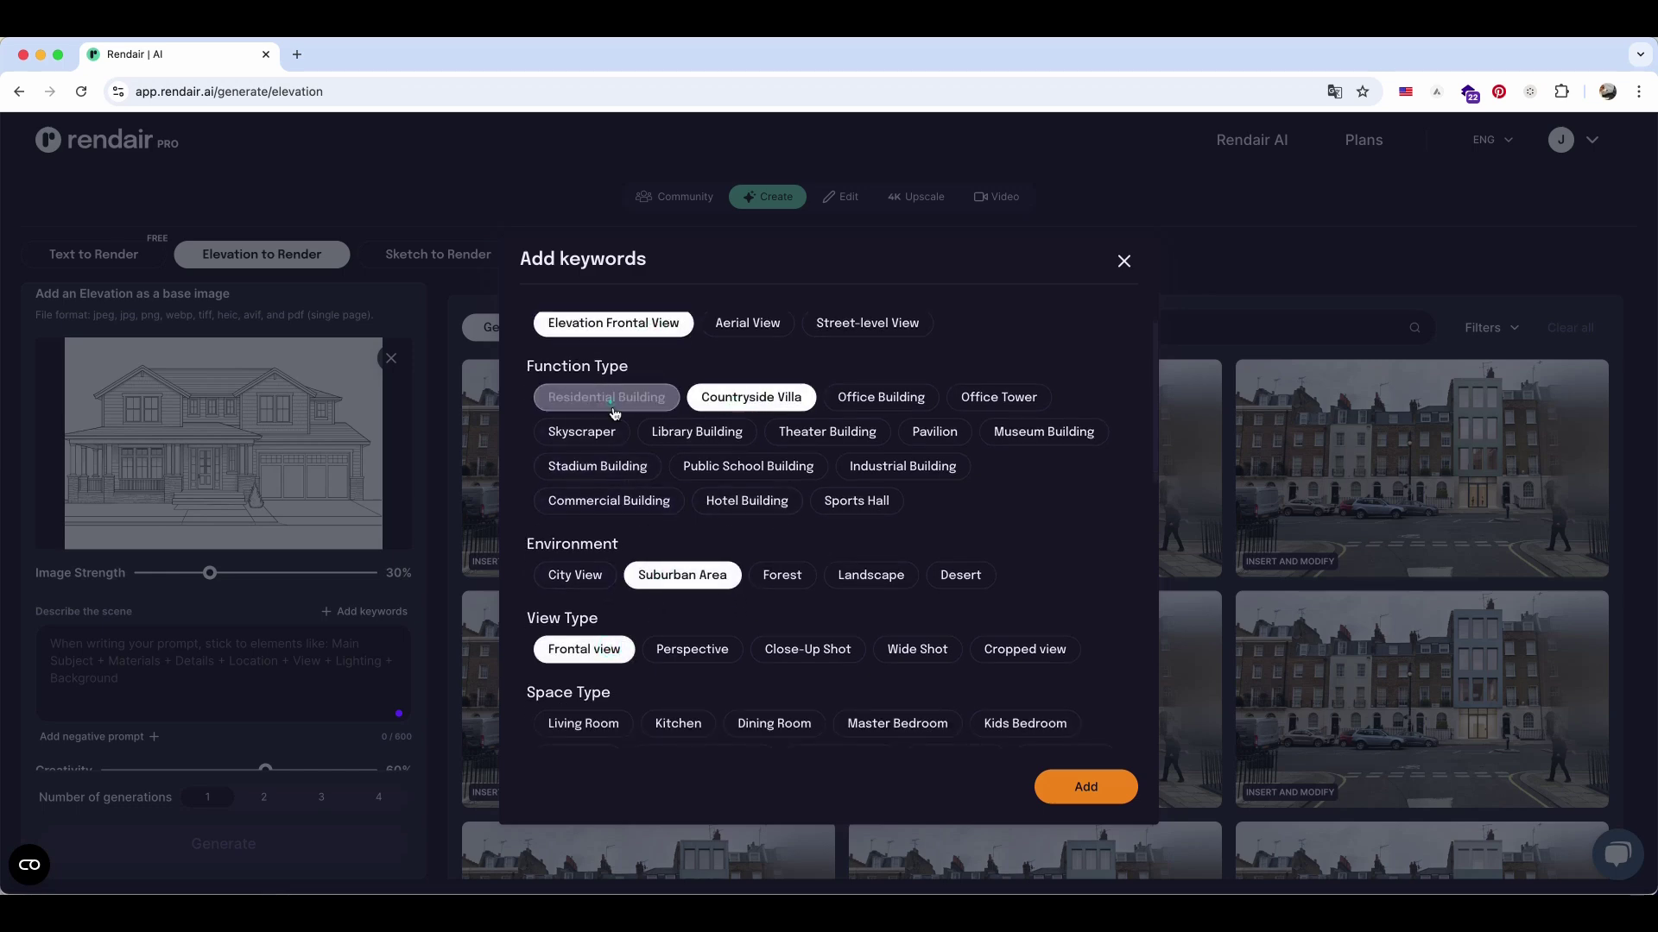
# Step: Add Stone, Marble, Wood and Brick materials with Cloudy Sky and Morning Lights to the prompt
pyautogui.scroll(-10, 715, 562)
pyautogui.scroll(-5, 744, 618)
pyautogui.click(708, 473)
pyautogui.click(799, 473)
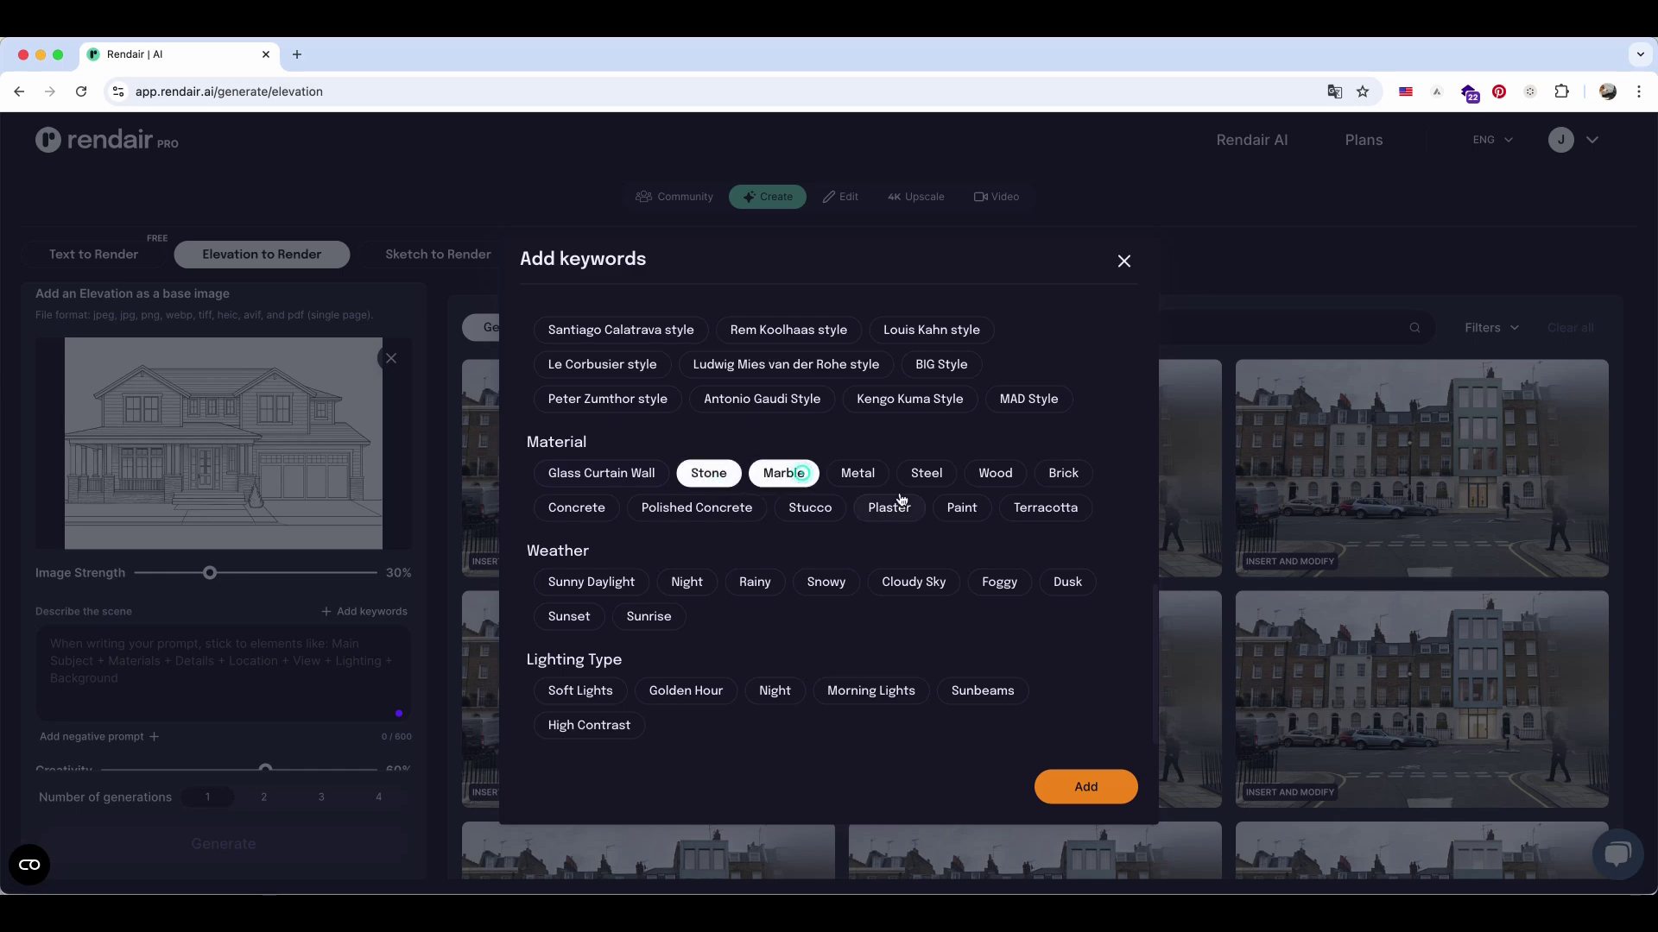
pyautogui.click(979, 476)
pyautogui.click(1049, 472)
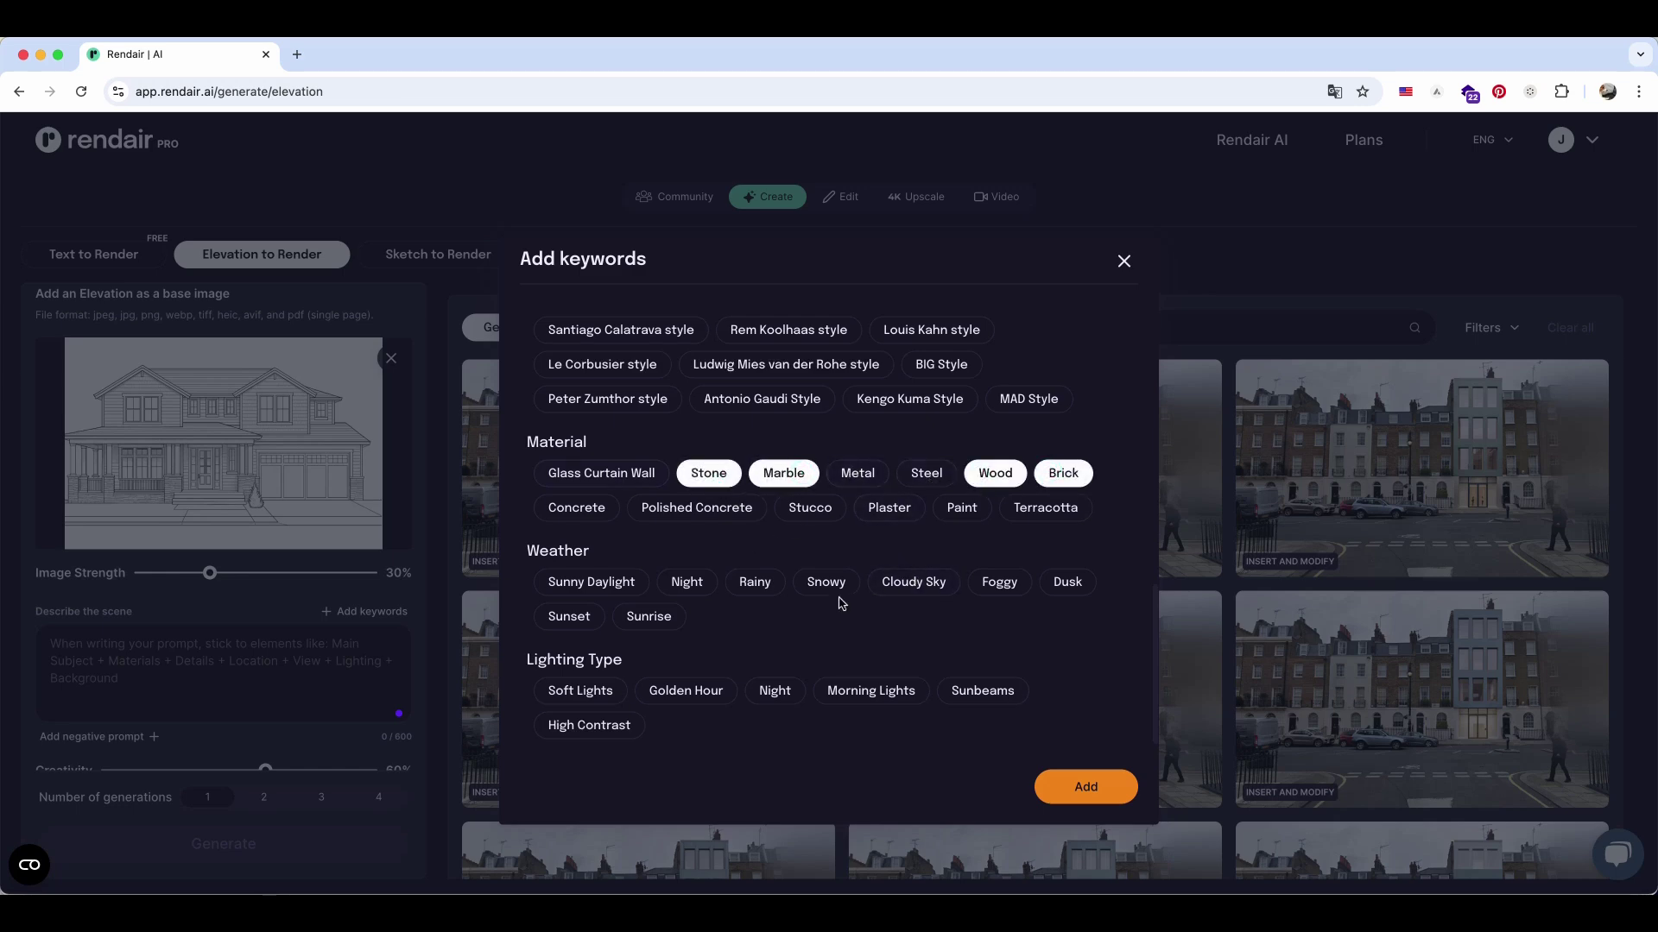
pyautogui.click(913, 581)
pyautogui.click(915, 697)
pyautogui.click(1079, 786)
# Step: Prefix the prompt with 'American wooden villa house in Texas,', set Creativity to 71%, and generate
pyautogui.click(50, 643)
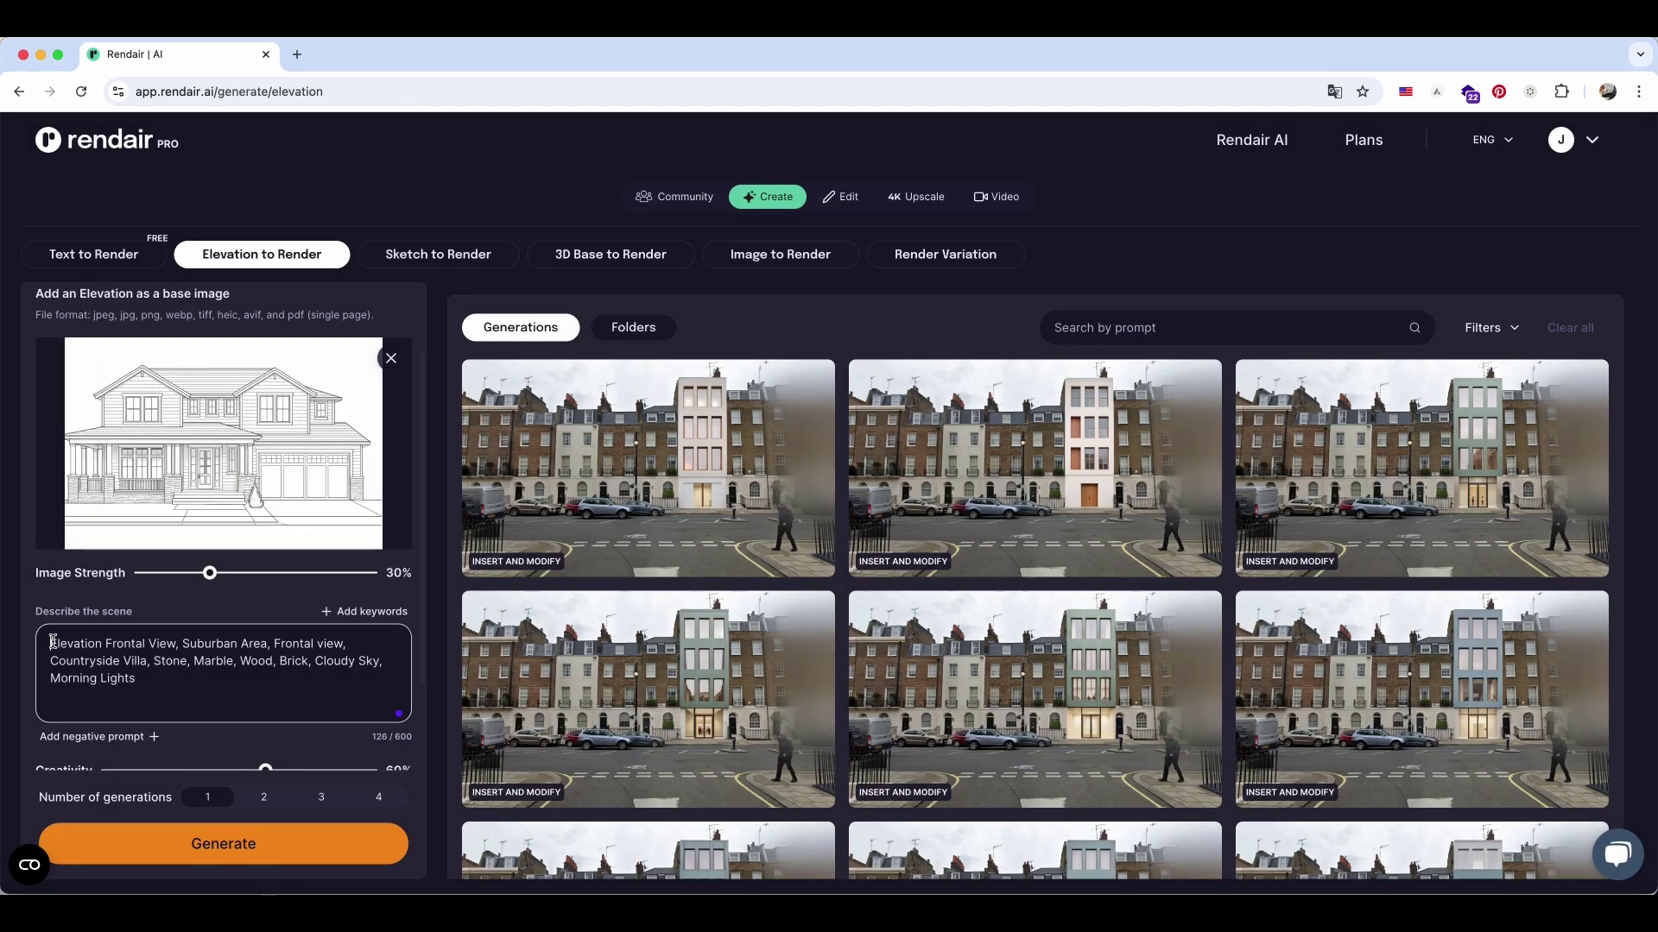
pyautogui.write('American wood')
pyautogui.write('en villa house in Texas,')
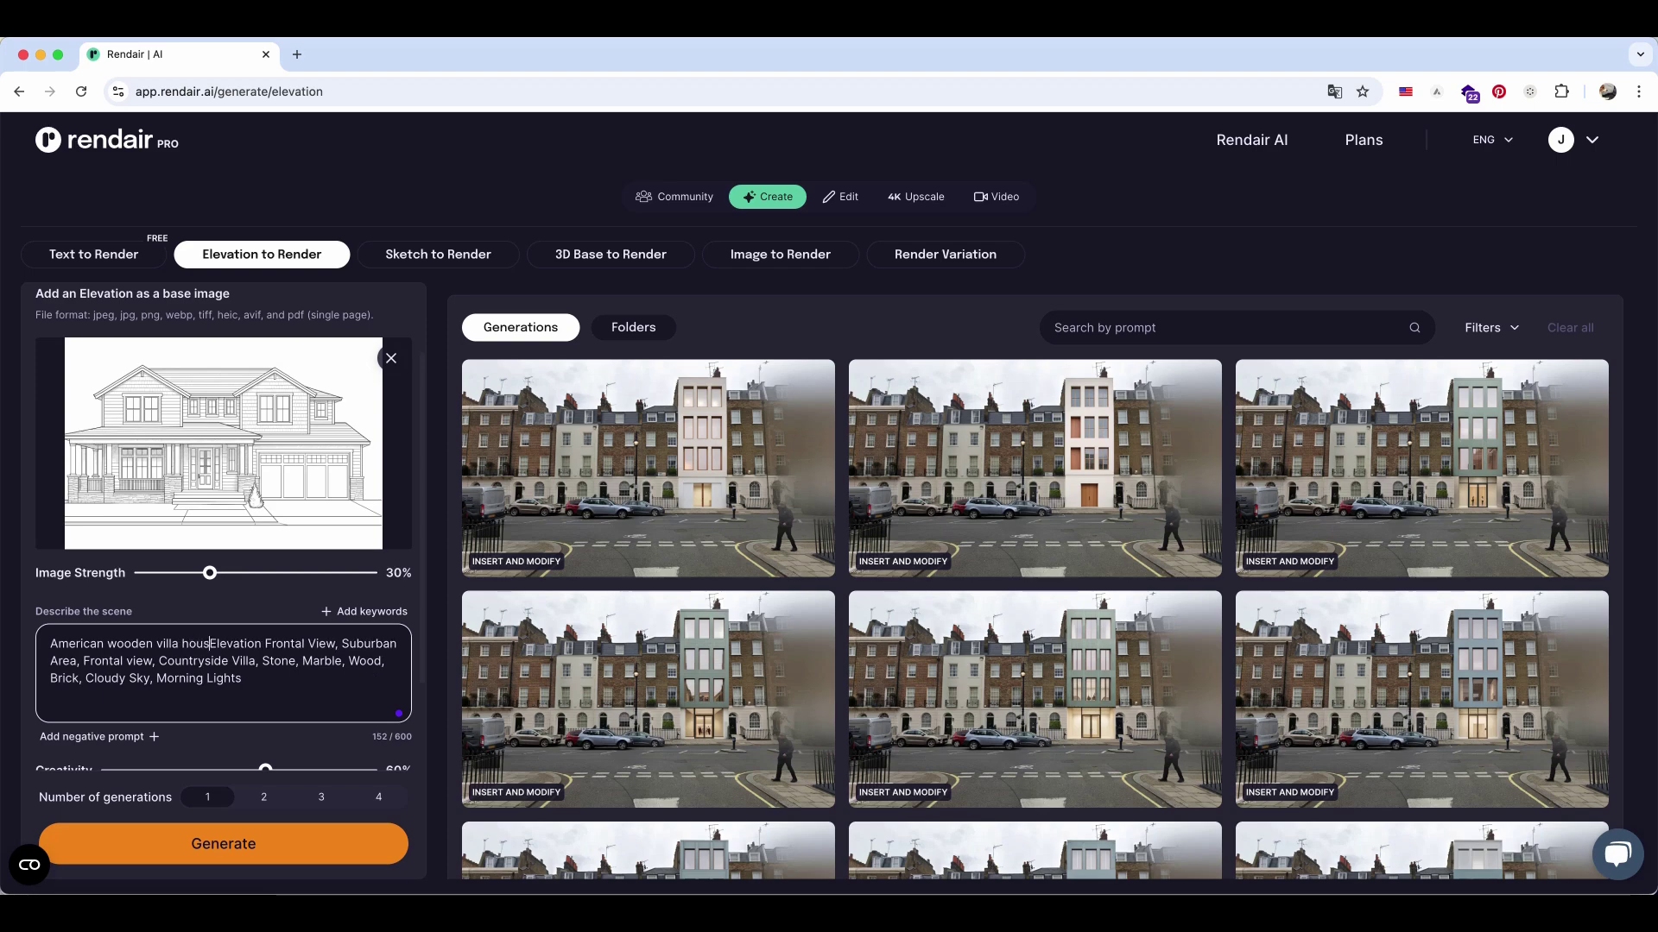
pyautogui.scroll(-3, 298, 657)
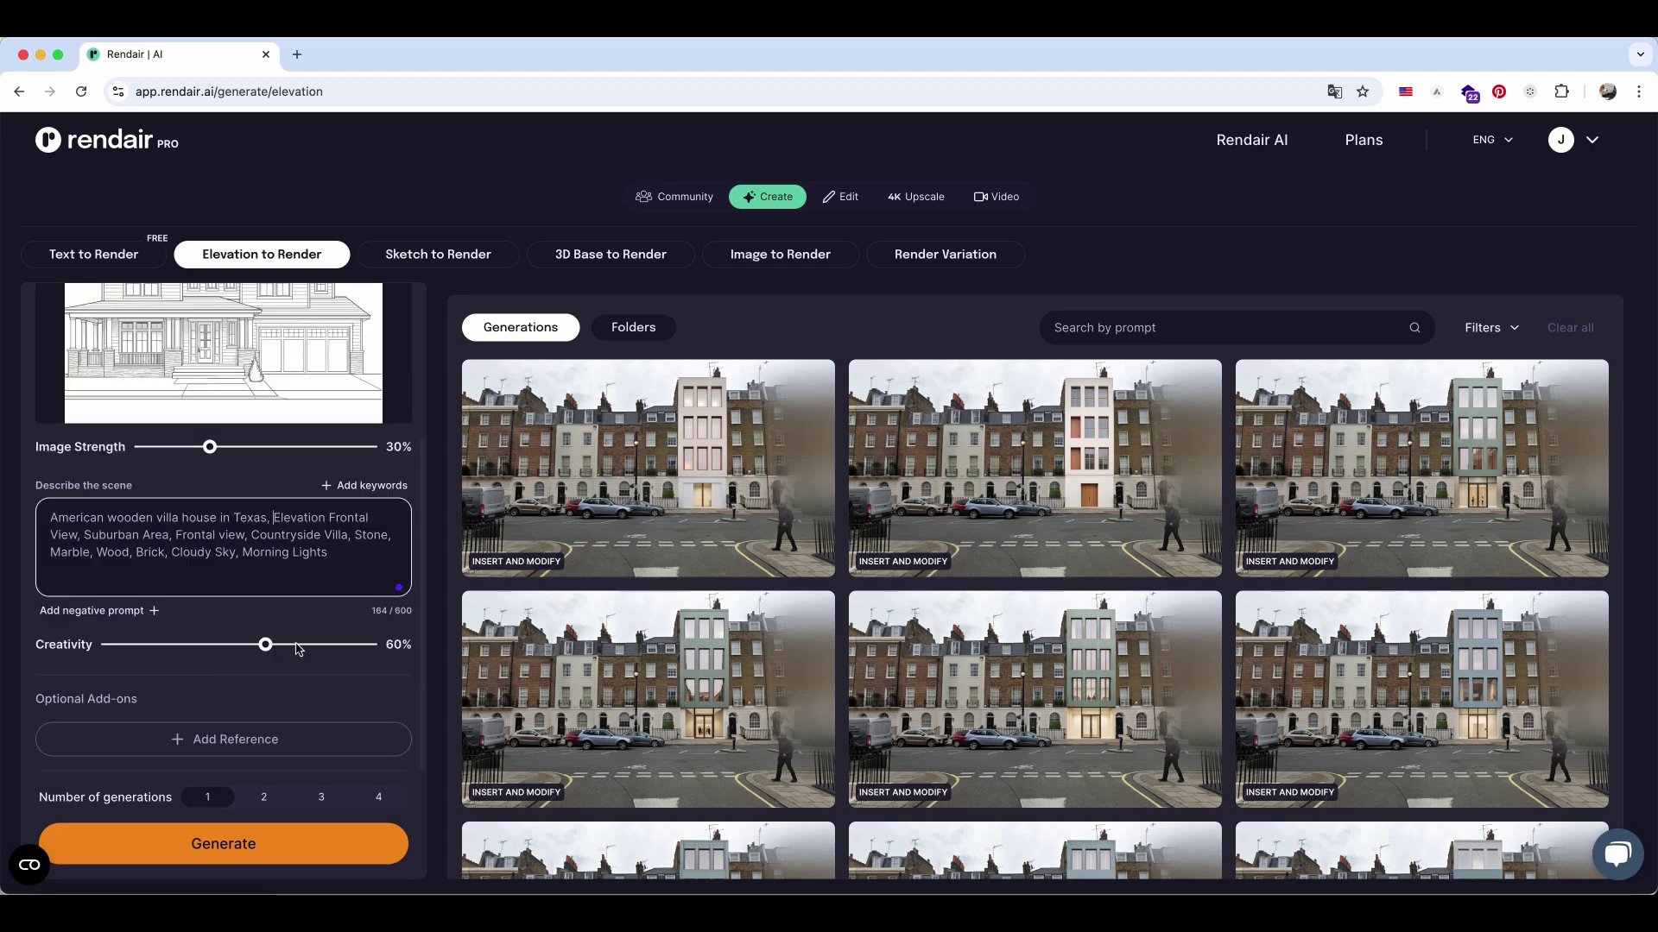
pyautogui.click(298, 645)
pyautogui.click(327, 845)
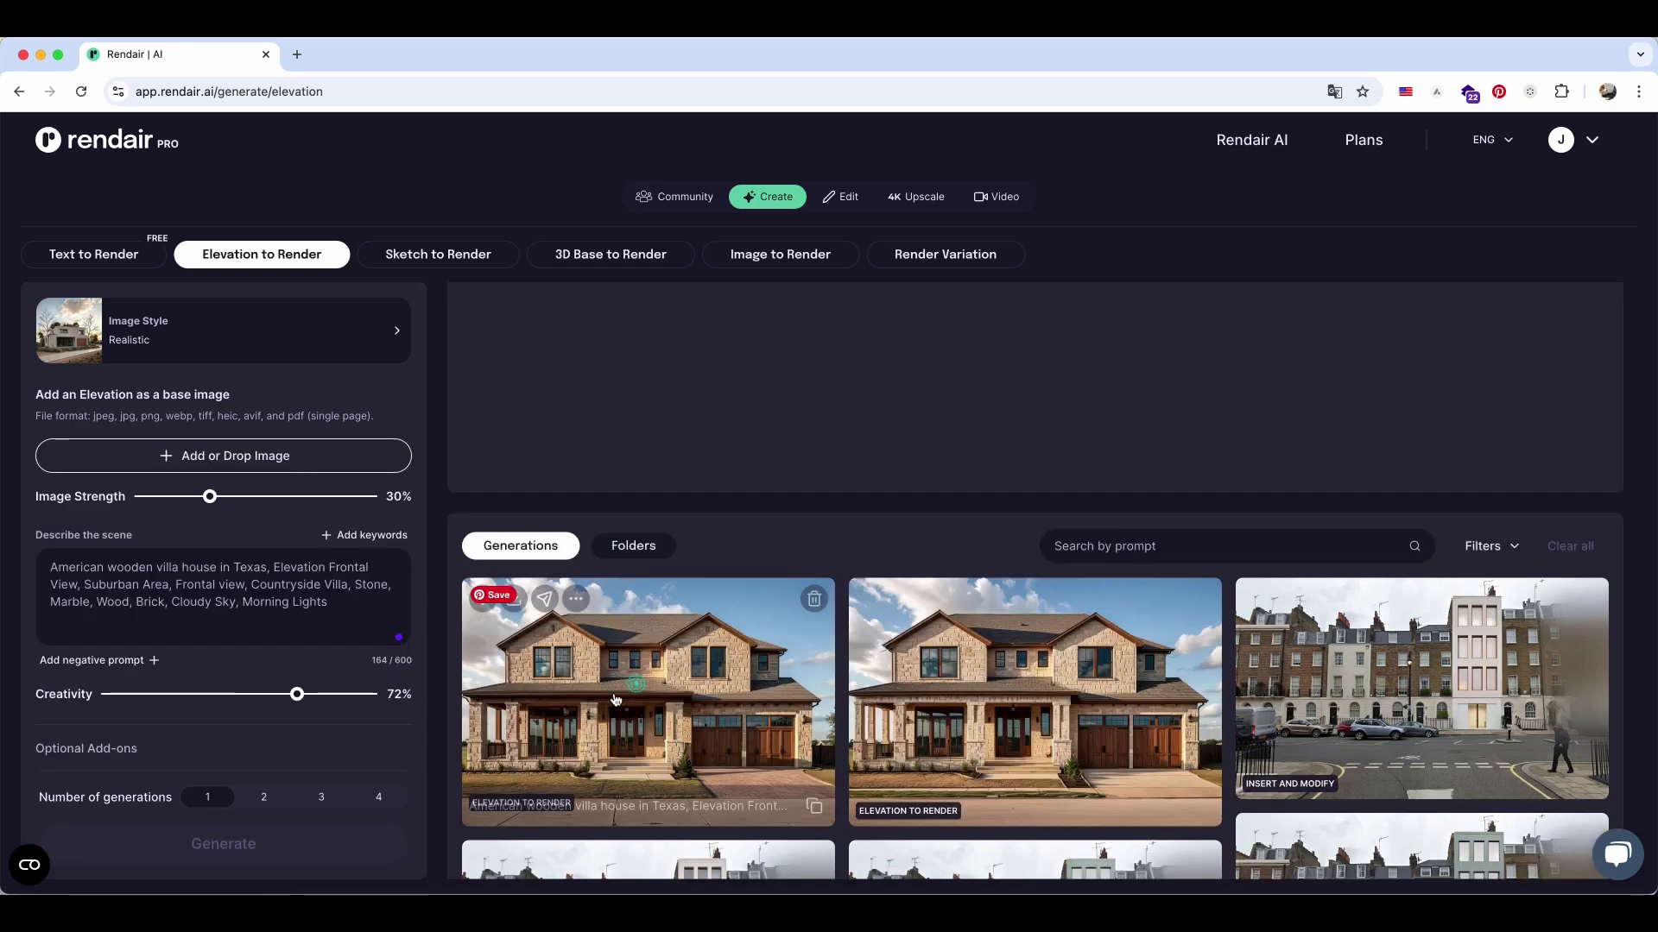
# Step: Sweep the stone villa render against its elevation drawing, then bring up the image style choices
pyautogui.click(615, 697)
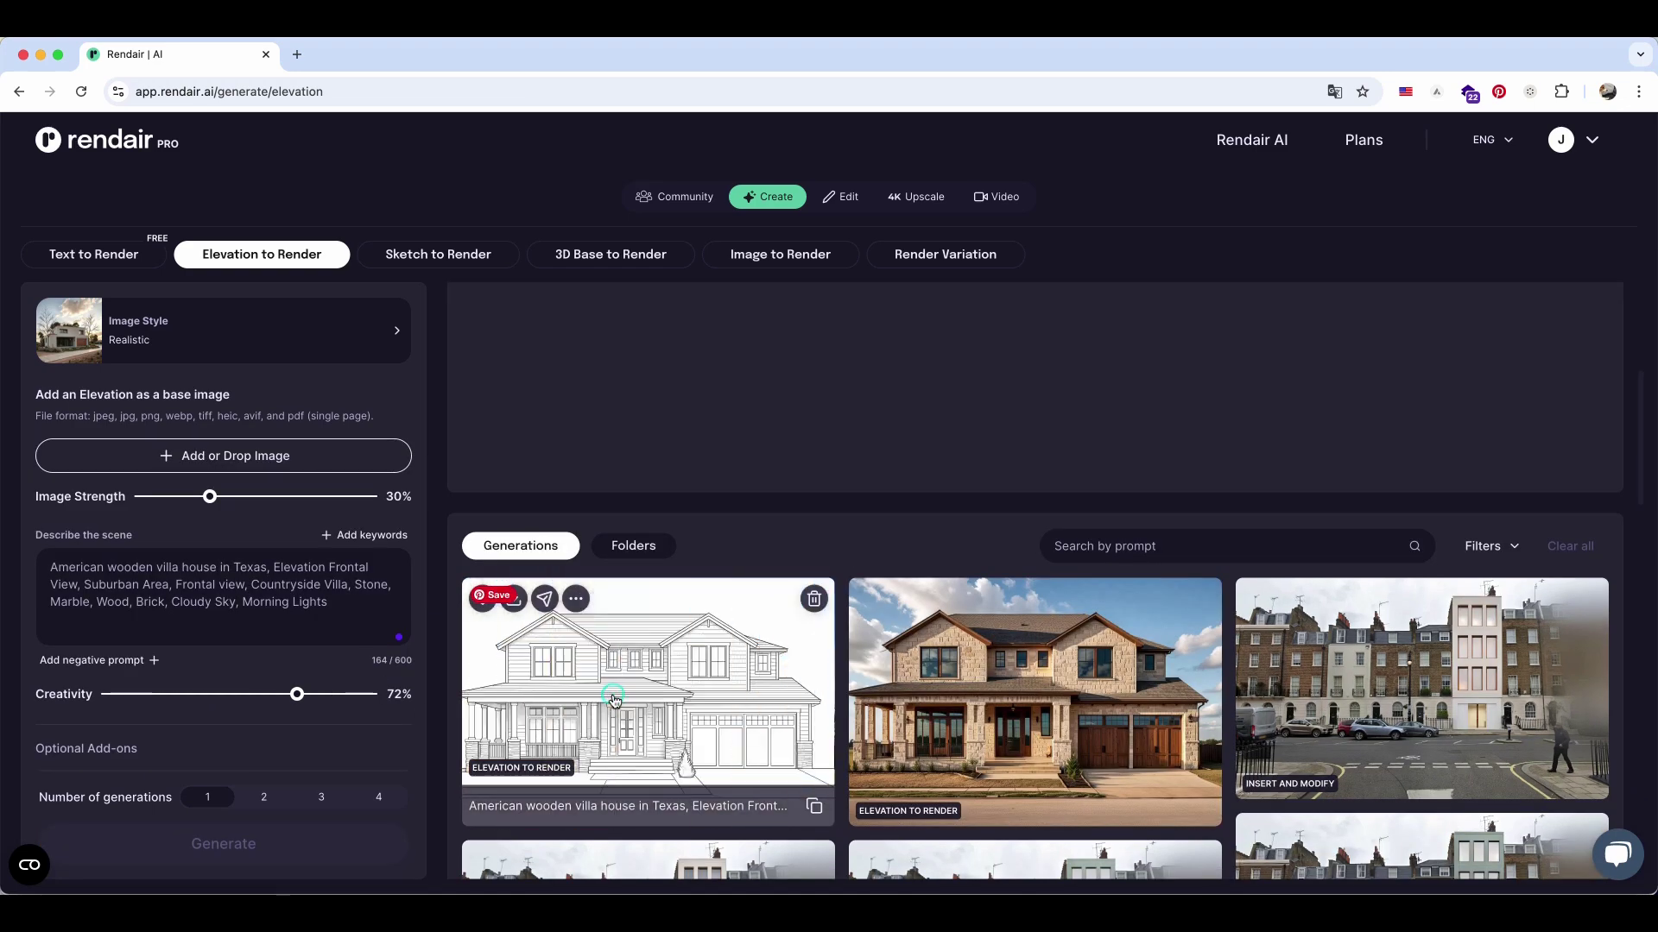
pyautogui.click(651, 693)
pyautogui.click(1302, 168)
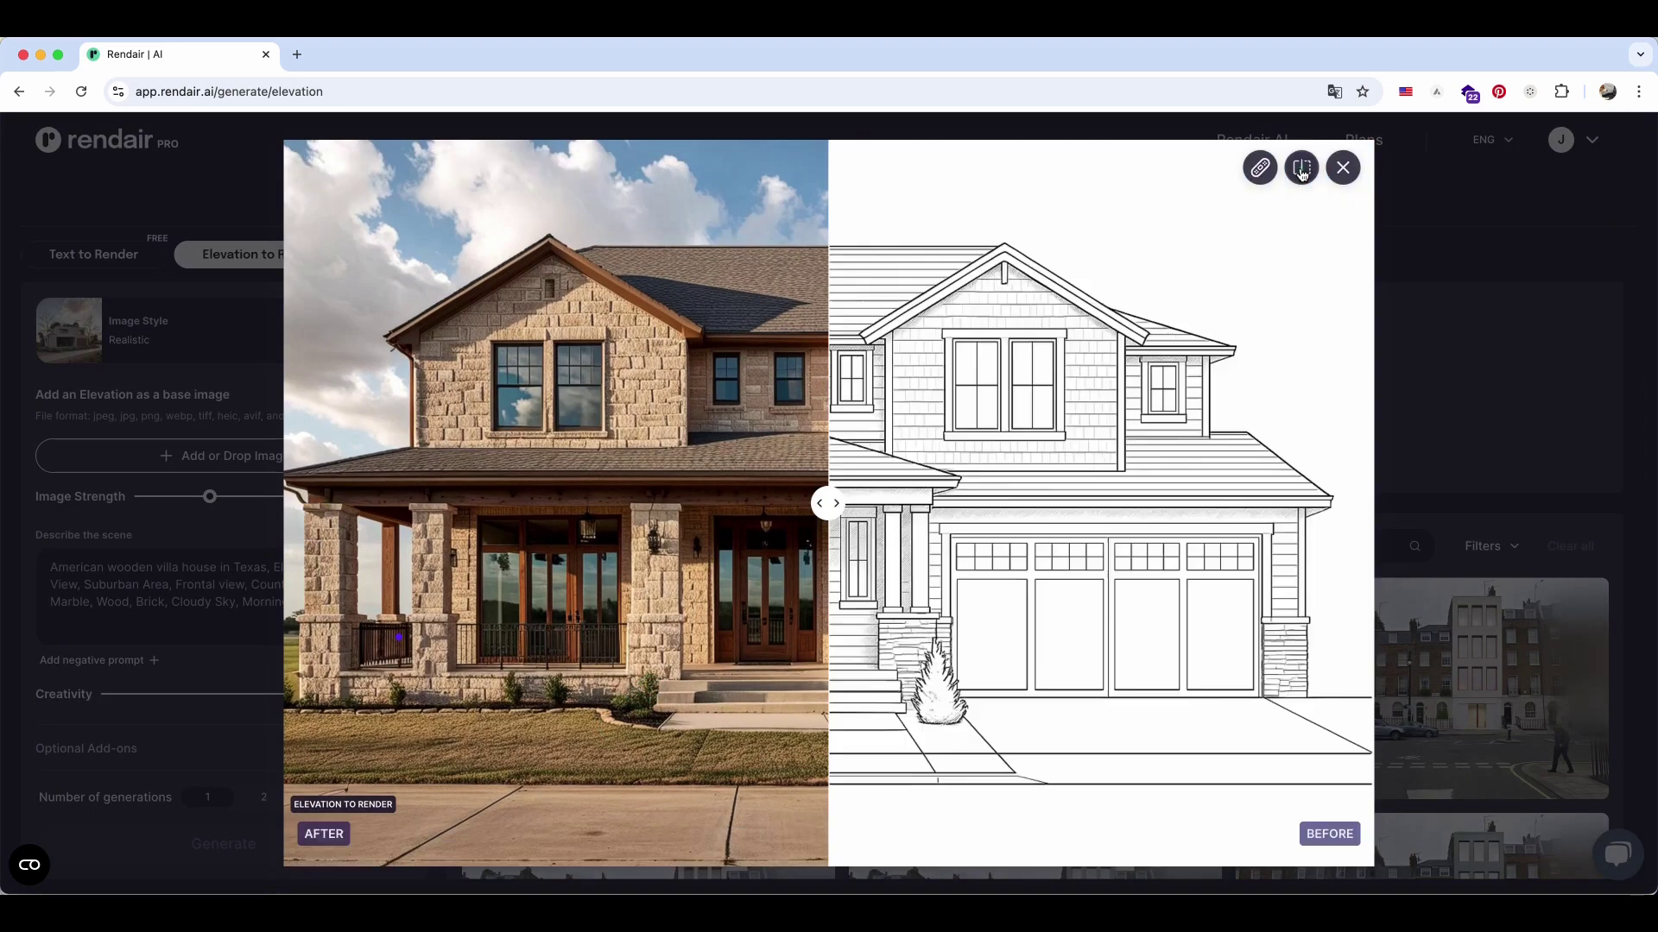
pyautogui.moveTo(833, 506)
pyautogui.mouseDown()
pyautogui.moveTo(1277, 505)
pyautogui.moveTo(276, 608)
pyautogui.mouseUp()
pyautogui.moveTo(384, 611); pyautogui.dragTo(1358, 618)
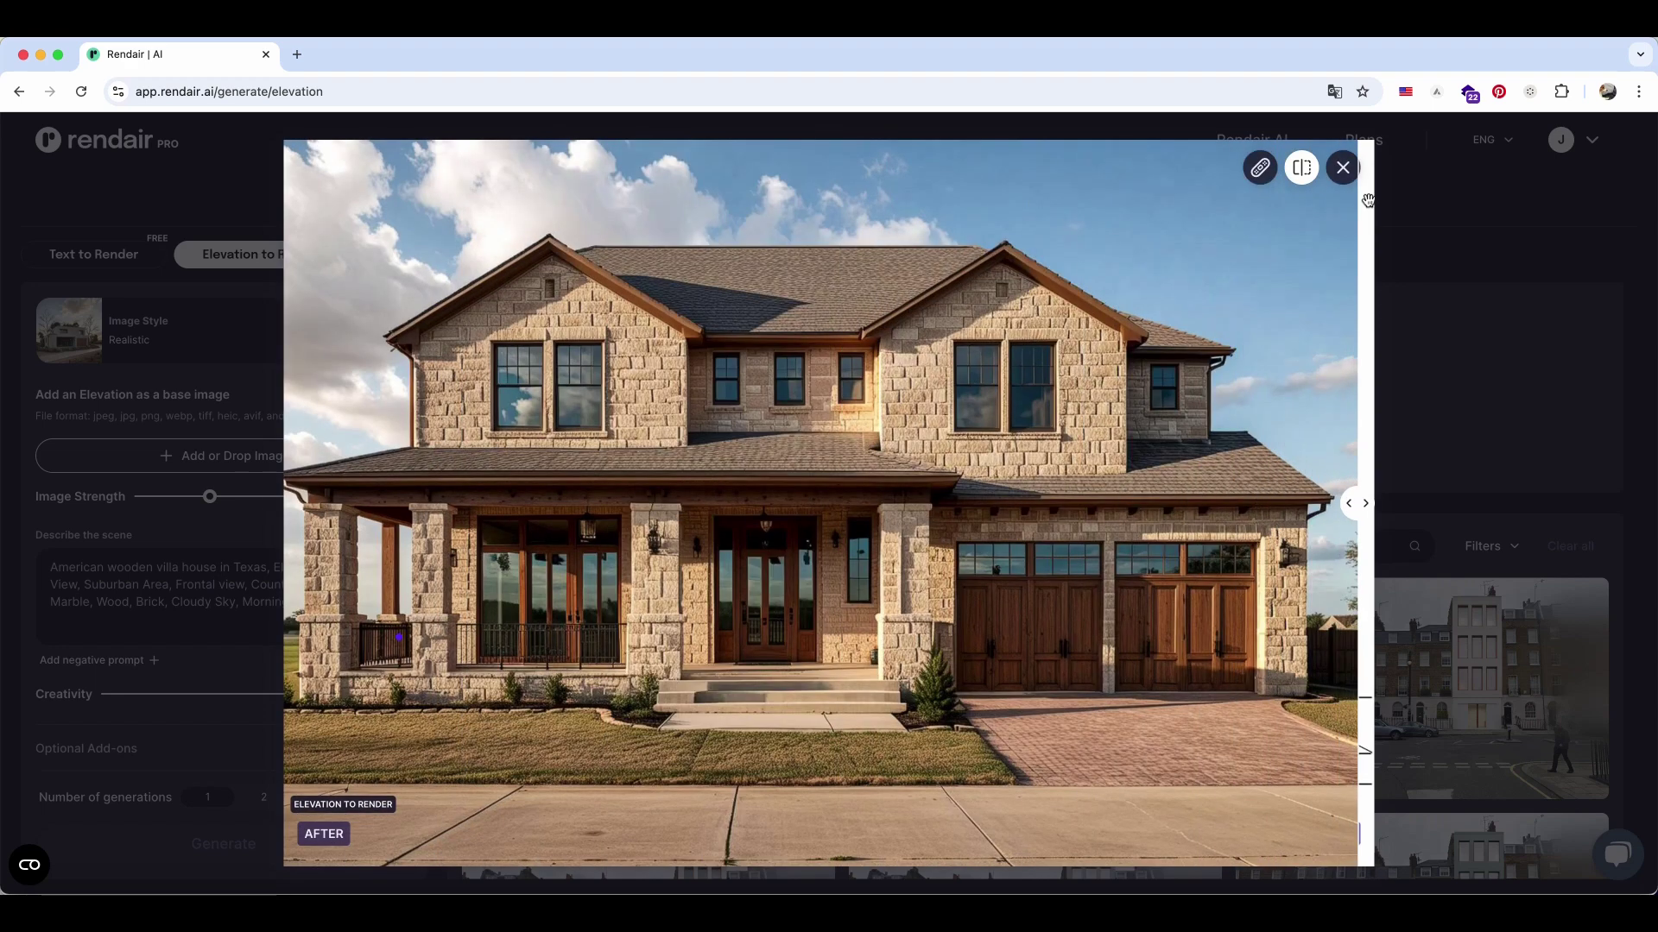
pyautogui.click(1343, 168)
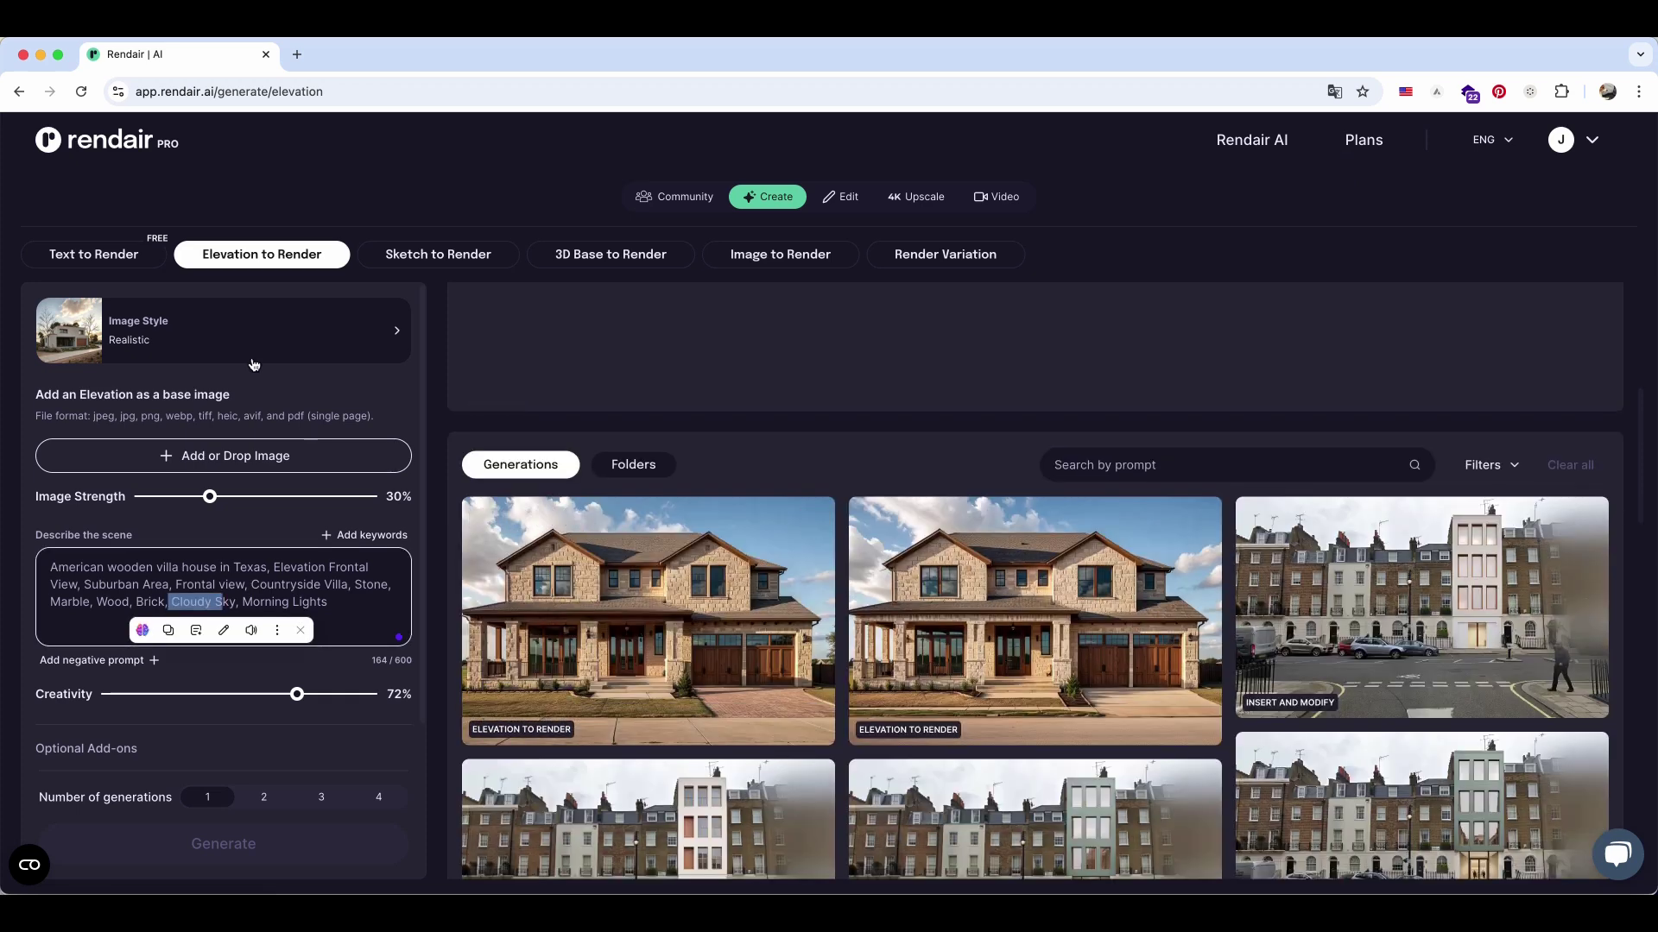
pyautogui.click(252, 338)
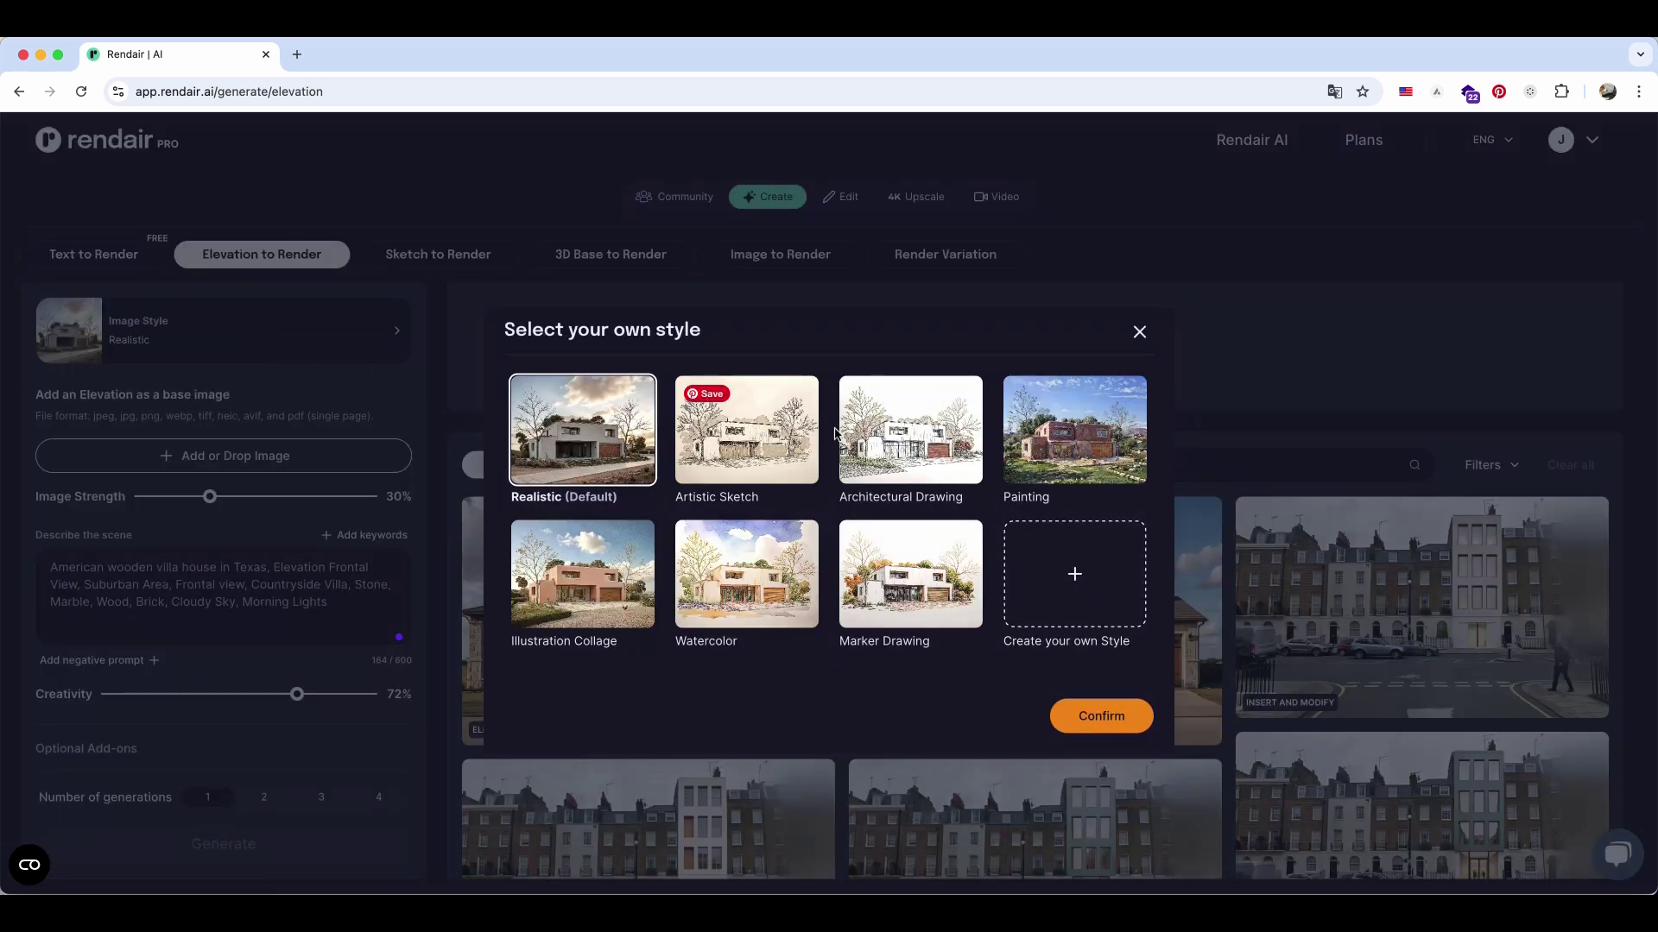
# Step: Apply the Architectural Drawing style and compare the coloured drawing render with its line drawing
pyautogui.click(867, 466)
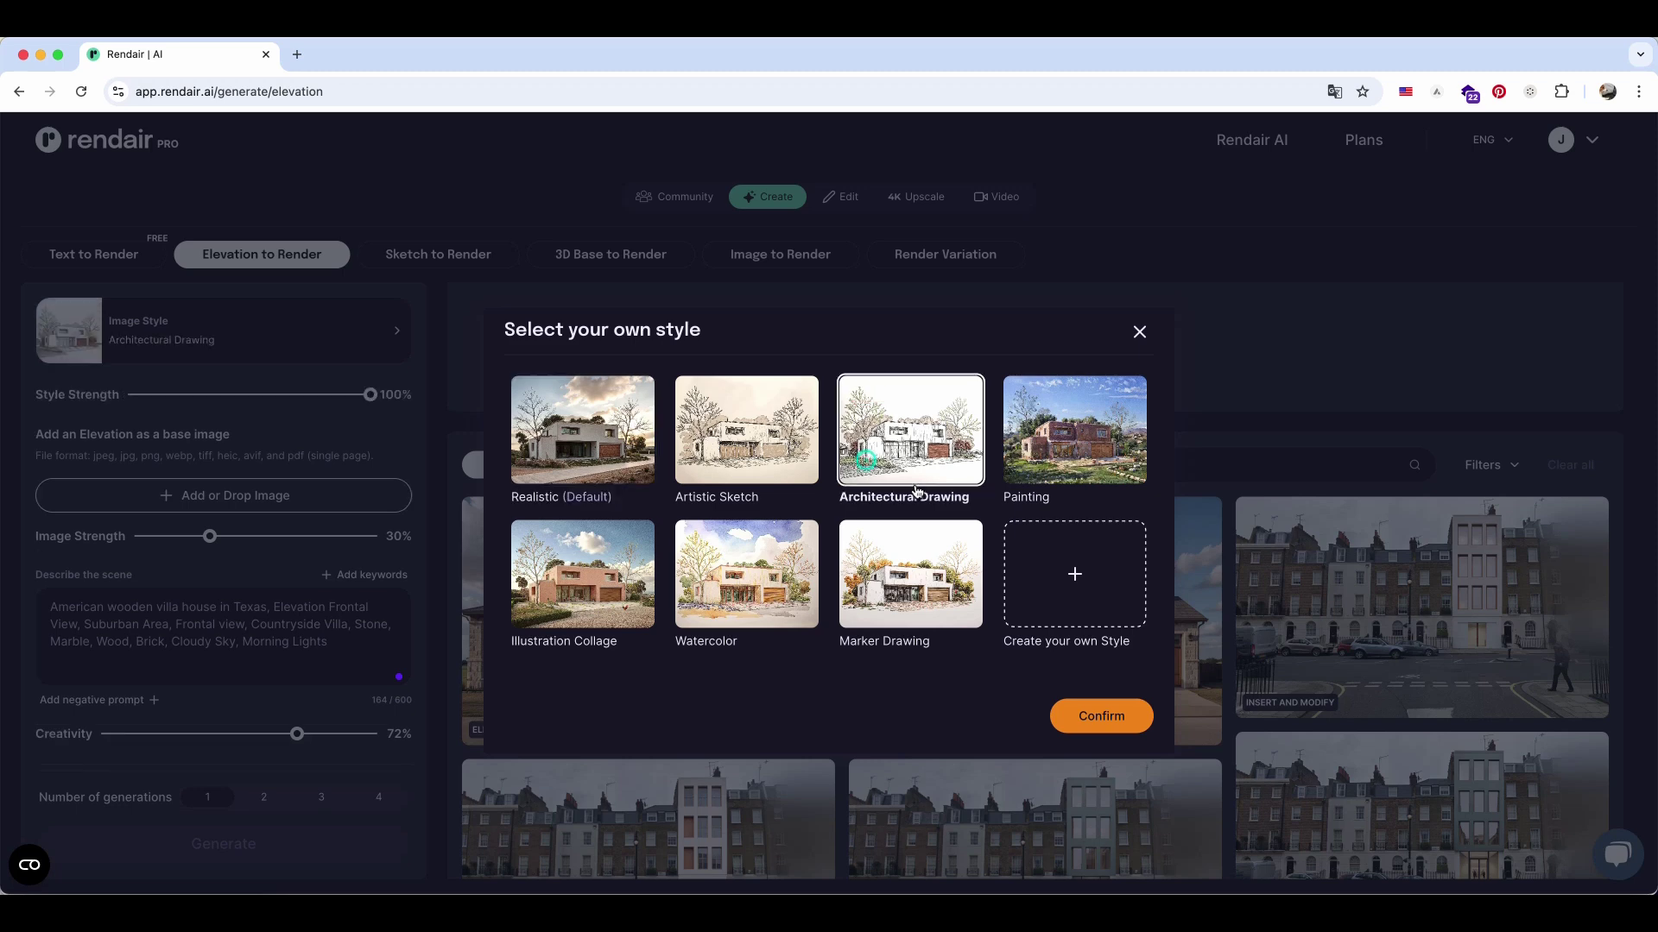
pyautogui.click(1098, 718)
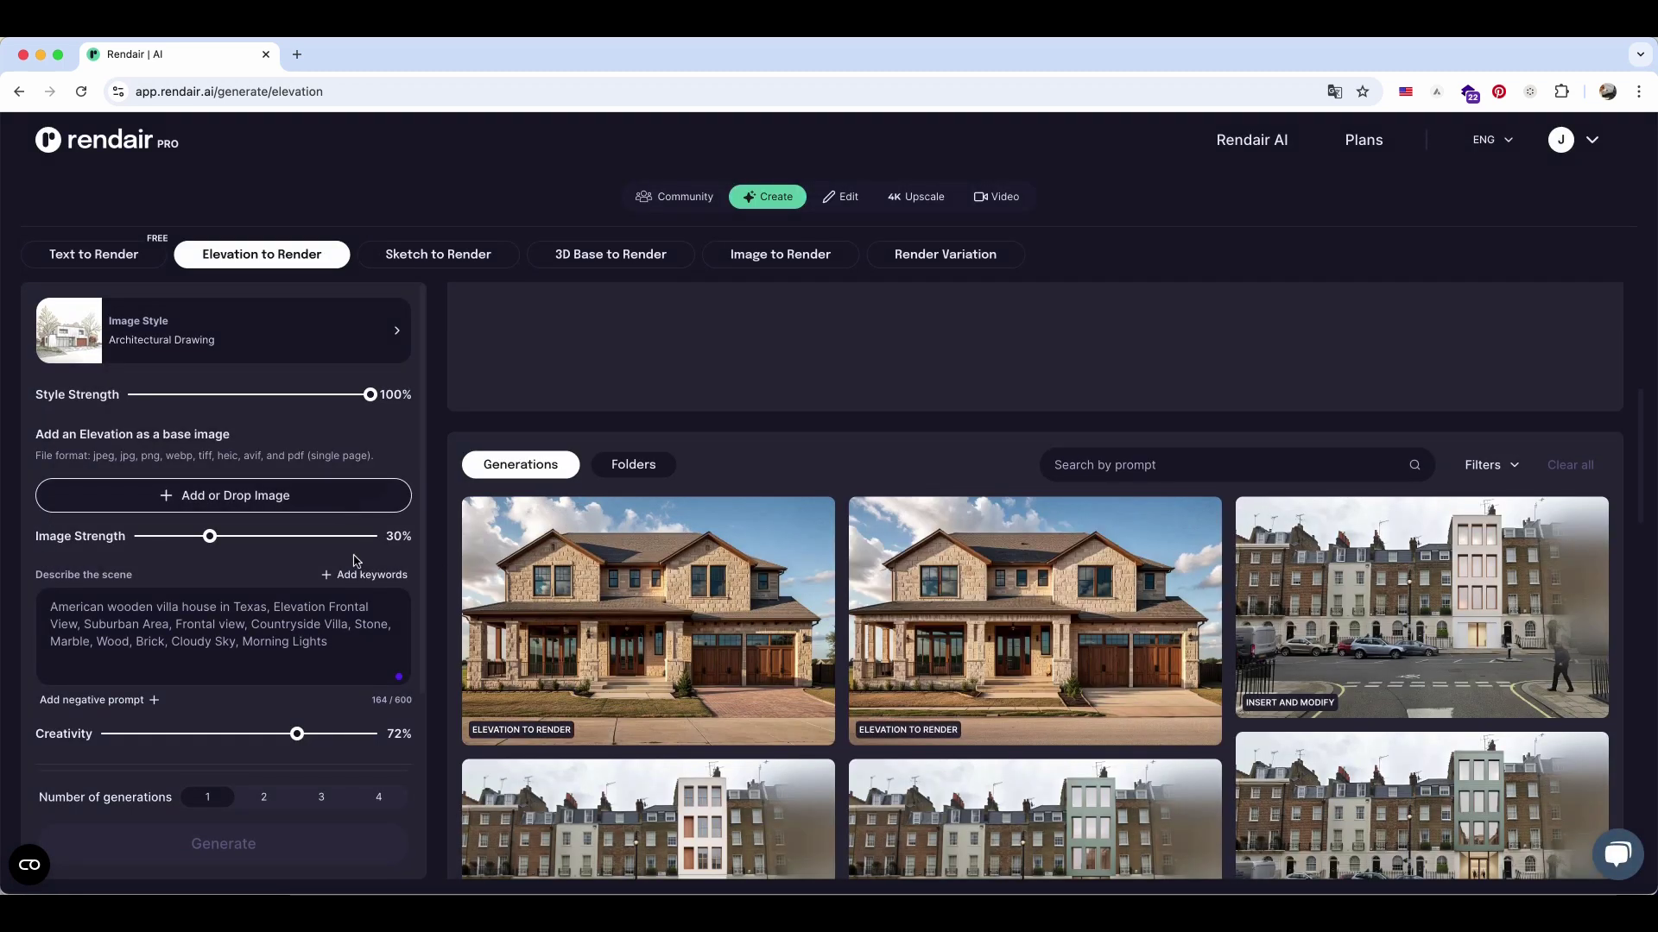
pyautogui.scroll(-2, 308, 646)
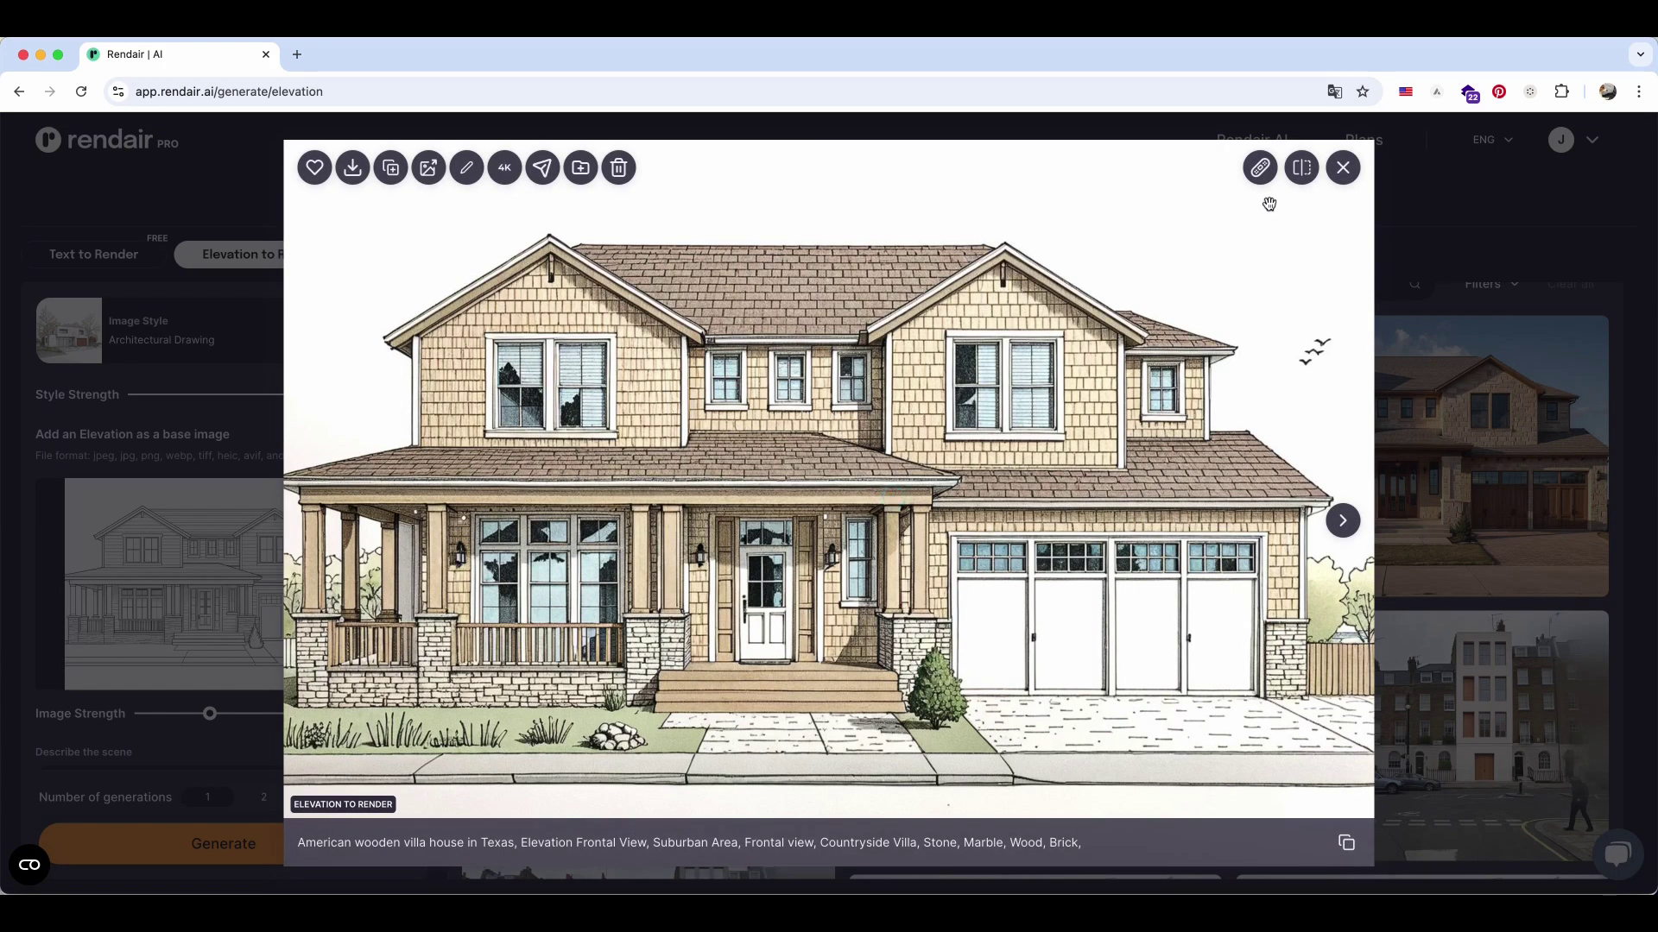
pyautogui.click(1302, 172)
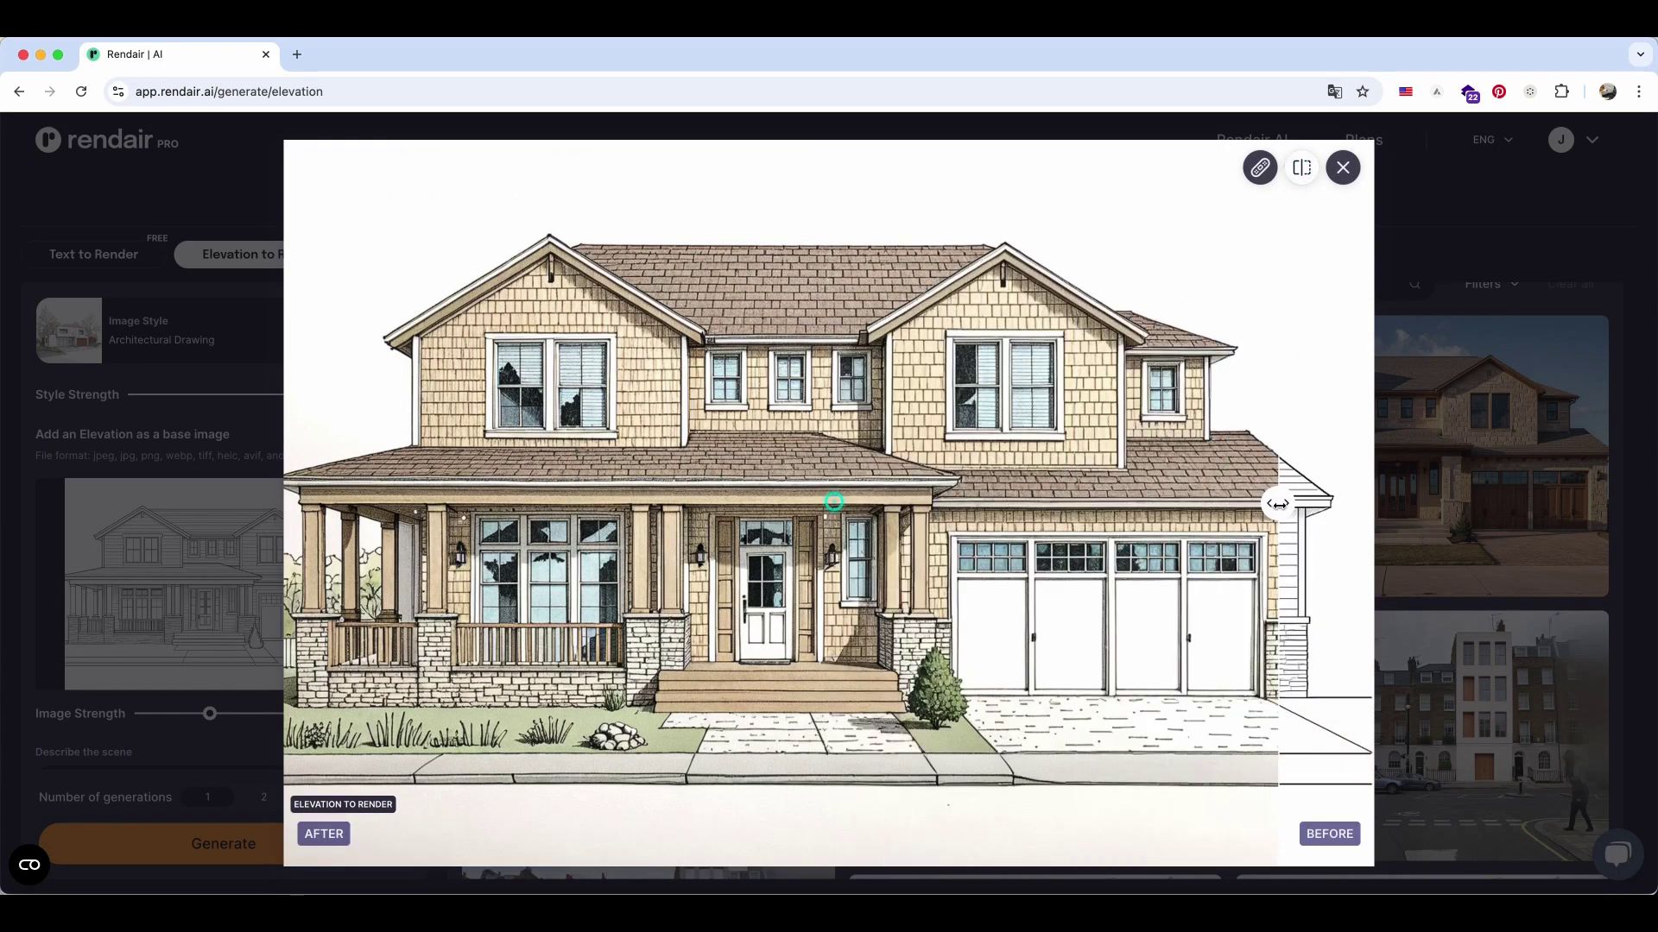
pyautogui.moveTo(691, 585); pyautogui.dragTo(1362, 545)
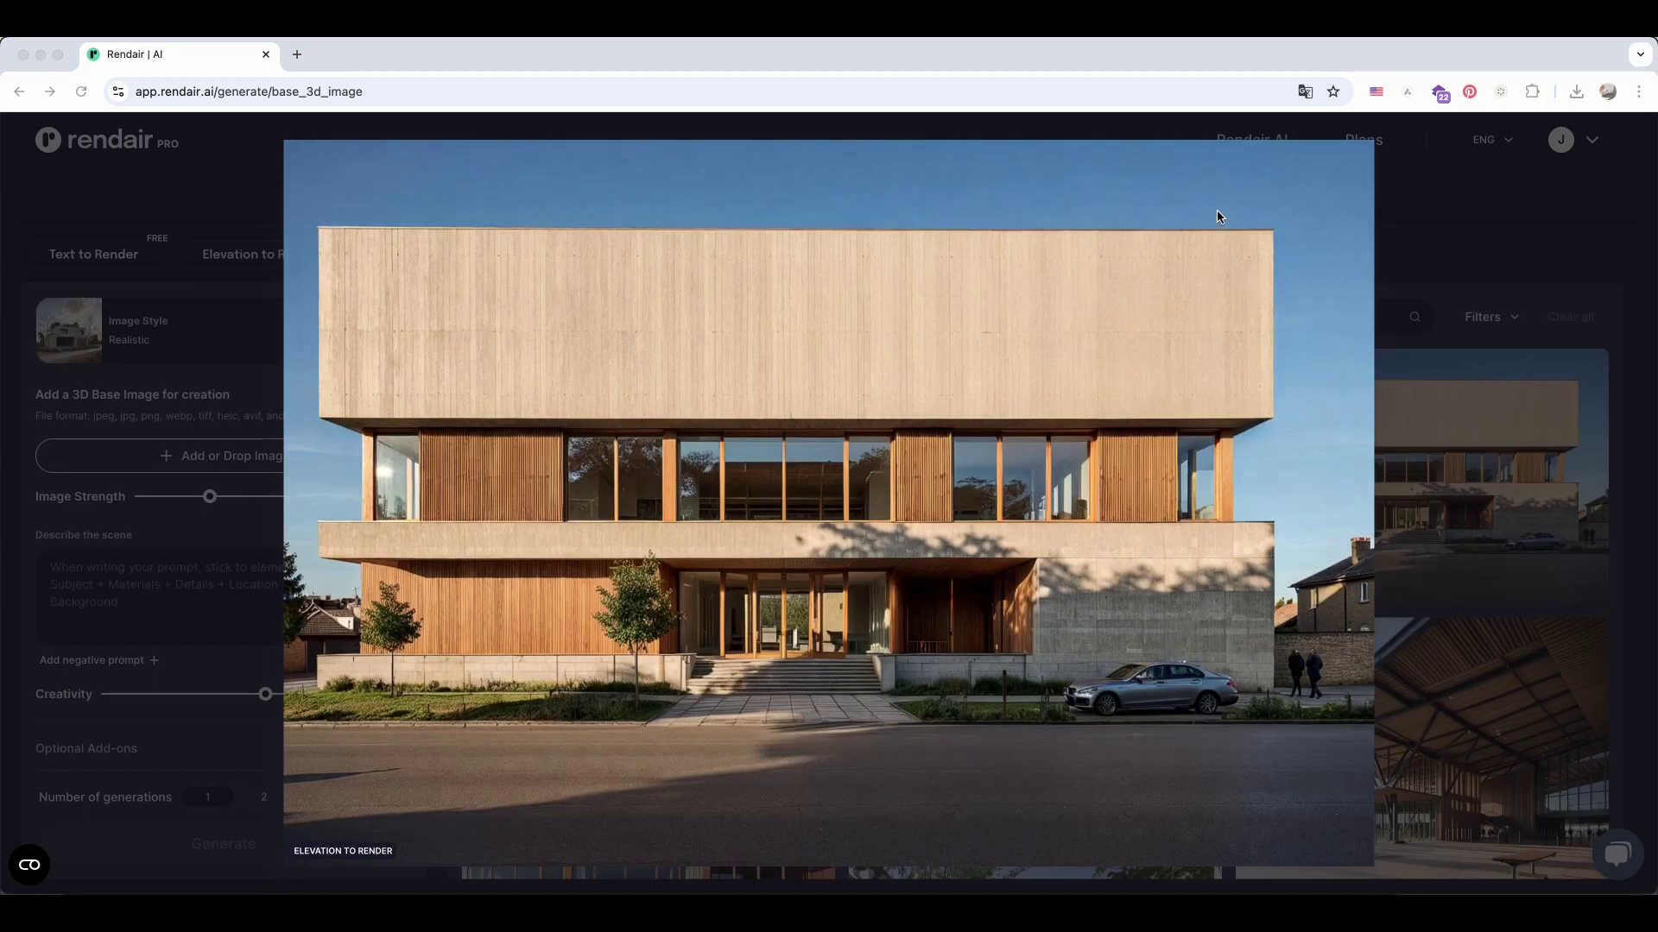
# Step: Sweep before/after comparisons of the timber building, backyard and campus renders against their sources
pyautogui.click(1297, 175)
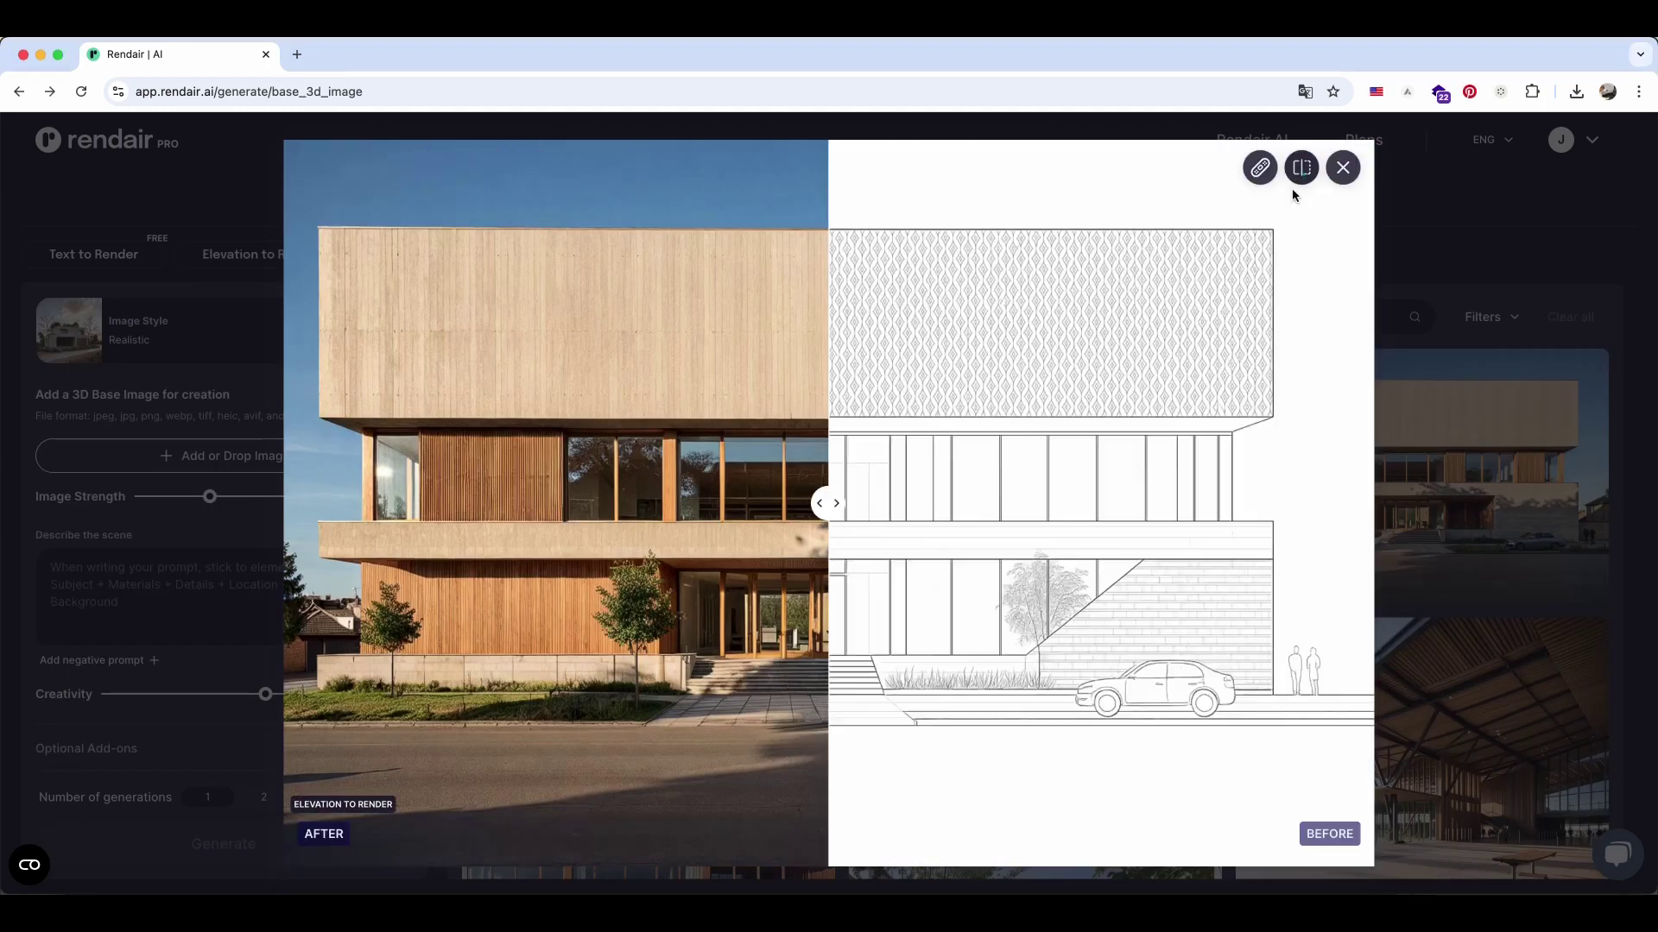
pyautogui.moveTo(827, 505)
pyautogui.mouseDown()
pyautogui.moveTo(1359, 518)
pyautogui.moveTo(747, 544)
pyautogui.moveTo(307, 635)
pyautogui.mouseUp()
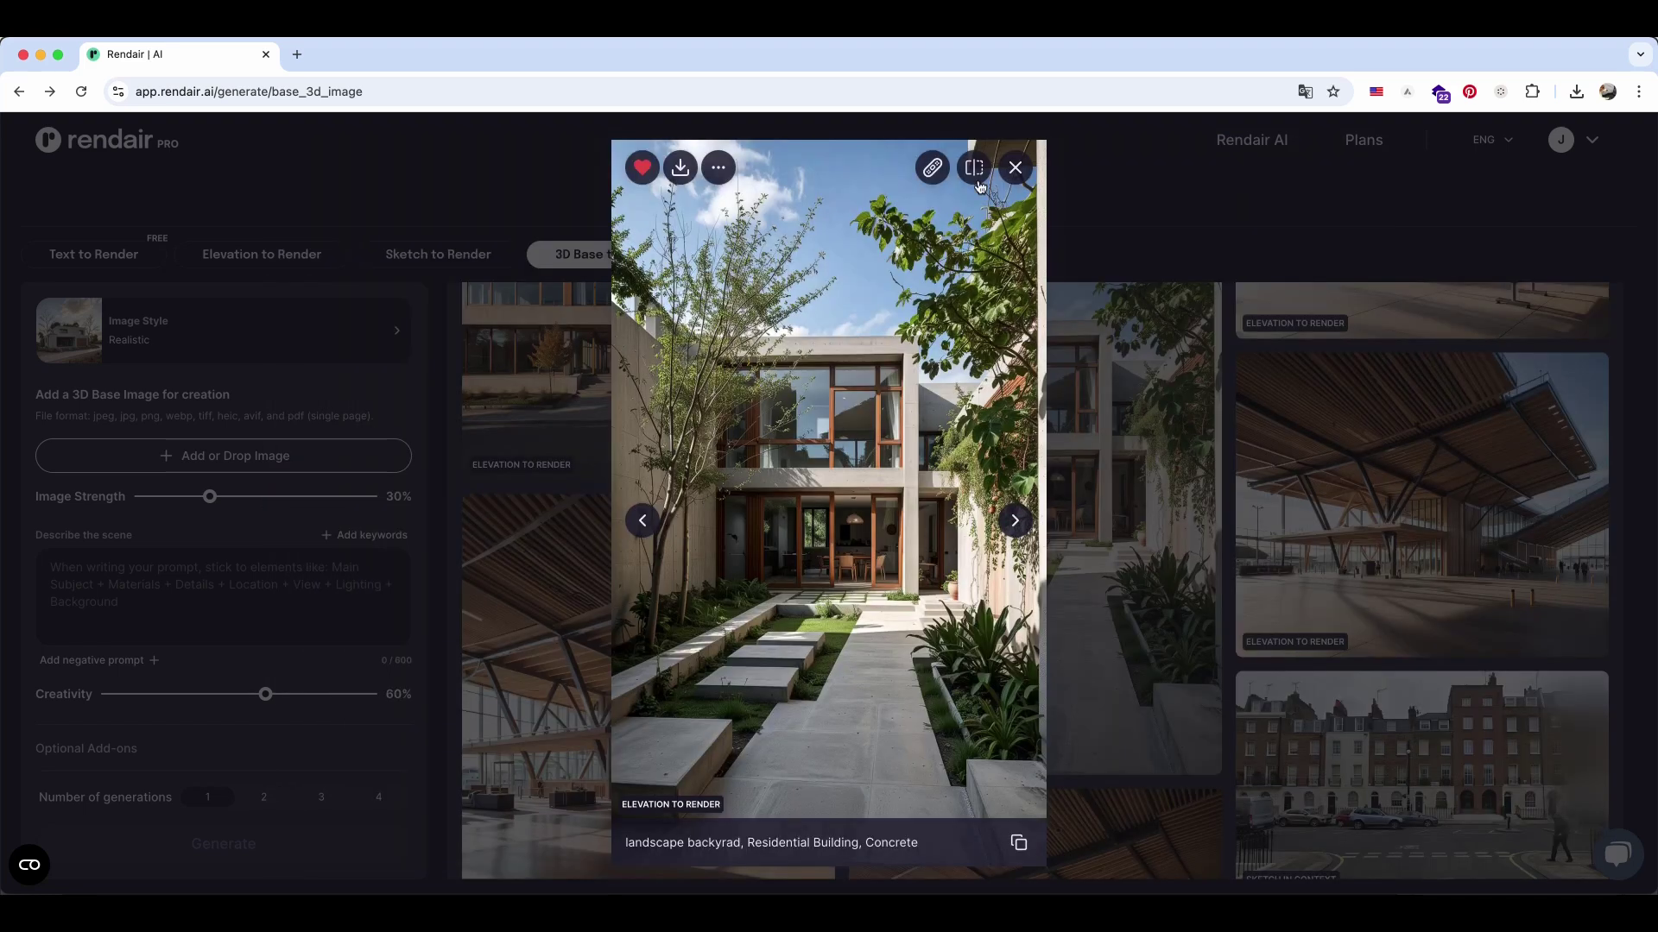
pyautogui.click(974, 169)
pyautogui.moveTo(840, 511)
pyautogui.mouseDown()
pyautogui.moveTo(1033, 518)
pyautogui.moveTo(619, 539)
pyautogui.moveTo(1044, 568)
pyautogui.mouseUp()
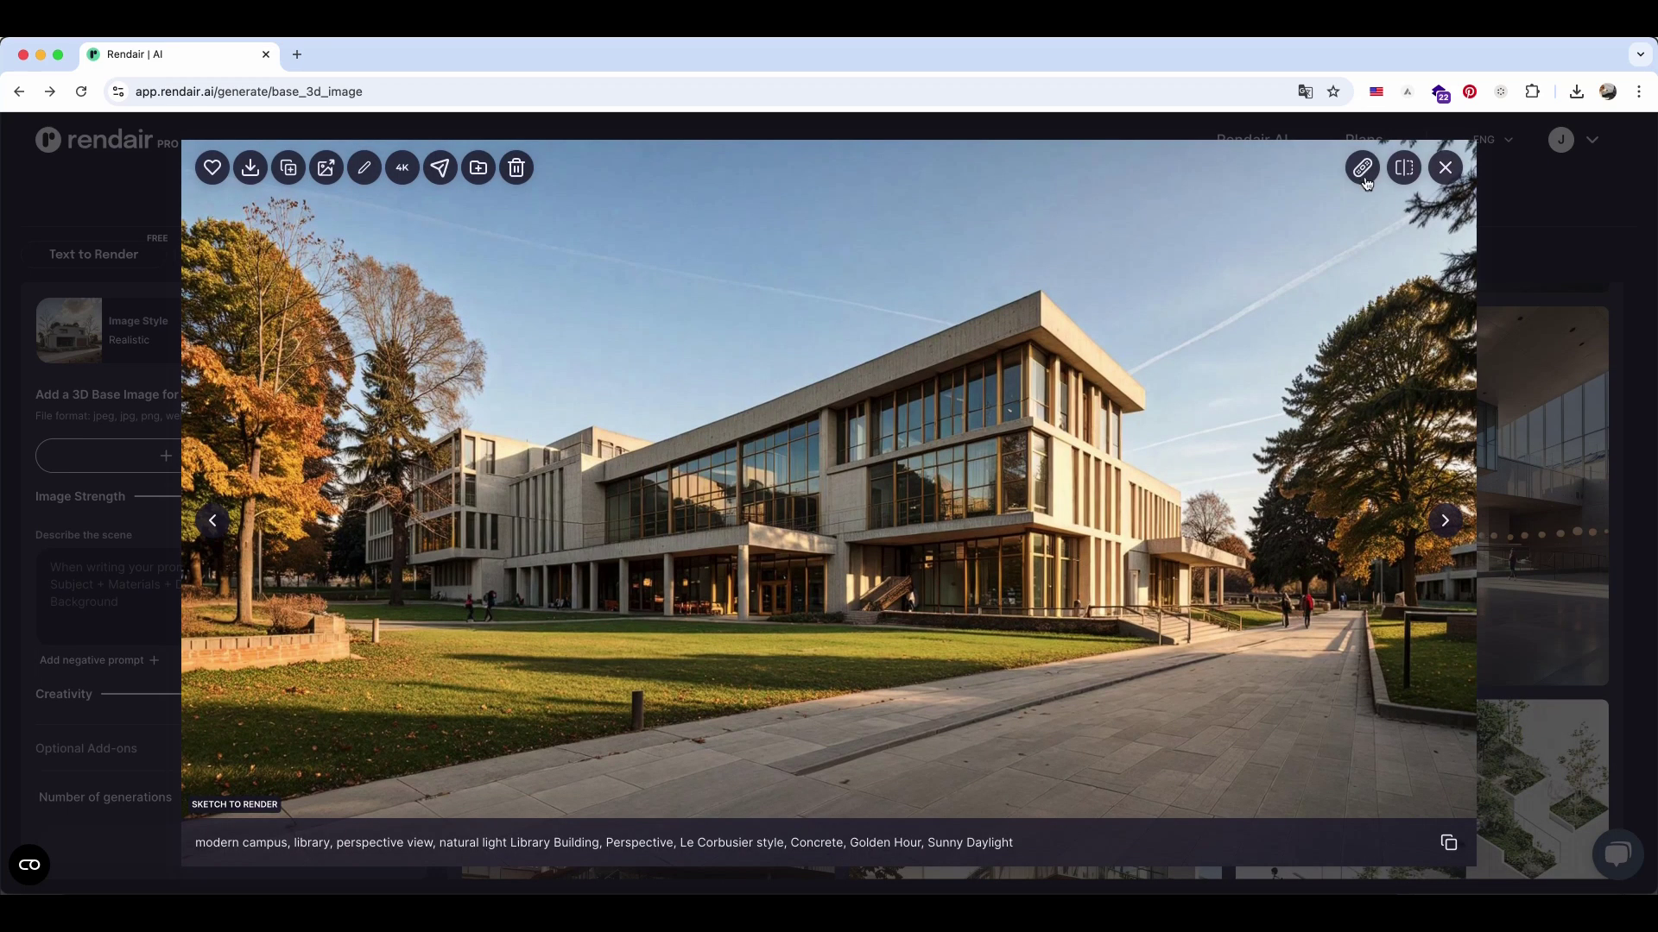
pyautogui.click(1404, 167)
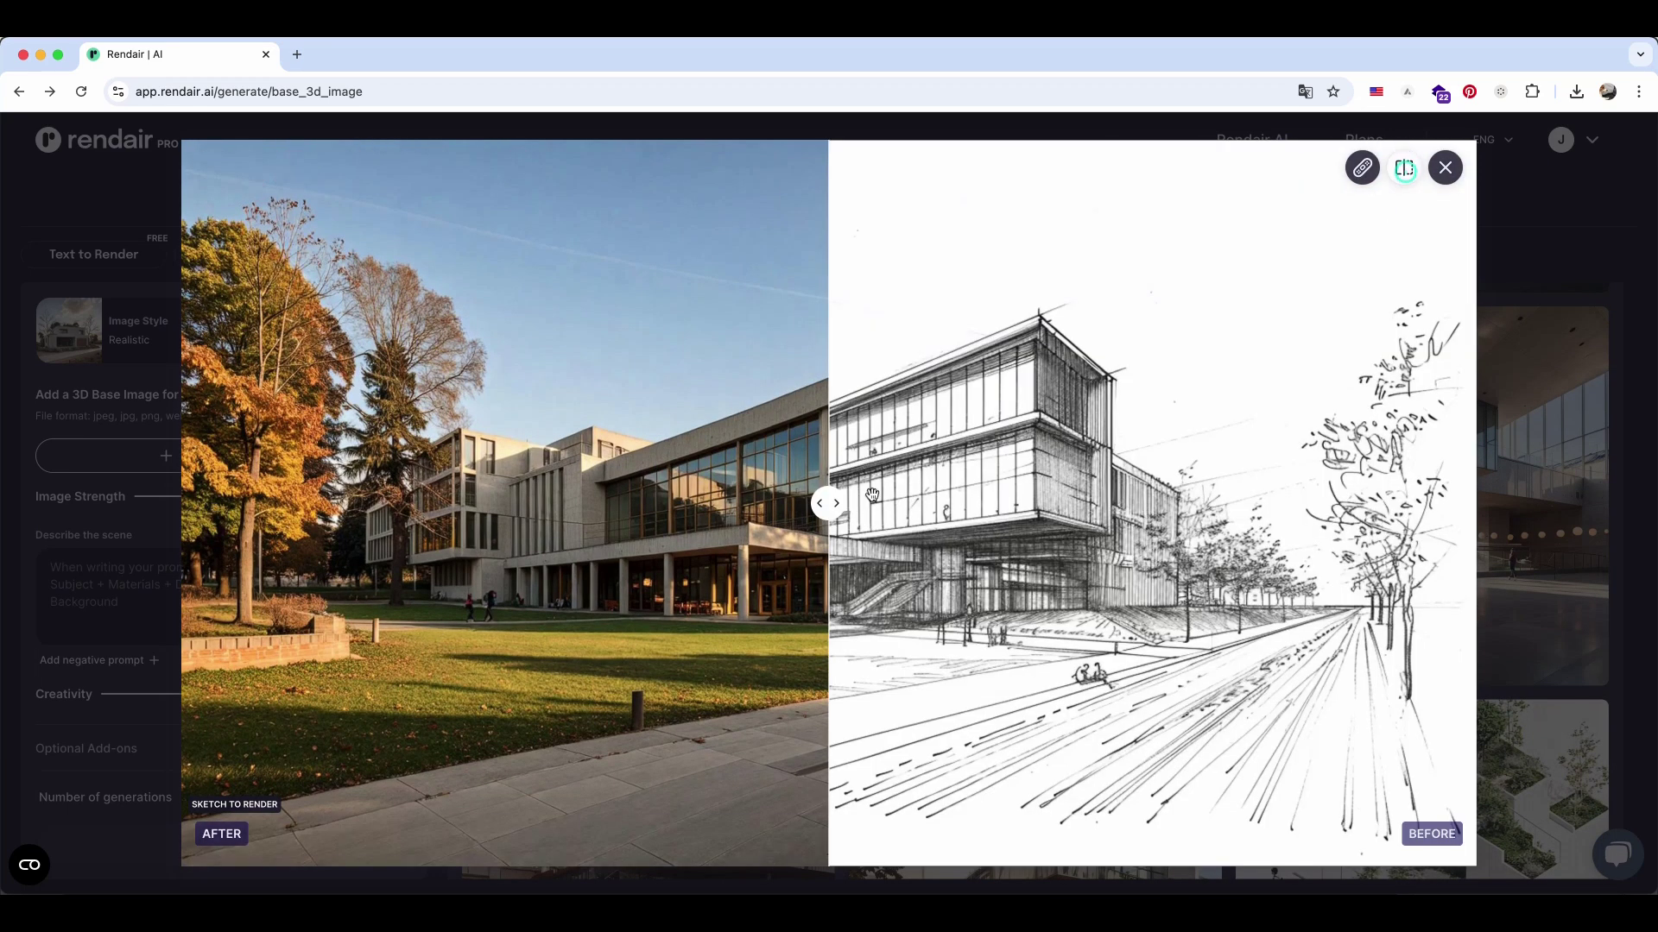
pyautogui.moveTo(872, 494)
pyautogui.mouseDown()
pyautogui.moveTo(842, 508)
pyautogui.moveTo(1158, 526)
pyautogui.moveTo(183, 509)
pyautogui.moveTo(1473, 501)
pyautogui.mouseUp()
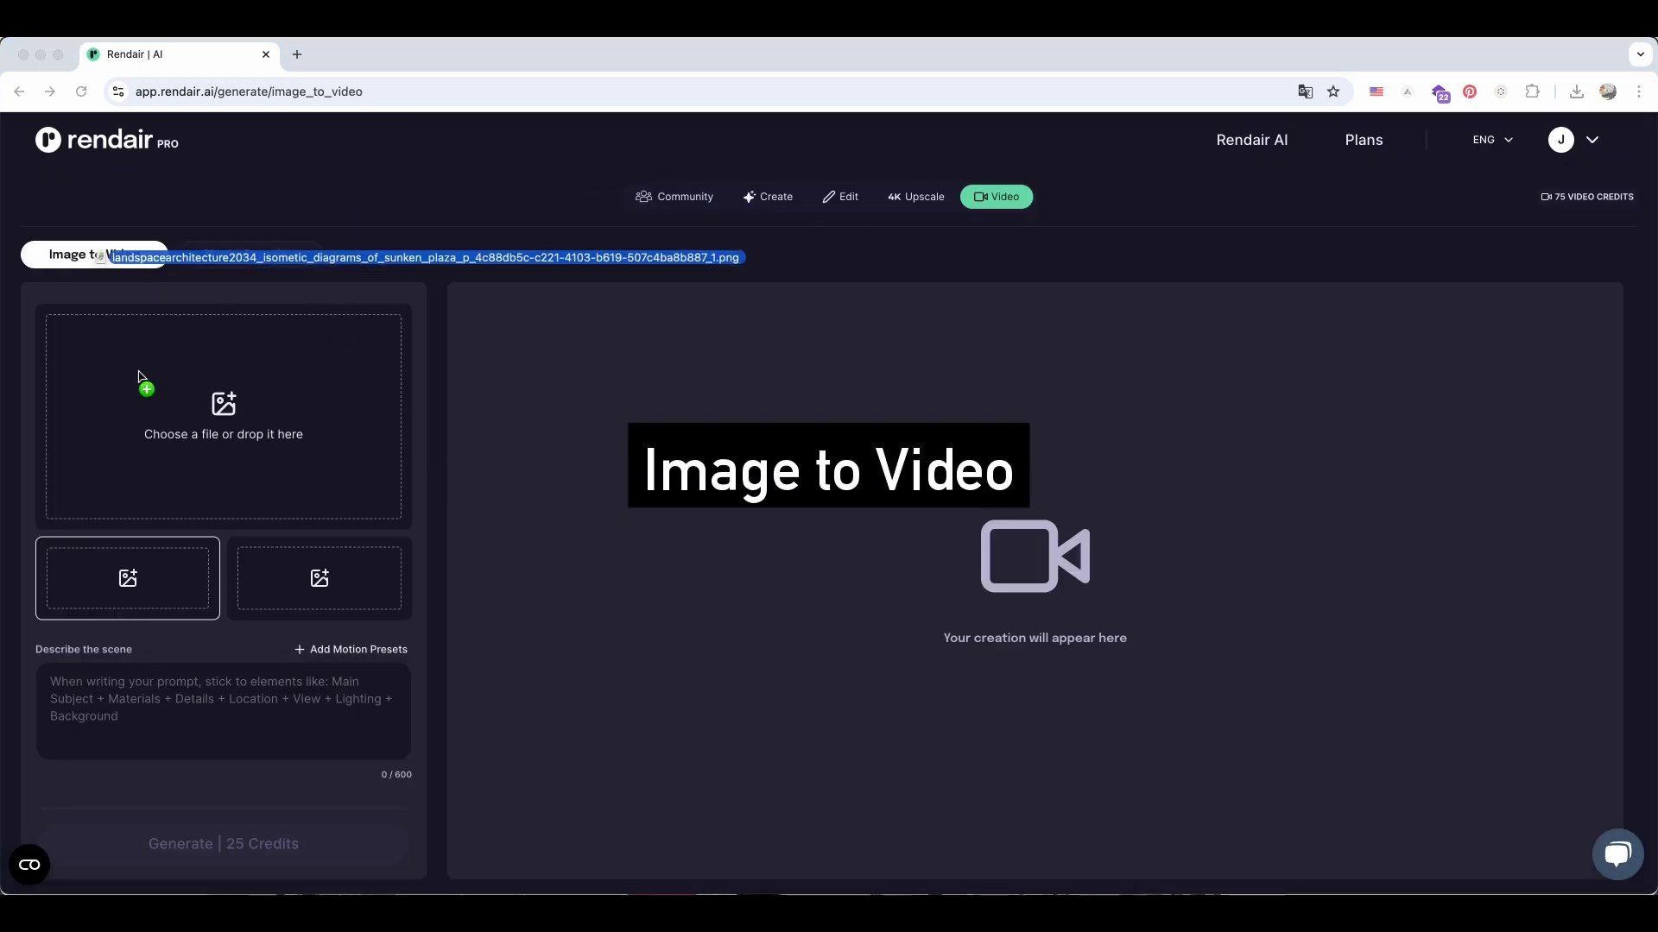
# Step: Upload and crop the isometric sunken plaza diagram, then add the Orbiting Scenery motion preset
pyautogui.moveTo(138, 377); pyautogui.dragTo(138, 589)
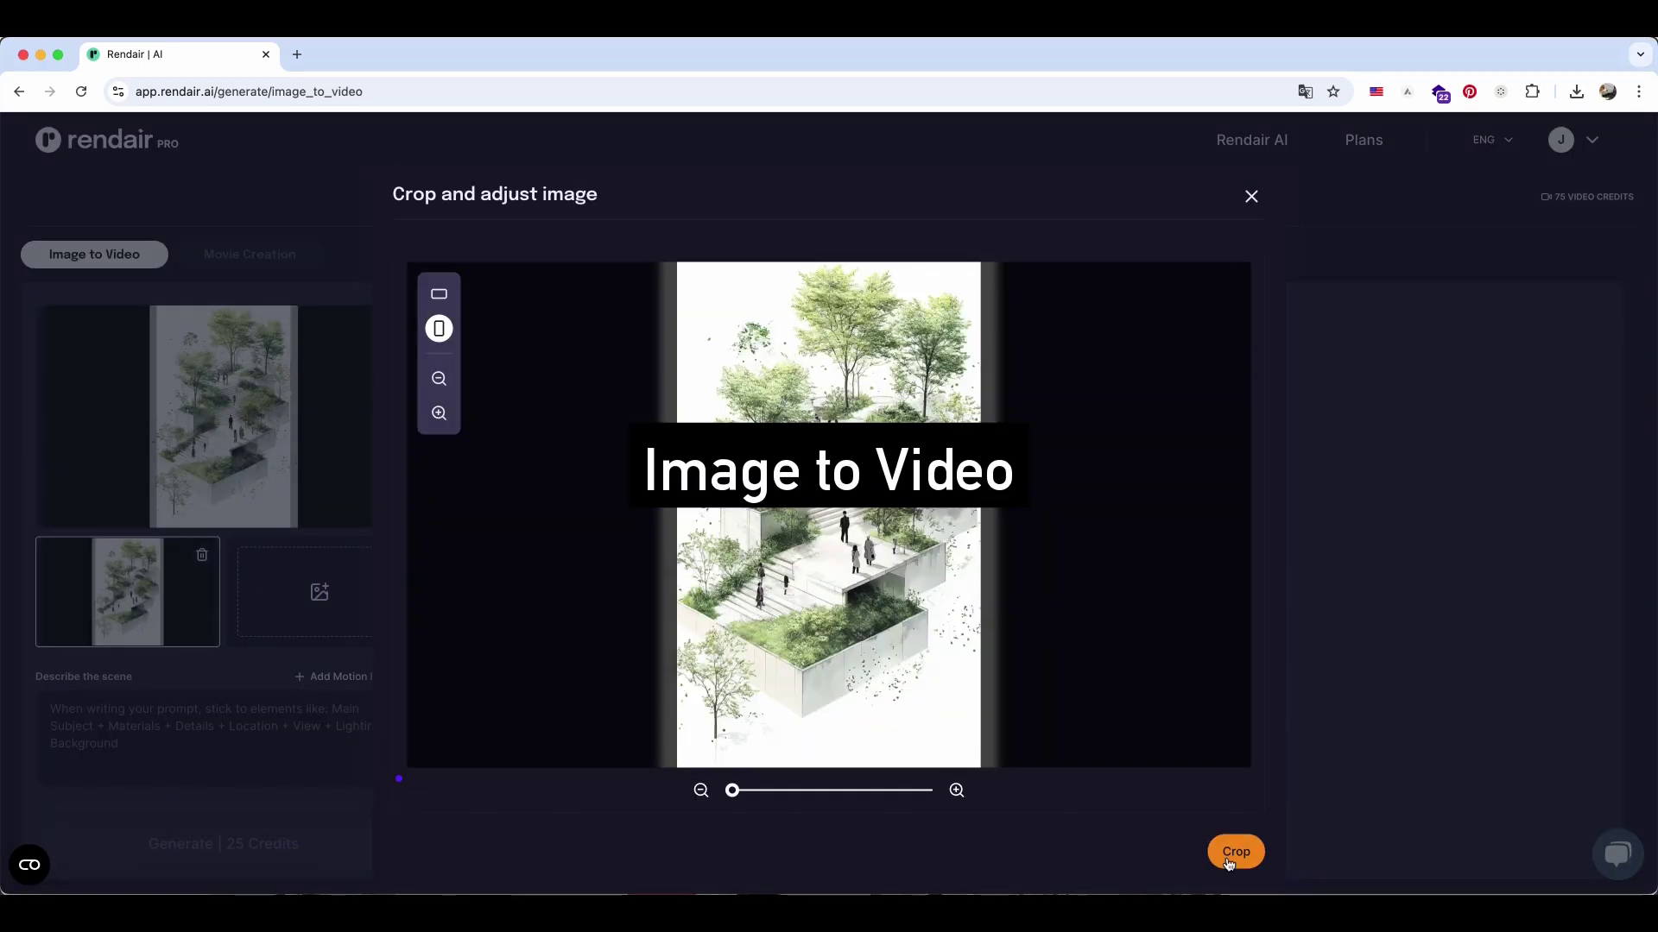
pyautogui.click(1234, 853)
pyautogui.click(361, 680)
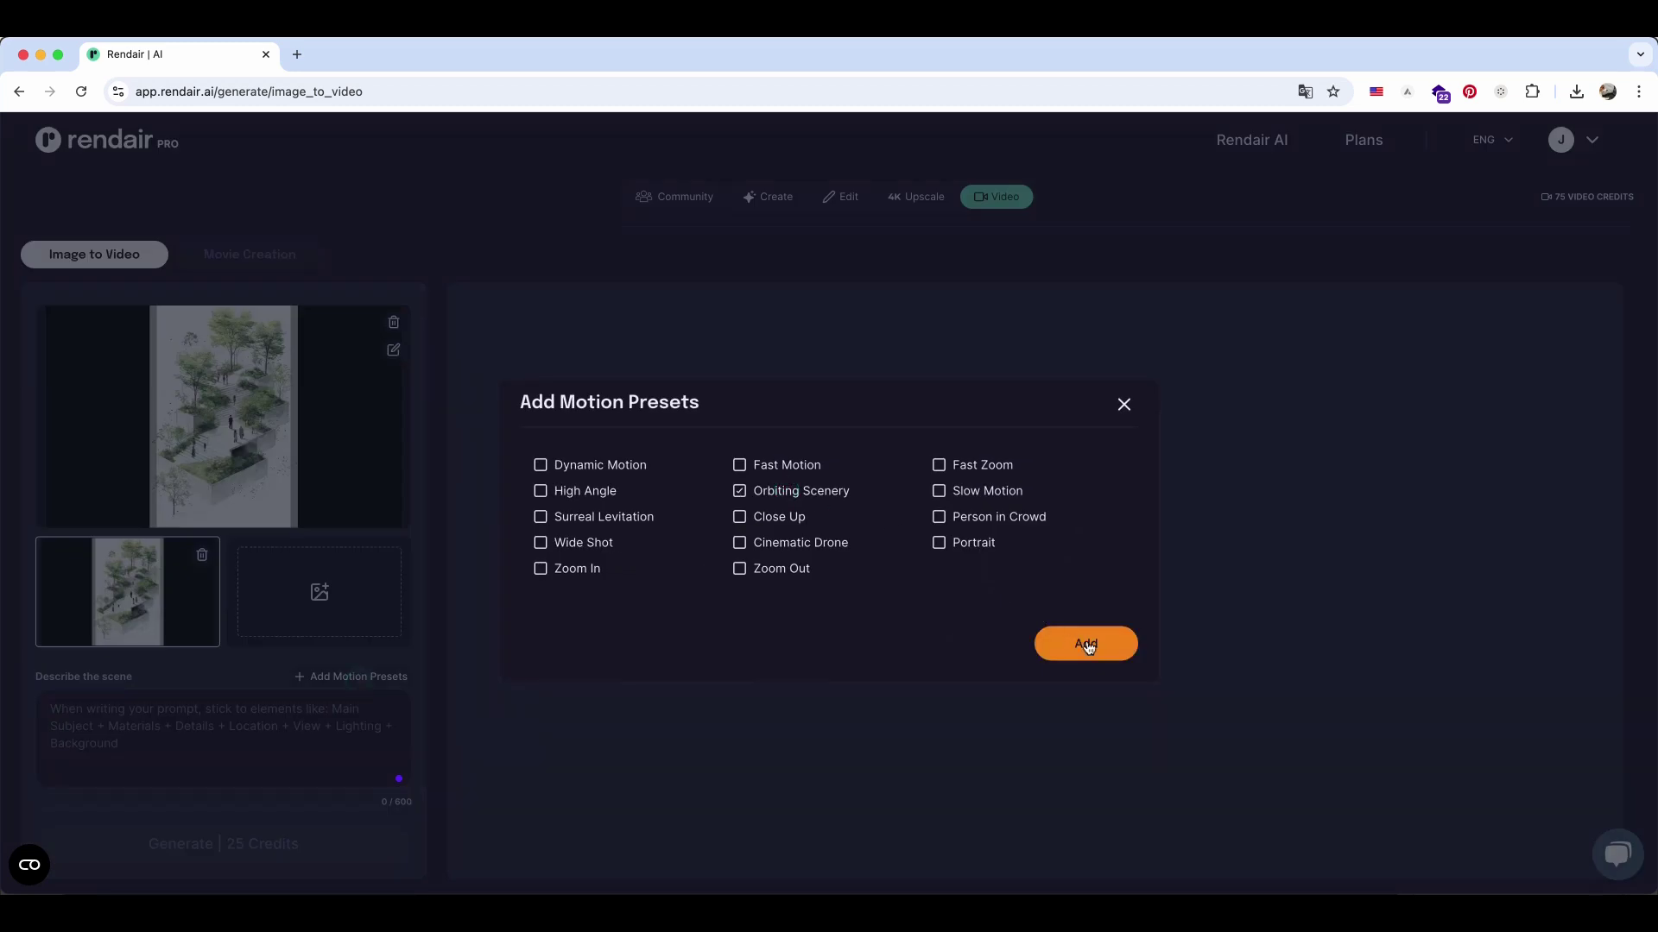
pyautogui.click(1087, 645)
# Step: Paste the scene description of people on a garden path and generate the plaza video
pyautogui.write(', isometic diagrams of sunken plaza, people walking on an elevated garden path with green plants and trees, white background')
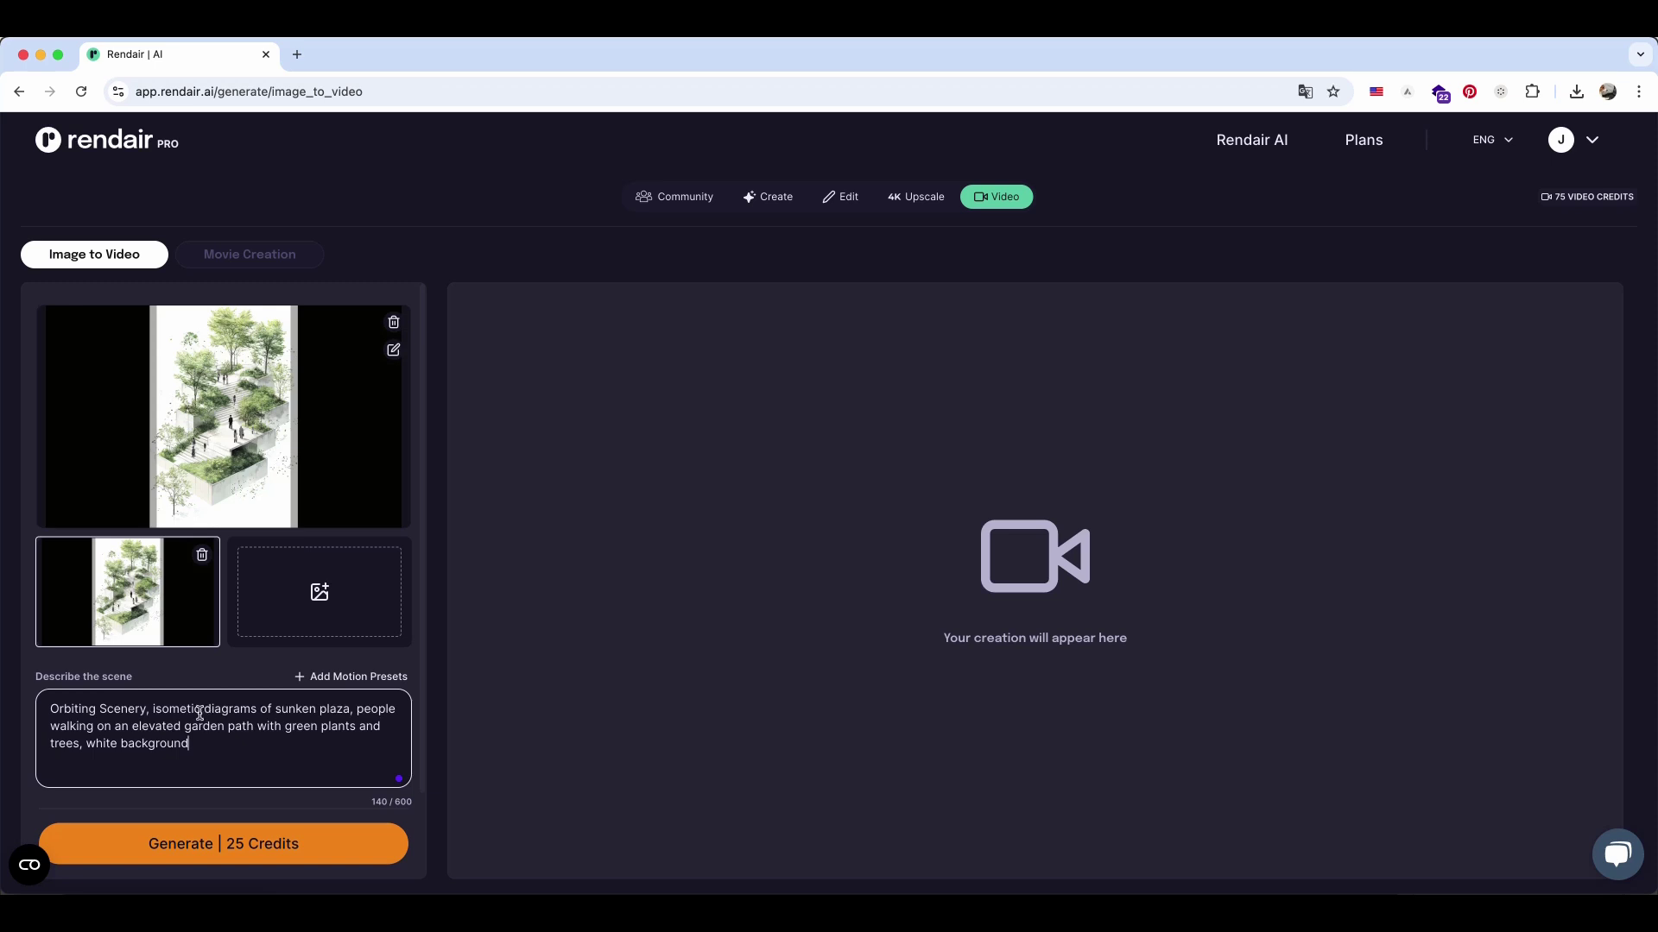
pyautogui.write('of the')
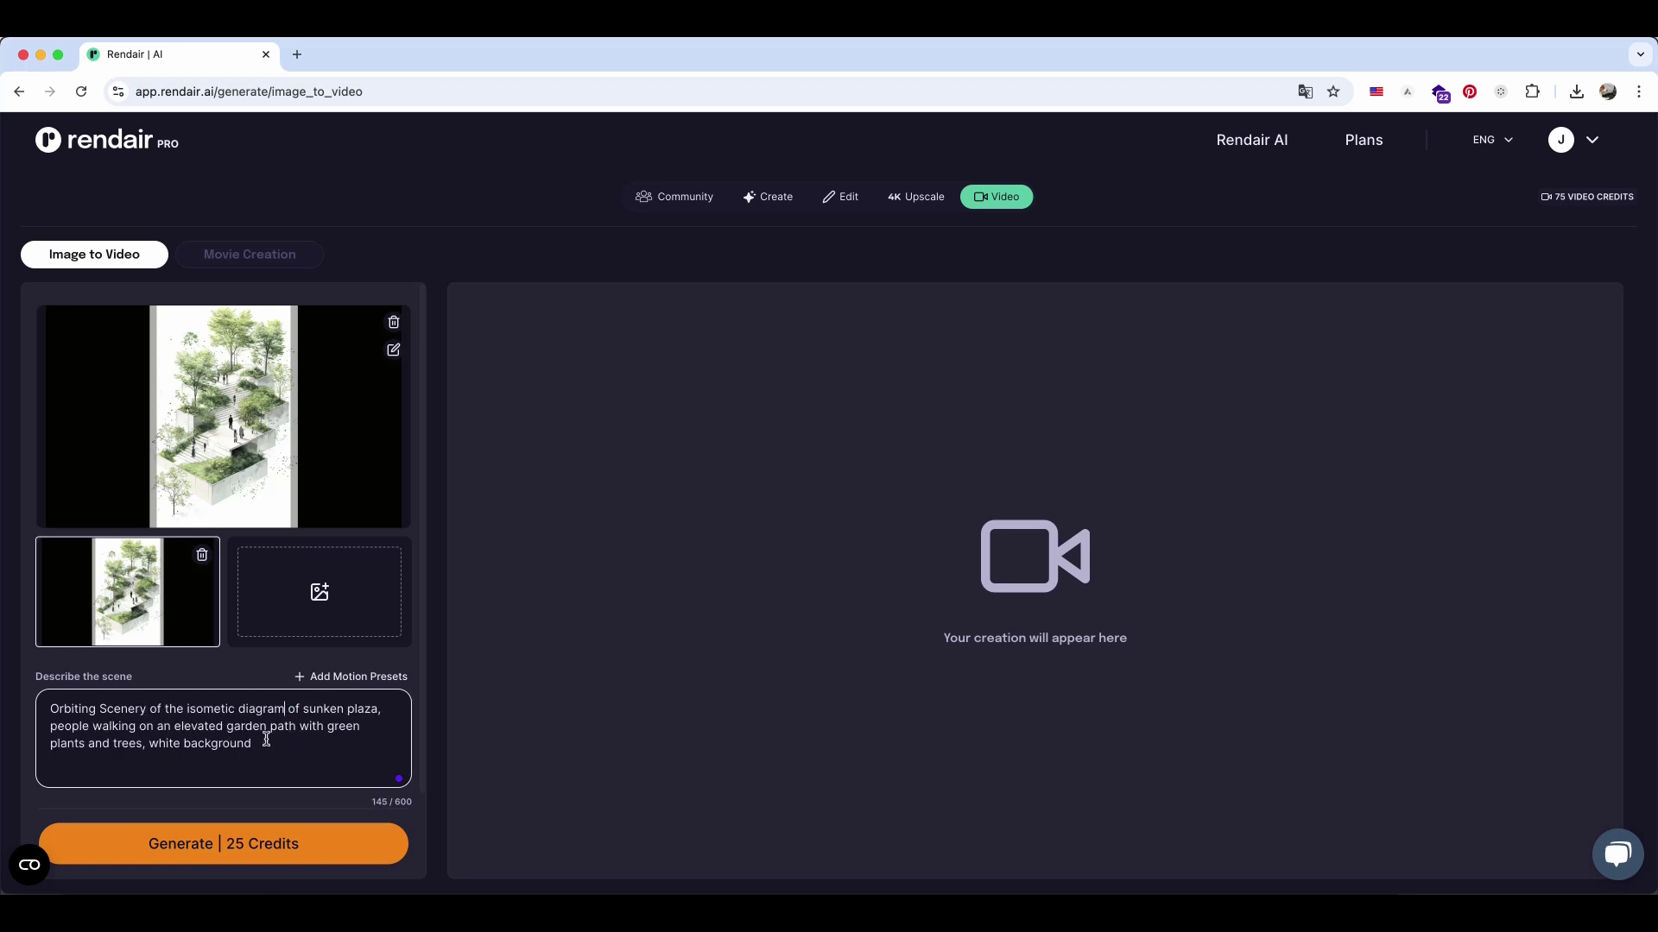
pyautogui.scroll(-1, 150, 742)
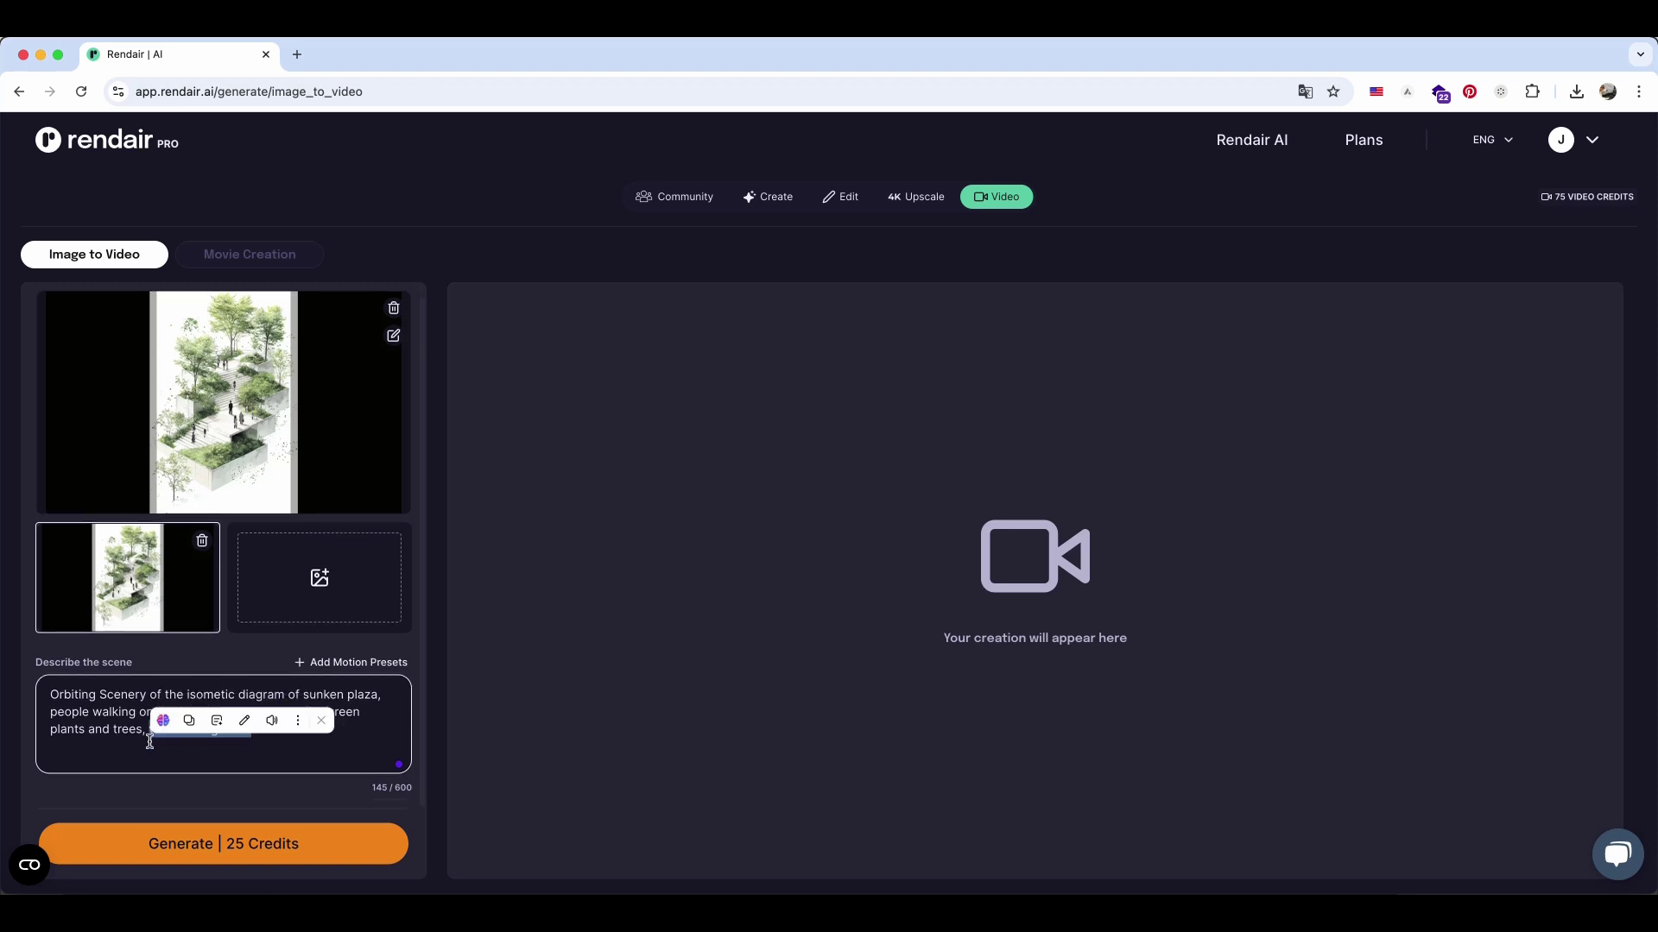
pyautogui.click(166, 845)
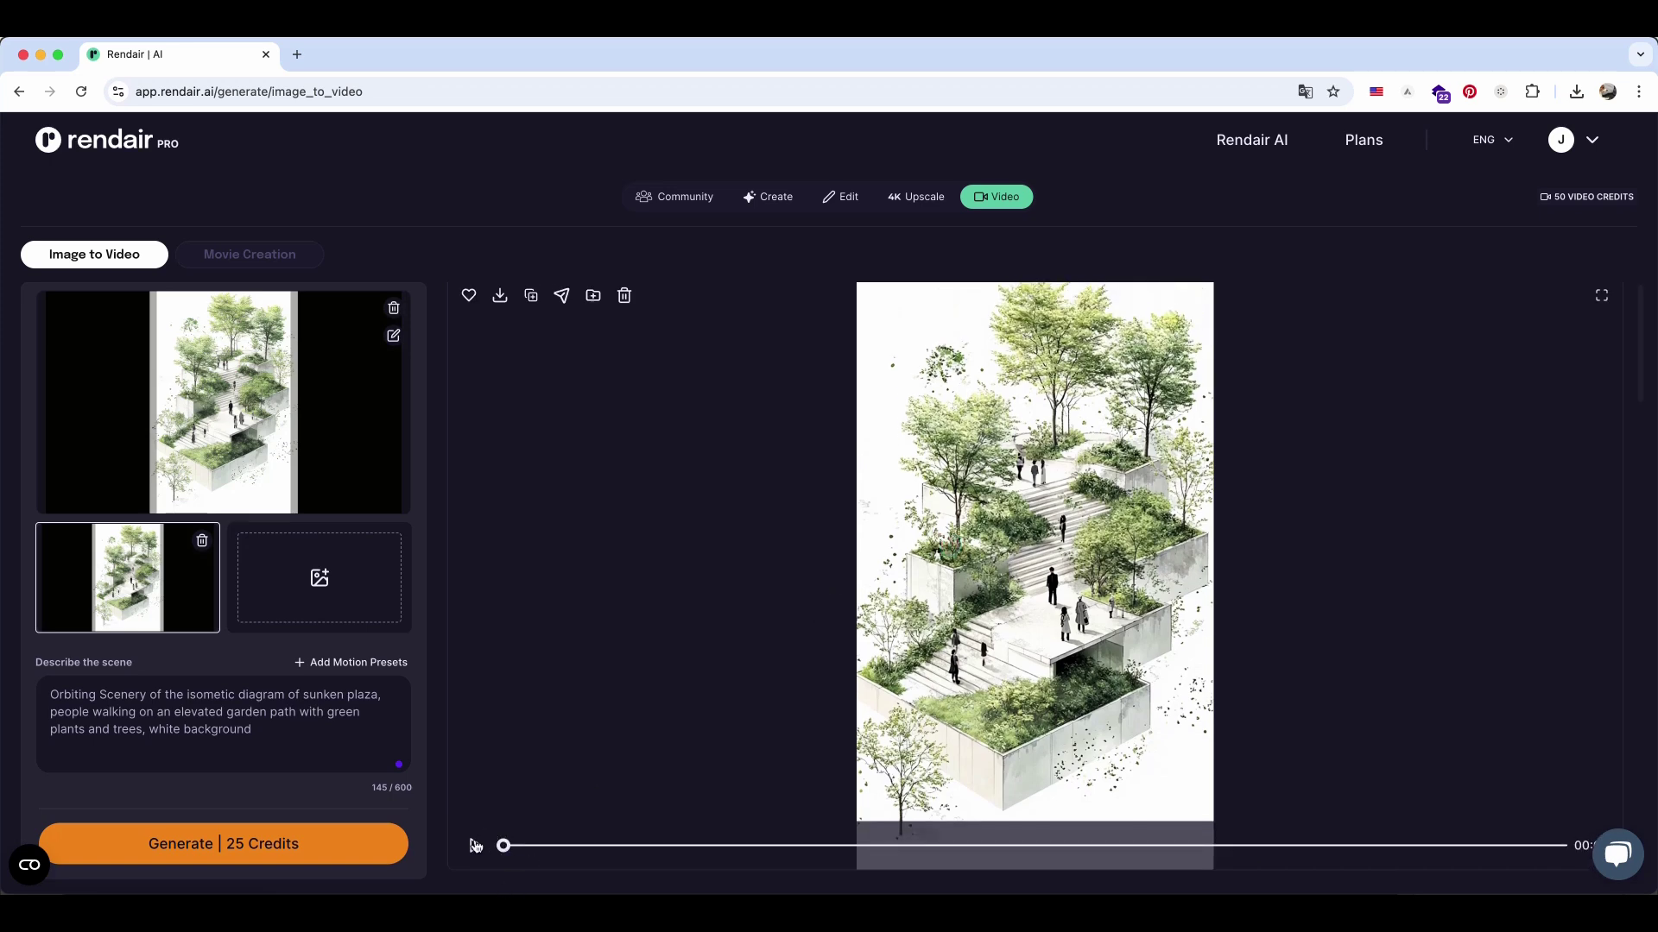
# Step: Play the plaza video, then view gallery results from the terraced-garden clip to the tower sketch
pyautogui.click(476, 847)
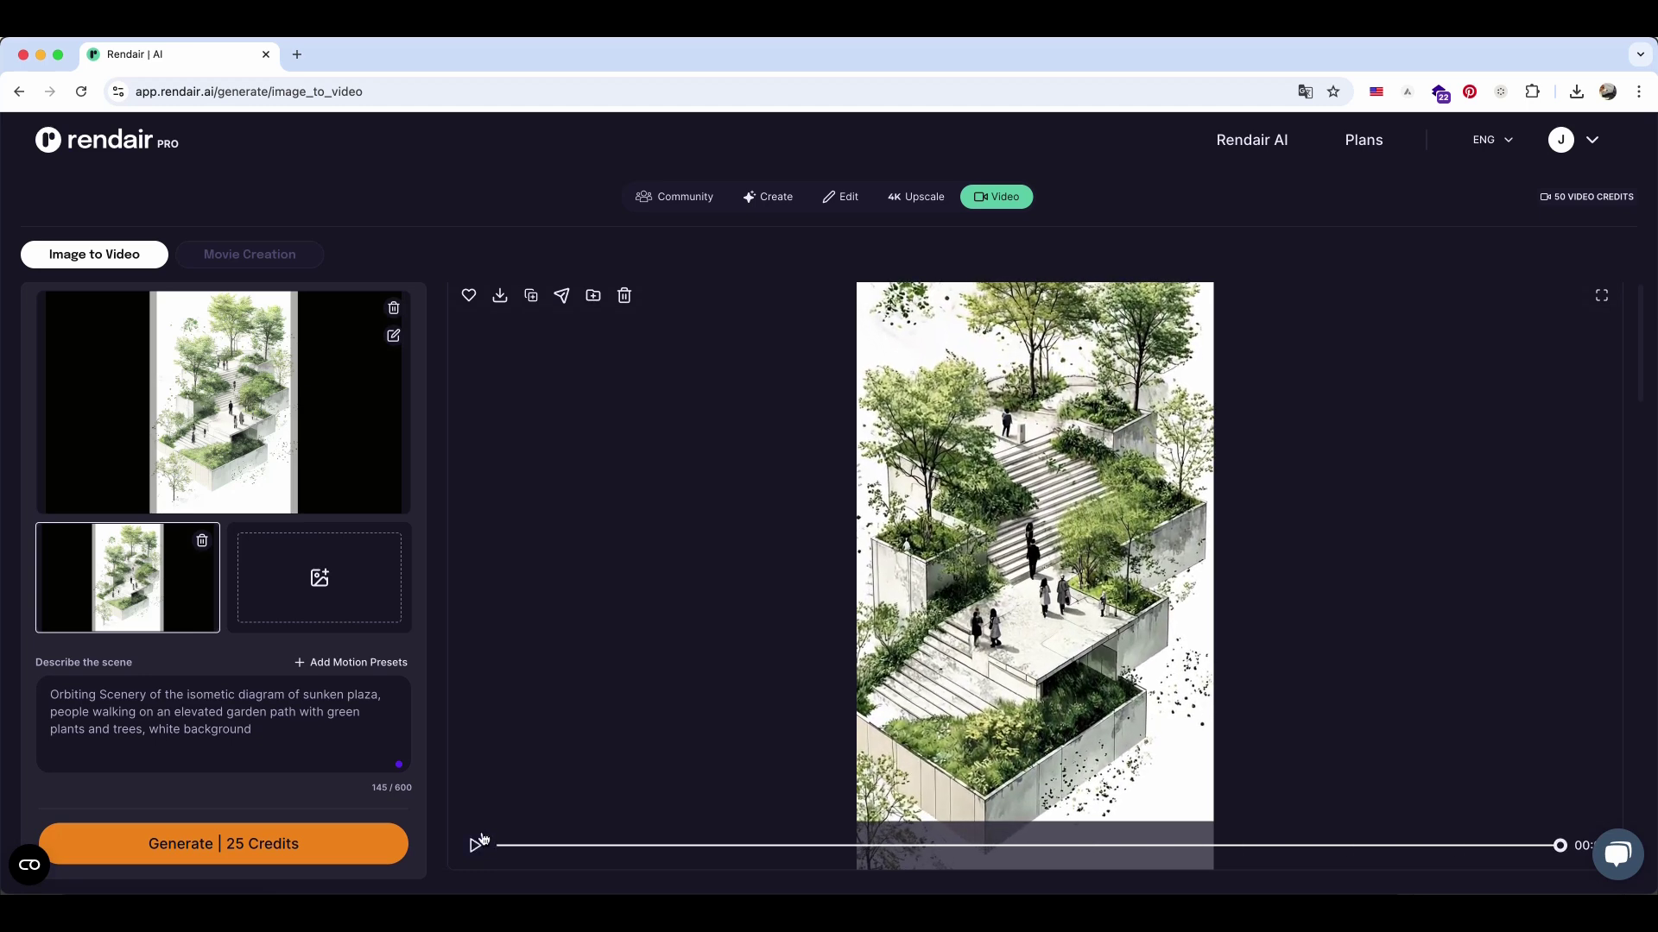
pyautogui.click(641, 542)
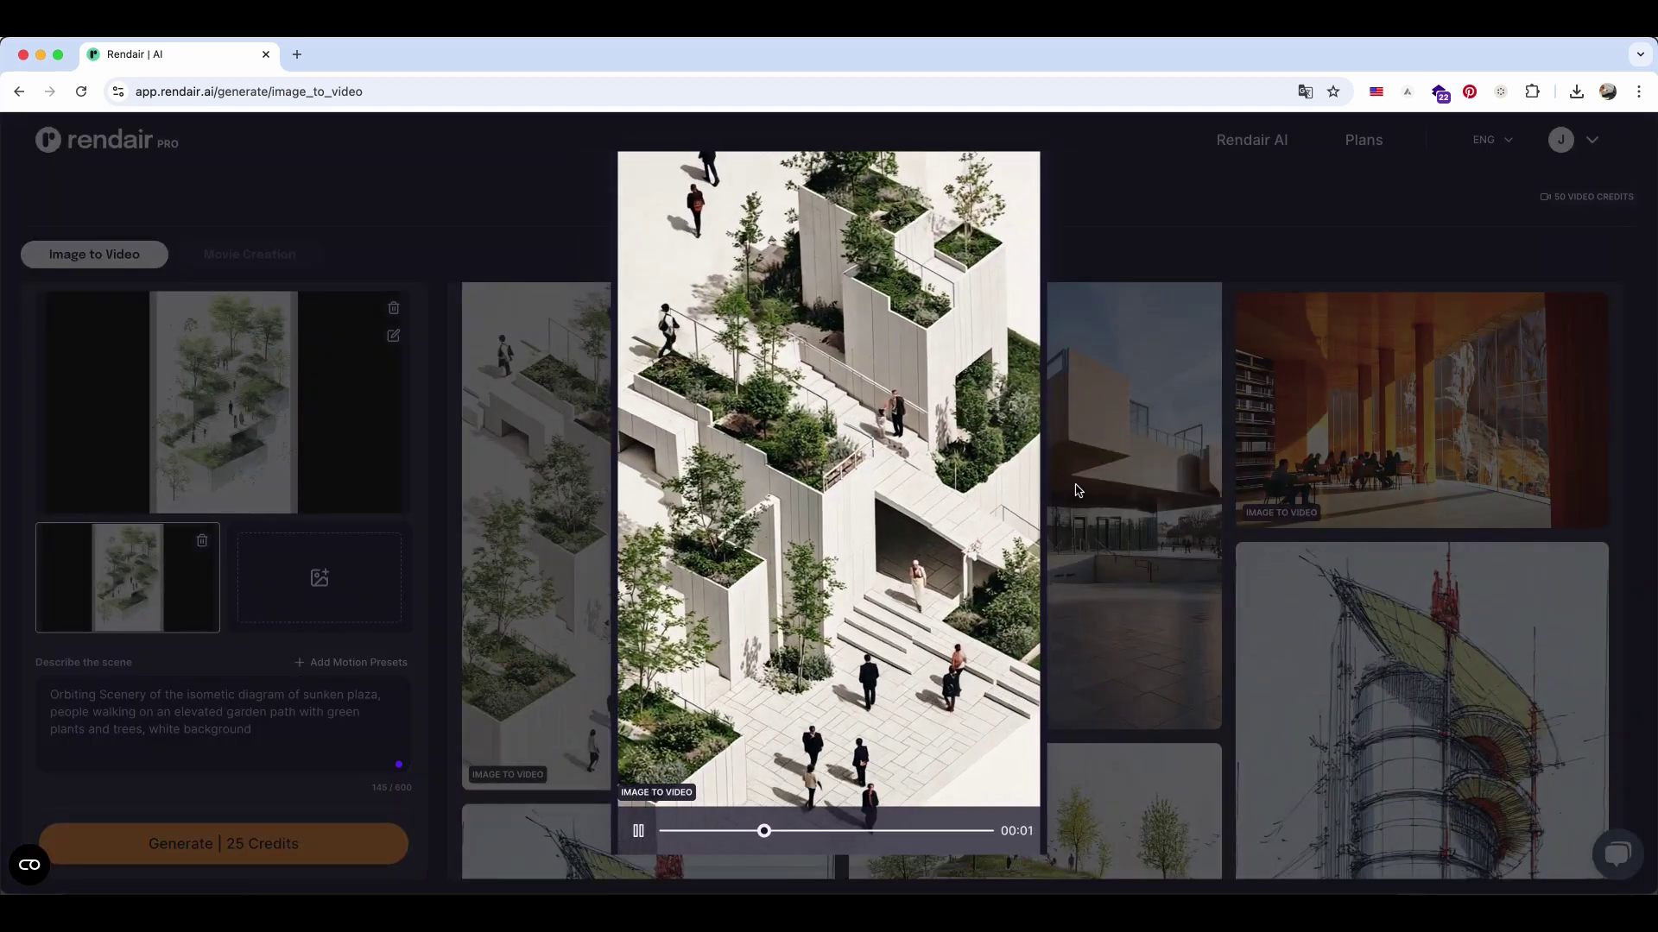
pyautogui.moveTo(1015, 520)
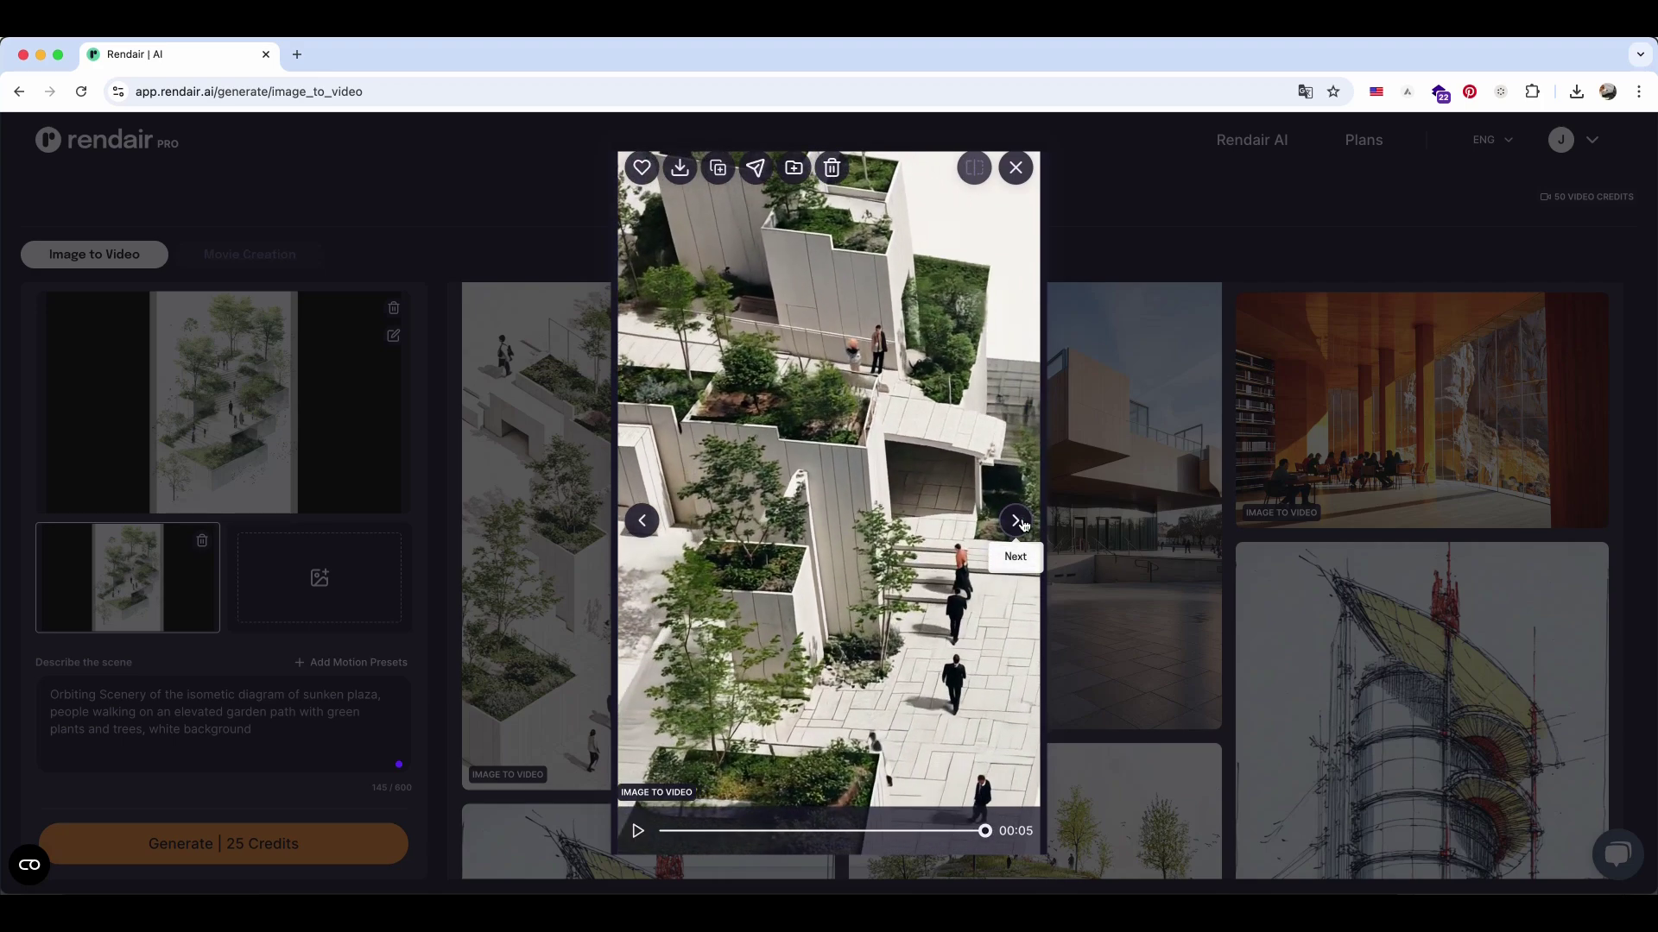
pyautogui.click(1018, 520)
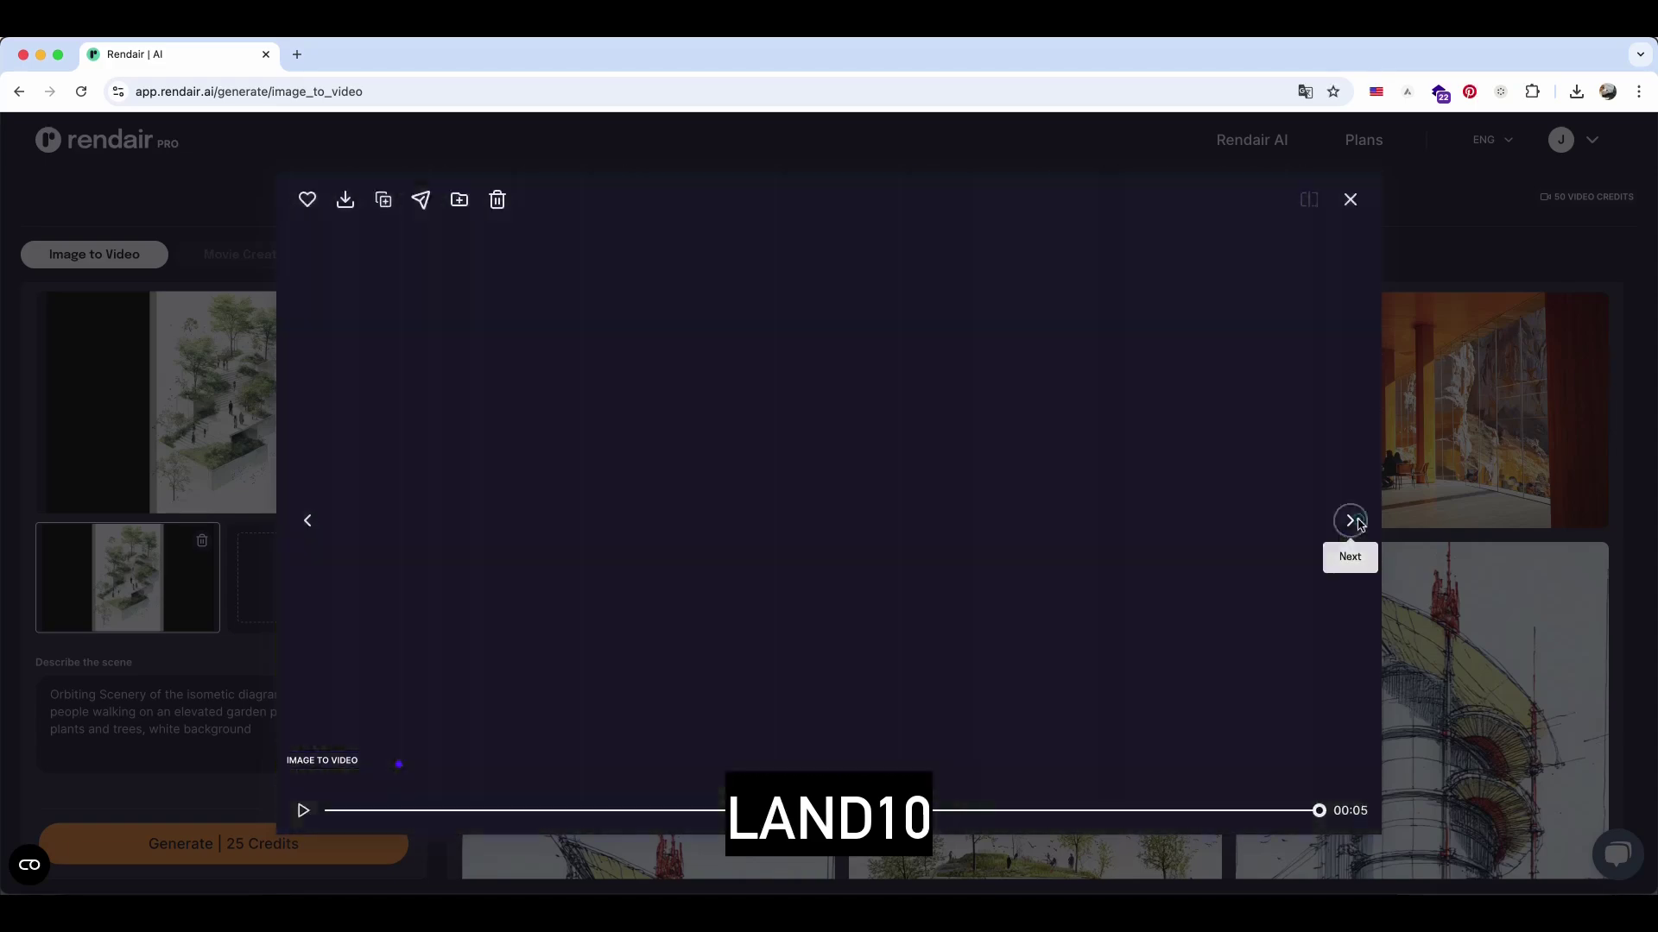
pyautogui.click(1358, 522)
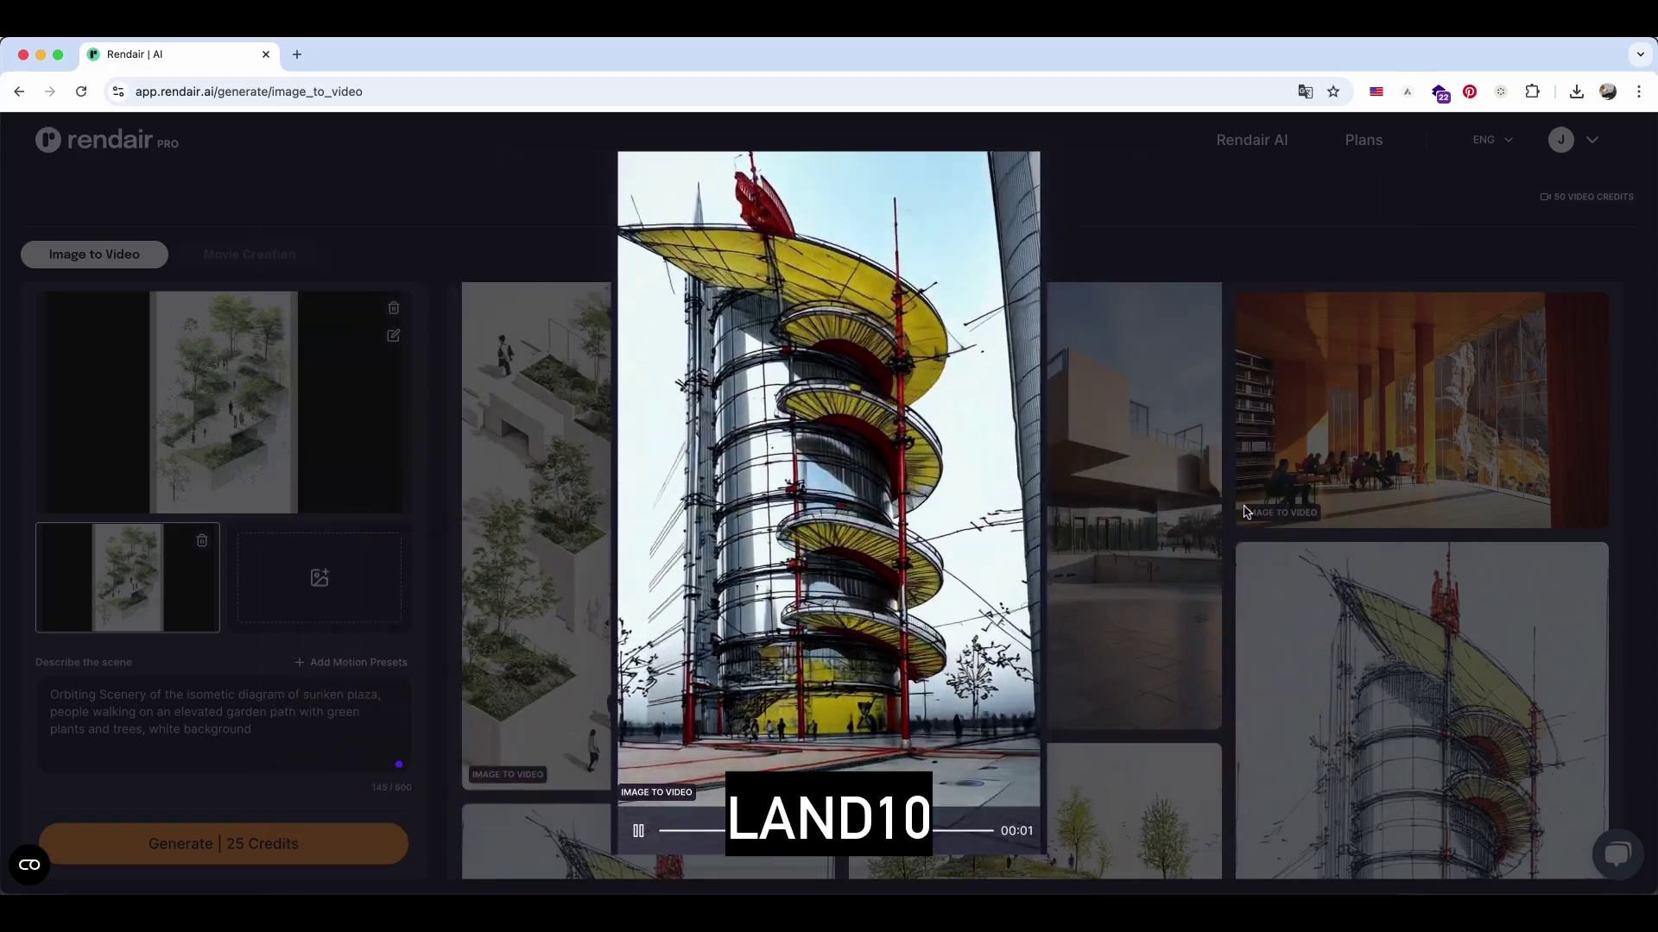